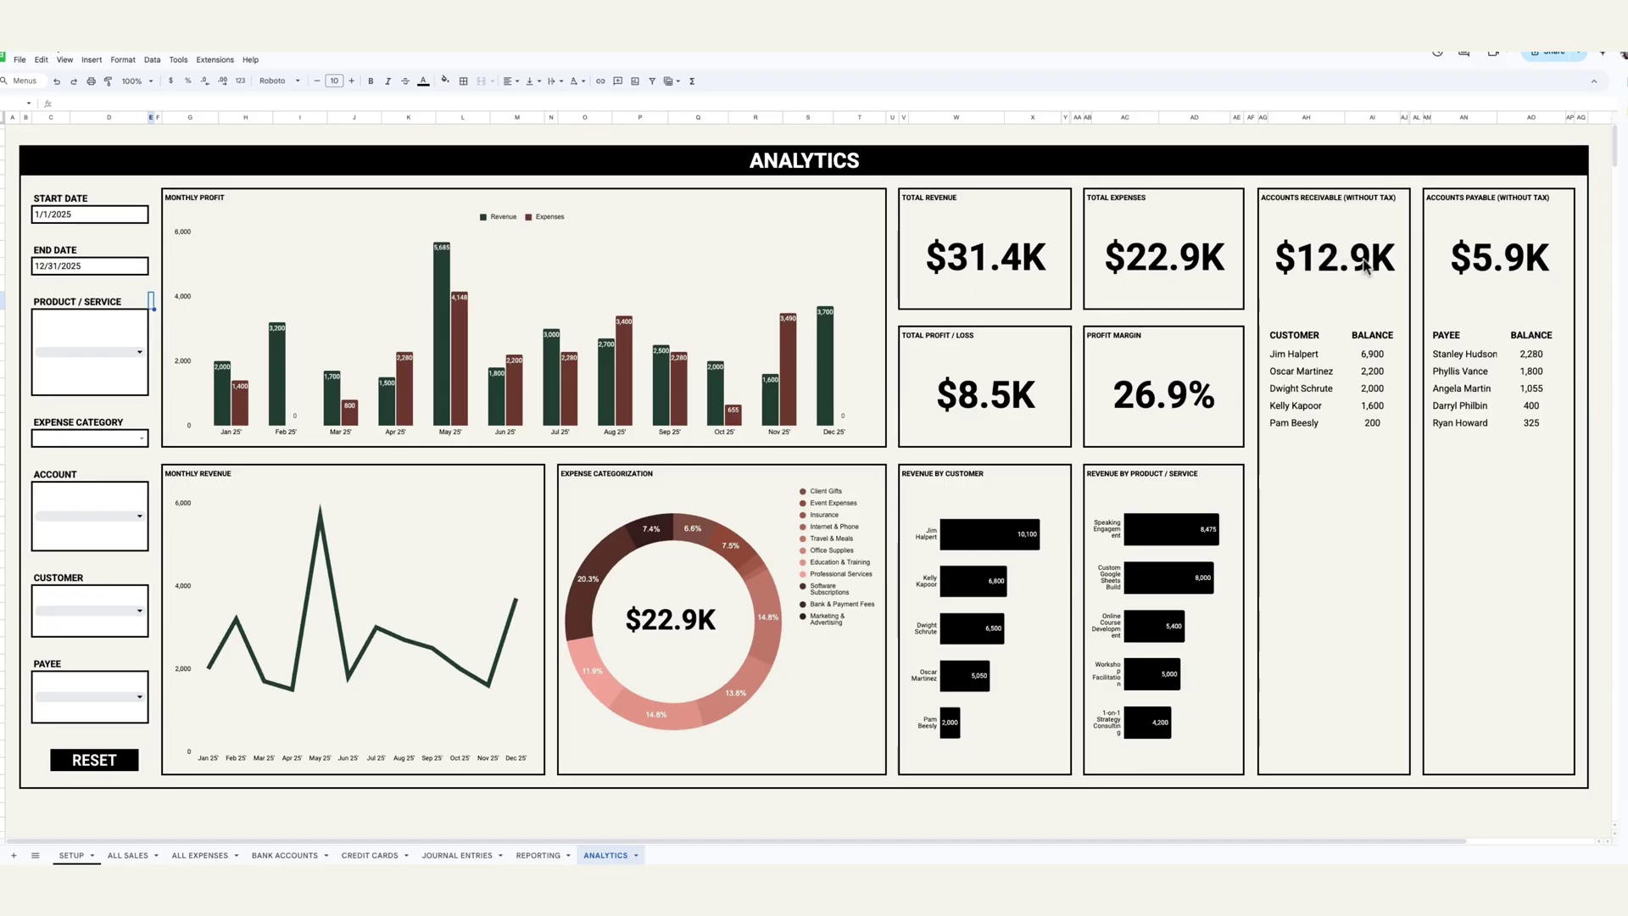
# Step: Set the dashboard End Date filter to 8/13/2025
pyautogui.click(124, 270)
pyautogui.doubleClick(124, 270)
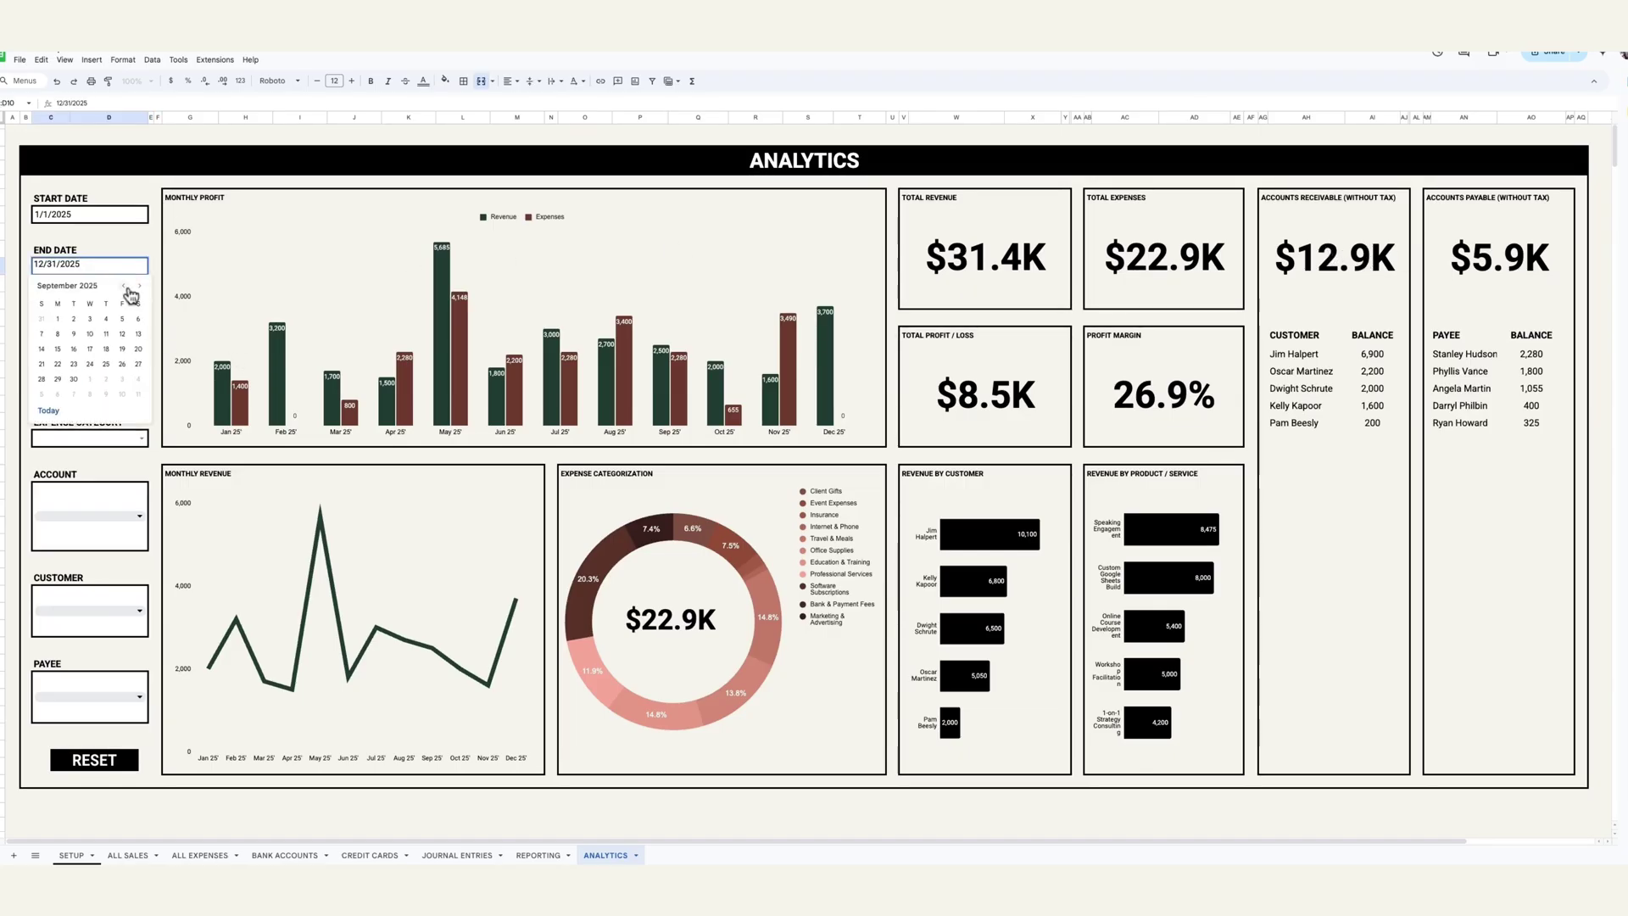
pyautogui.click(90, 348)
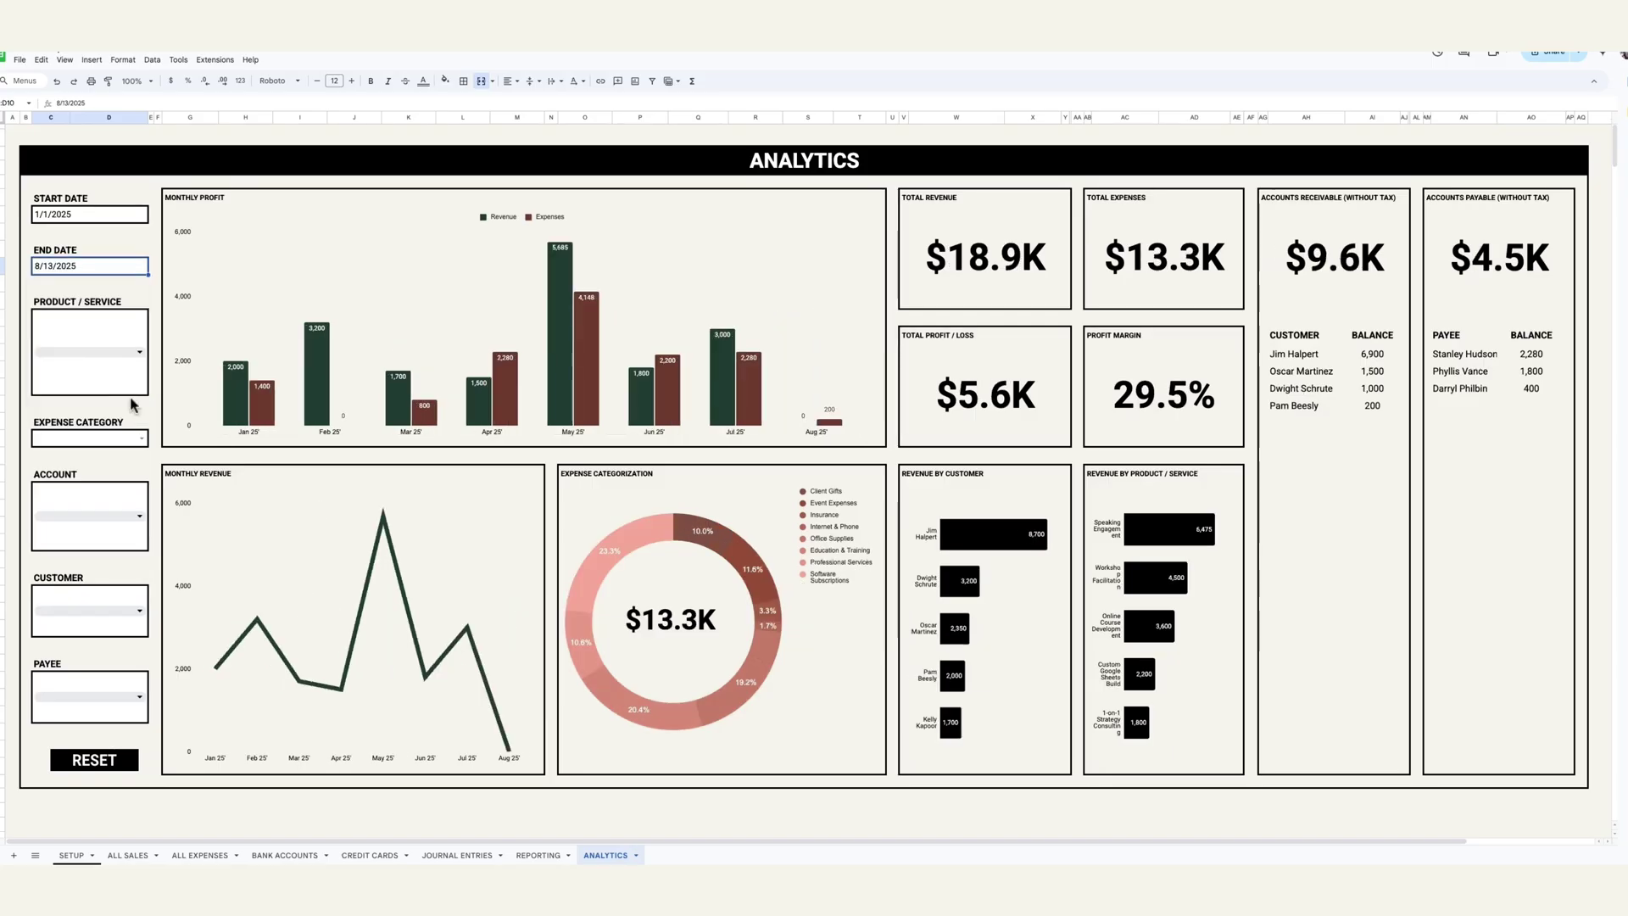
# Step: Filter to 1-on-1 Strategy Consulting, Custom Google Sheets Build and Online Course Development, then RESET all filters
pyautogui.click(133, 364)
pyautogui.click(80, 457)
pyautogui.click(91, 474)
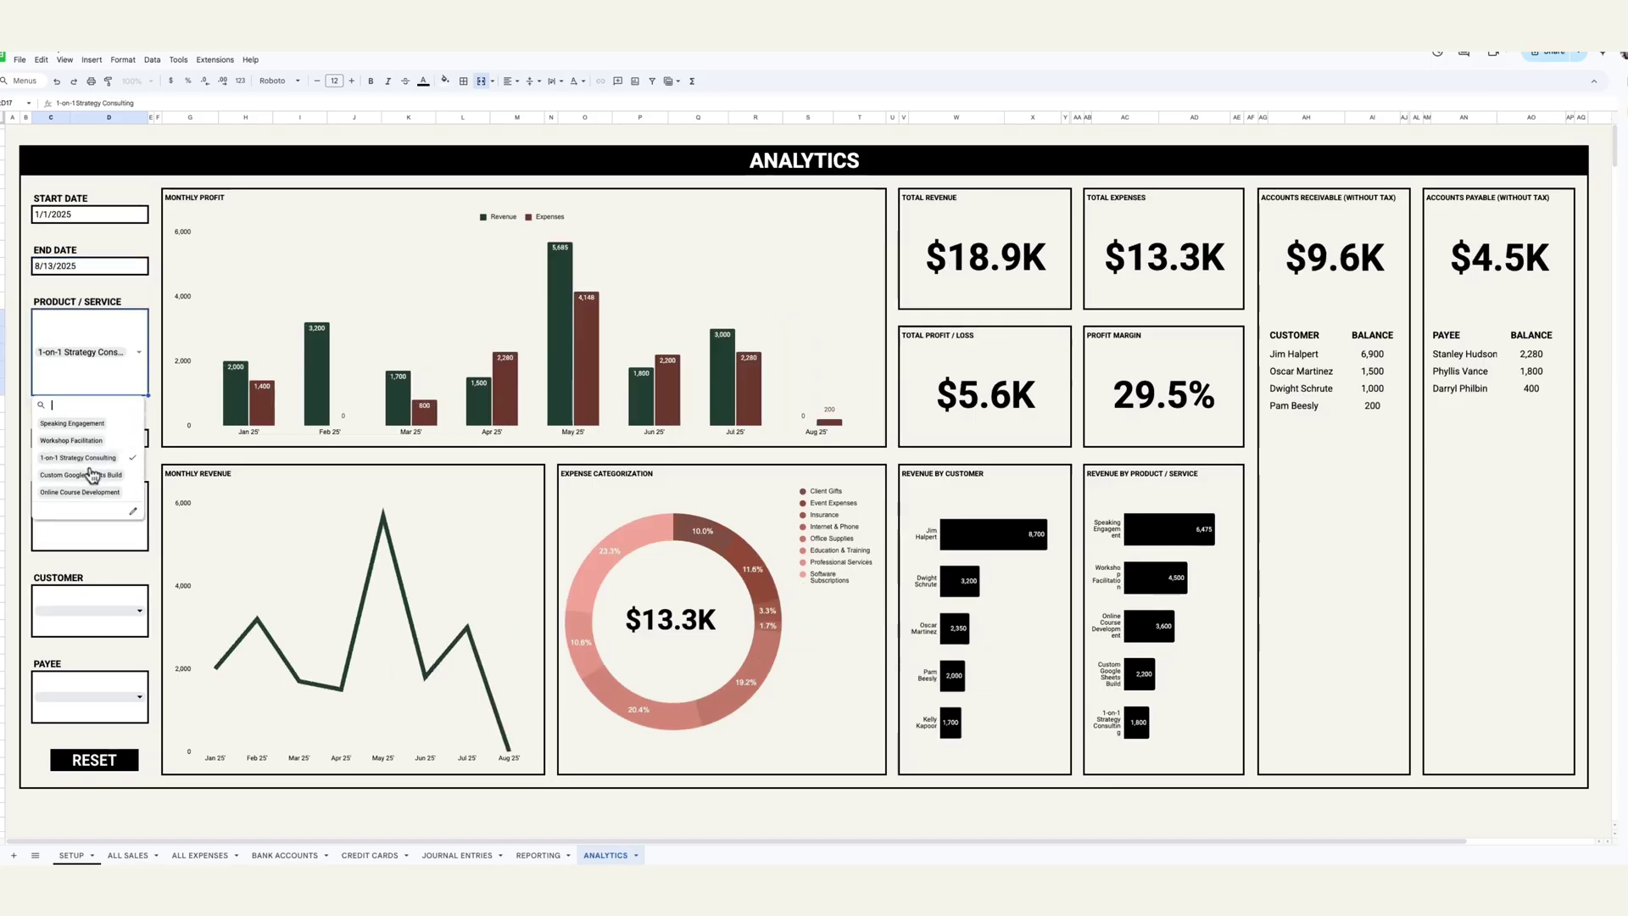
pyautogui.click(89, 492)
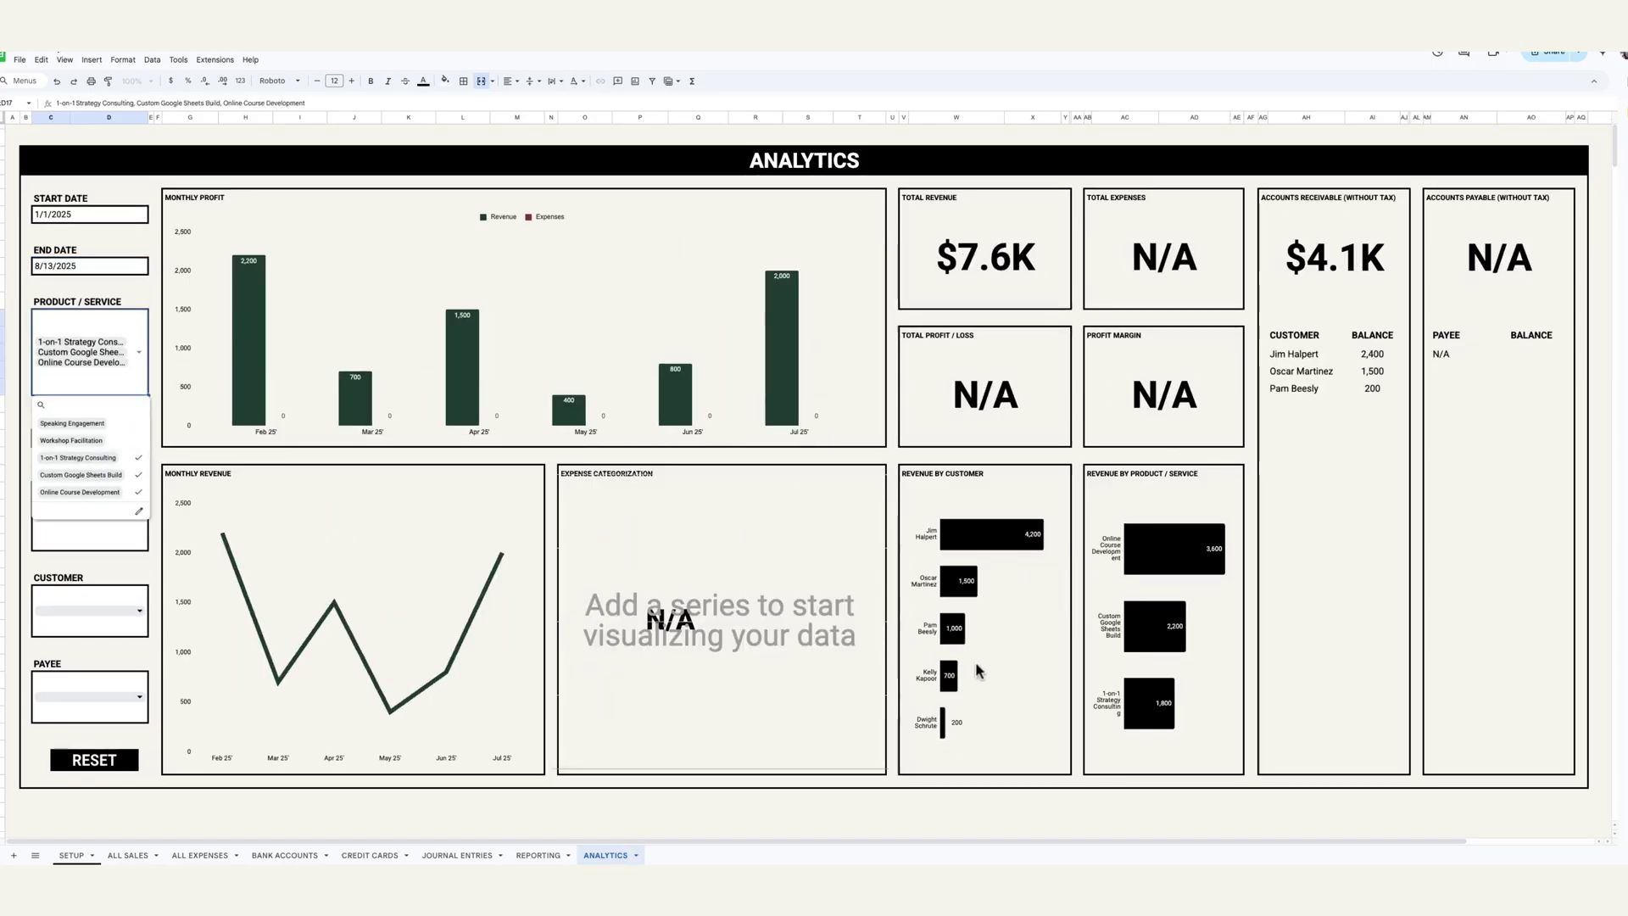
pyautogui.click(760, 839)
pyautogui.click(82, 763)
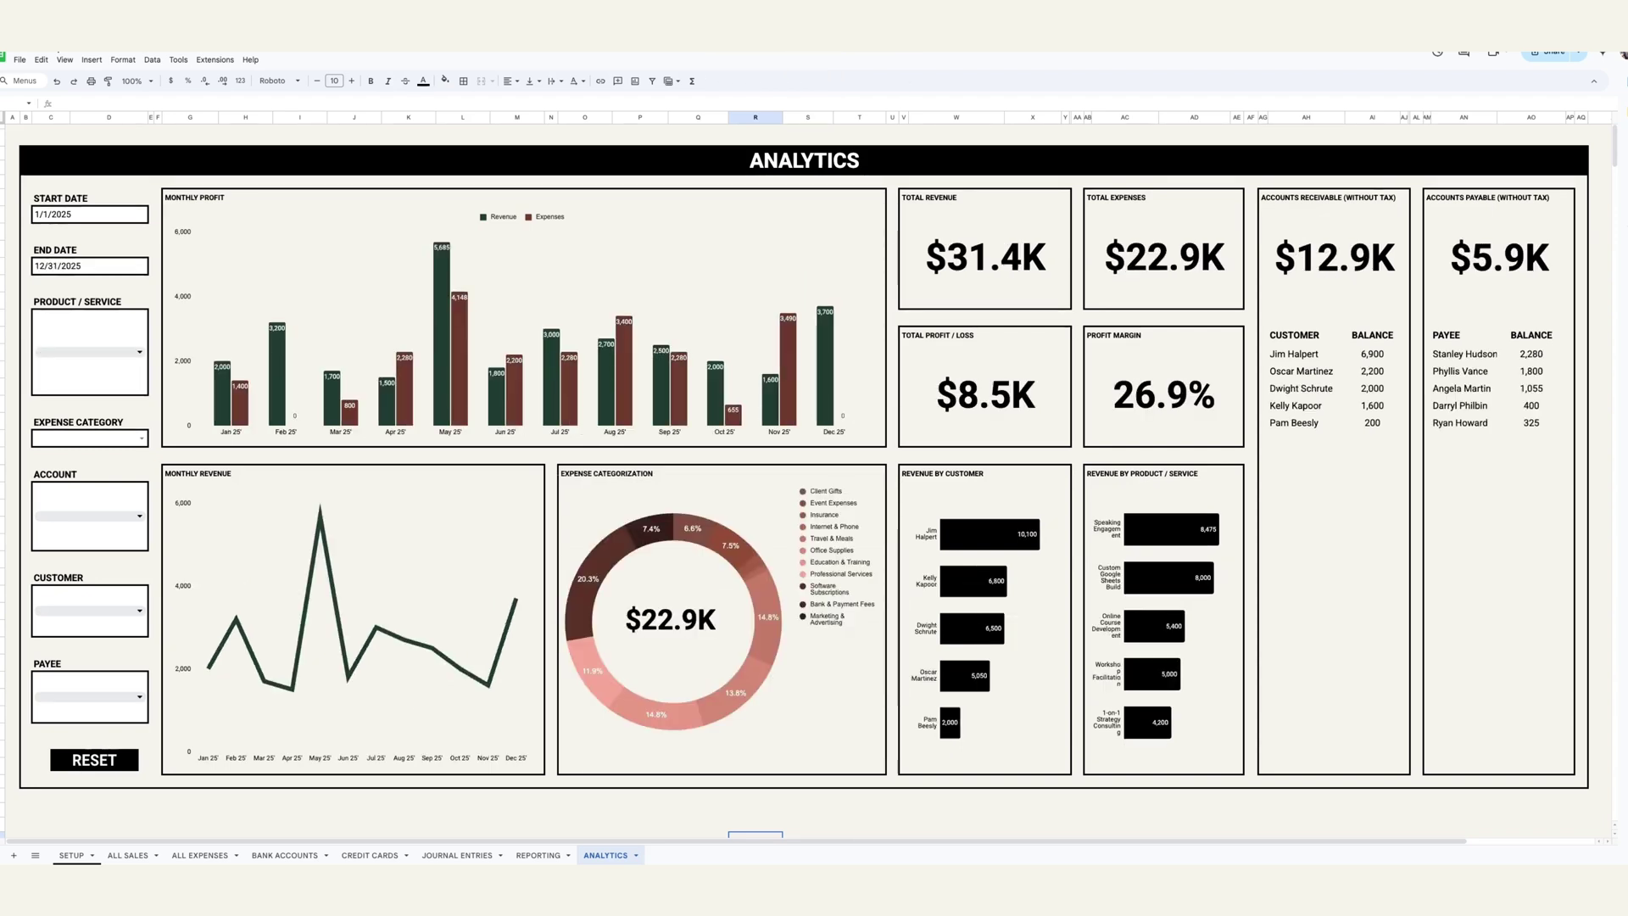
# Step: Review Profit & Loss, Cash Flow and Balance Sheet on REPORTING, then return to ANALYTICS
pyautogui.click(537, 856)
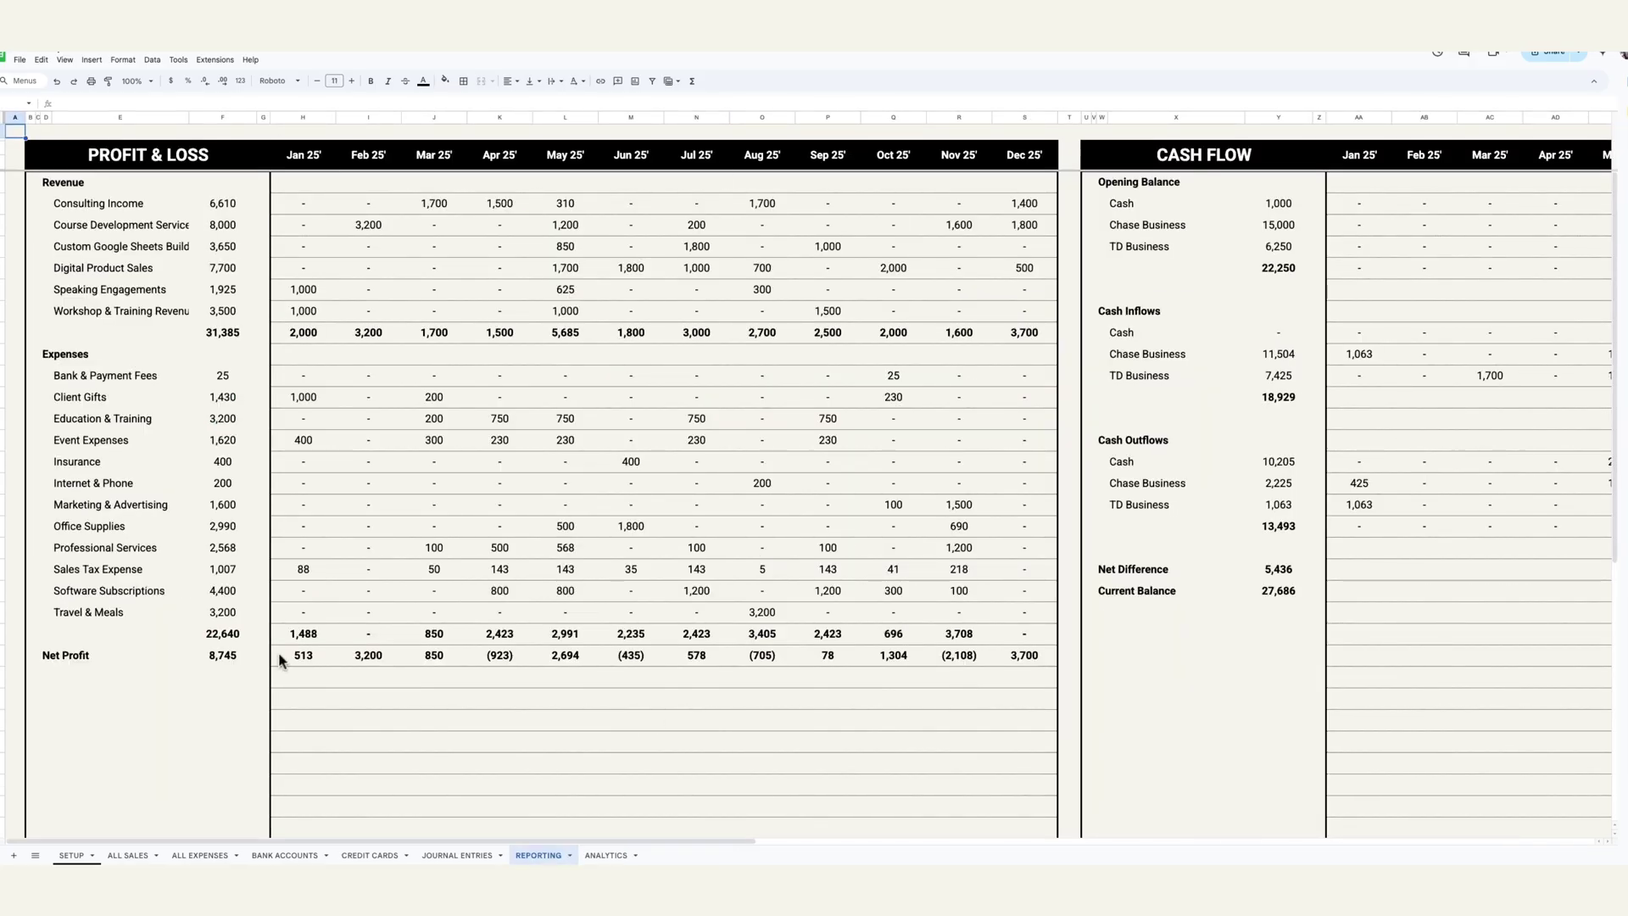
pyautogui.hscroll(10, 350, 841)
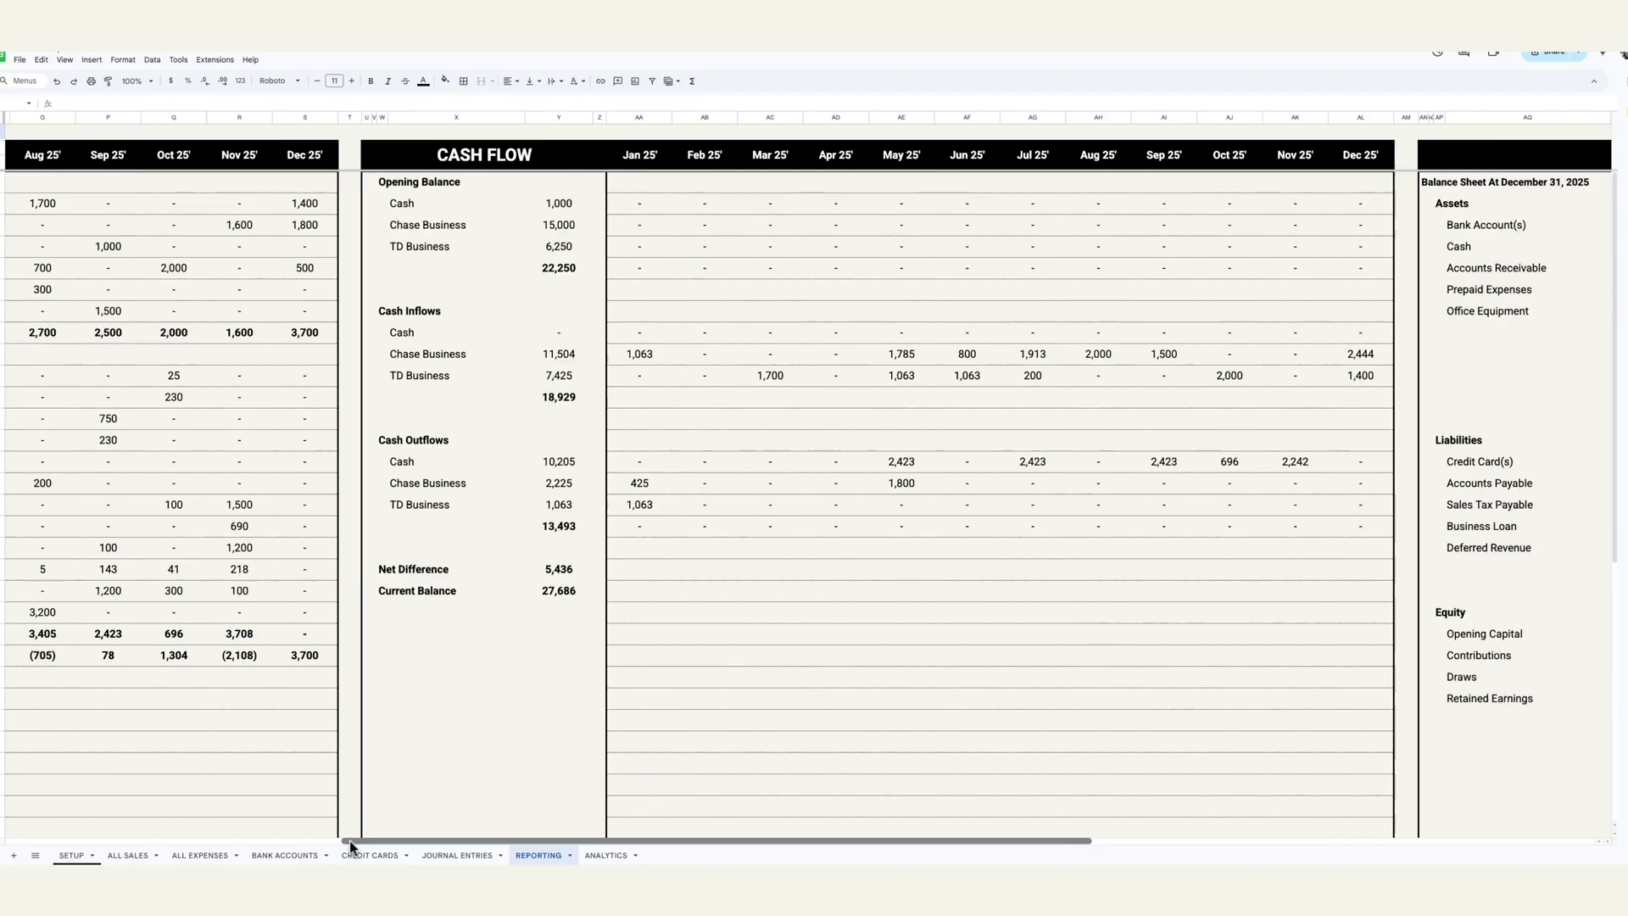
pyautogui.hscroll(8, 350, 841)
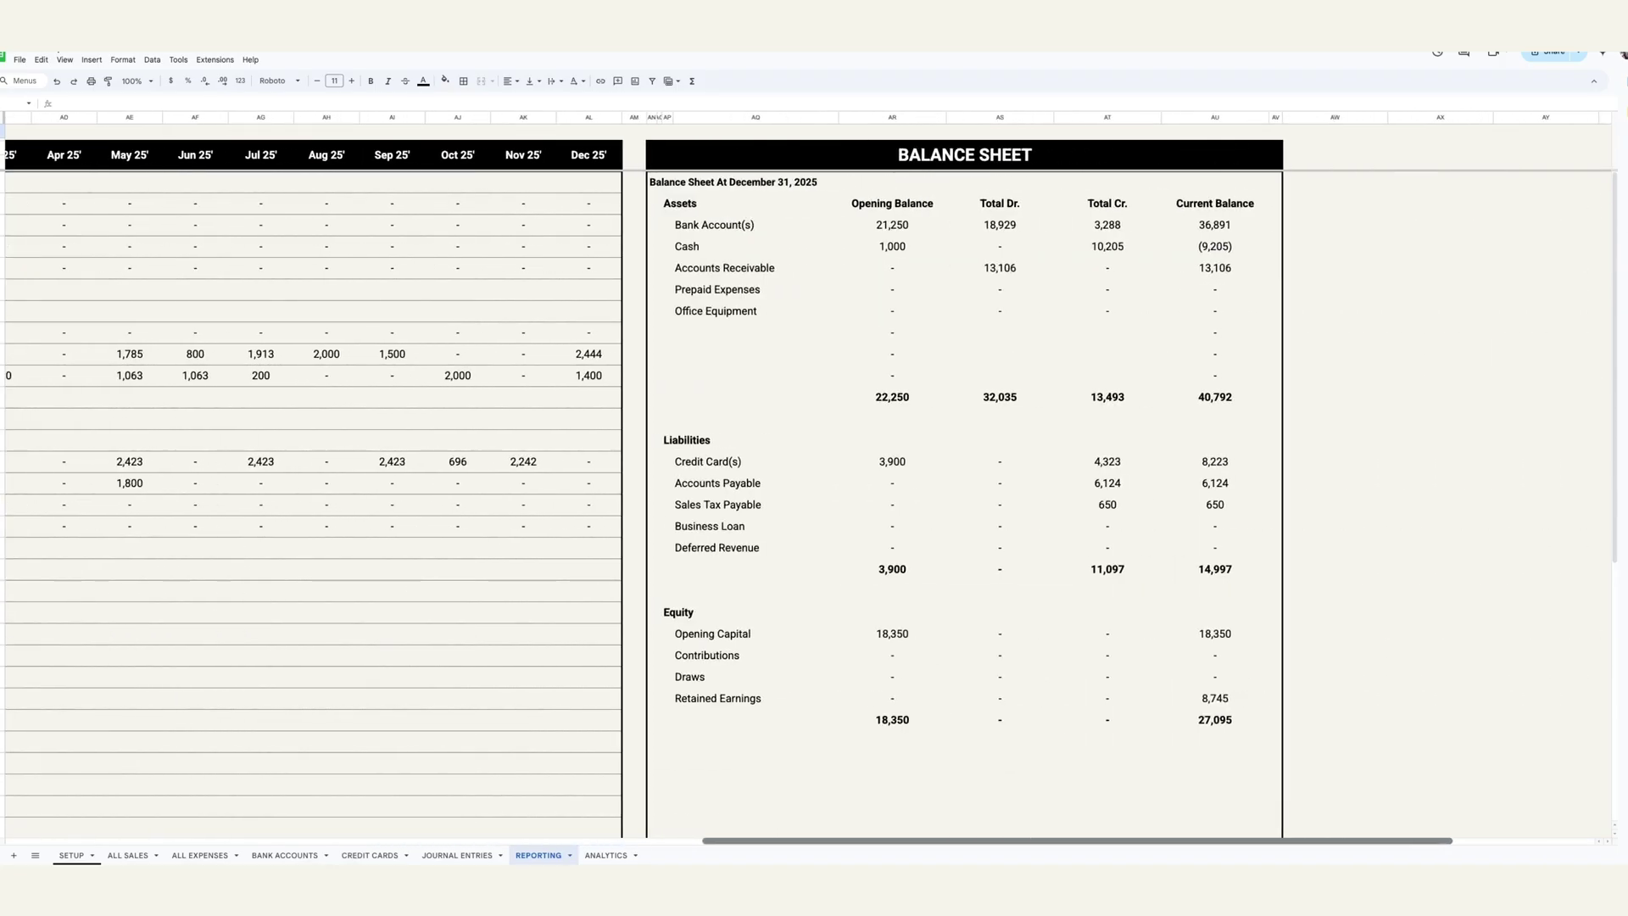
pyautogui.hscroll(-12, 806, 487)
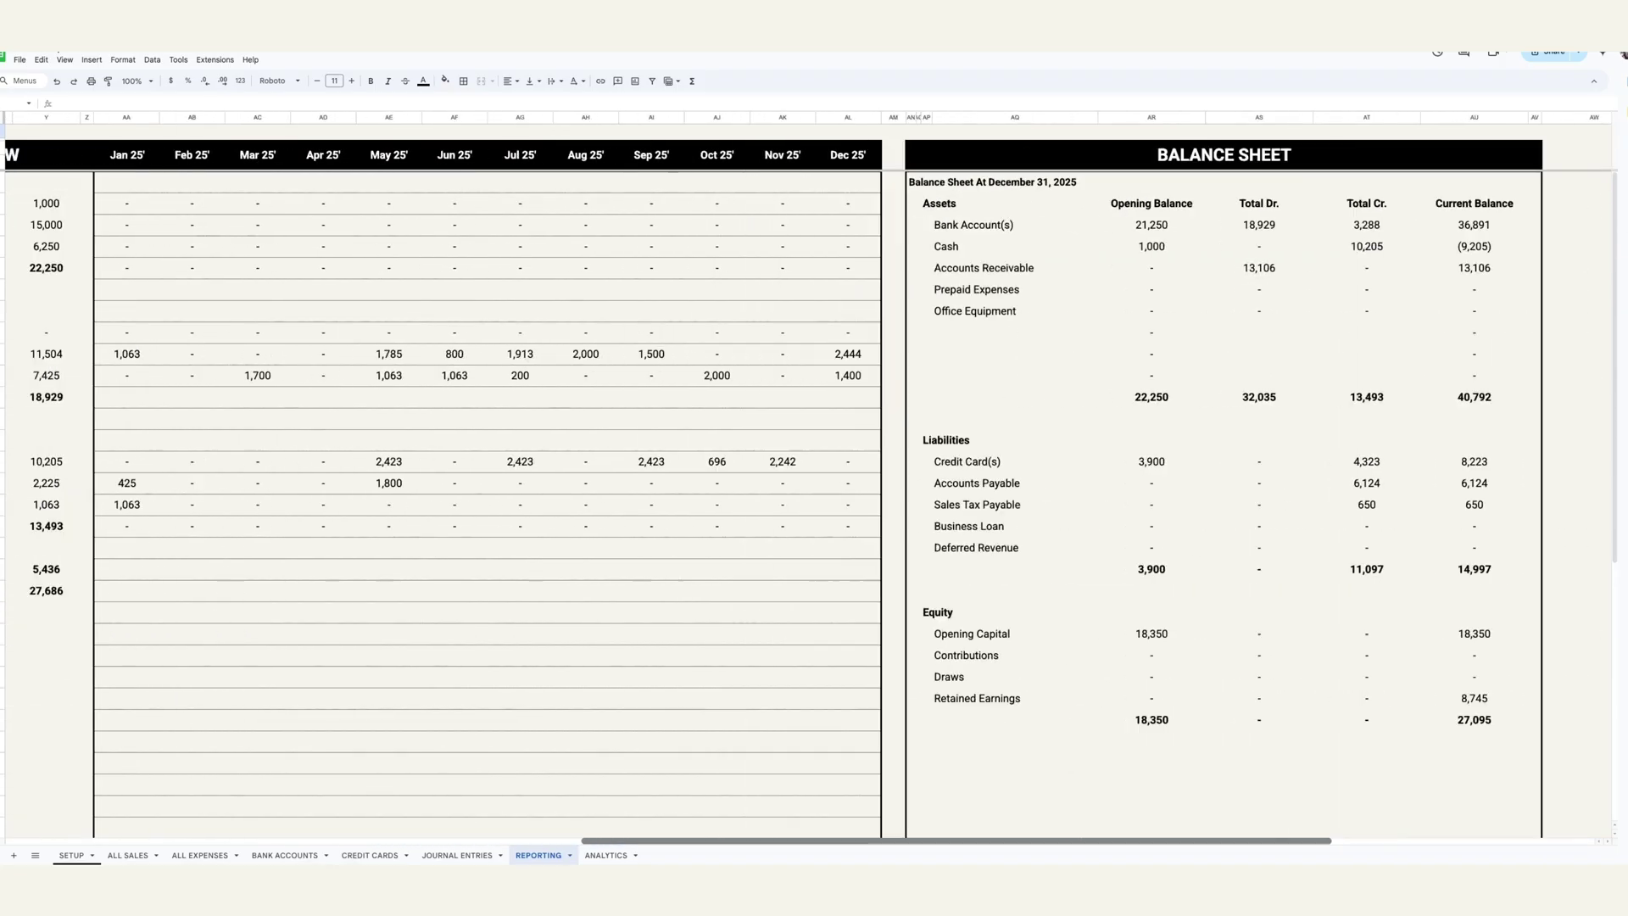
pyautogui.hscroll(-7, 440, 818)
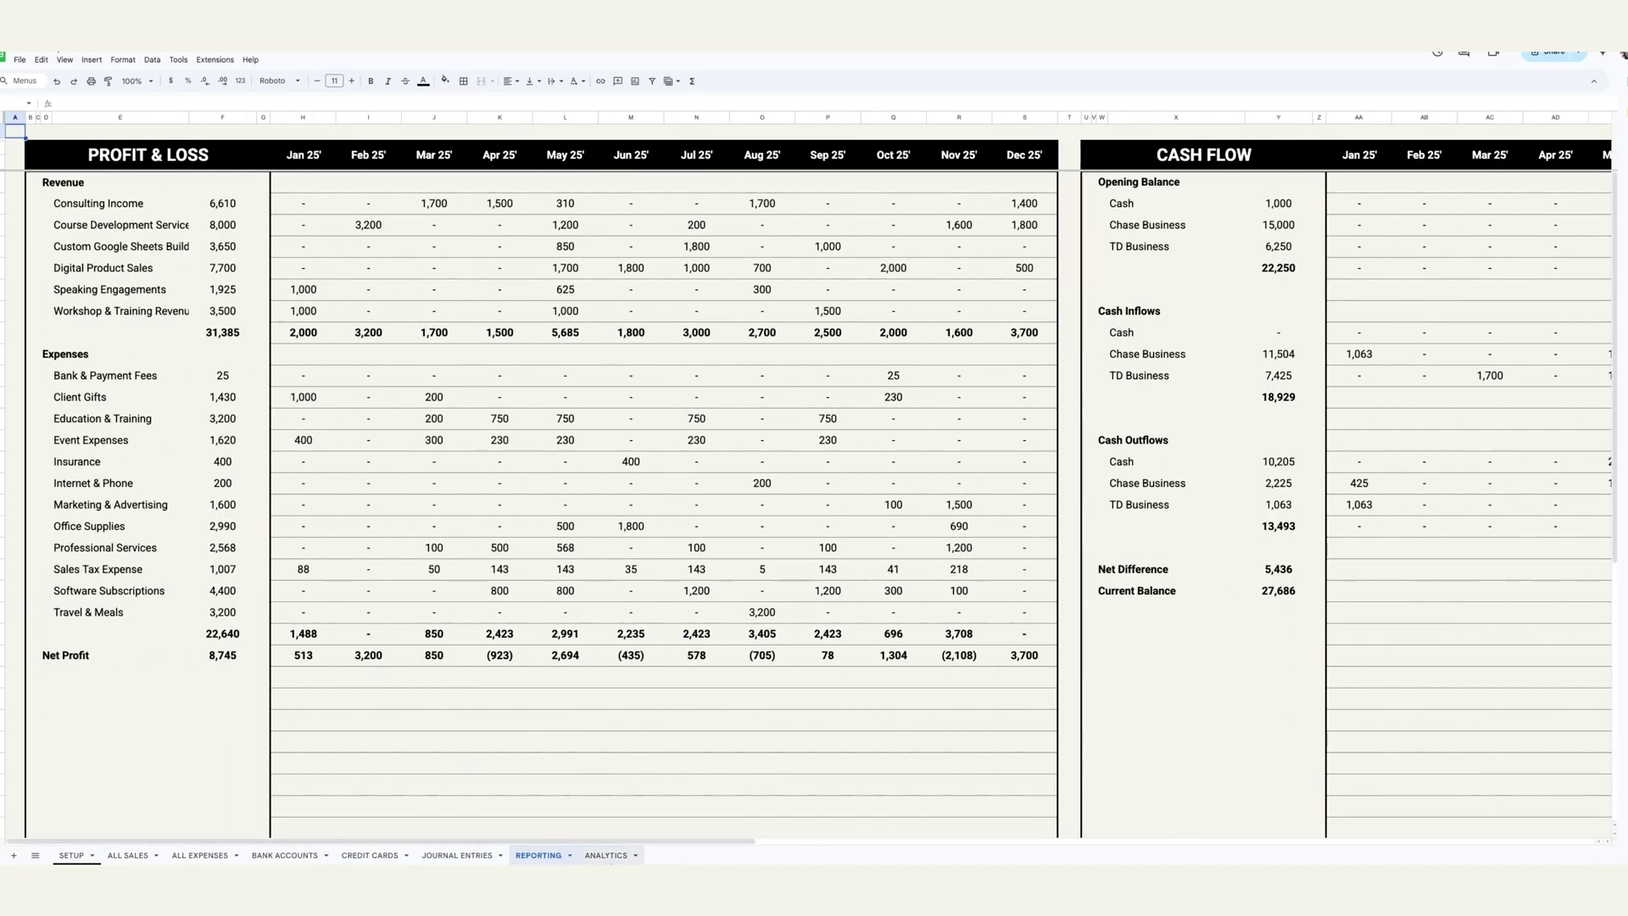
pyautogui.click(604, 856)
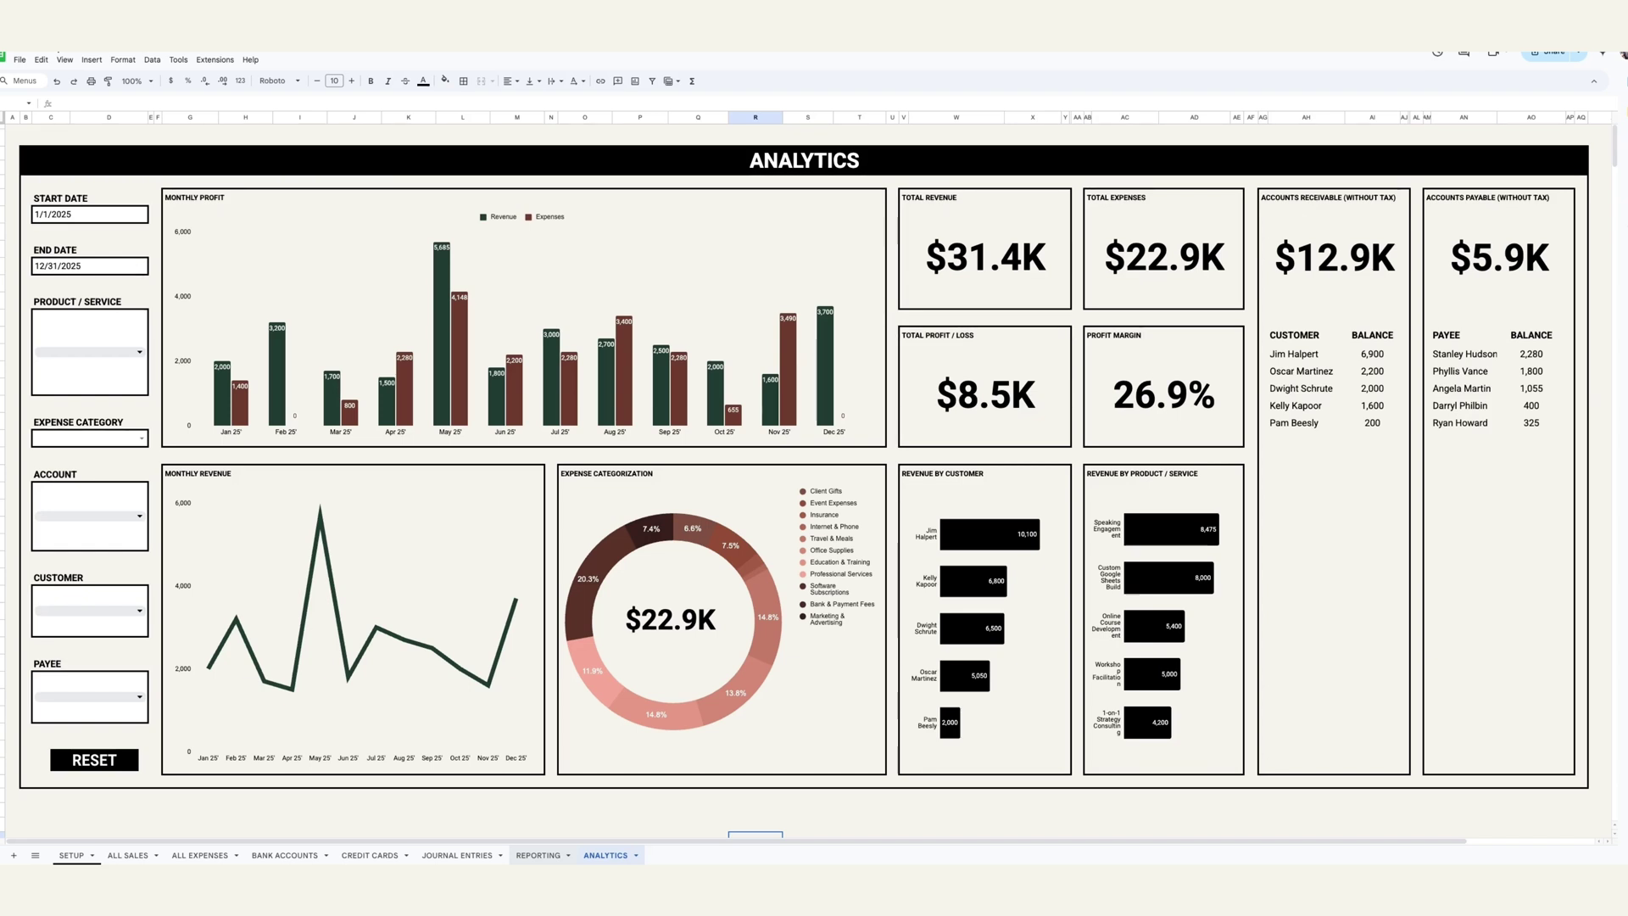
# Step: On the SETUP sheet, expand the hidden Step 2 bank and credit card rows
pyautogui.click(60, 856)
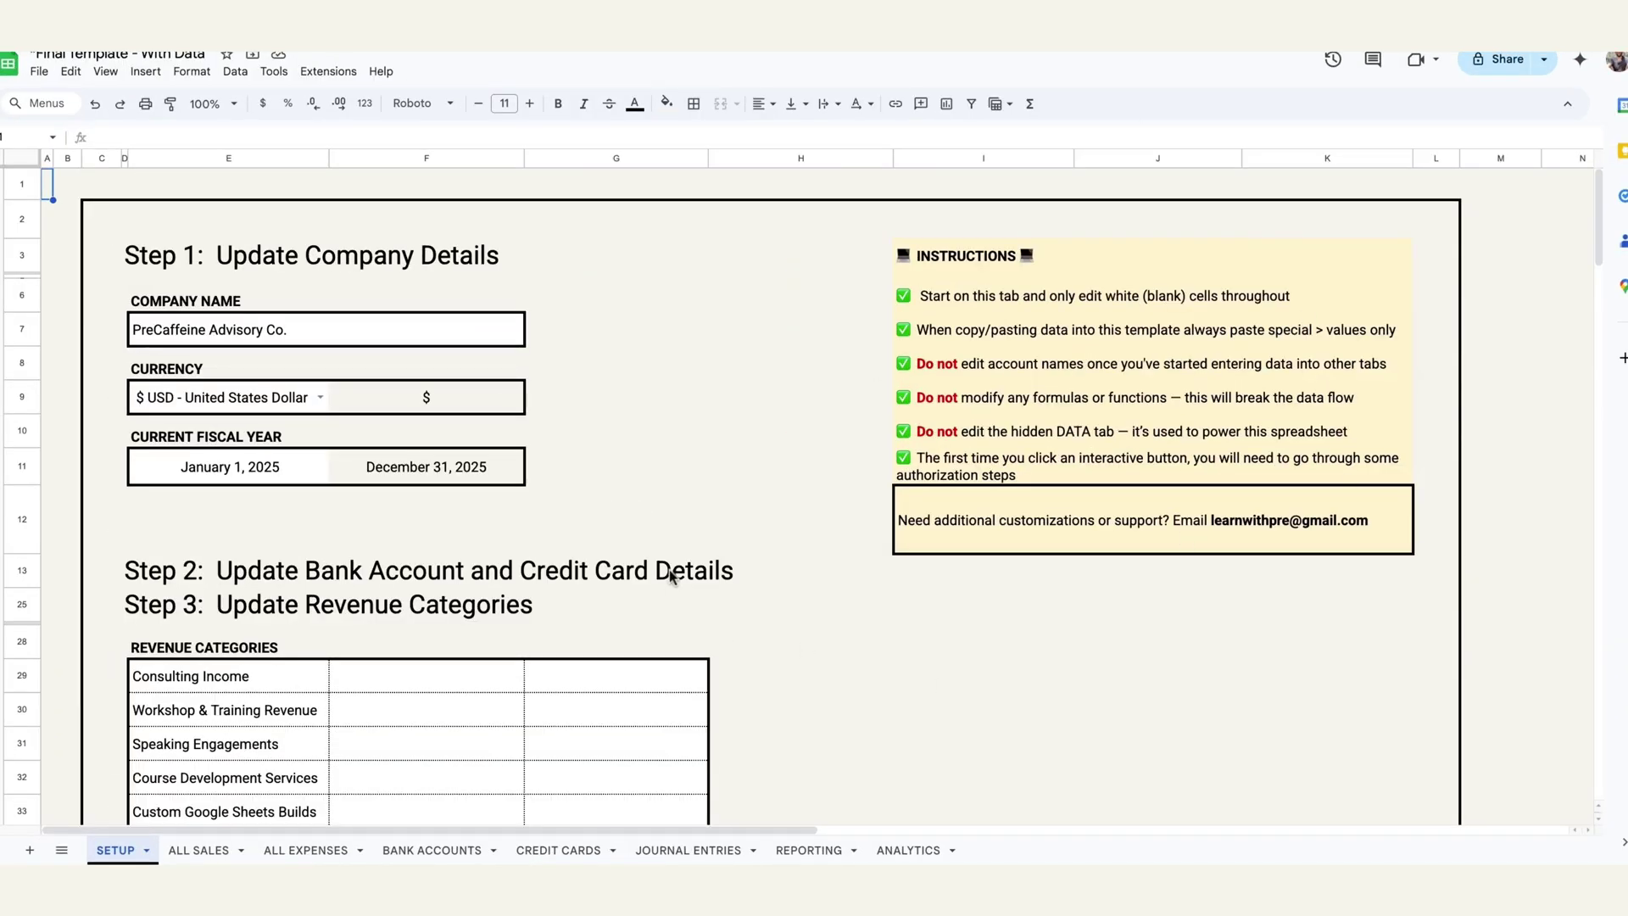
pyautogui.click(117, 576)
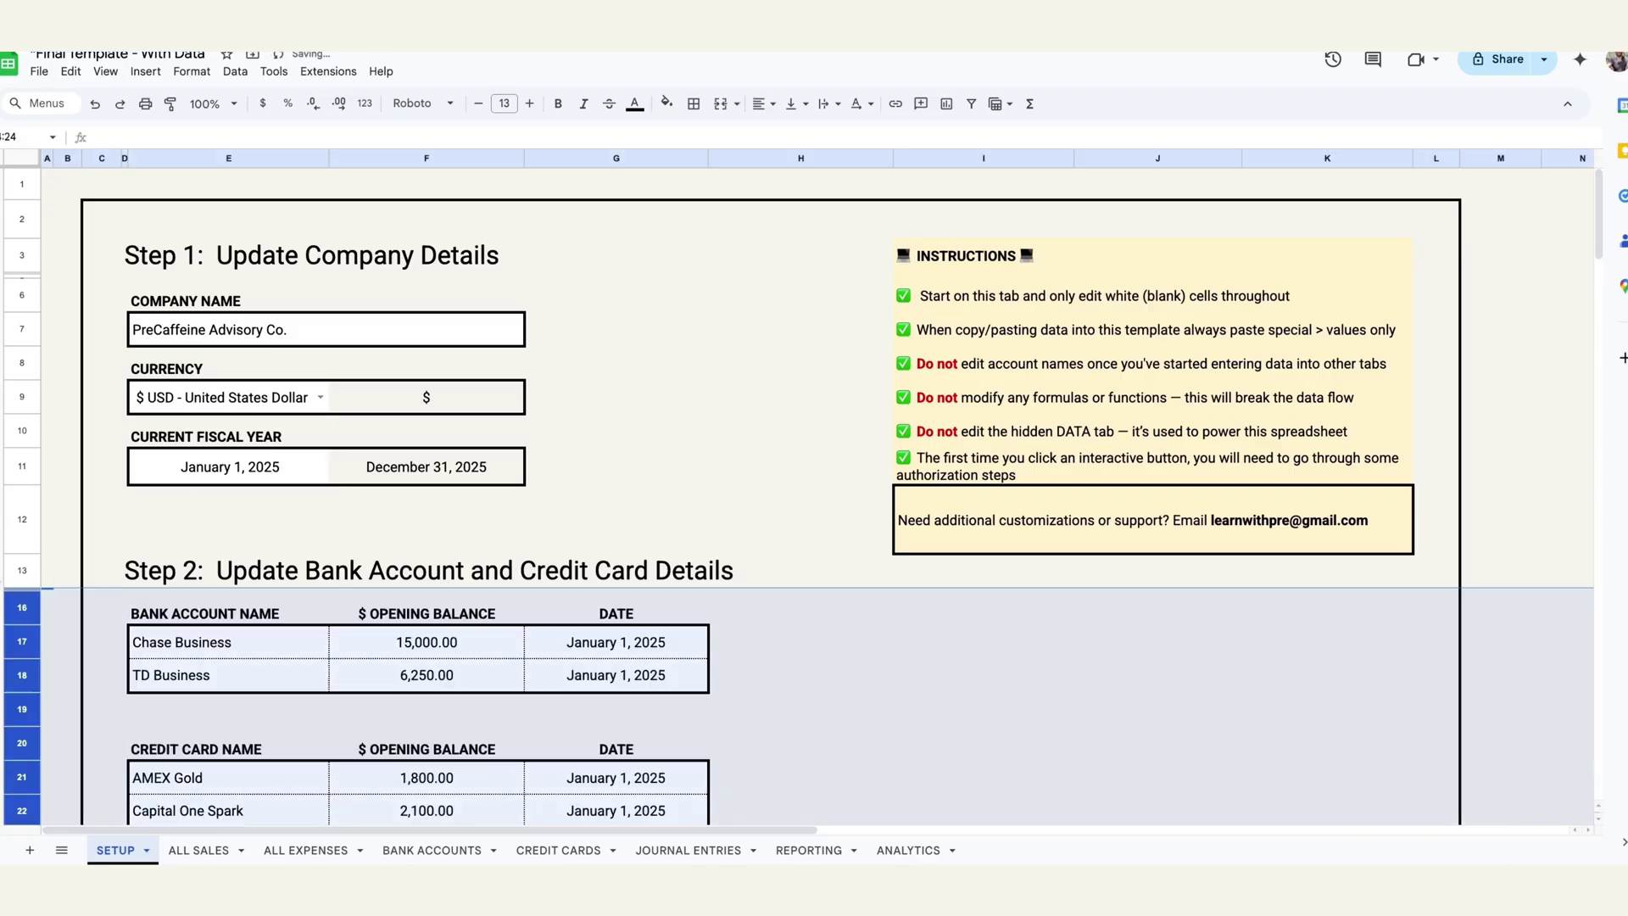
pyautogui.click(702, 460)
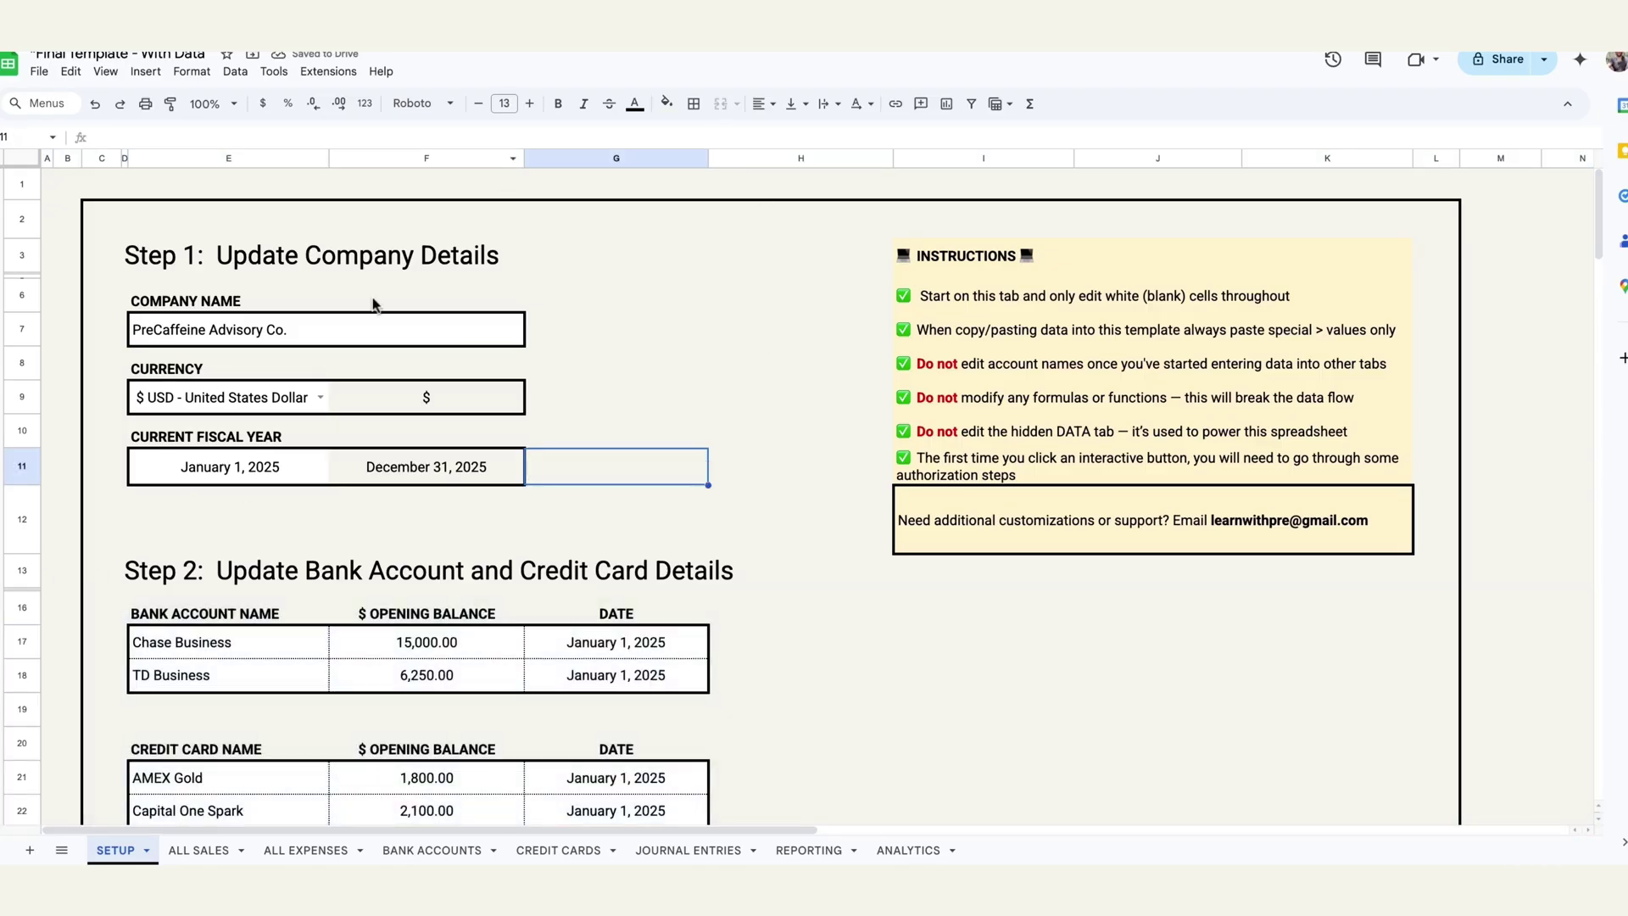
pyautogui.click(250, 331)
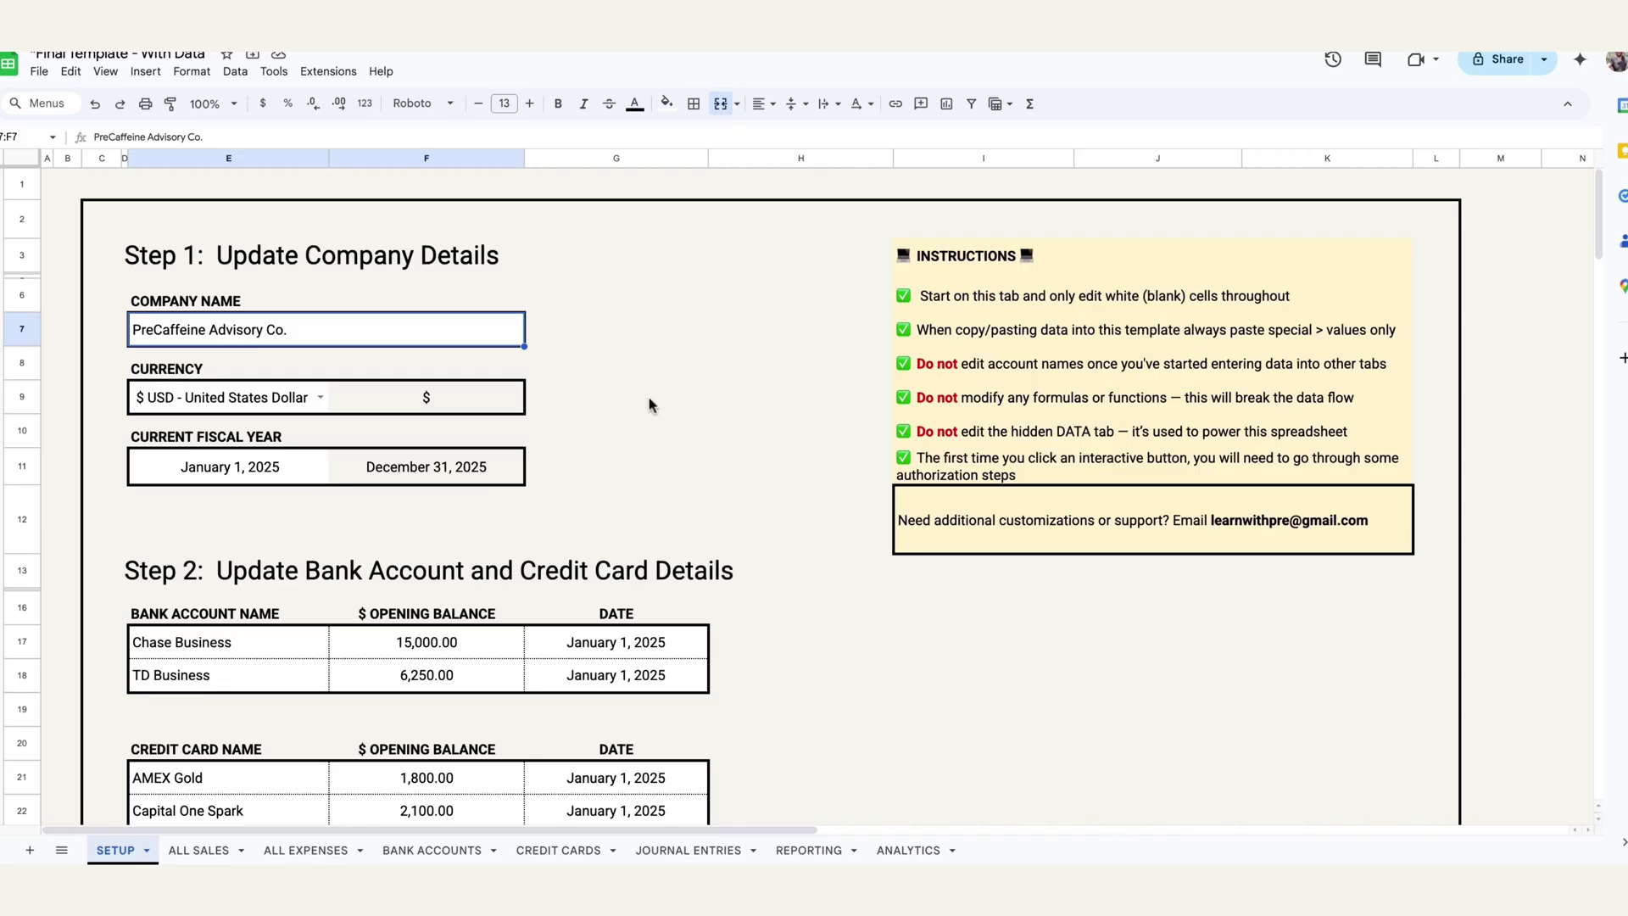
# Step: Switch the currency to GBP - British Pound, then back to USD - United States Dollar
pyautogui.click(319, 399)
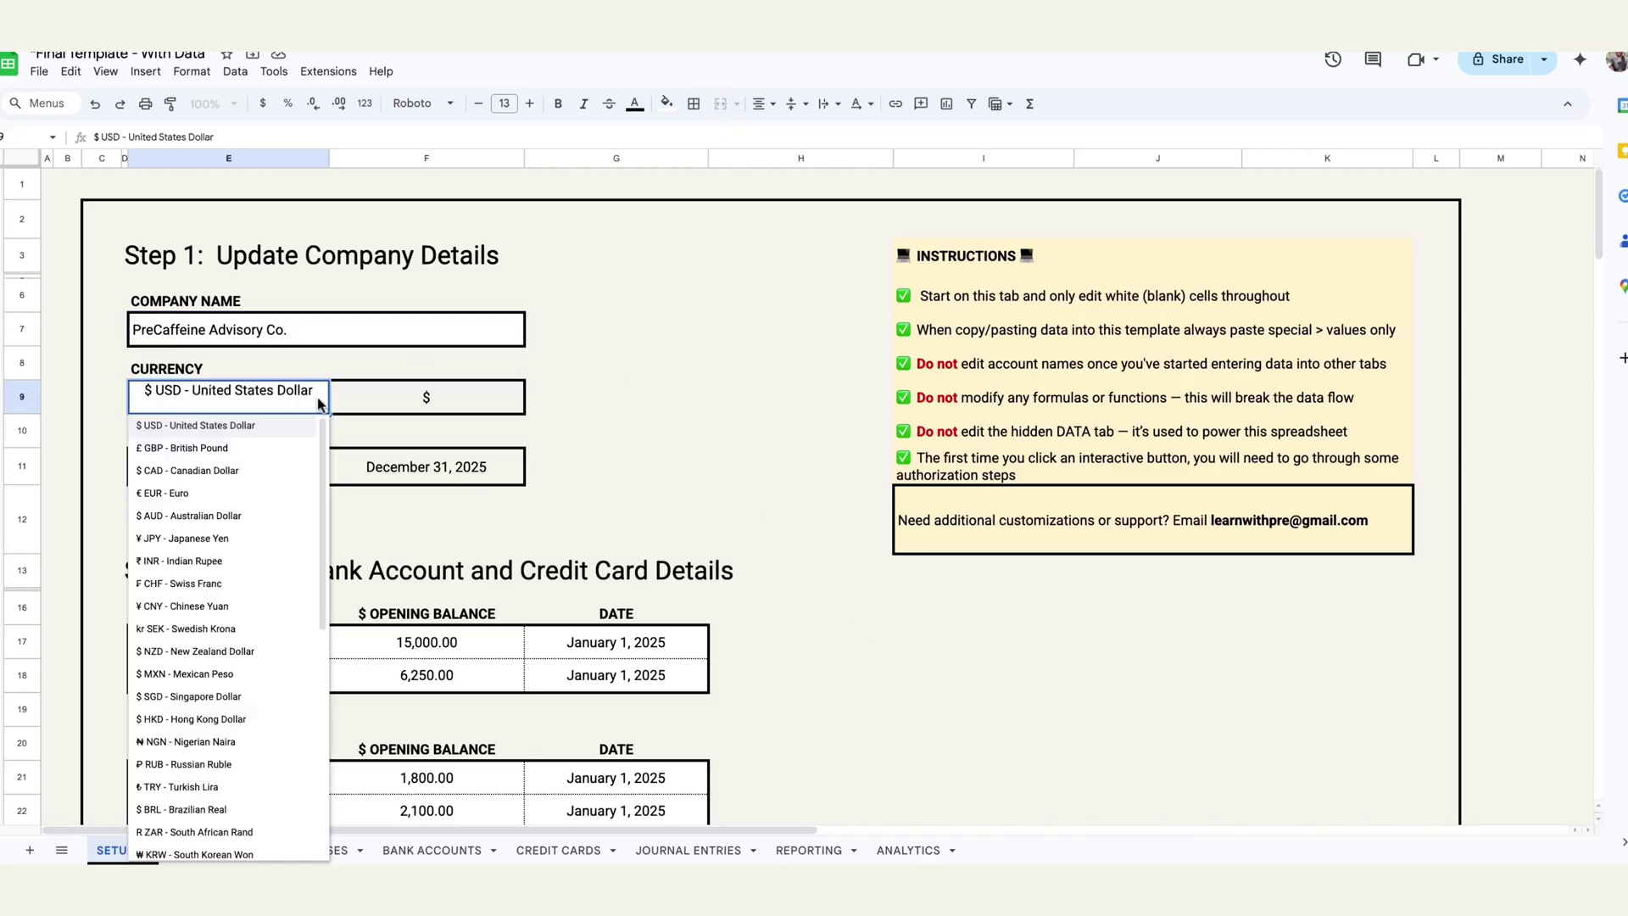
pyautogui.click(259, 446)
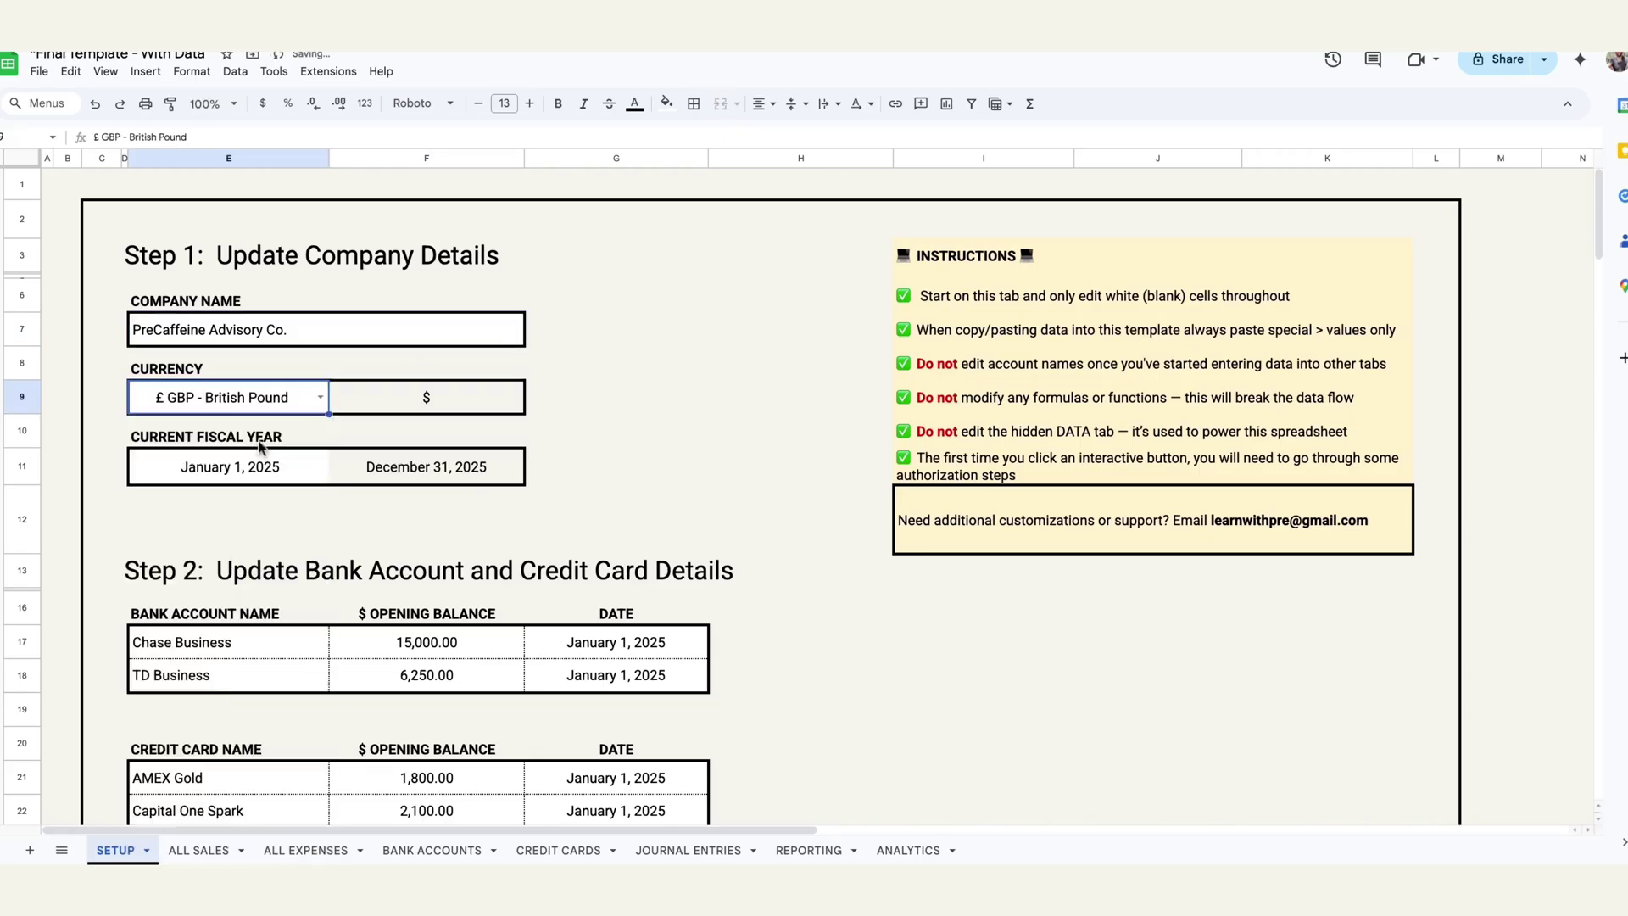
pyautogui.click(319, 399)
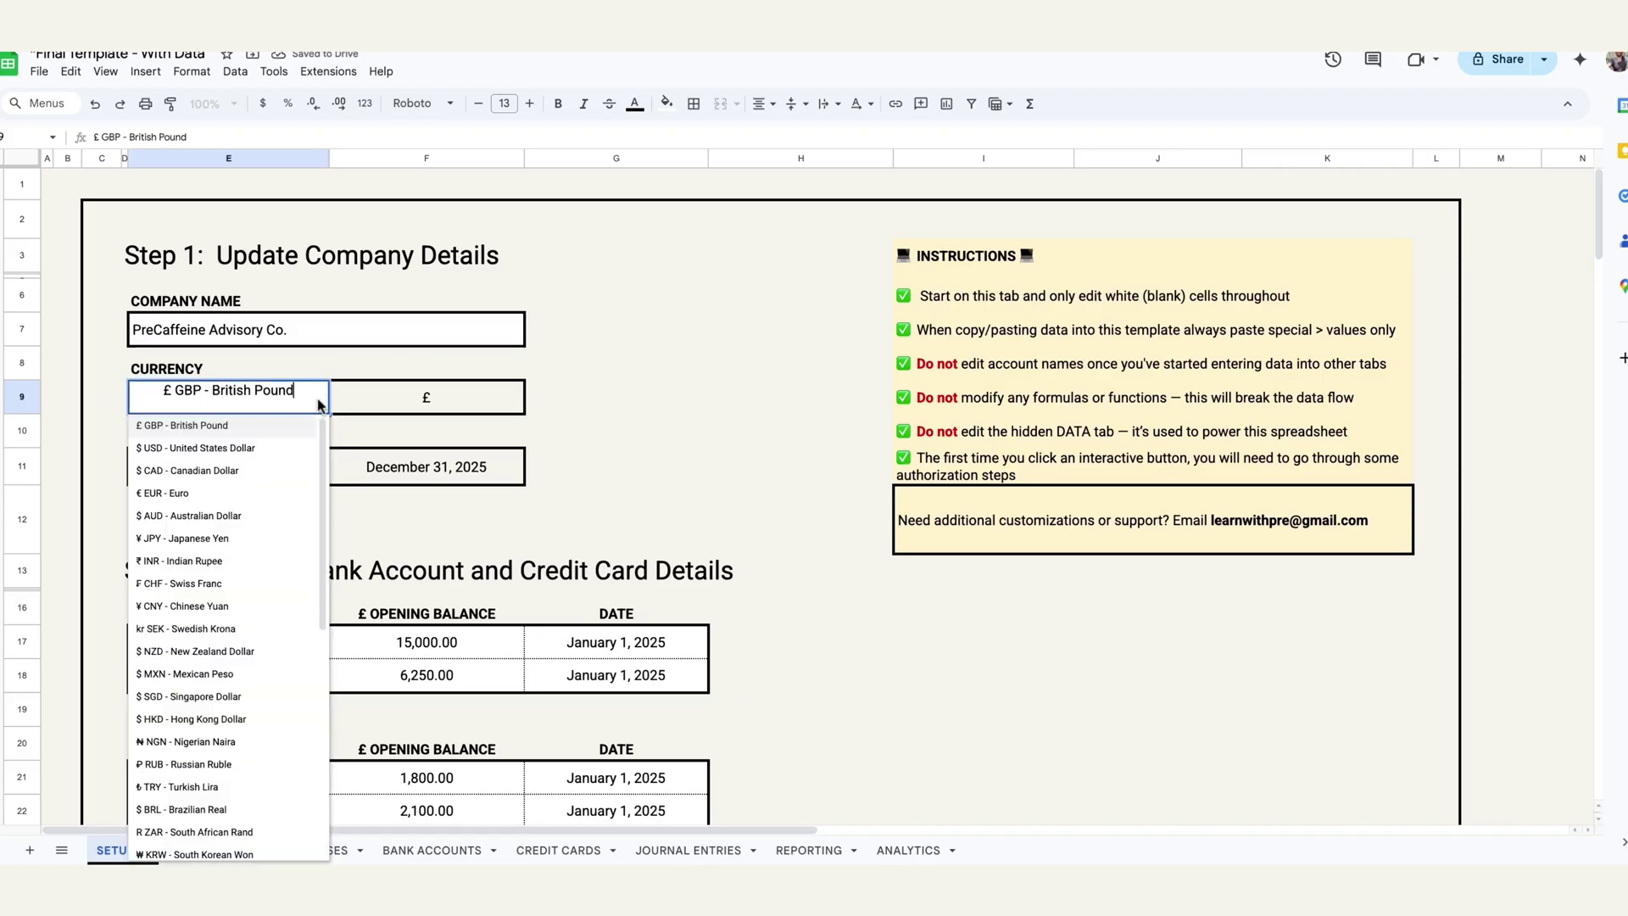
pyautogui.click(279, 447)
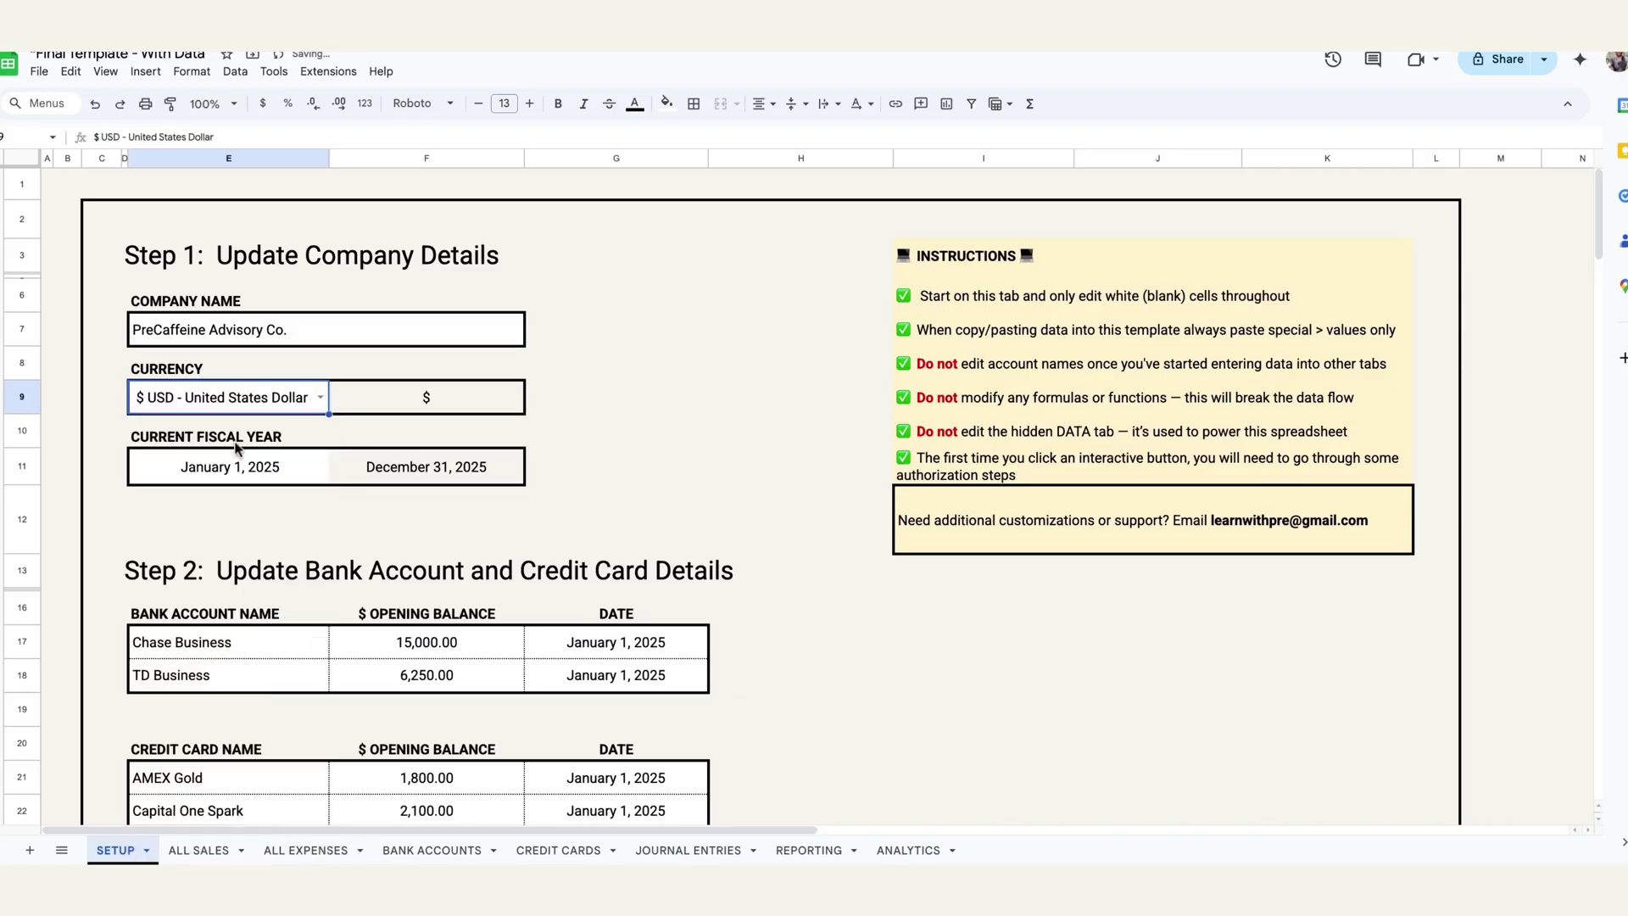
# Step: Set the fiscal year start to February 1, 2025, then restore it to January 1, 2025
pyautogui.doubleClick(275, 474)
pyautogui.click(302, 502)
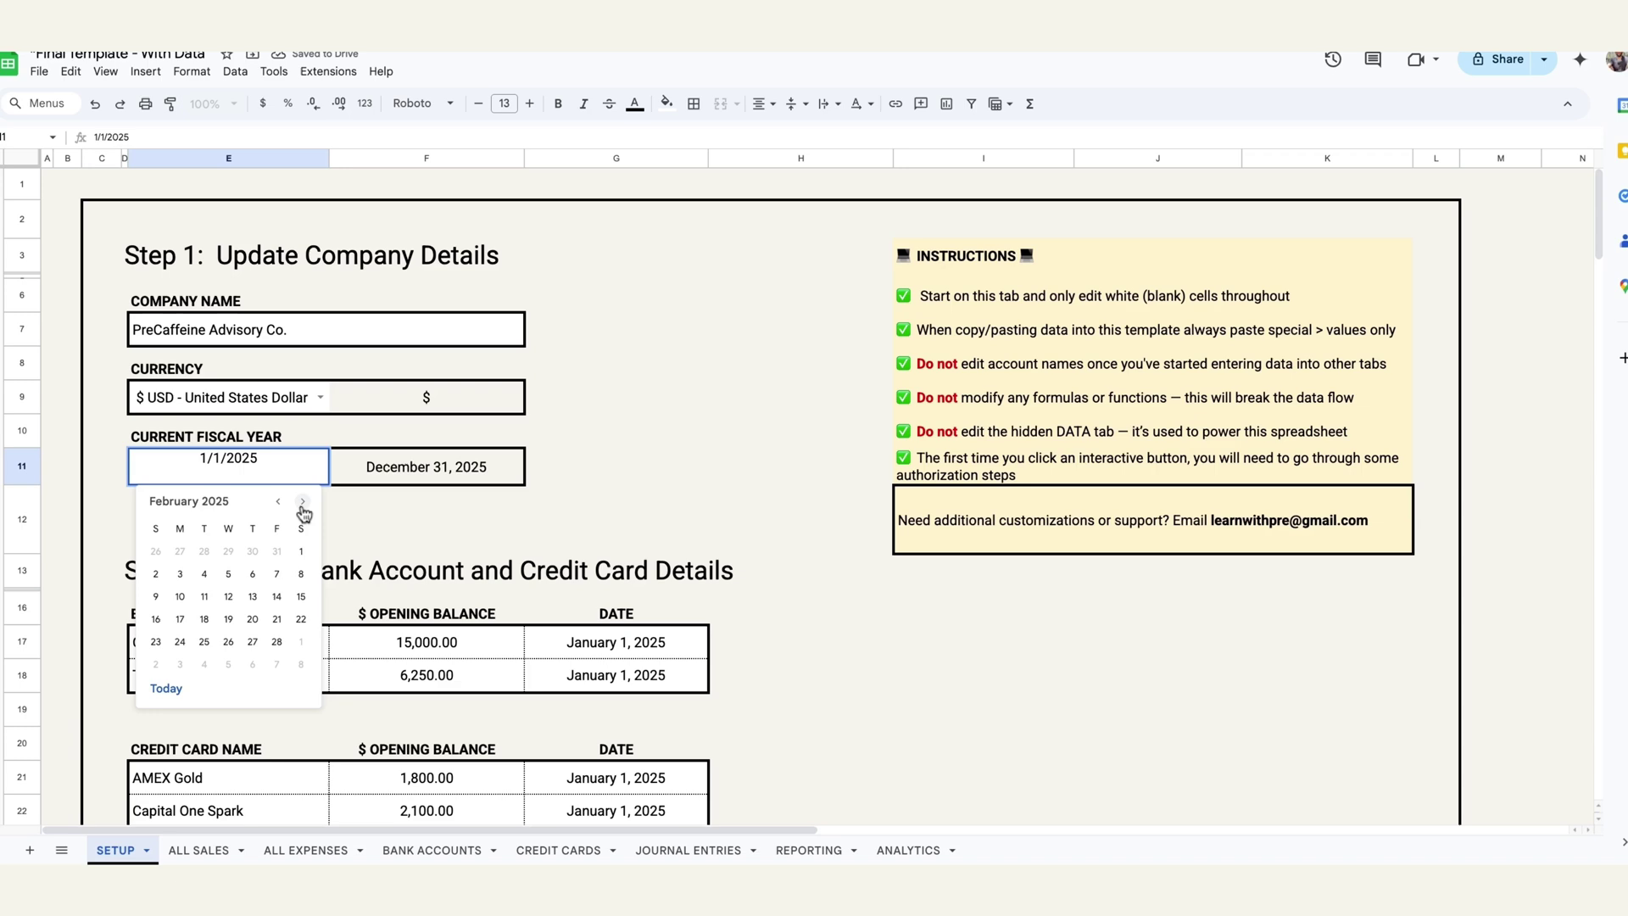
pyautogui.click(300, 551)
pyautogui.doubleClick(279, 481)
pyautogui.click(281, 502)
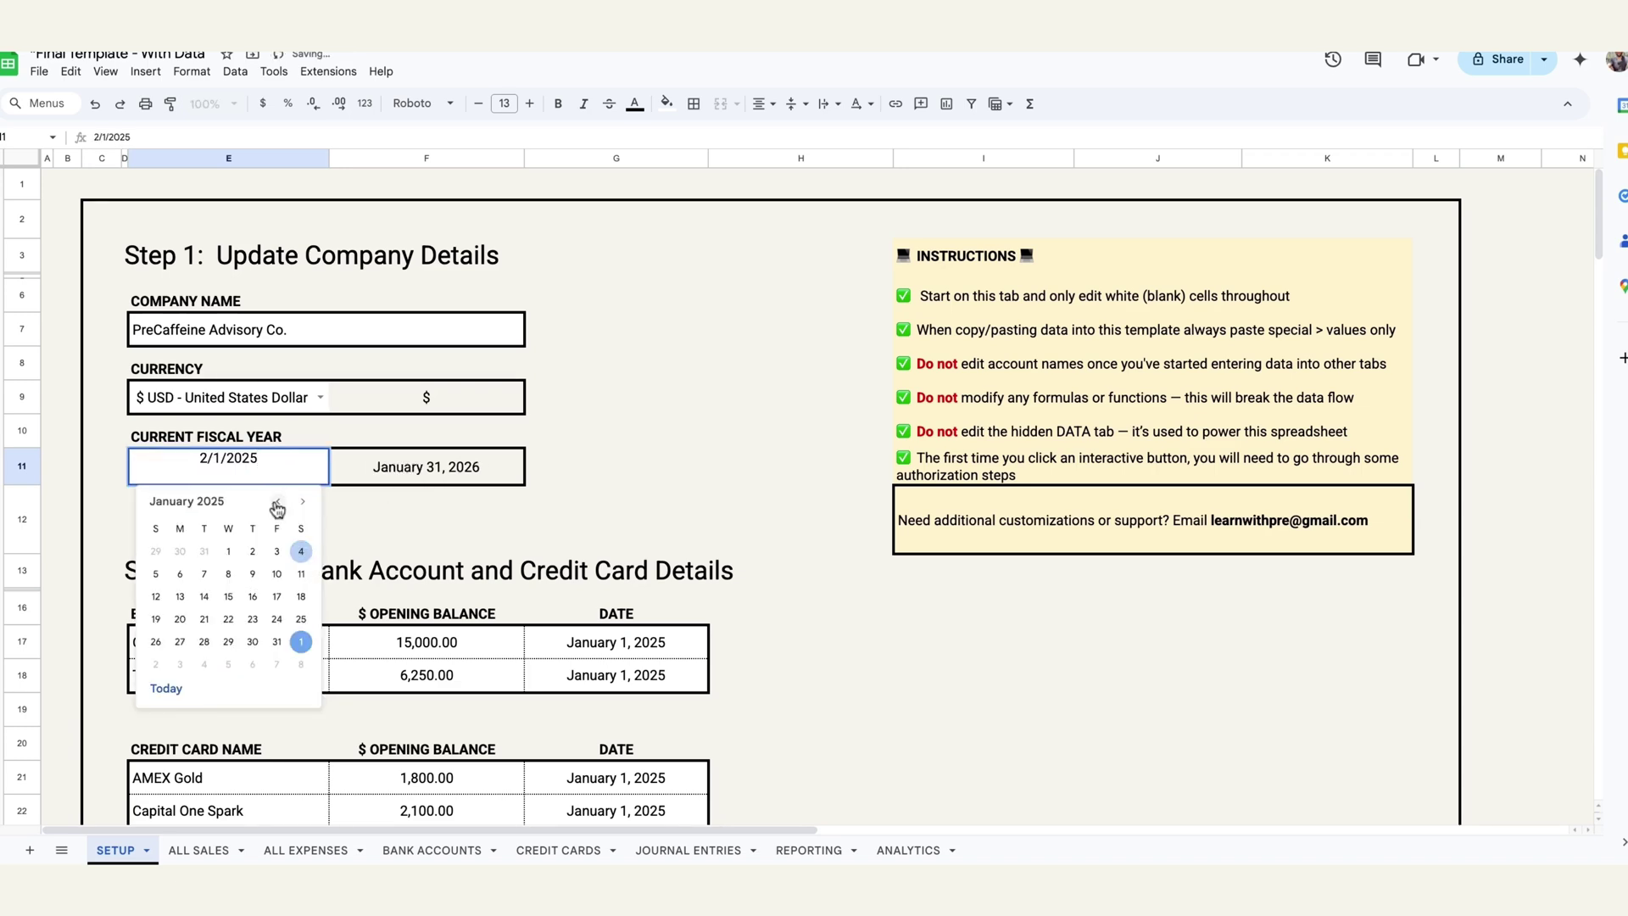
pyautogui.click(232, 570)
# Step: Scroll the SETUP sheet down to the Step 3 revenue and Step 4 expense categories
pyautogui.scroll(-2, 665, 555)
pyautogui.scroll(-2, 665, 555)
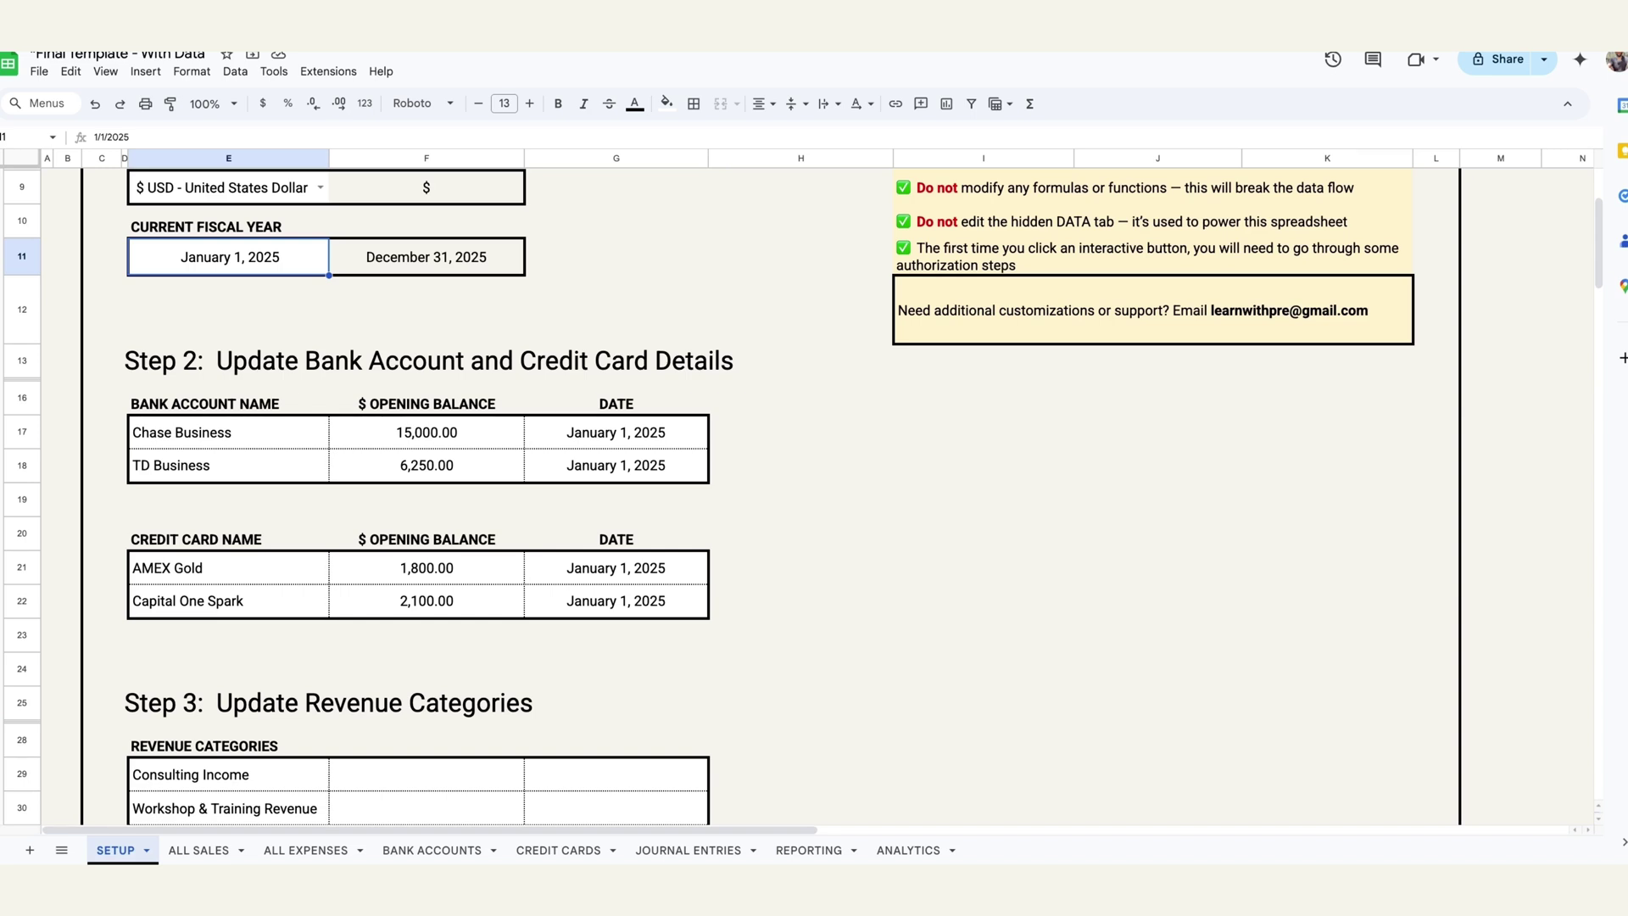
pyautogui.scroll(3, 760, 385)
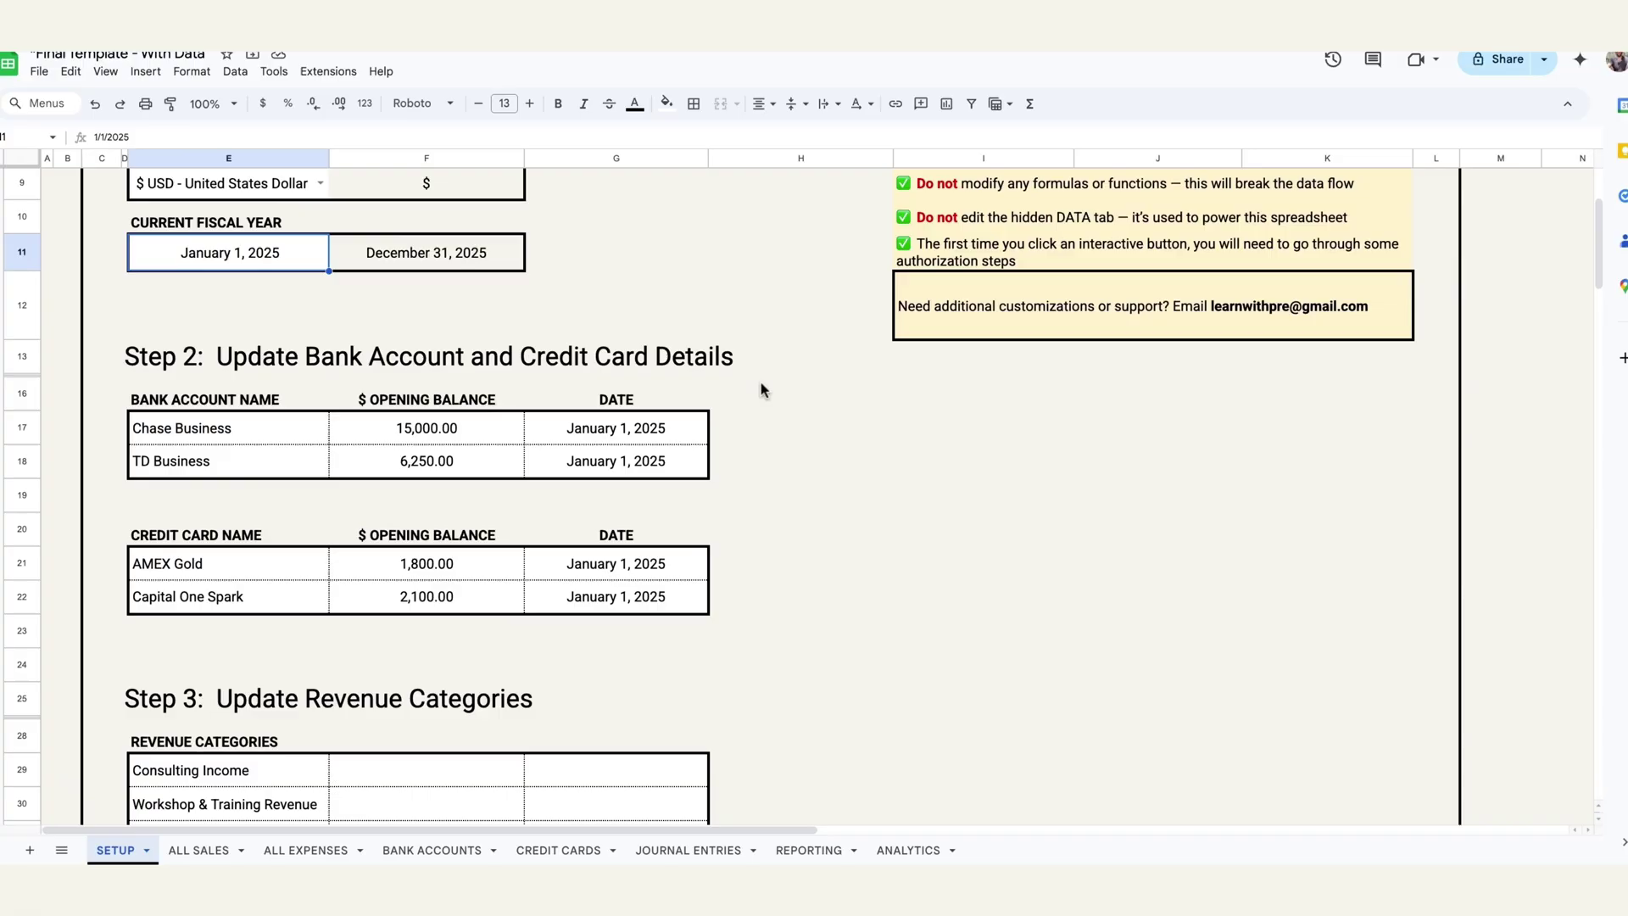
pyautogui.scroll(-4, 596, 435)
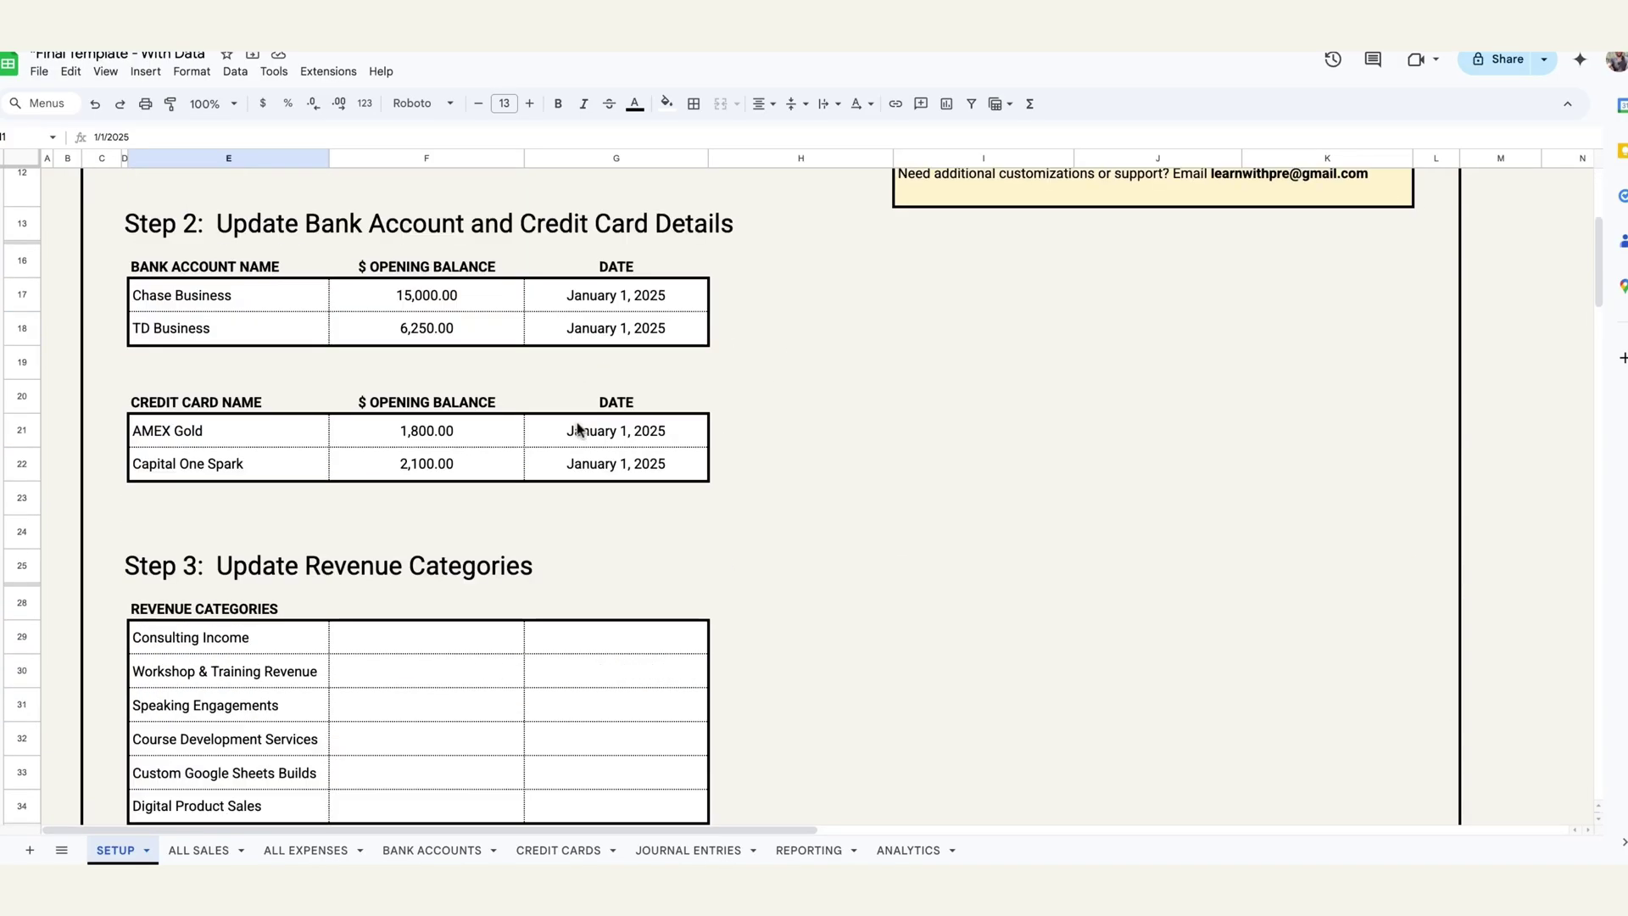
pyautogui.scroll(-3, 763, 492)
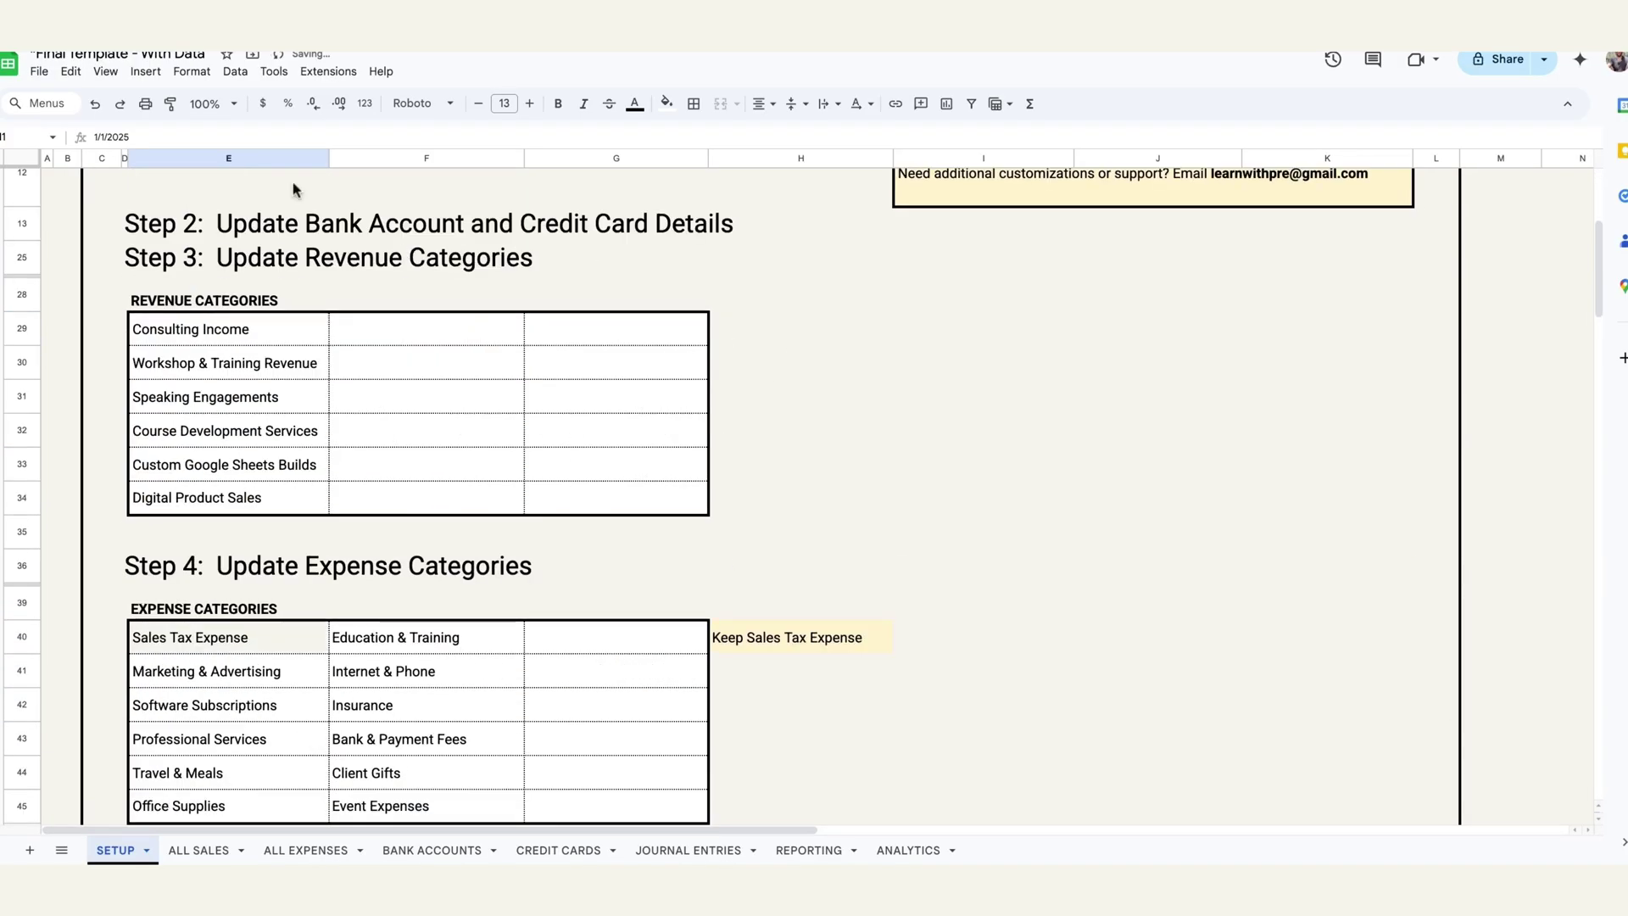
pyautogui.scroll(1, 1018, 497)
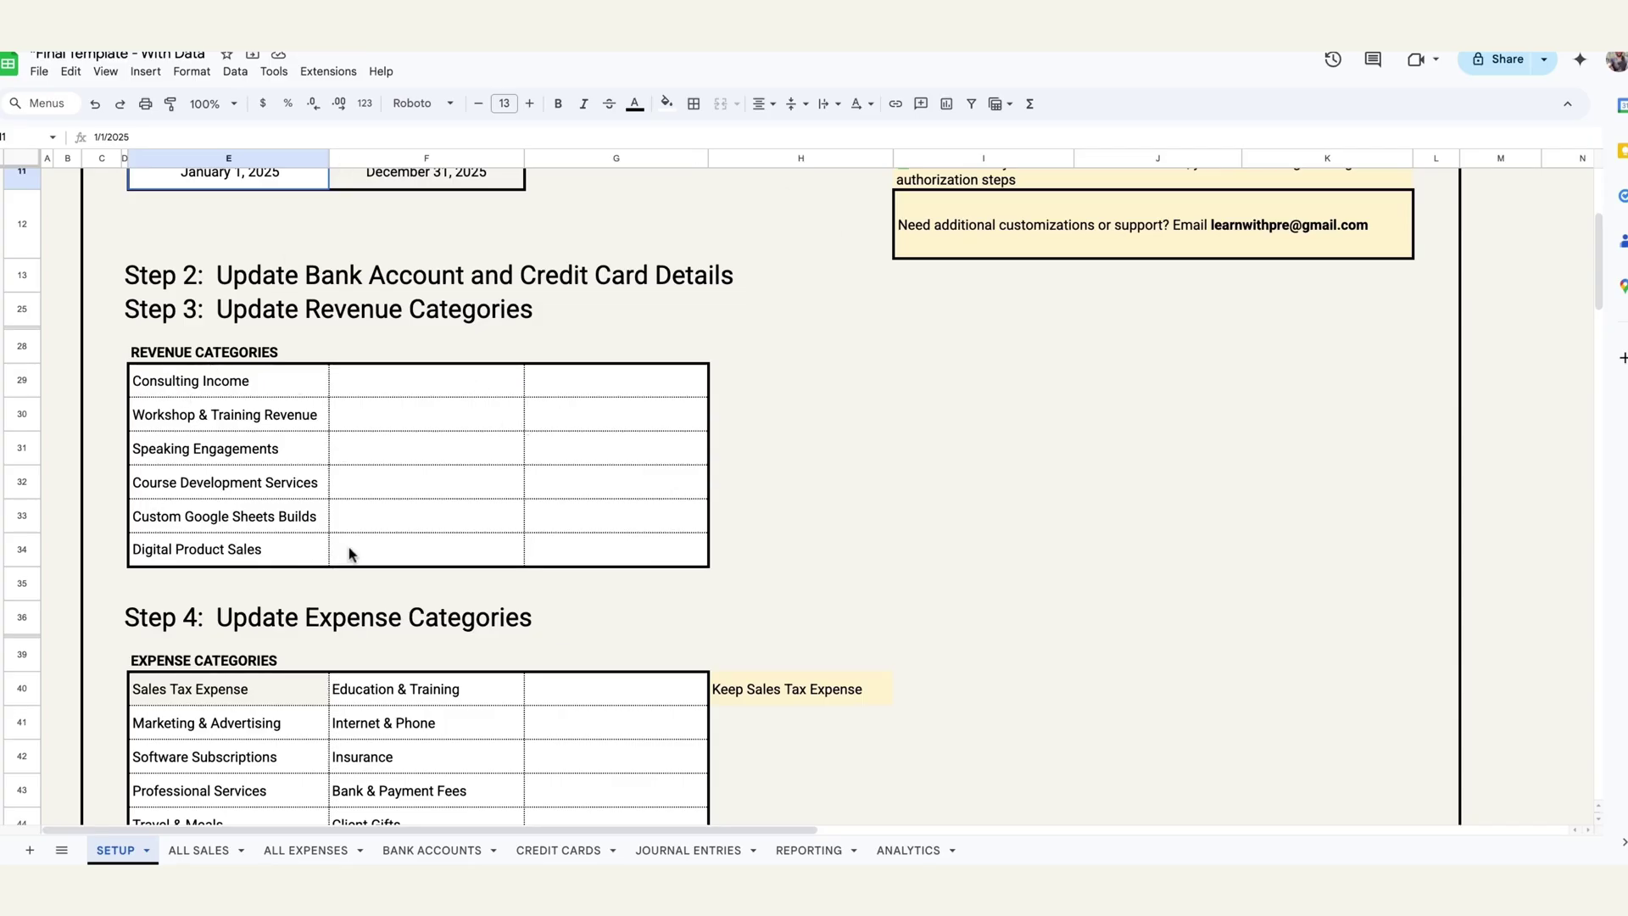
pyautogui.scroll(-1, 612, 540)
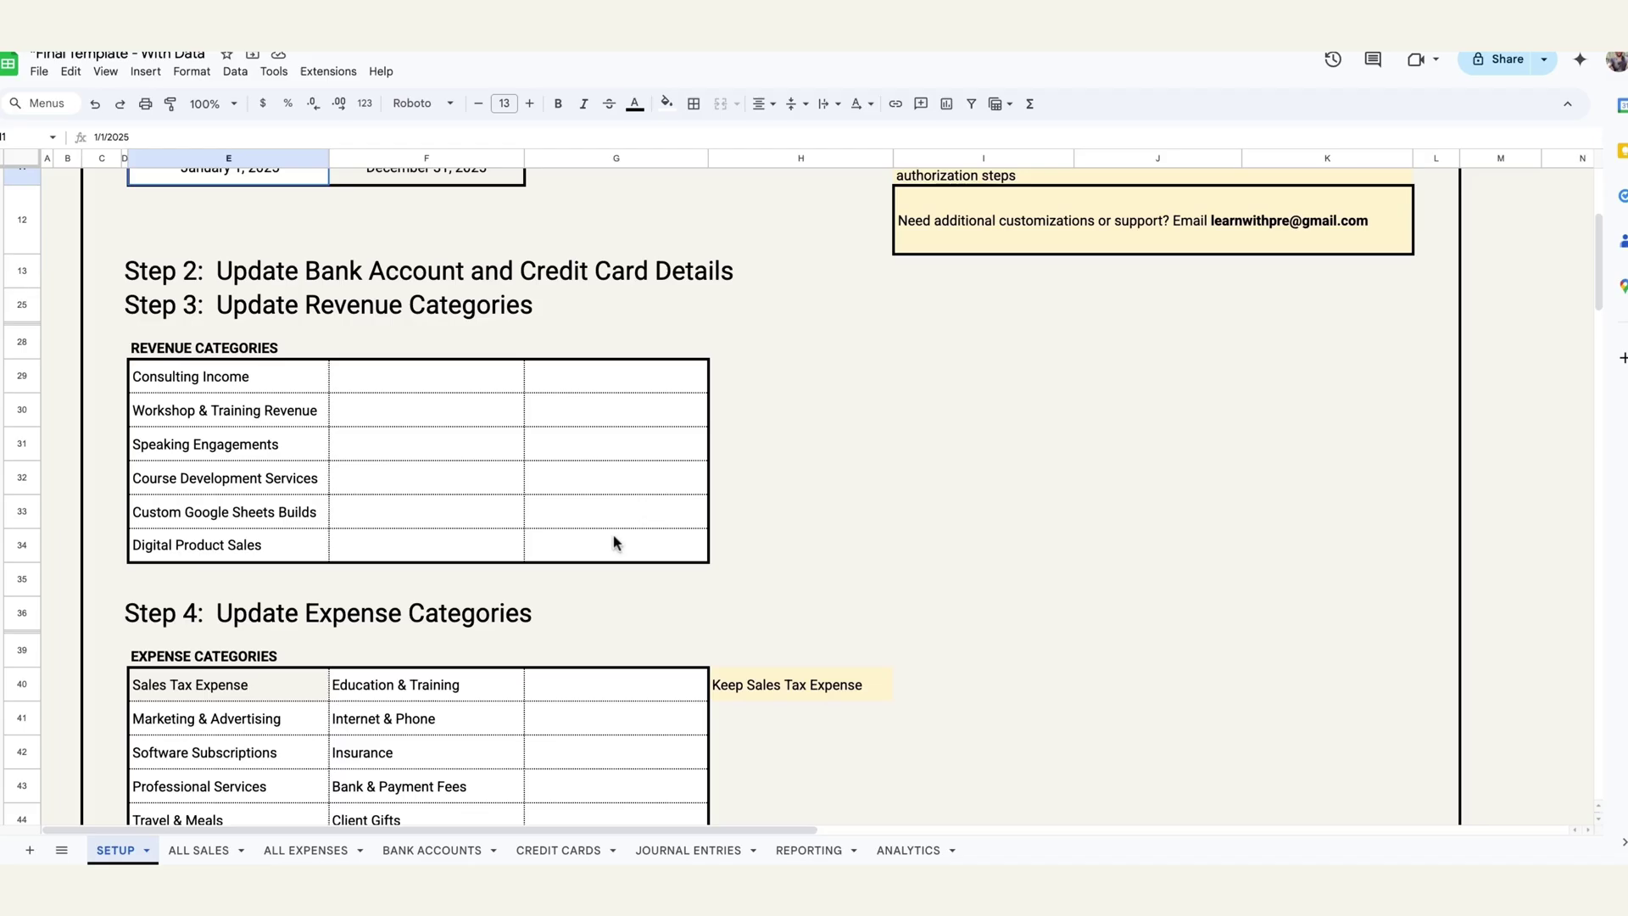
pyautogui.scroll(-3, 833, 487)
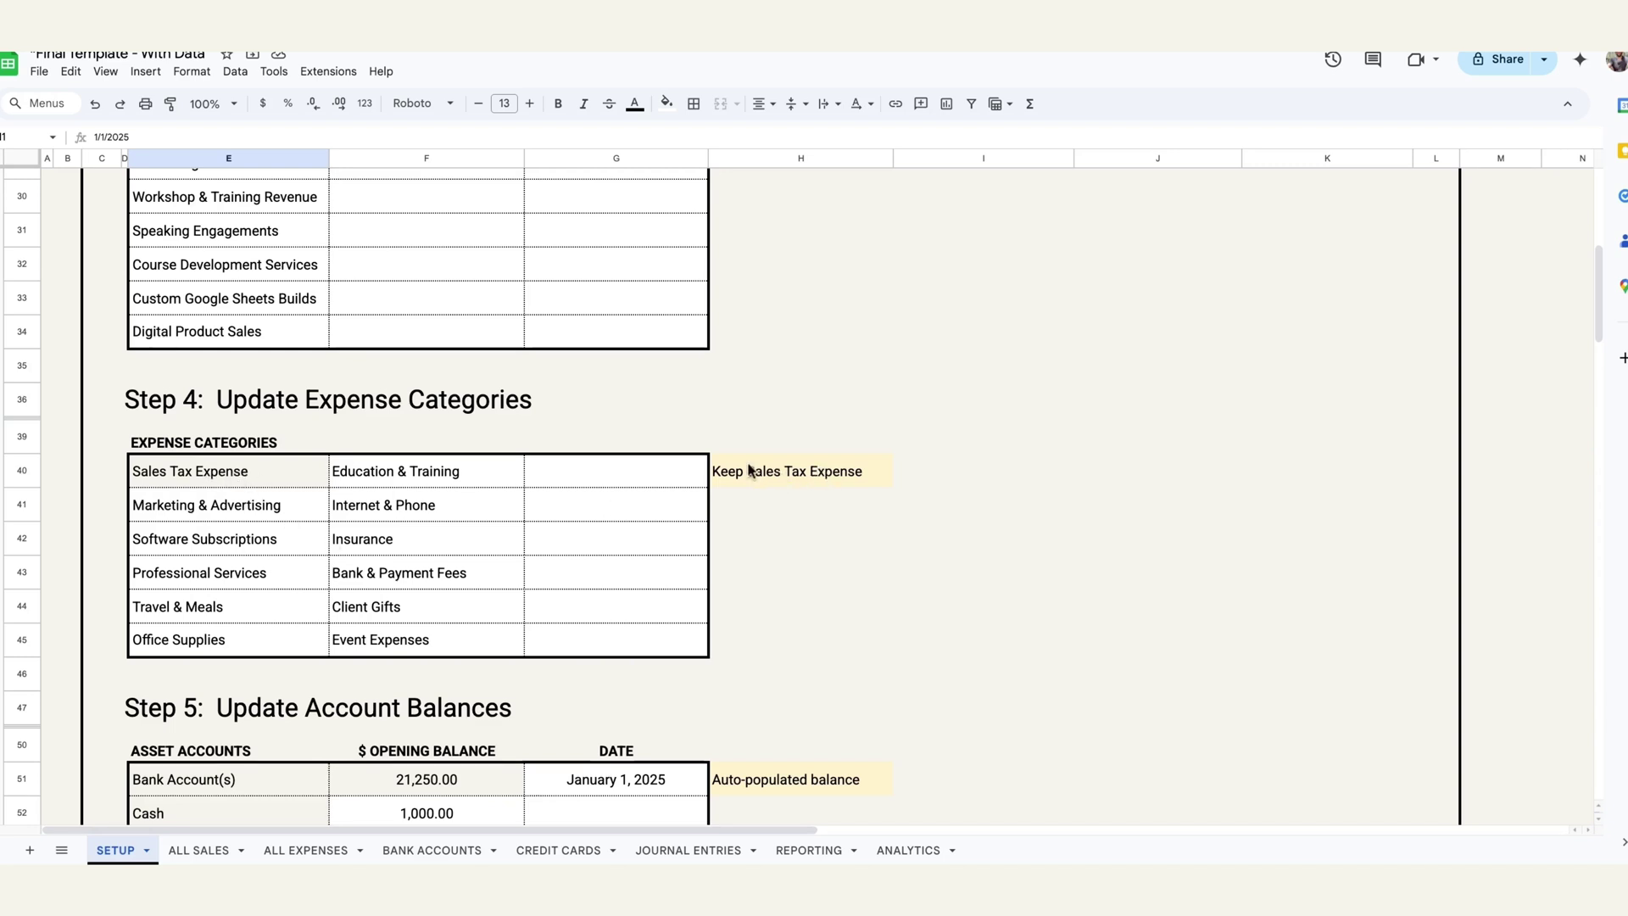
pyautogui.click(201, 473)
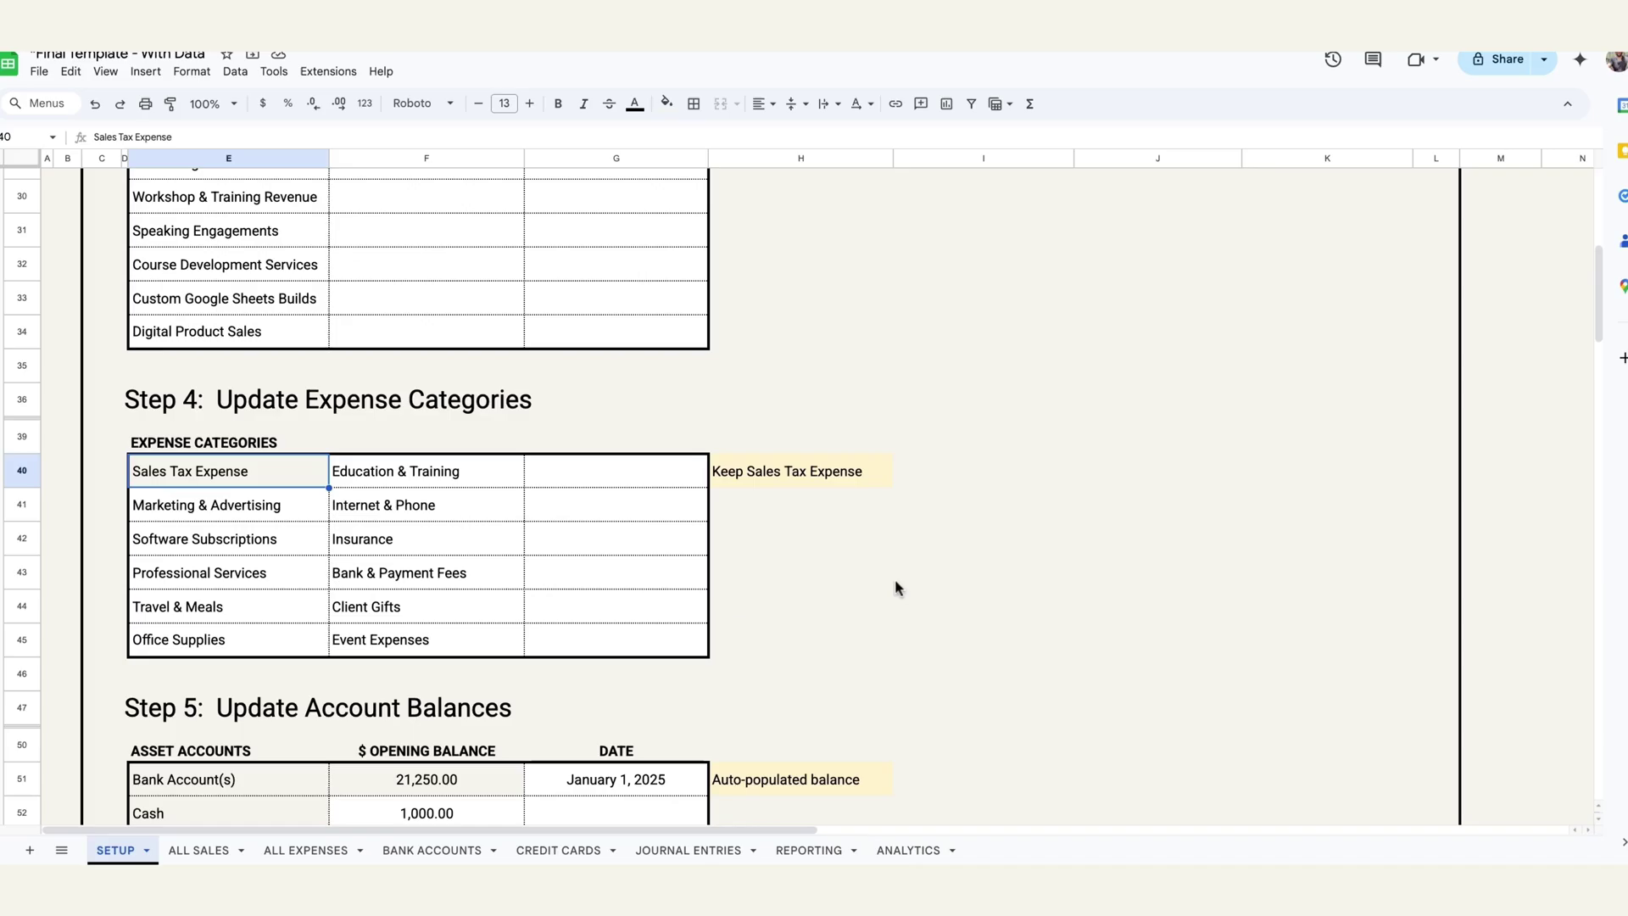
pyautogui.scroll(-5, 761, 652)
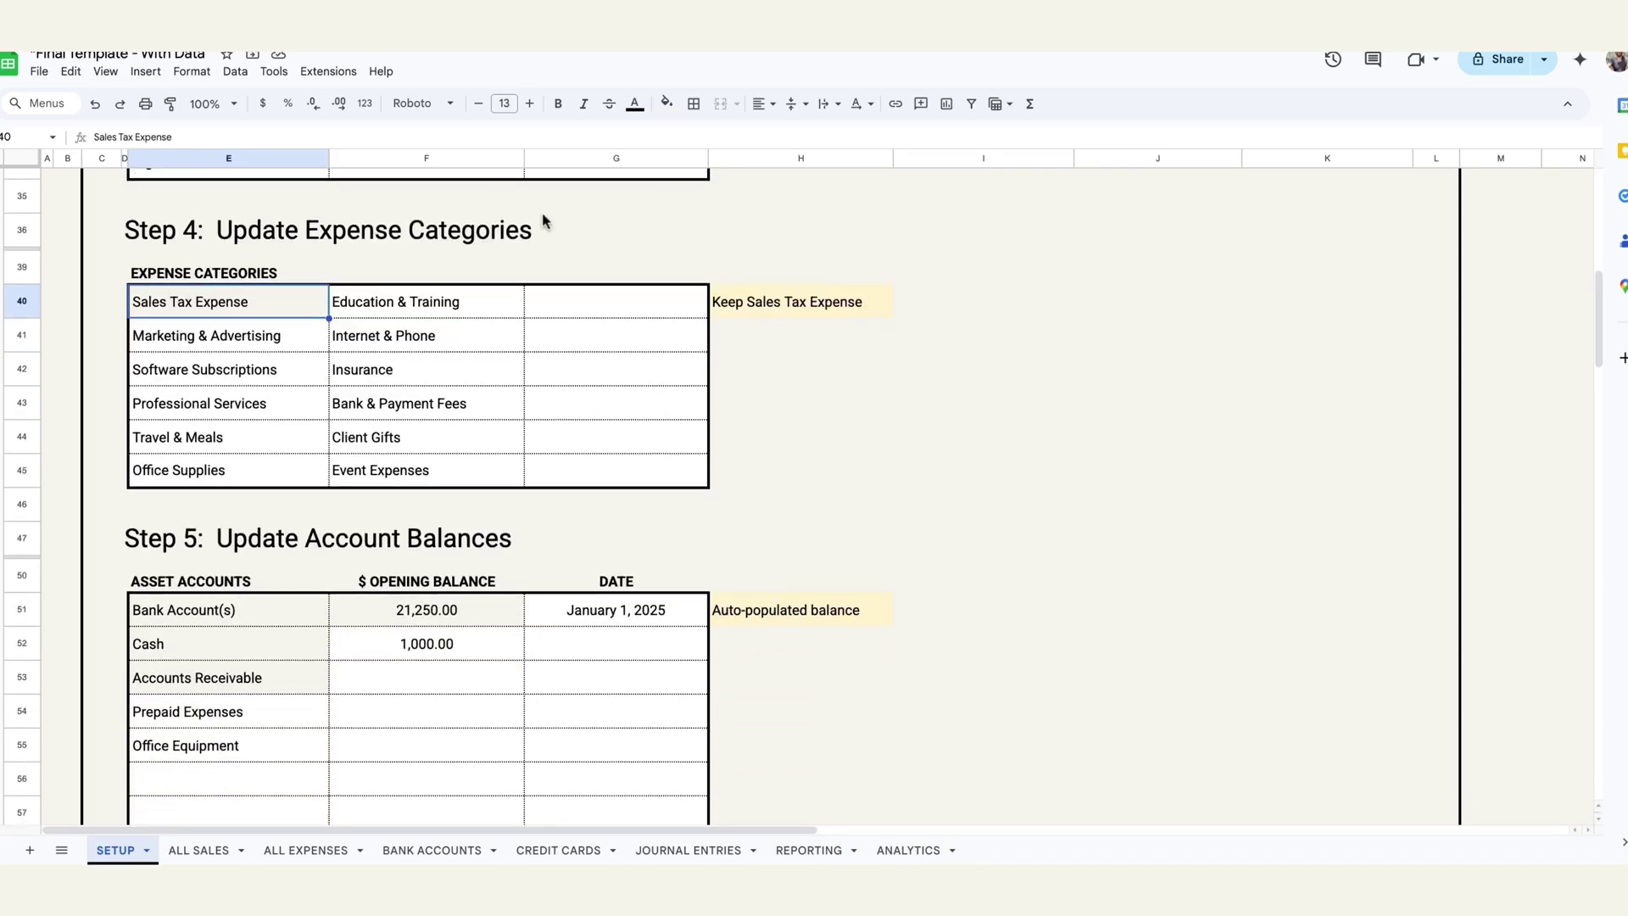
pyautogui.scroll(-5, 764, 458)
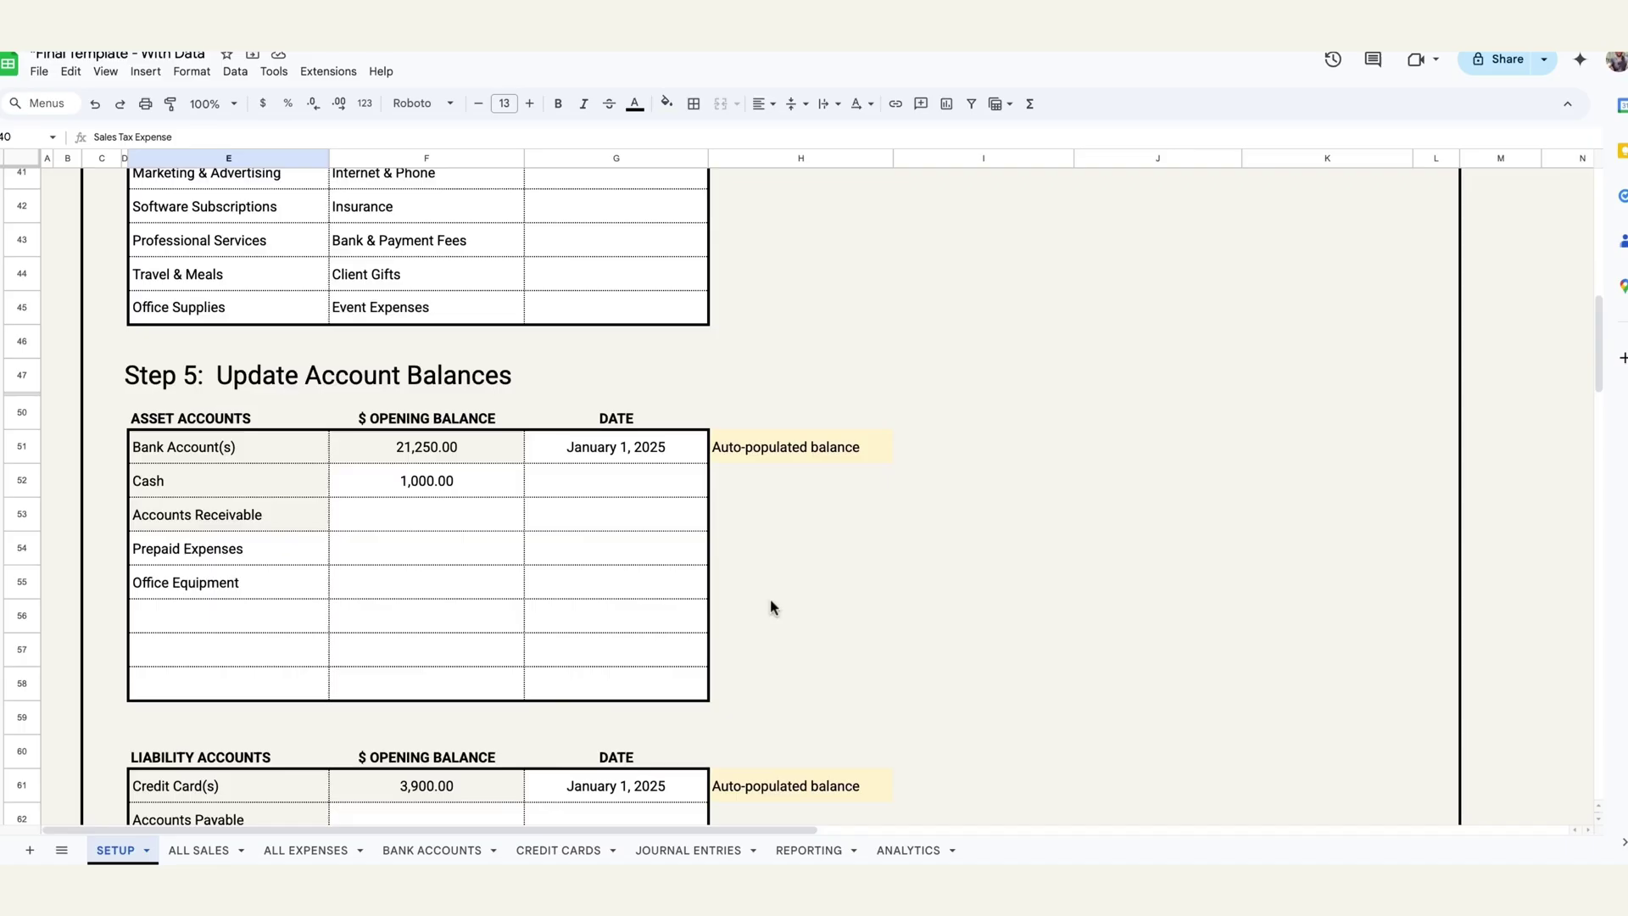
pyautogui.scroll(-5, 769, 598)
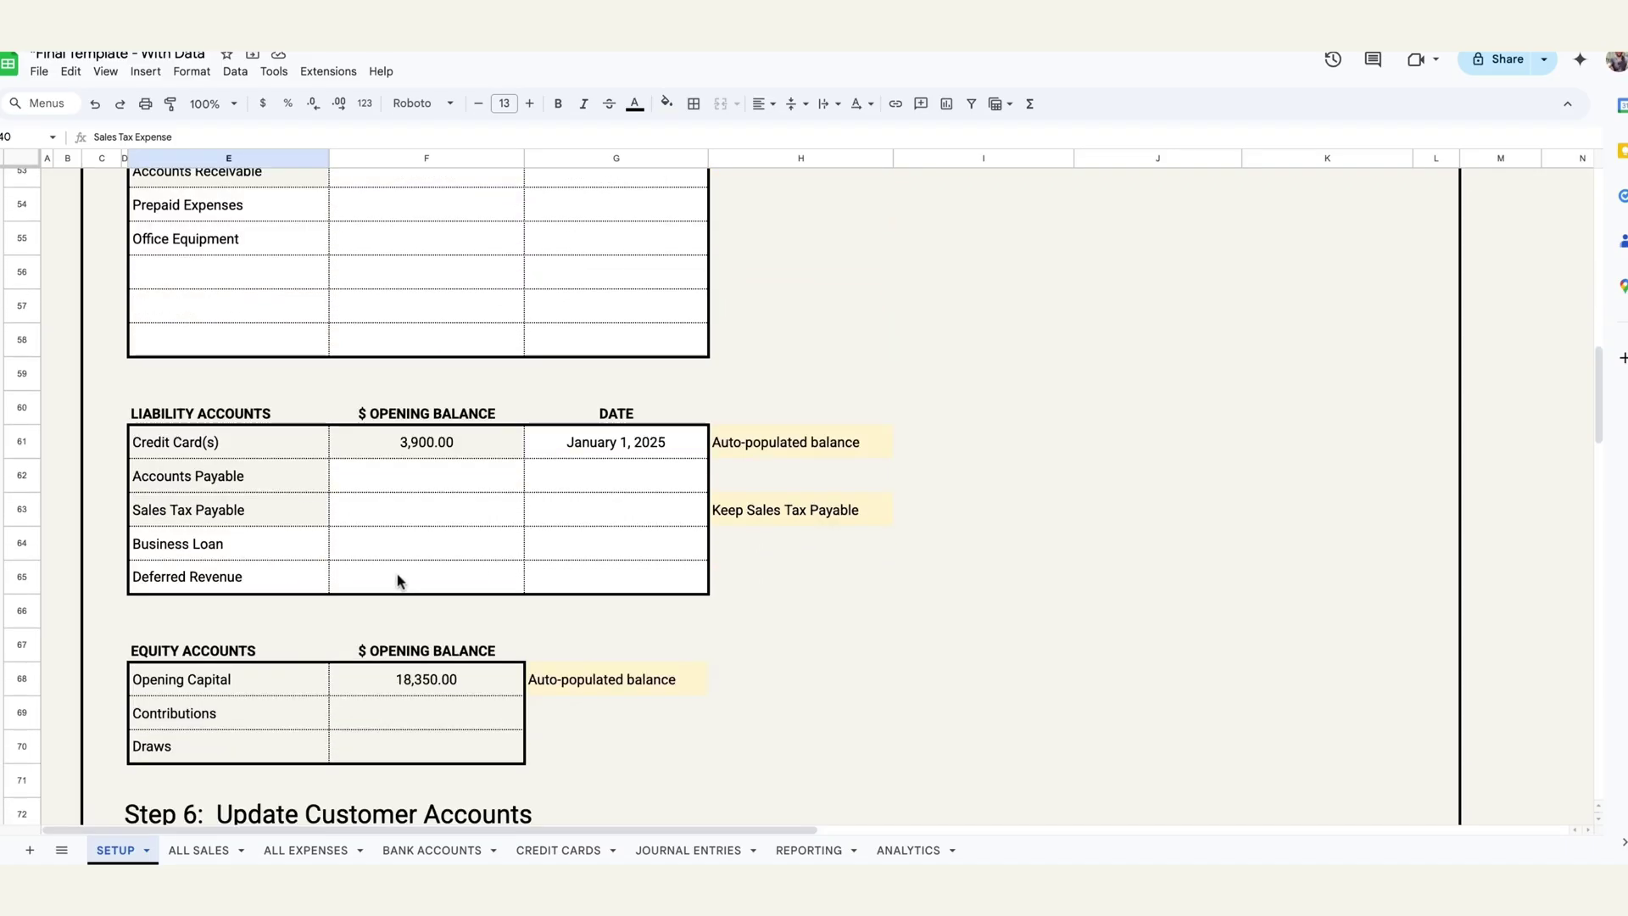
pyautogui.scroll(-2, 398, 580)
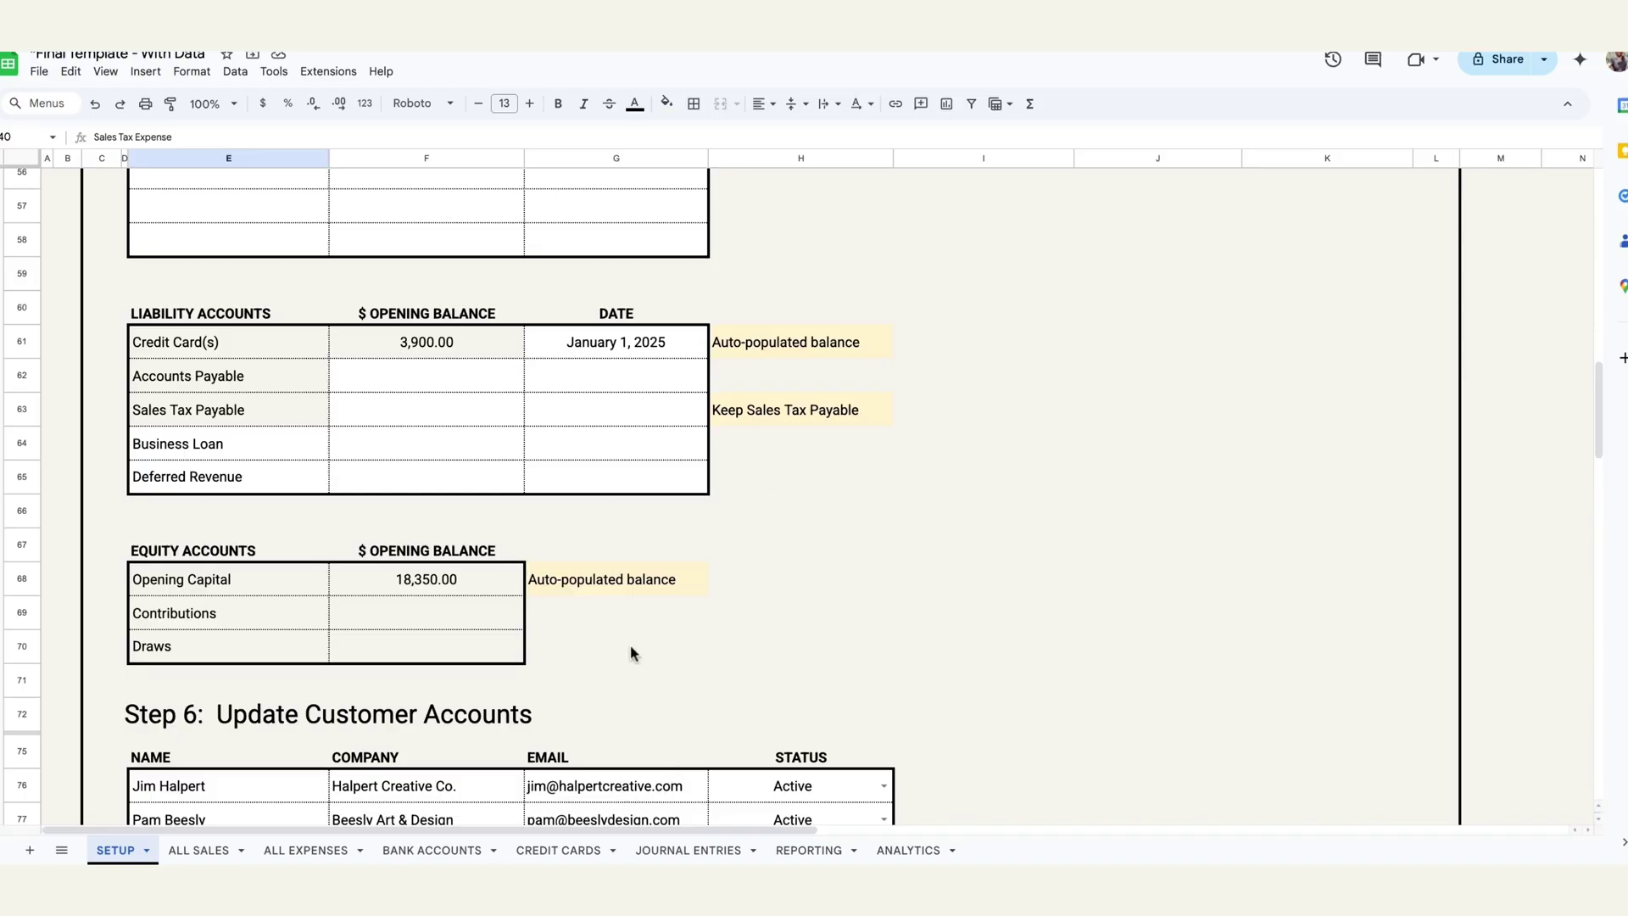
pyautogui.scroll(-3, 642, 653)
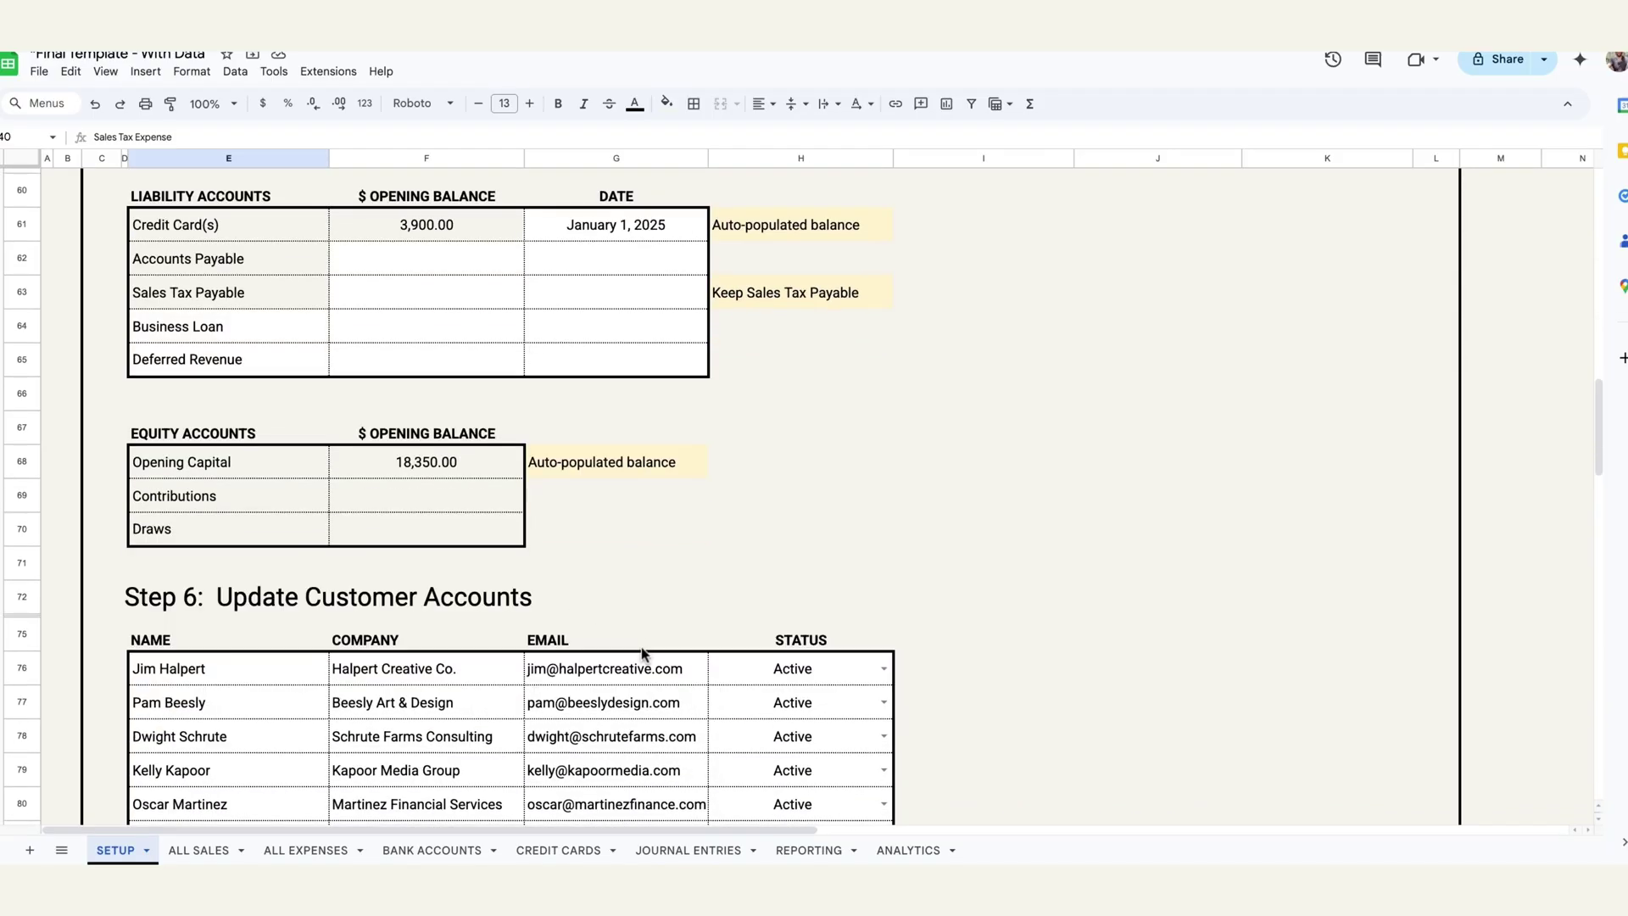
pyautogui.scroll(-10, 642, 653)
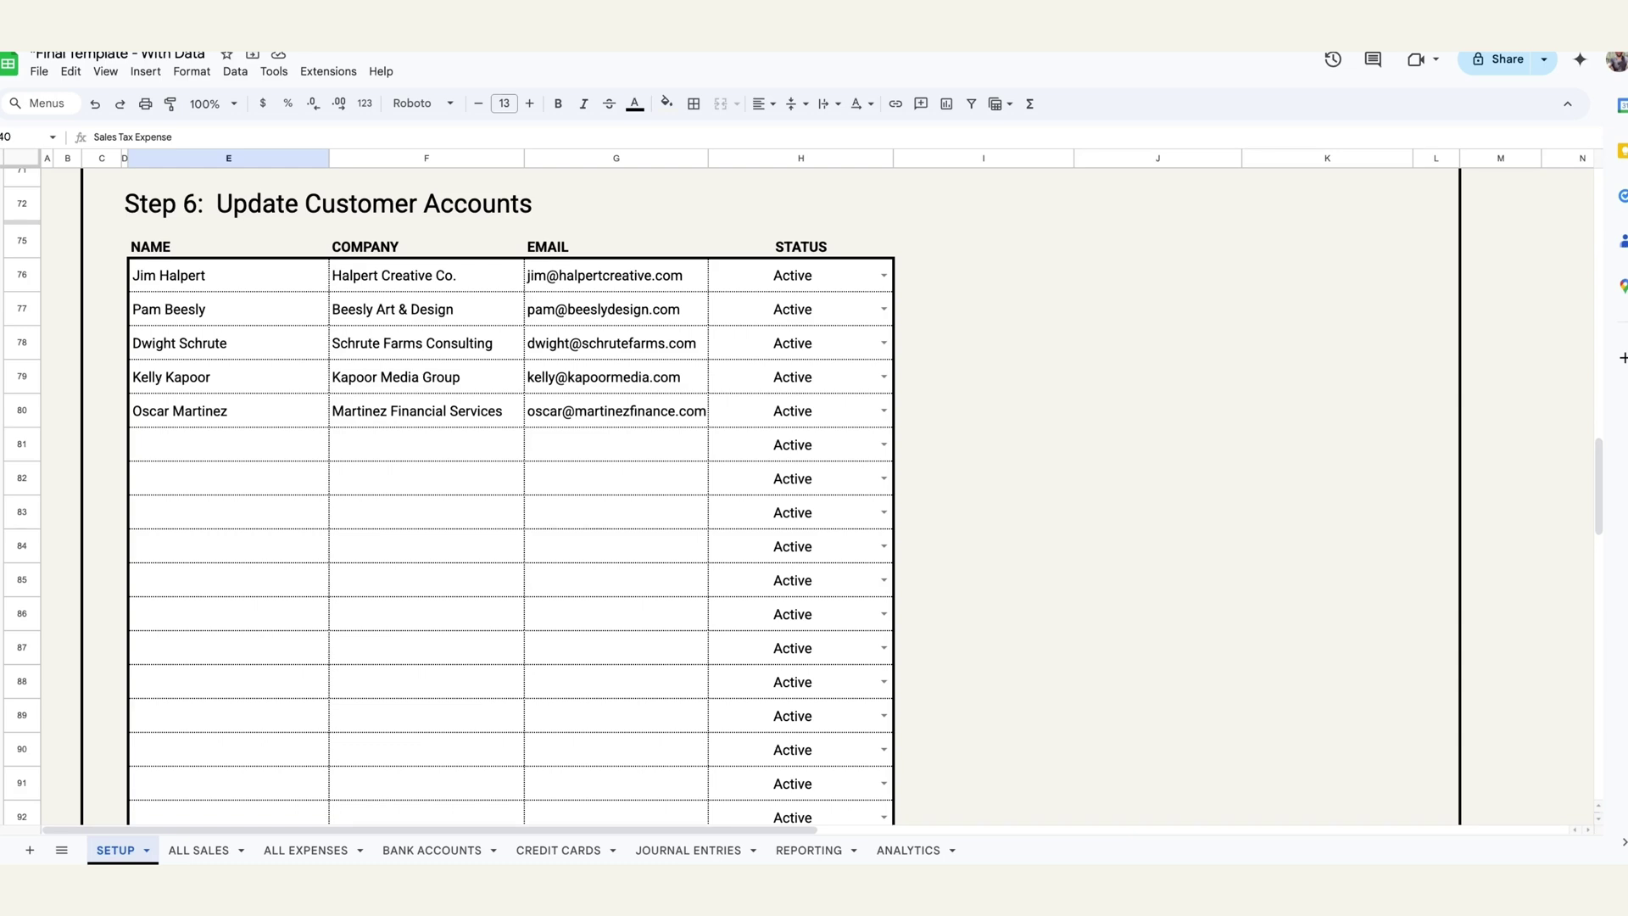
pyautogui.scroll(-10, 802, 497)
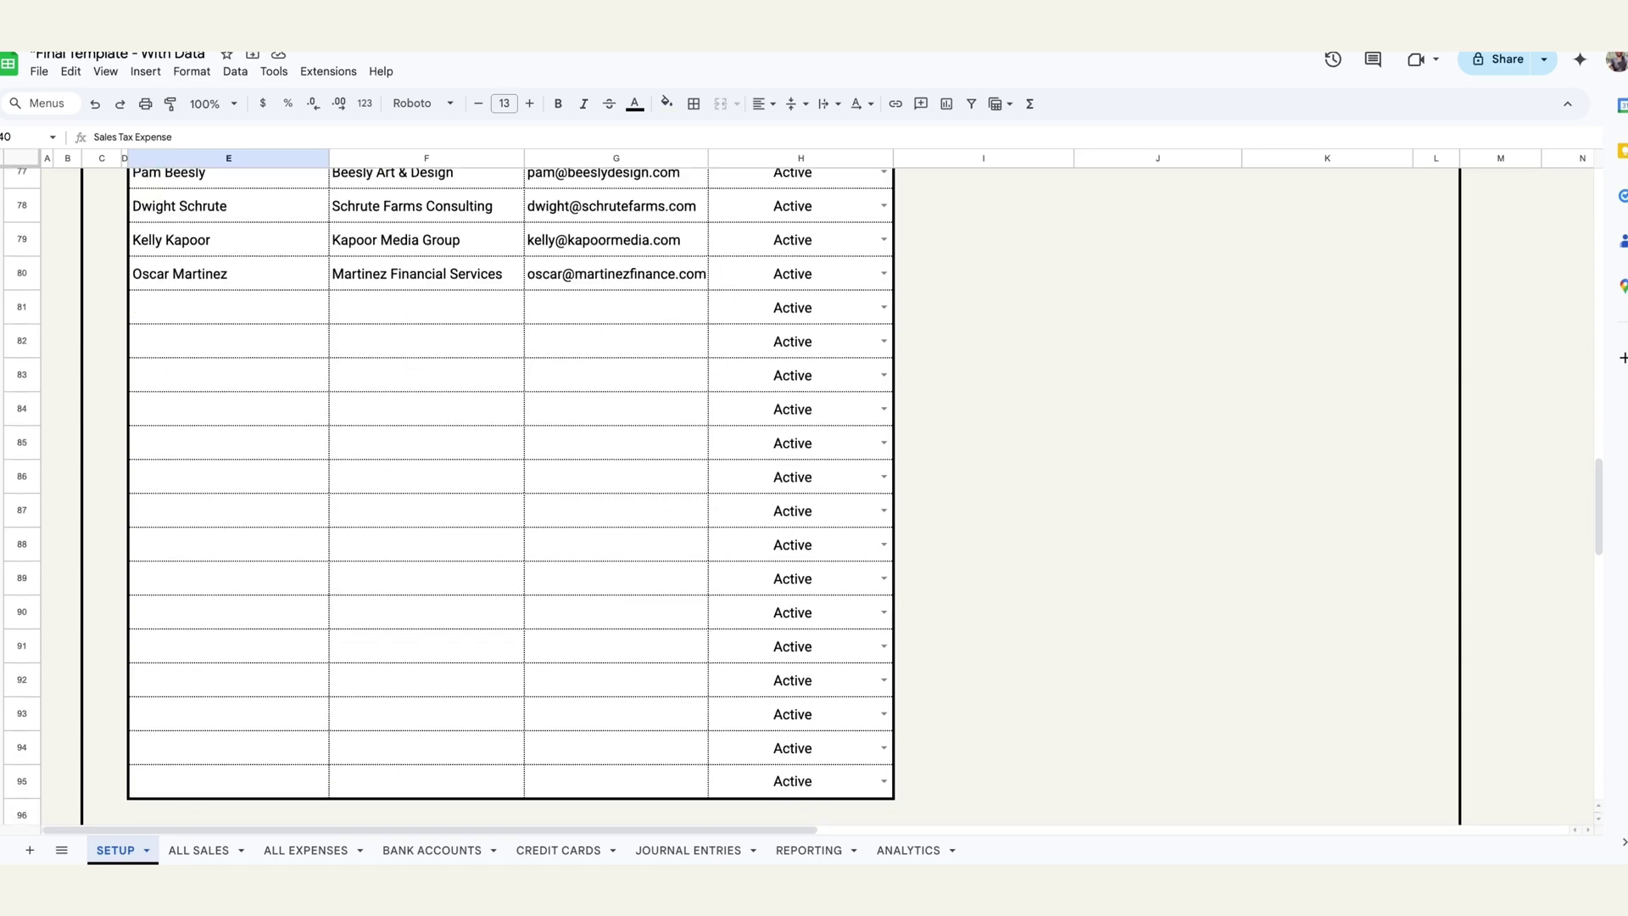
pyautogui.scroll(-5, 774, 737)
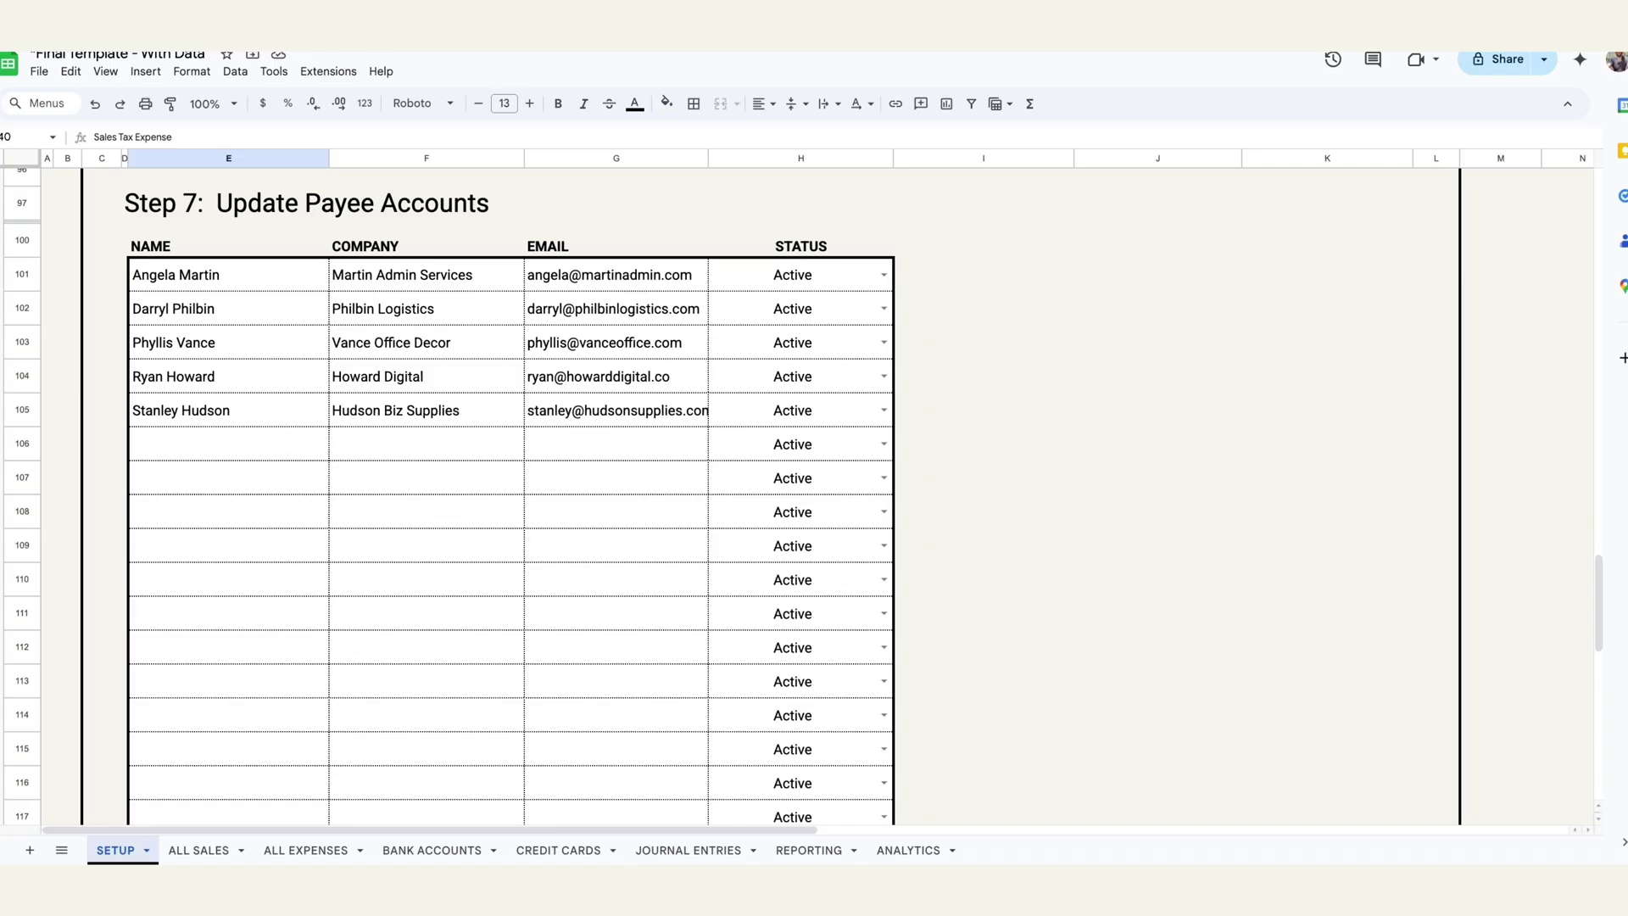
pyautogui.scroll(10, 807, 483)
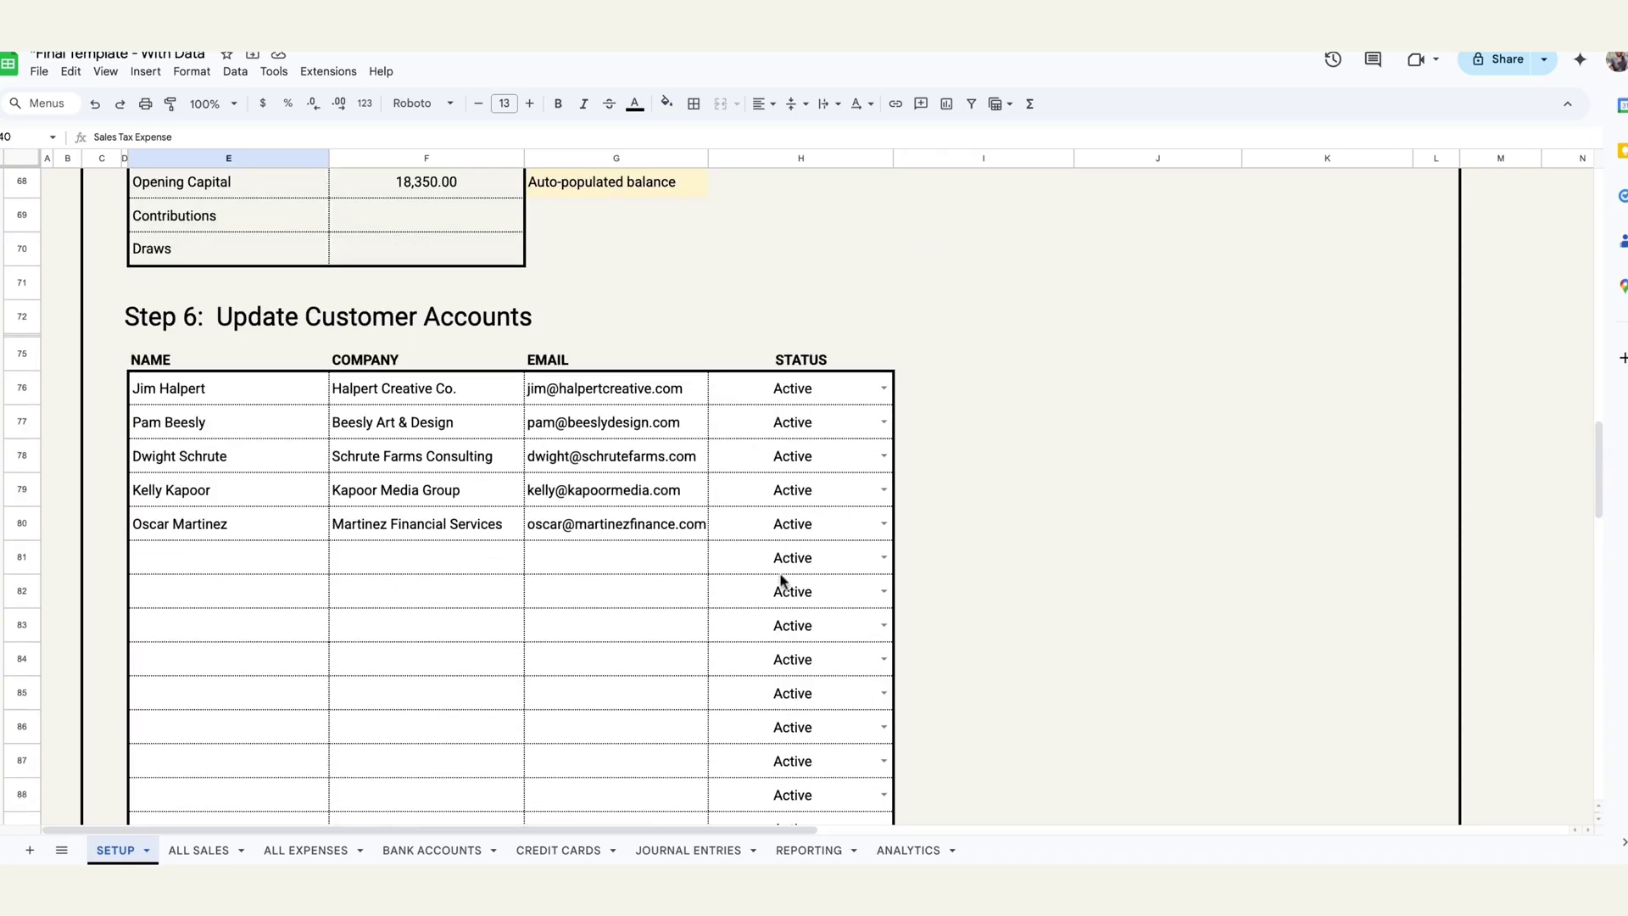
pyautogui.scroll(-4, 970, 585)
pyautogui.scroll(-3, 972, 591)
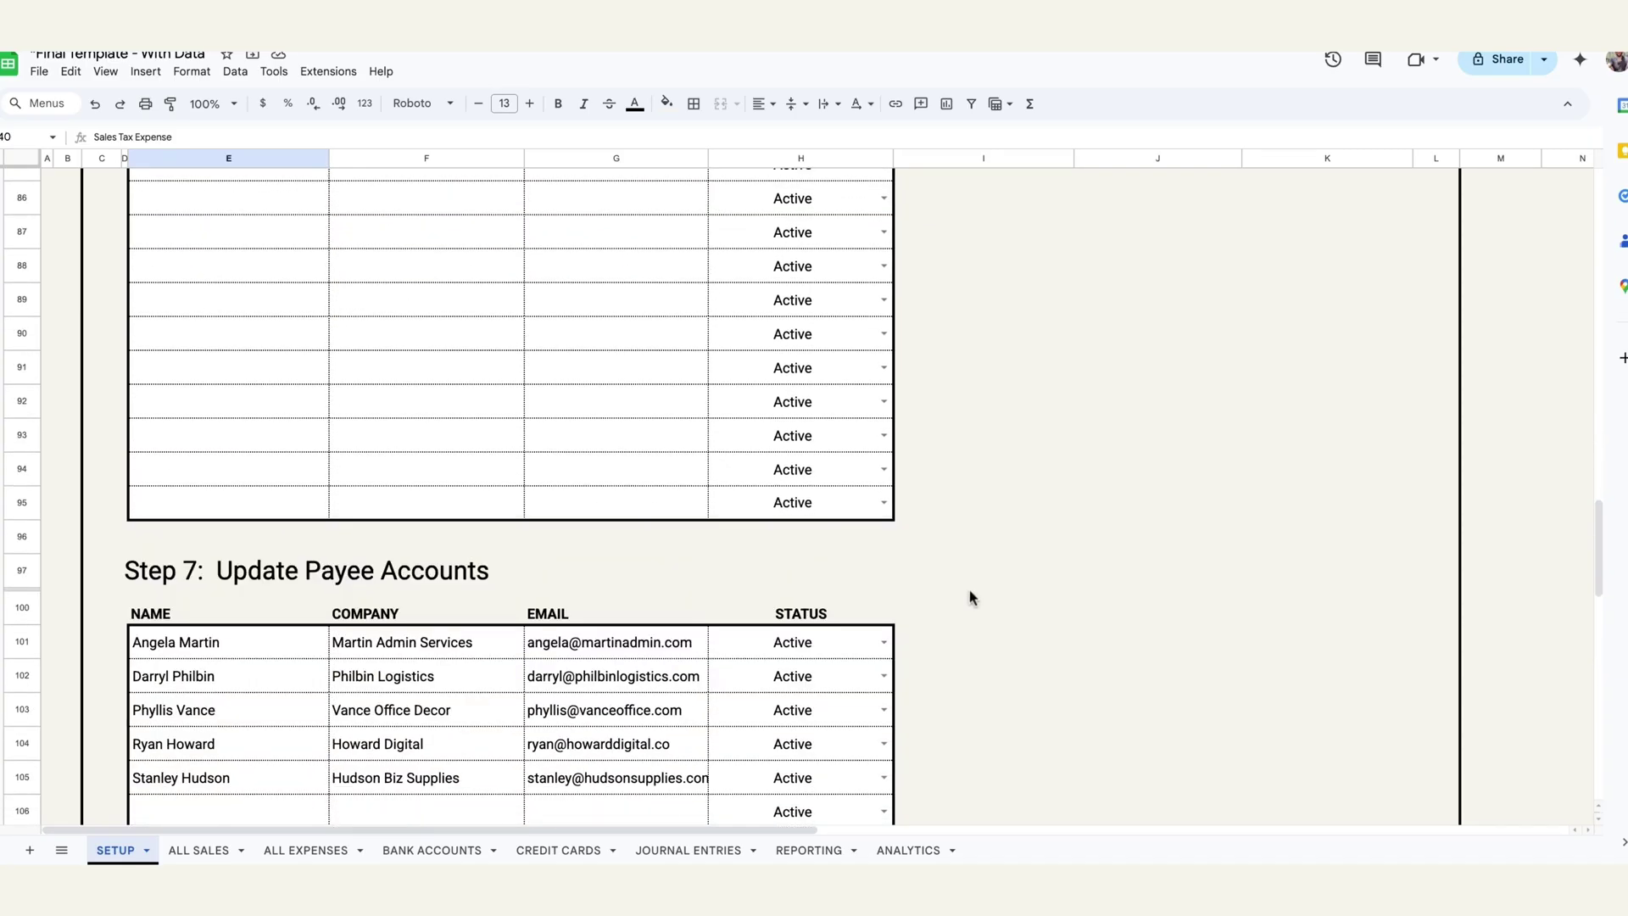
pyautogui.scroll(-10, 971, 598)
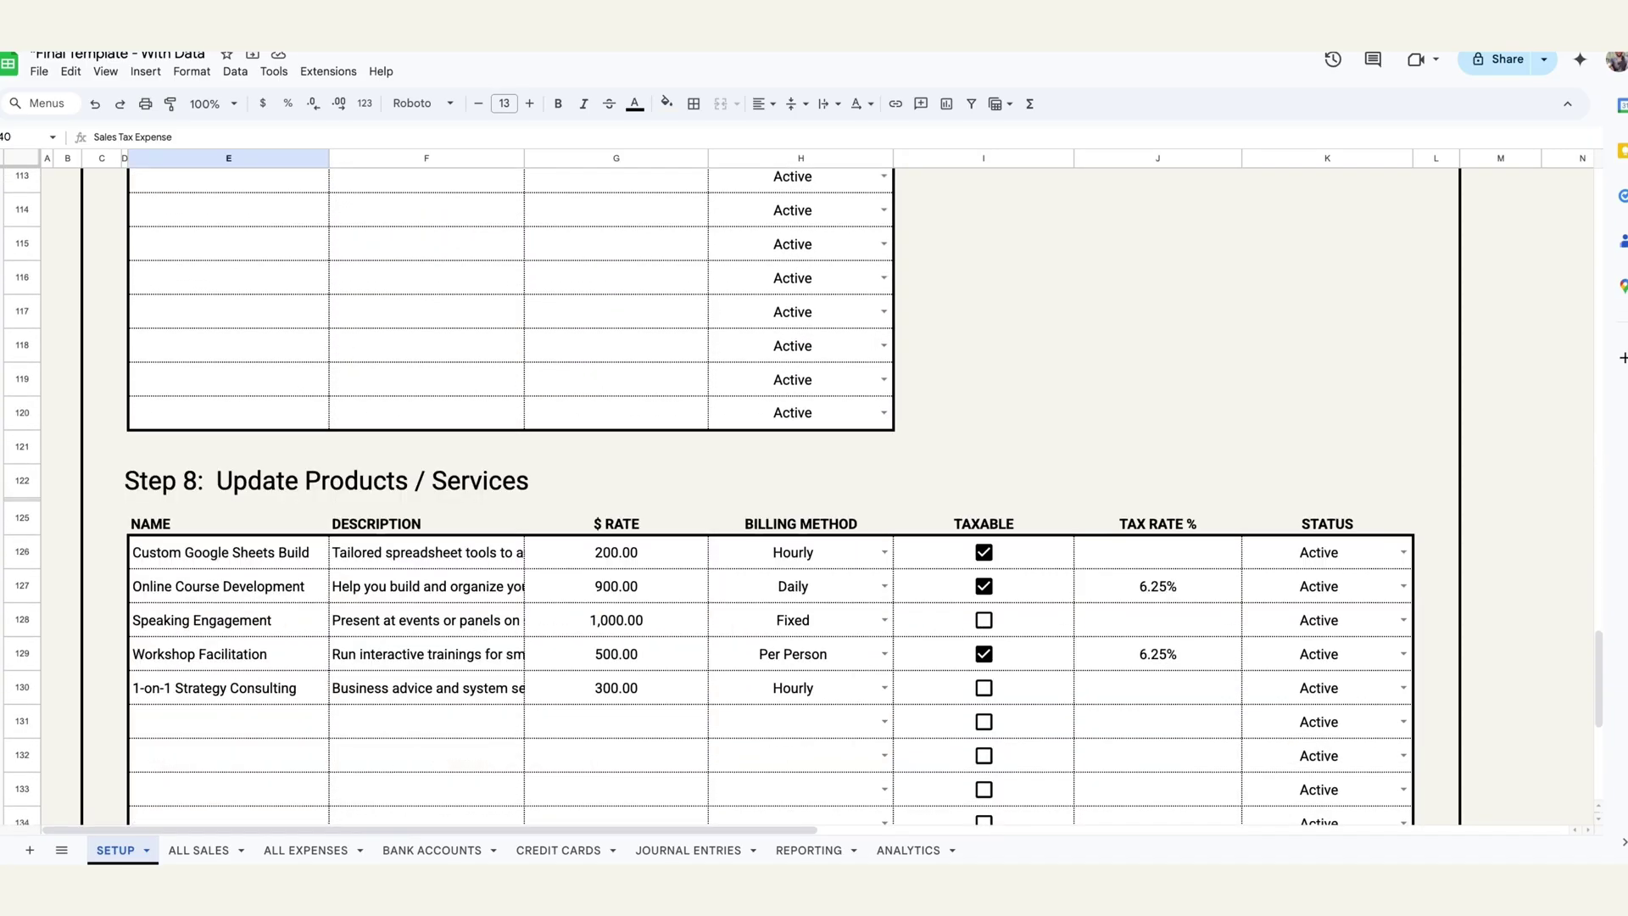
pyautogui.scroll(-2, 771, 496)
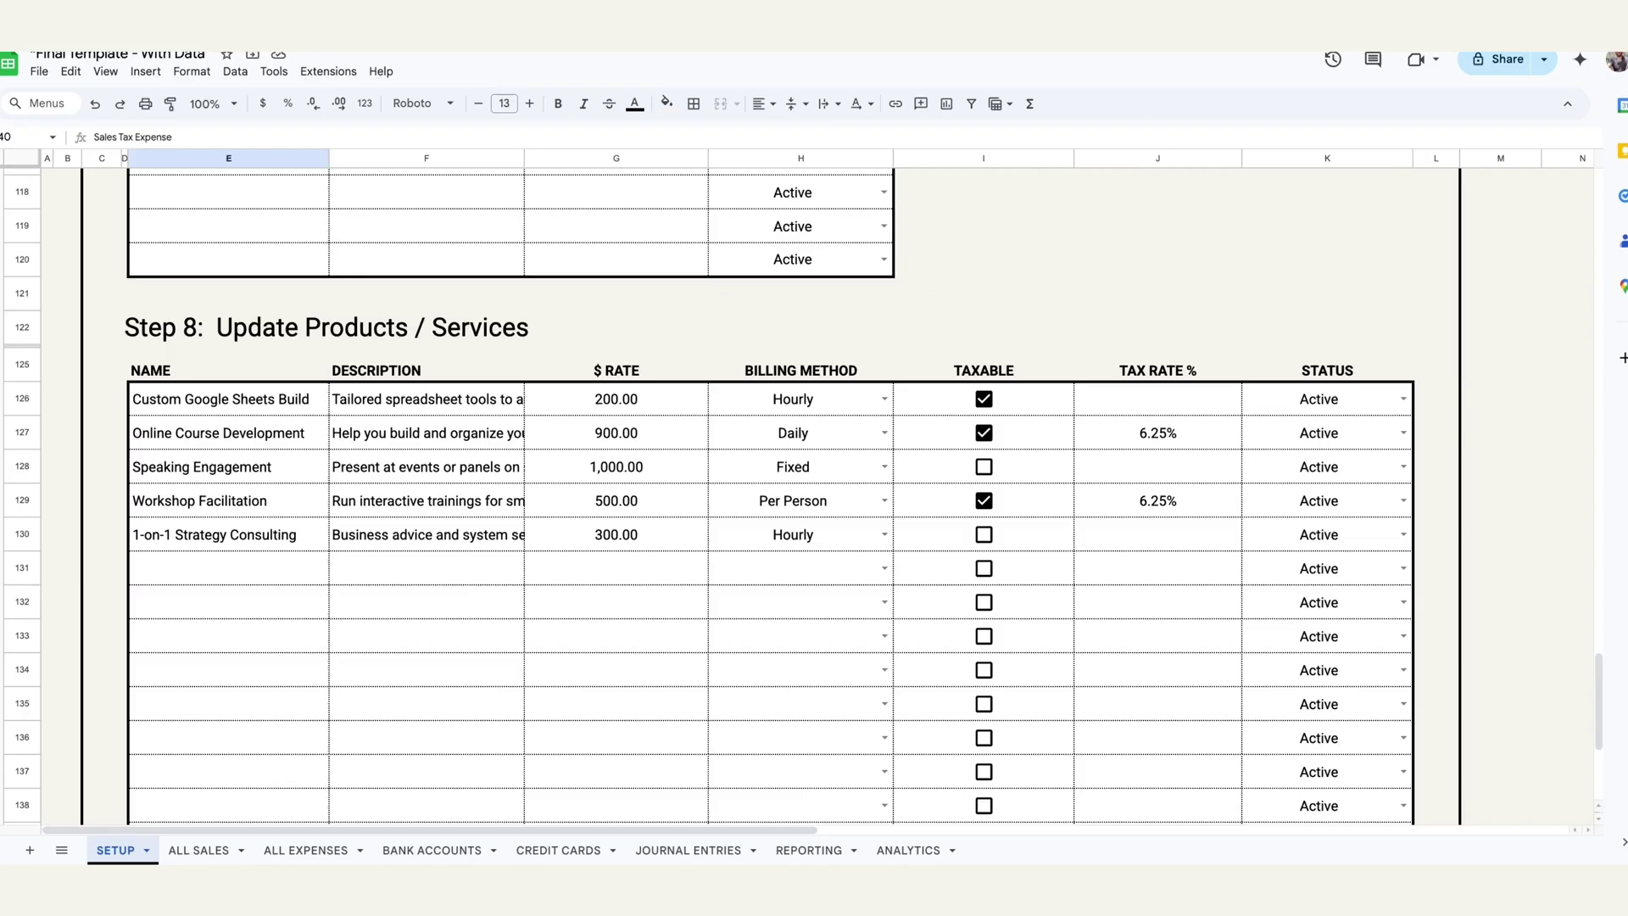
pyautogui.scroll(-1, 770, 496)
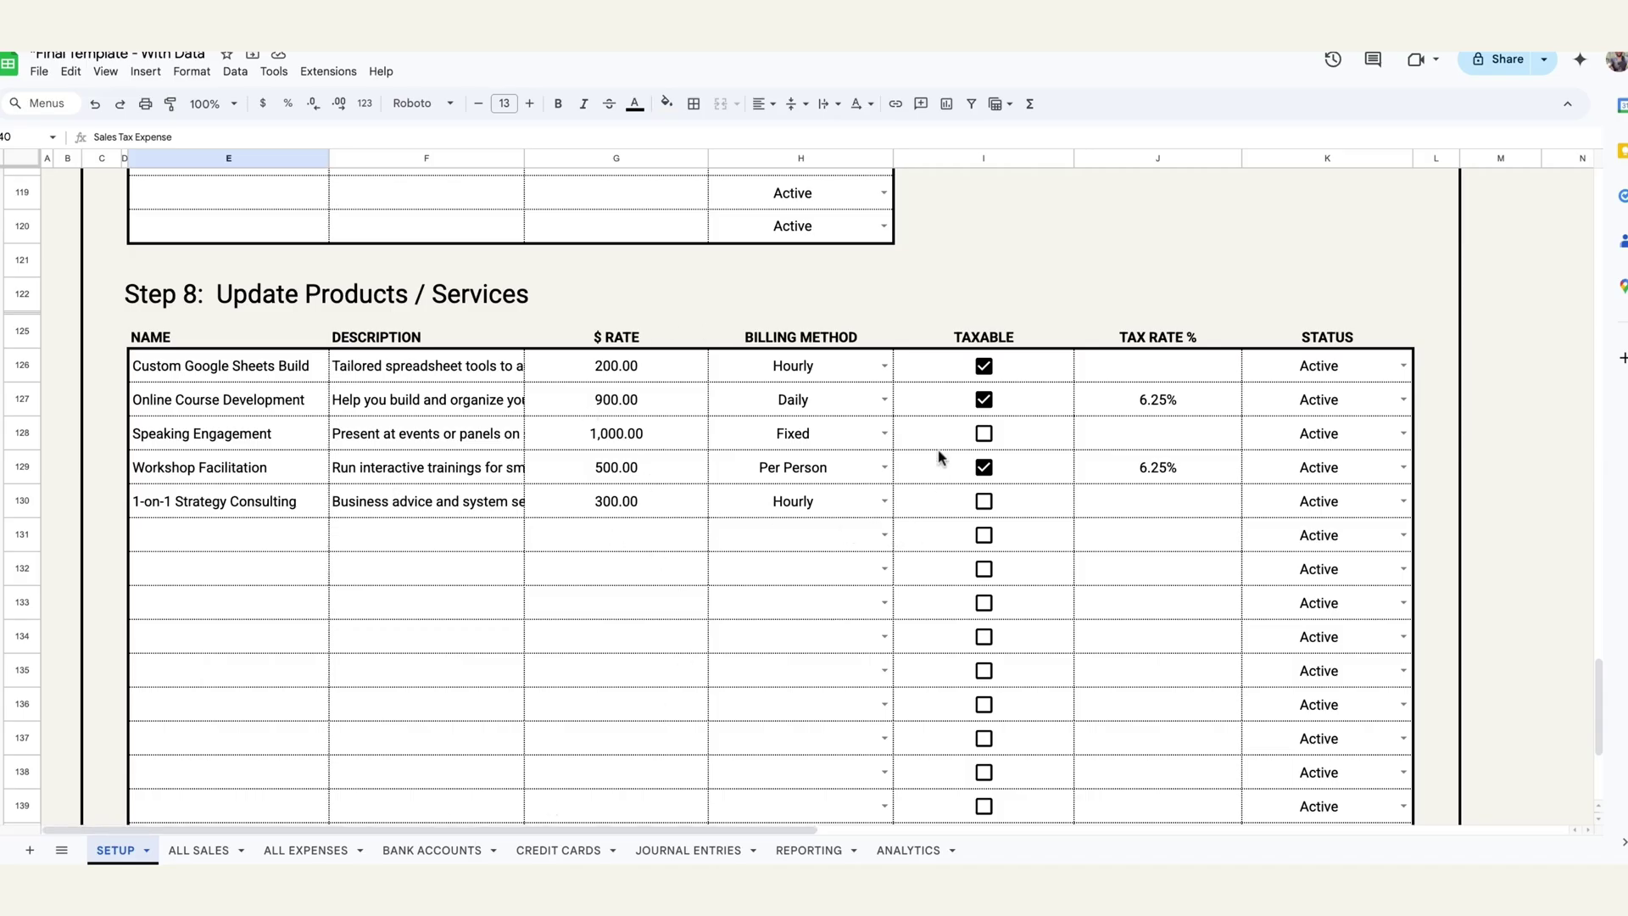
# Step: Inspect the Billing Method choices, leaving Custom Google Sheets Build on Hourly
pyautogui.click(884, 535)
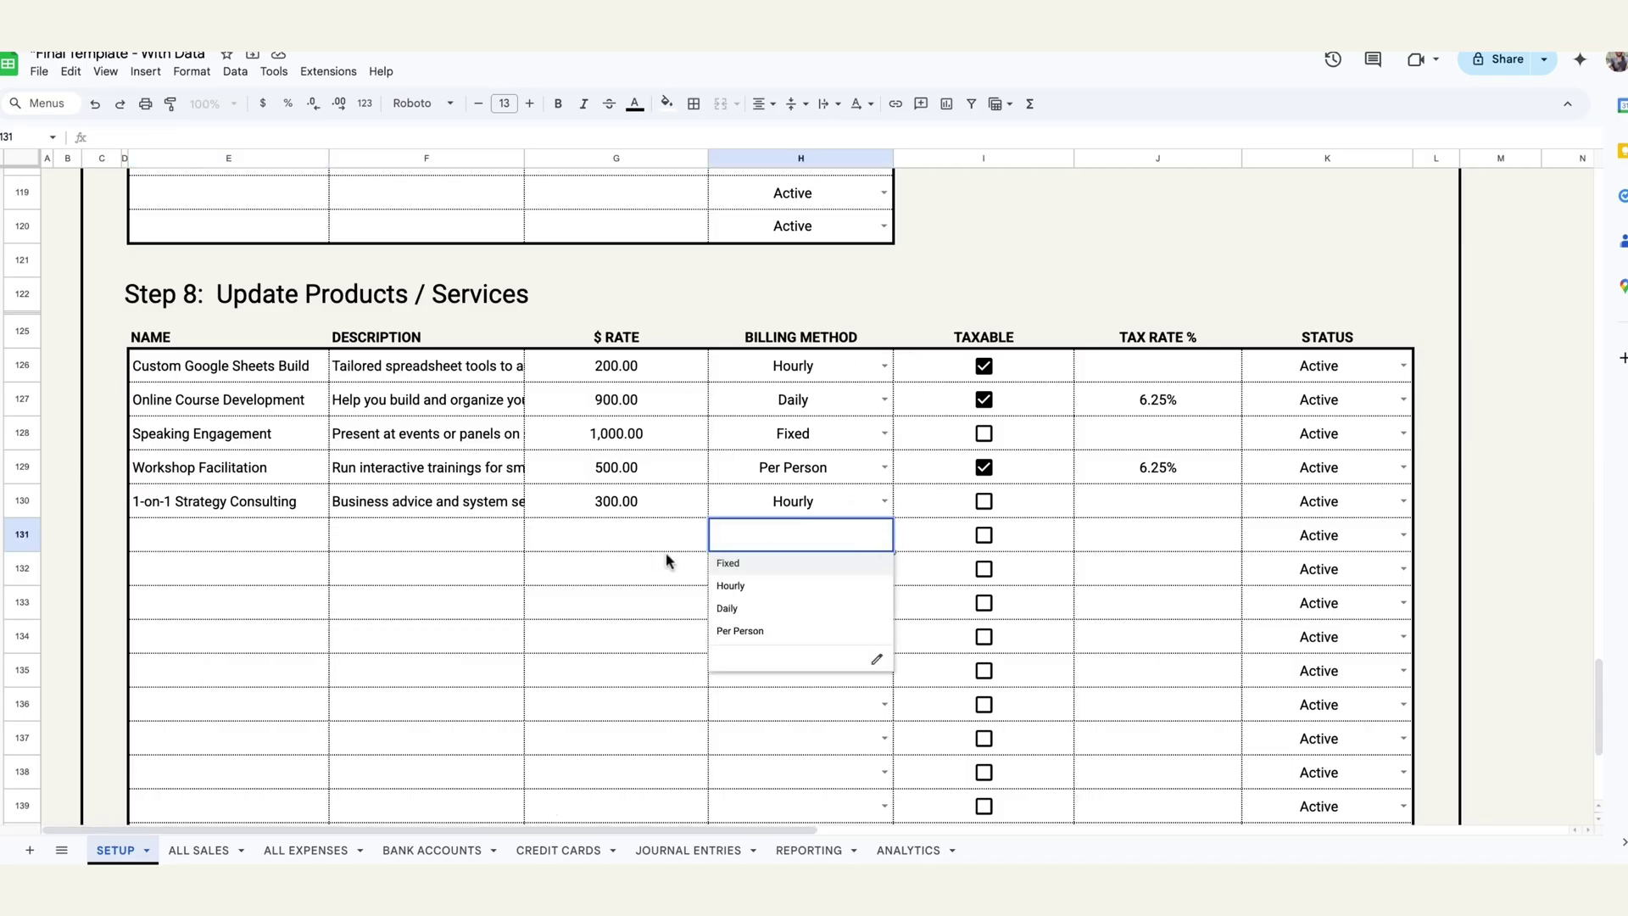
pyautogui.click(644, 557)
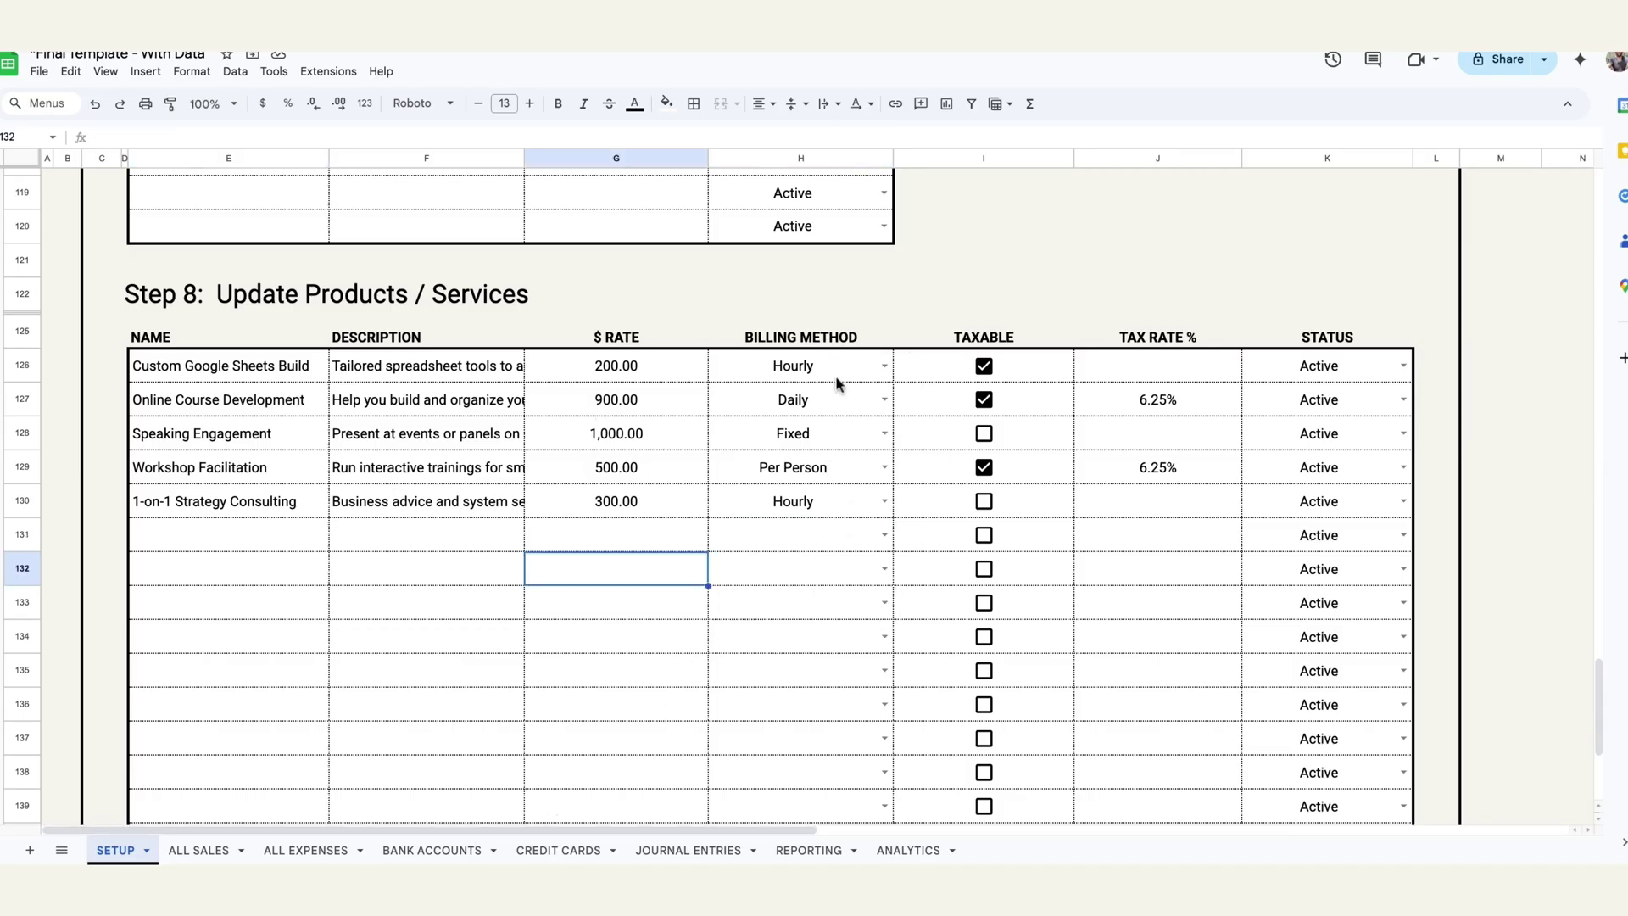
pyautogui.click(885, 366)
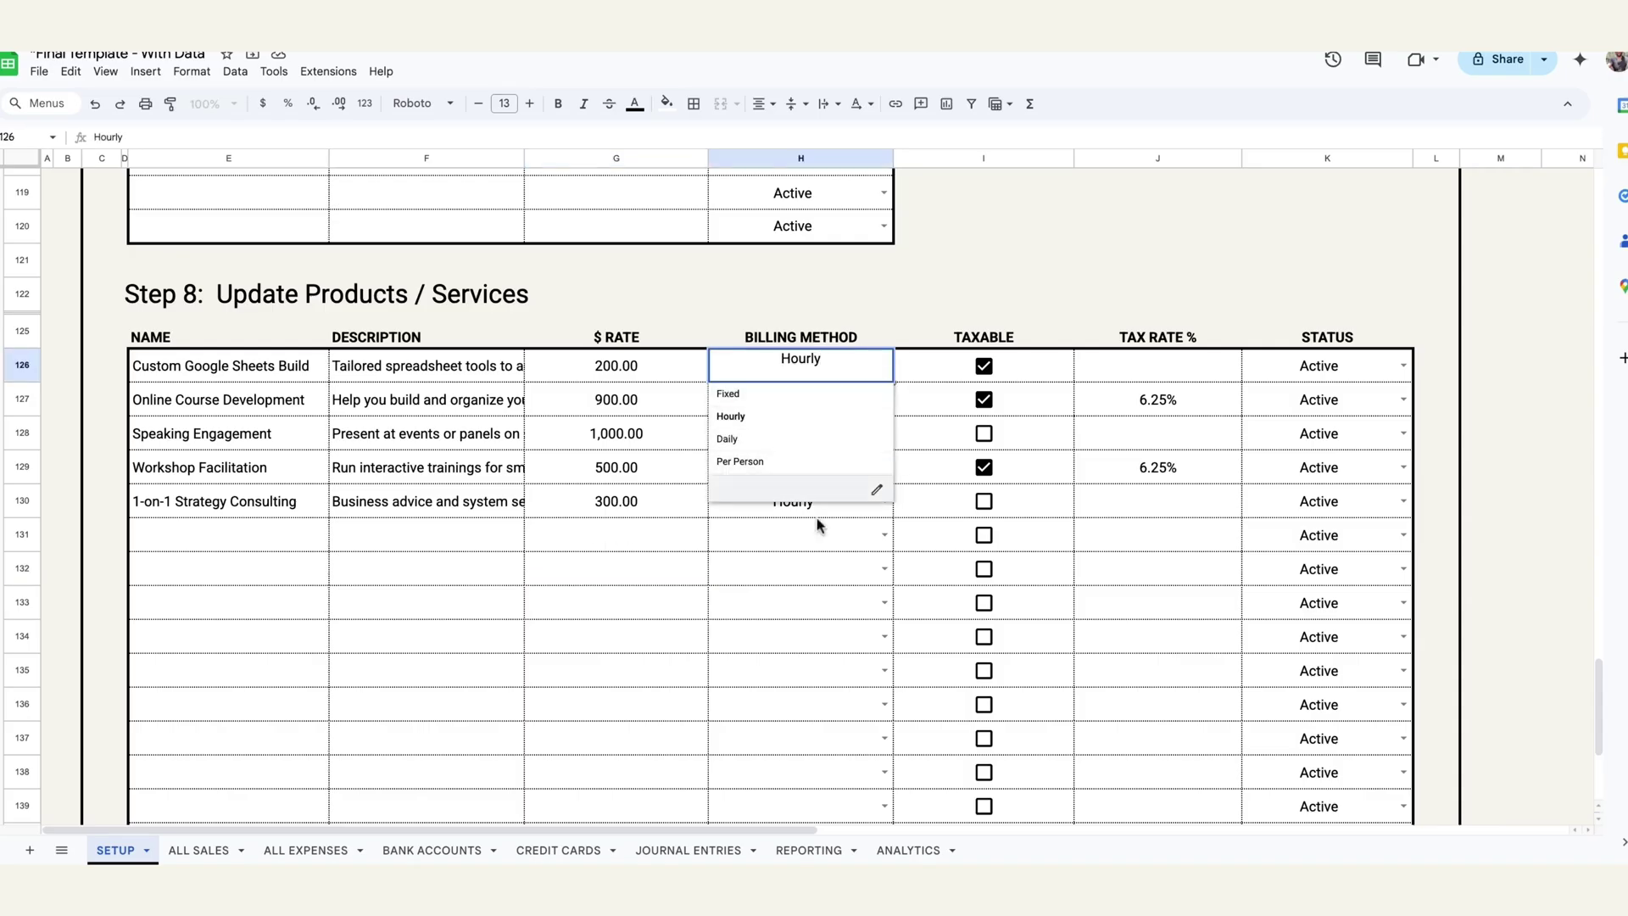
pyautogui.click(845, 614)
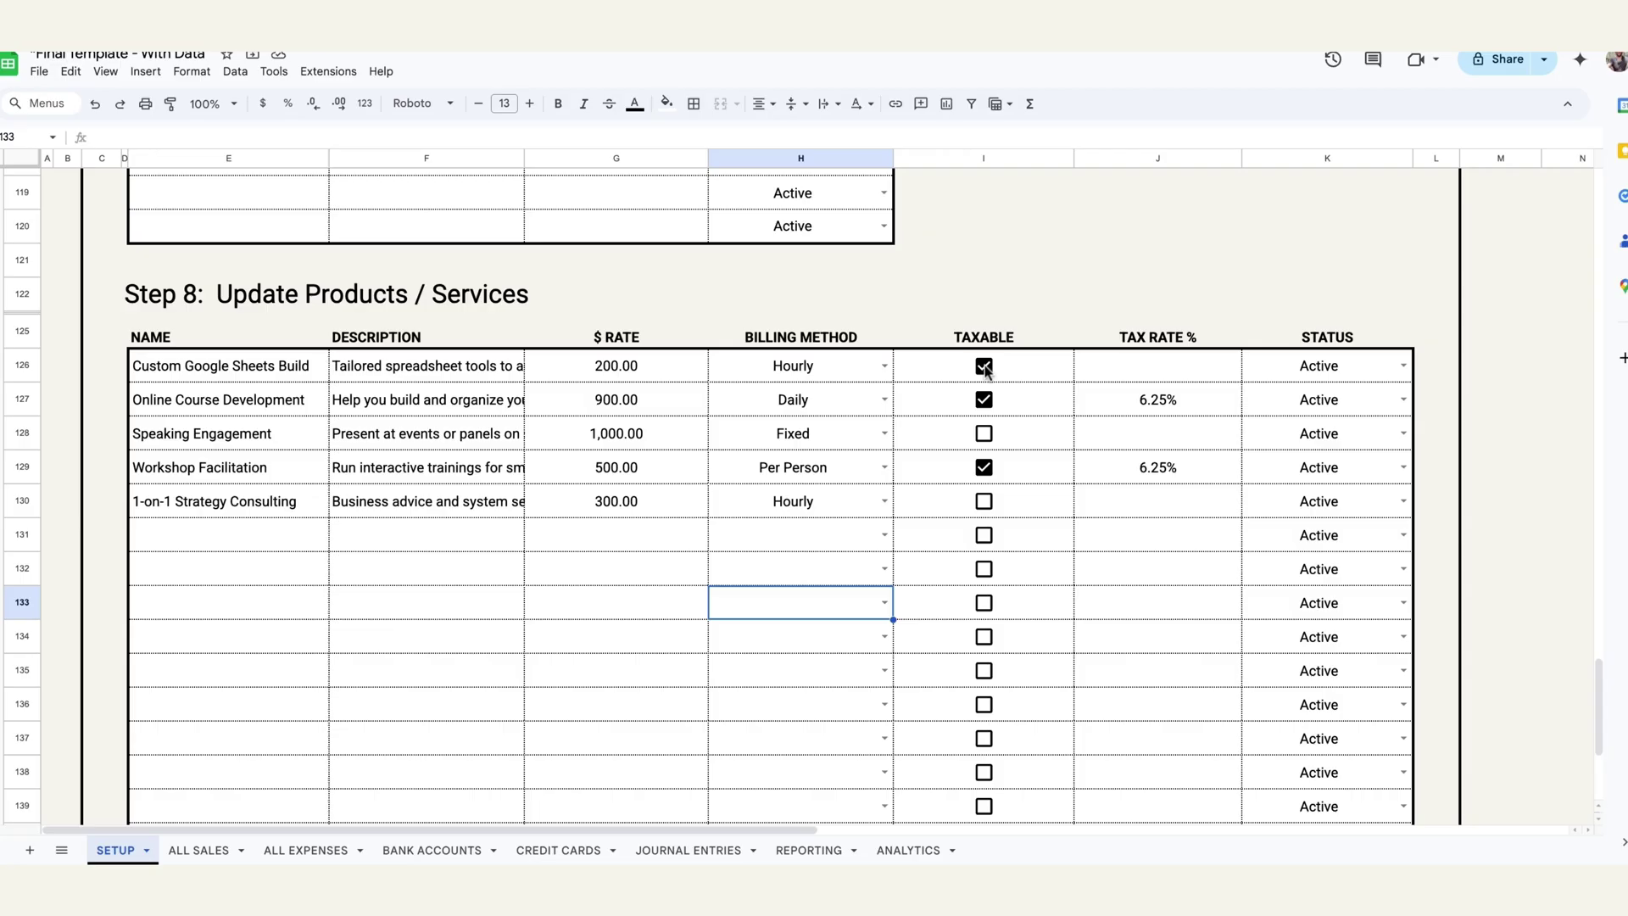
# Step: Enter a 5.25% tax rate in J126, then untick taxable and clear the rate
pyautogui.click(1165, 376)
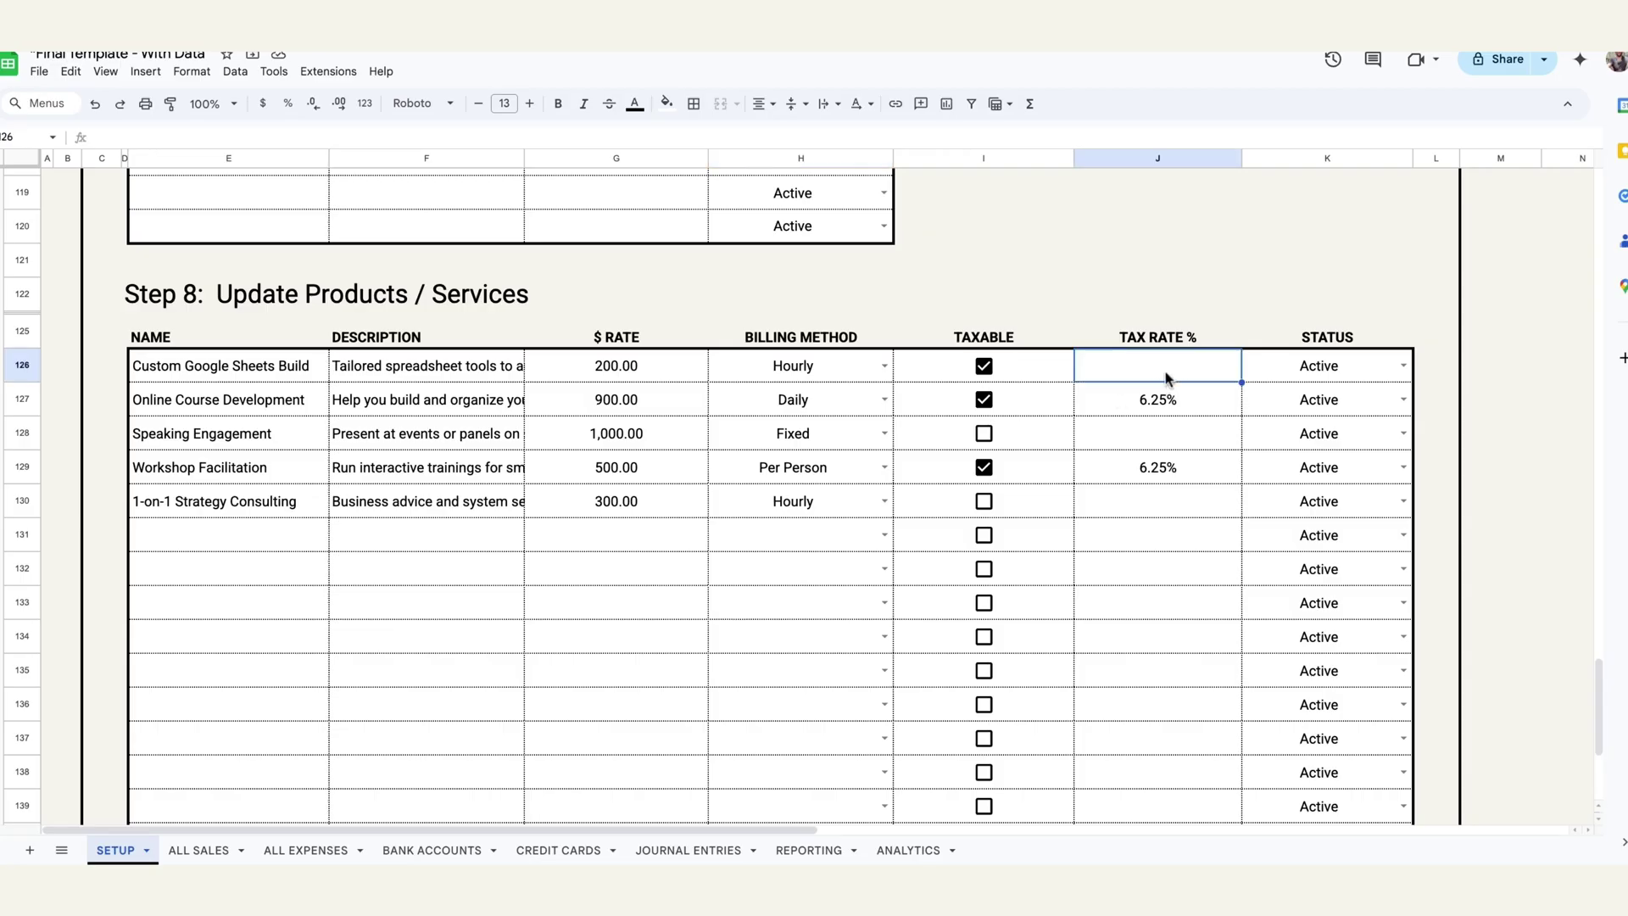
pyautogui.write('5.25')
pyautogui.press('Return')
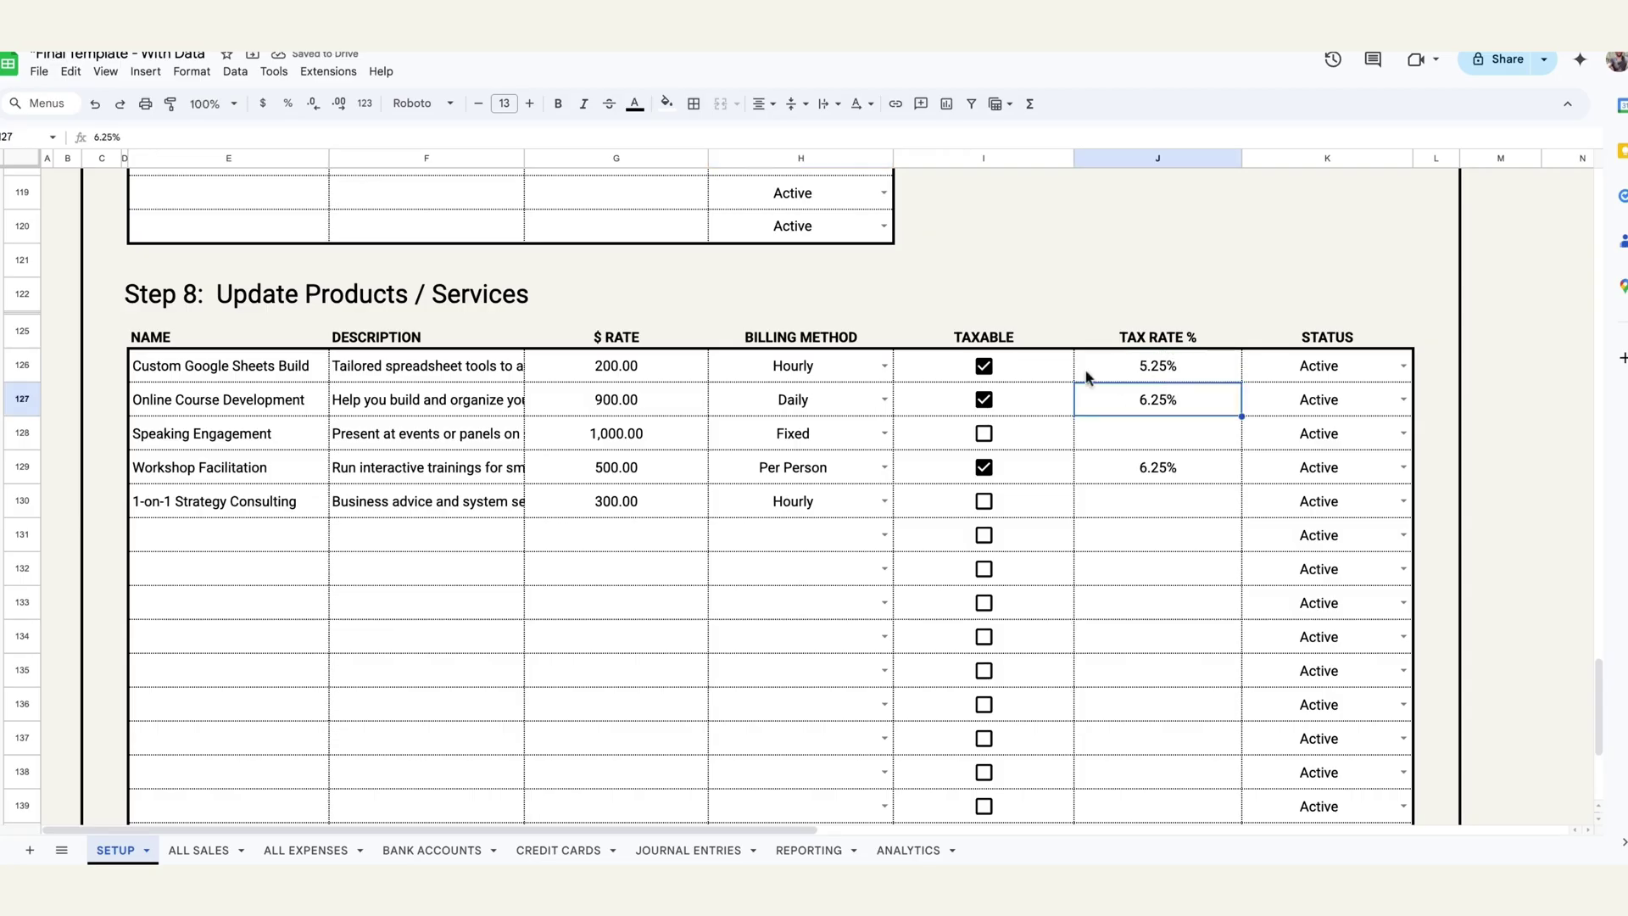
pyautogui.click(982, 368)
pyautogui.click(1179, 367)
pyautogui.press('Delete')
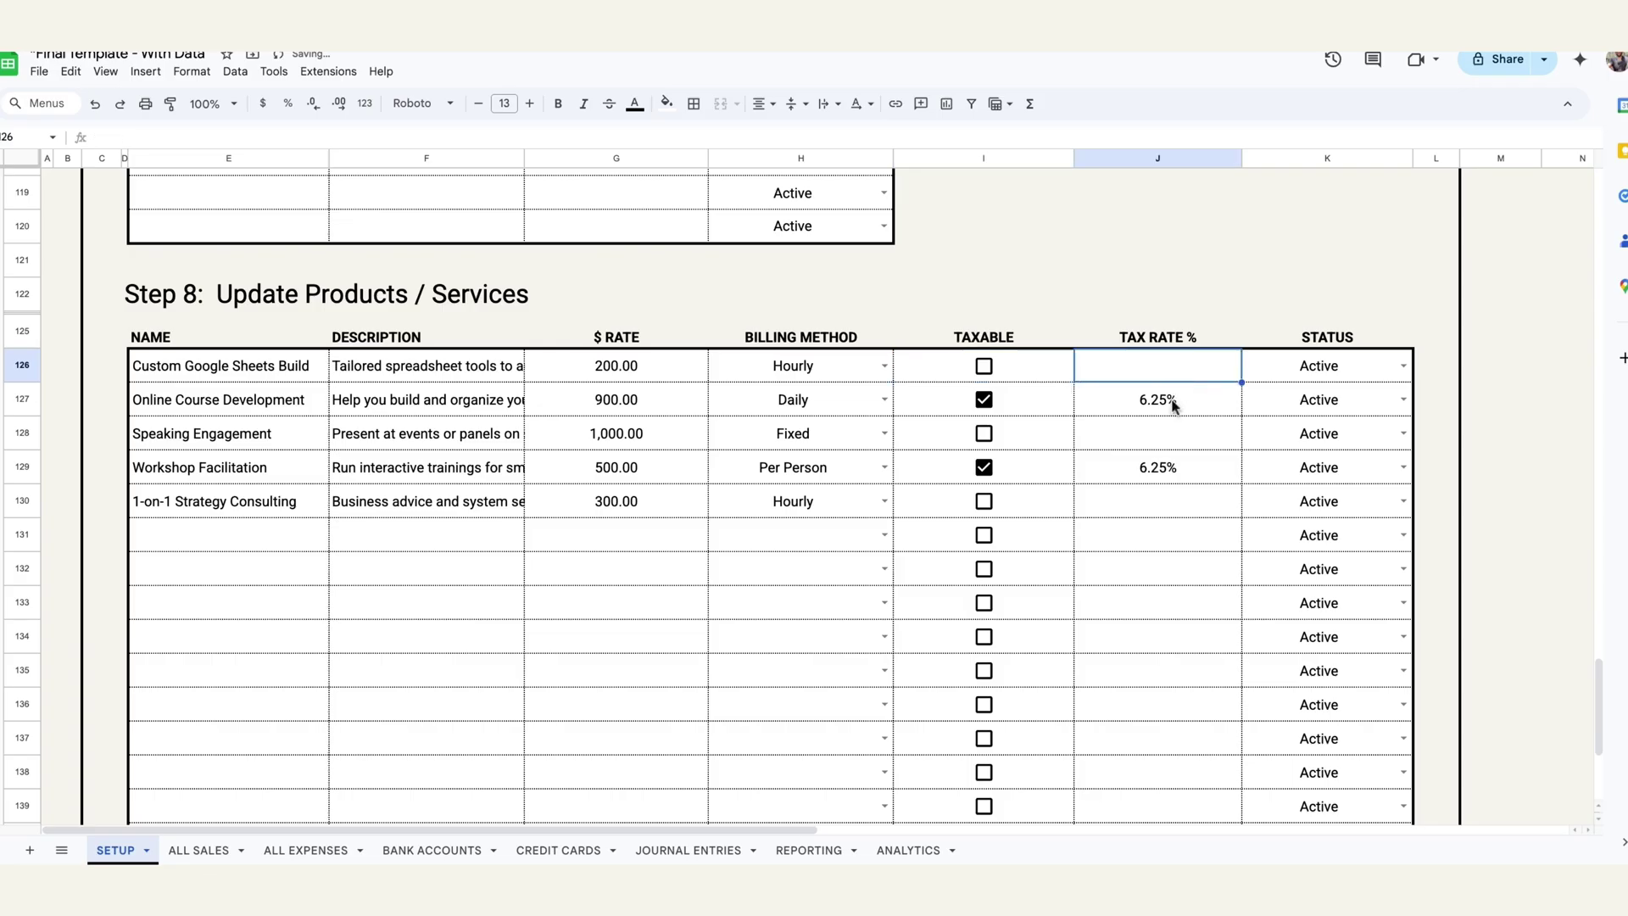
# Step: Check row 126's status stays Active, then scroll back to the top of SETUP
pyautogui.scroll(1, 1060, 556)
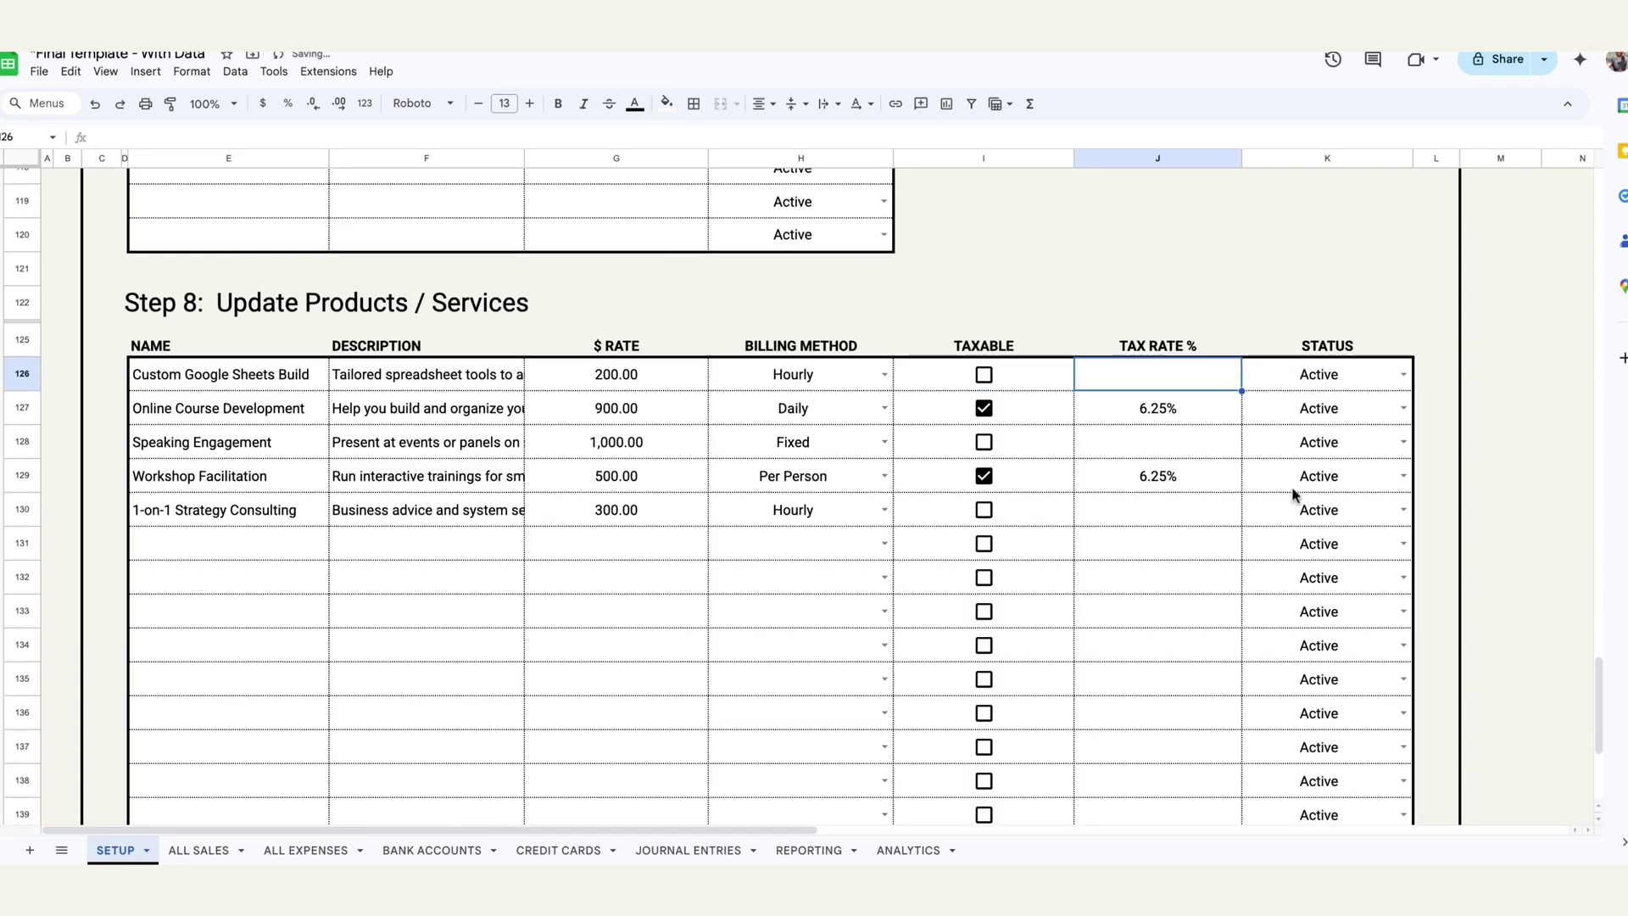
pyautogui.click(1403, 376)
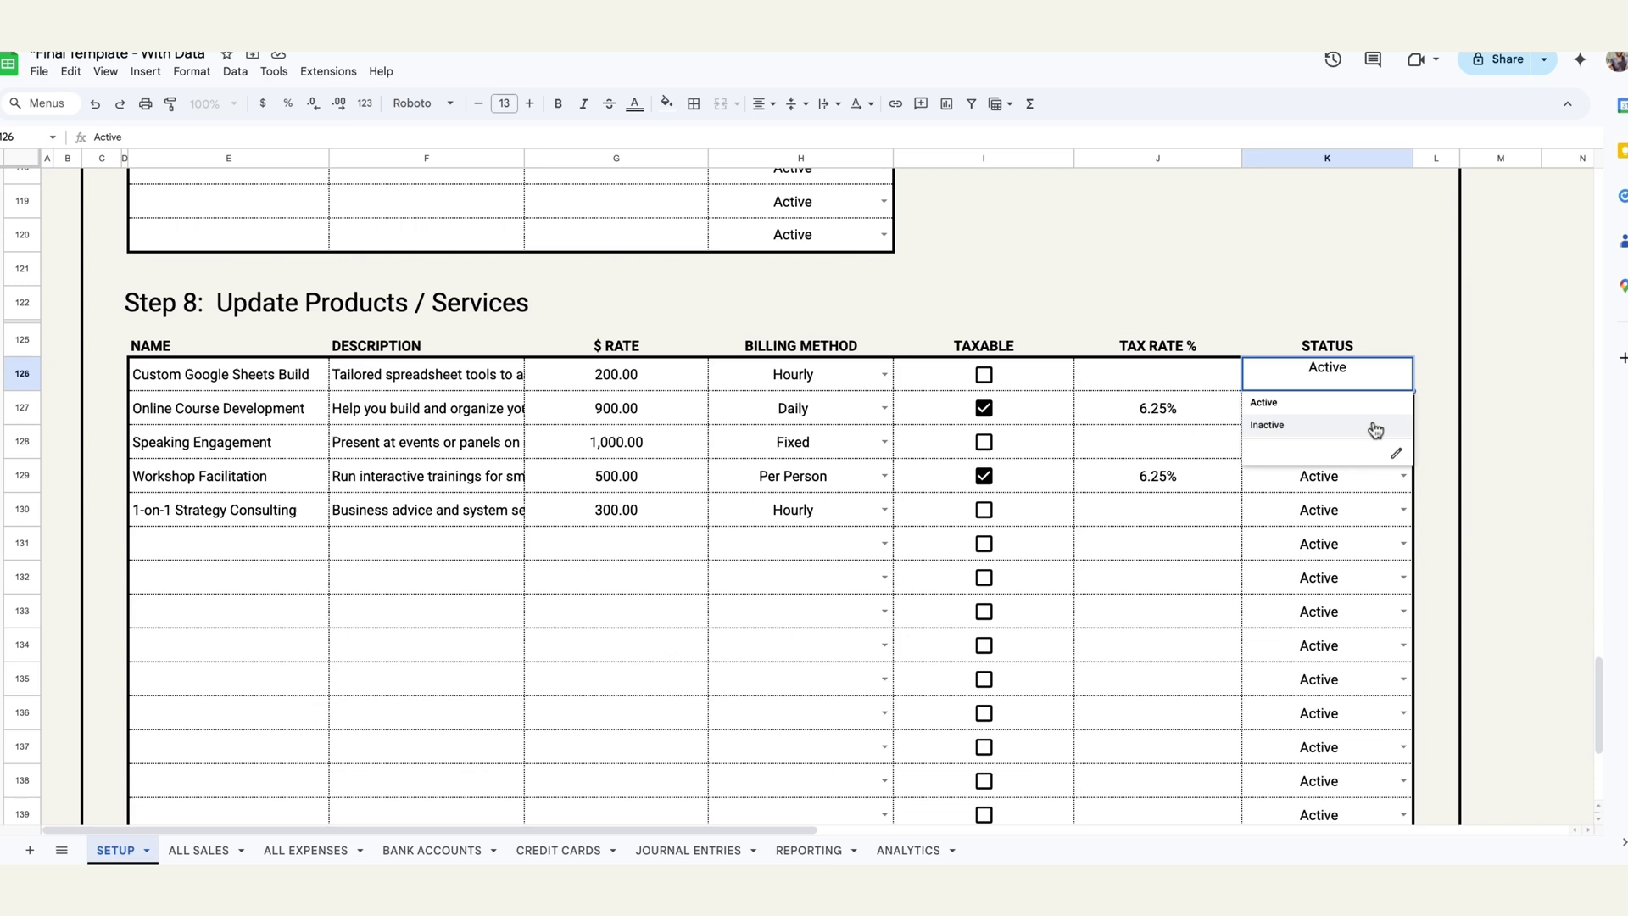
pyautogui.click(1348, 302)
pyautogui.scroll(5, 1343, 331)
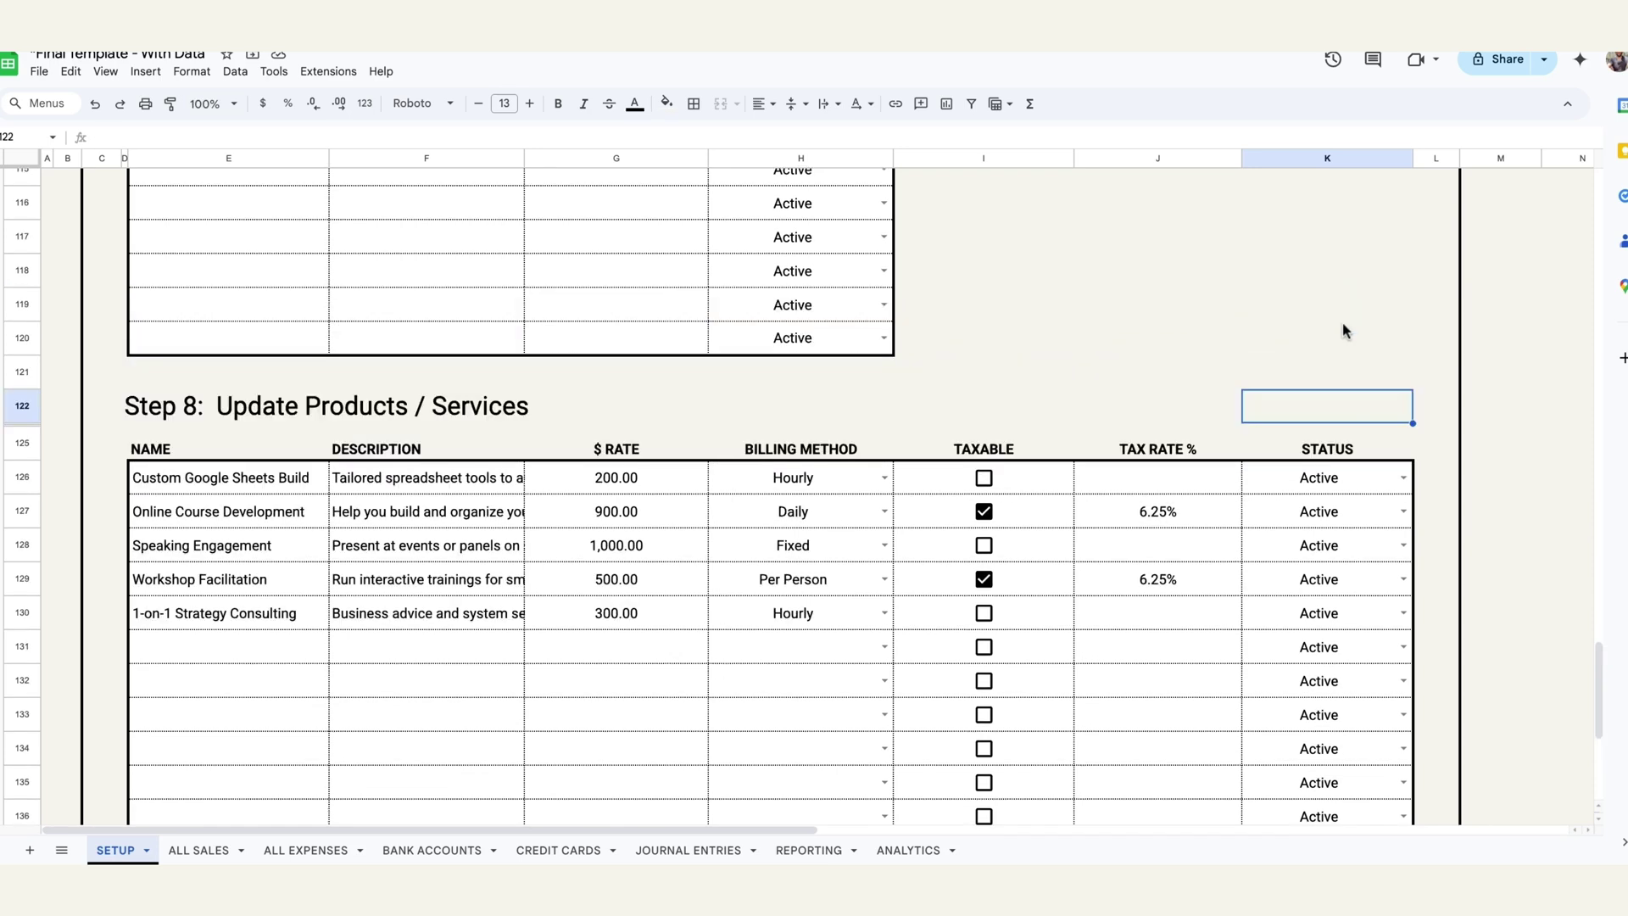
pyautogui.scroll(5, 513, 368)
pyautogui.scroll(8, 515, 368)
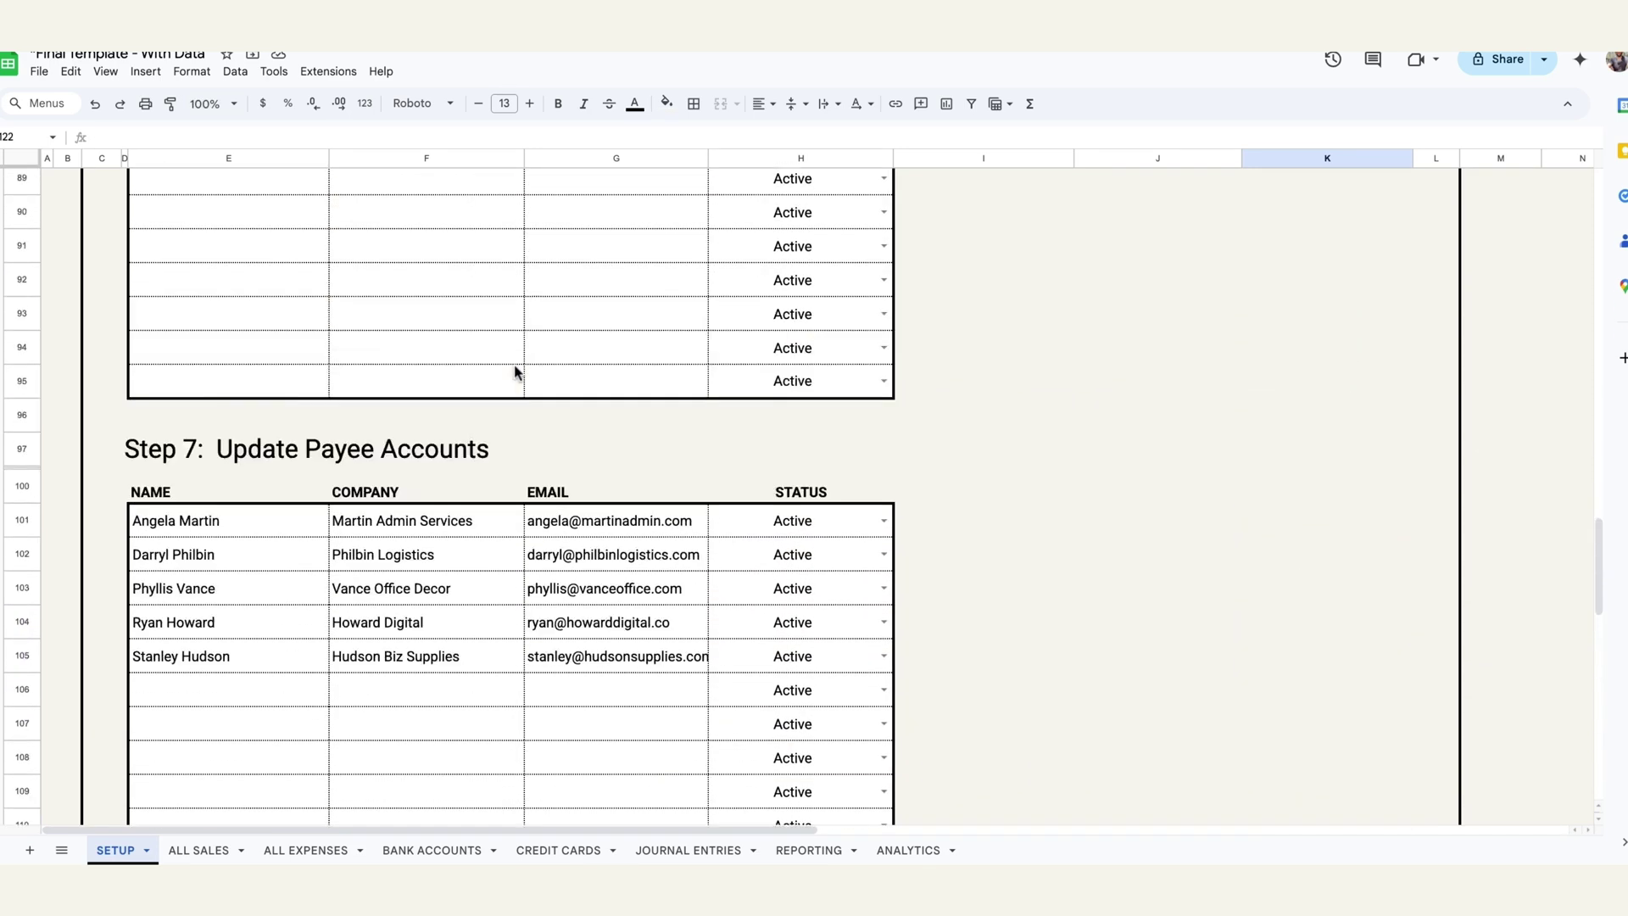
pyautogui.scroll(-20, 912, 491)
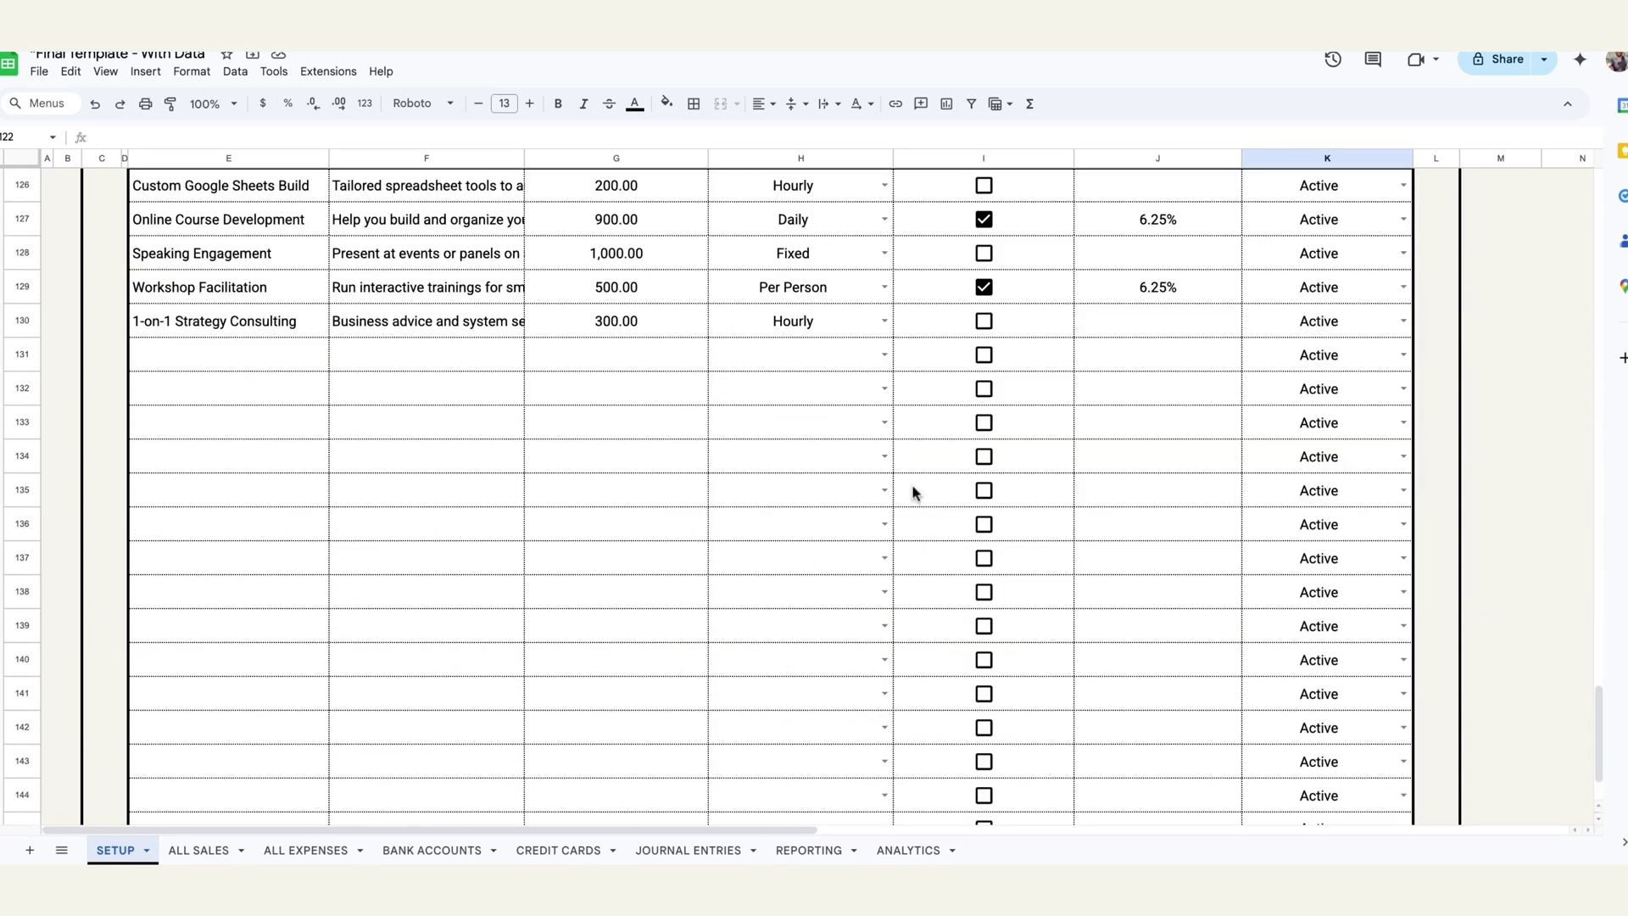
pyautogui.scroll(13, 912, 491)
pyautogui.scroll(20, 913, 492)
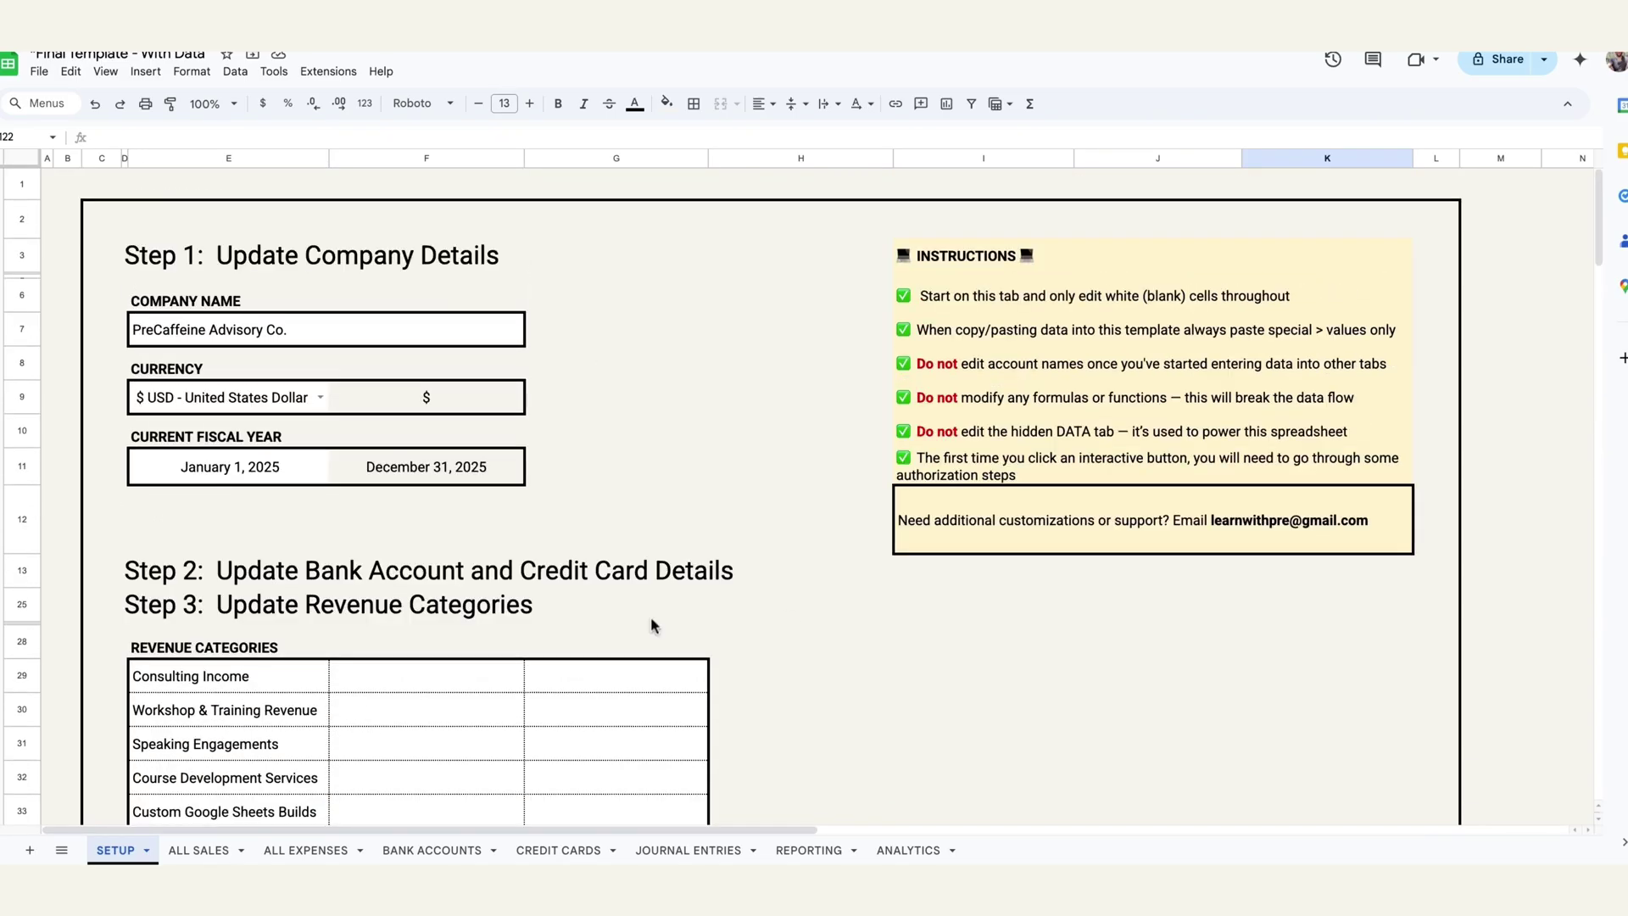
# Step: Review the ALL SALES list of S-1000 to S-1025 totalling $29,600
pyautogui.click(201, 848)
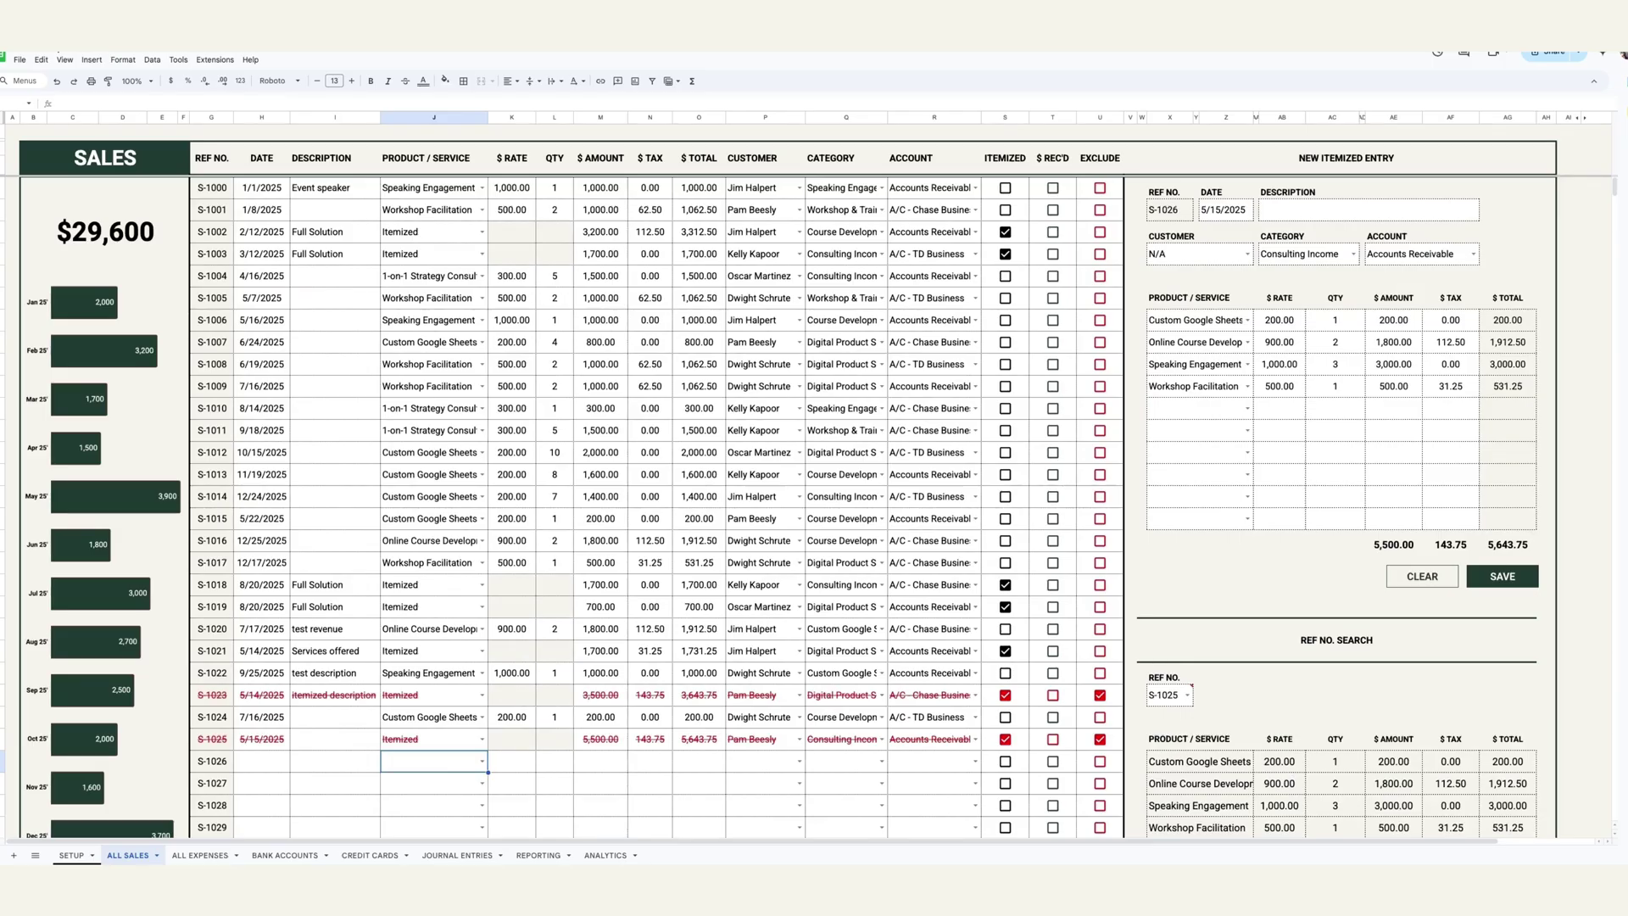
pyautogui.scroll(-1, 1396, 424)
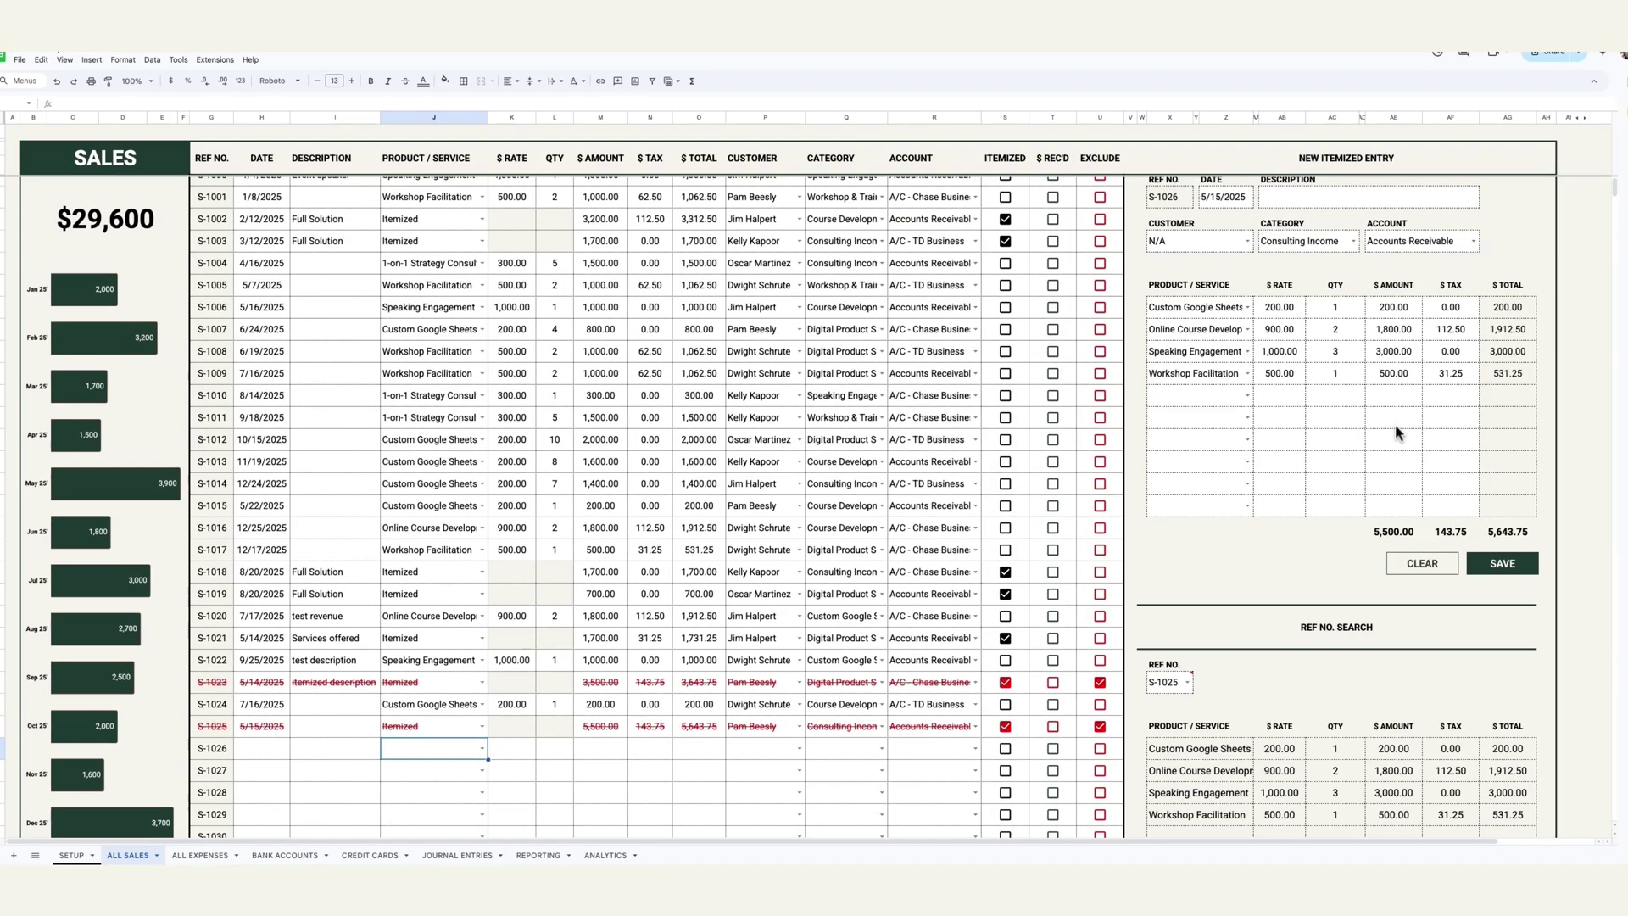
pyautogui.scroll(1, 1395, 431)
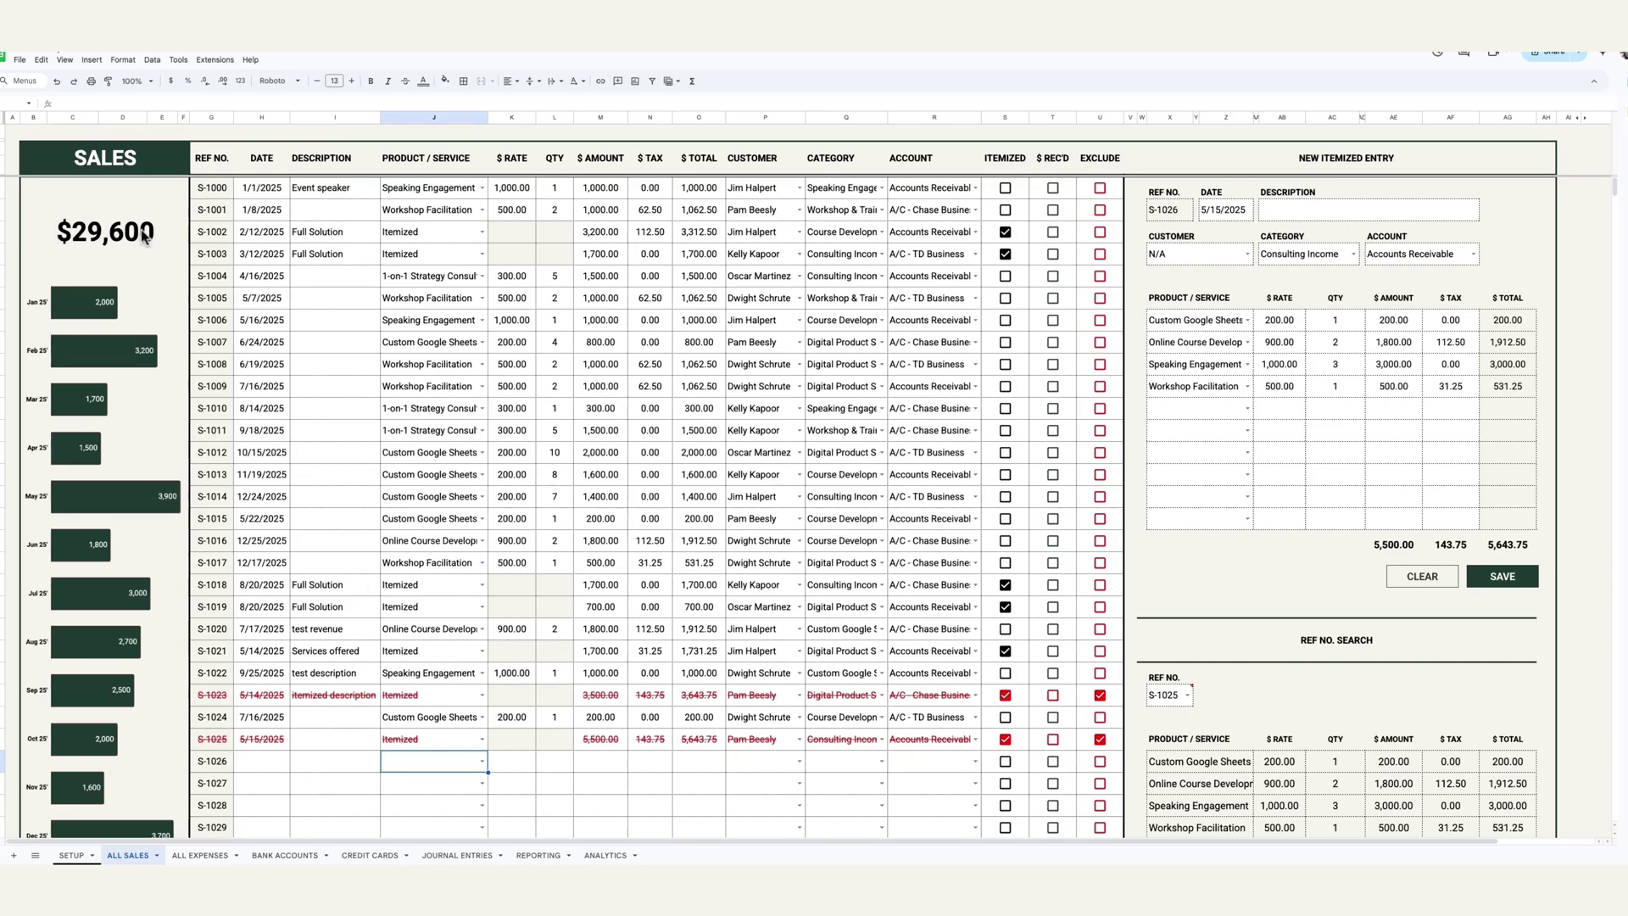
pyautogui.scroll(-5, 157, 414)
pyautogui.scroll(3, 157, 414)
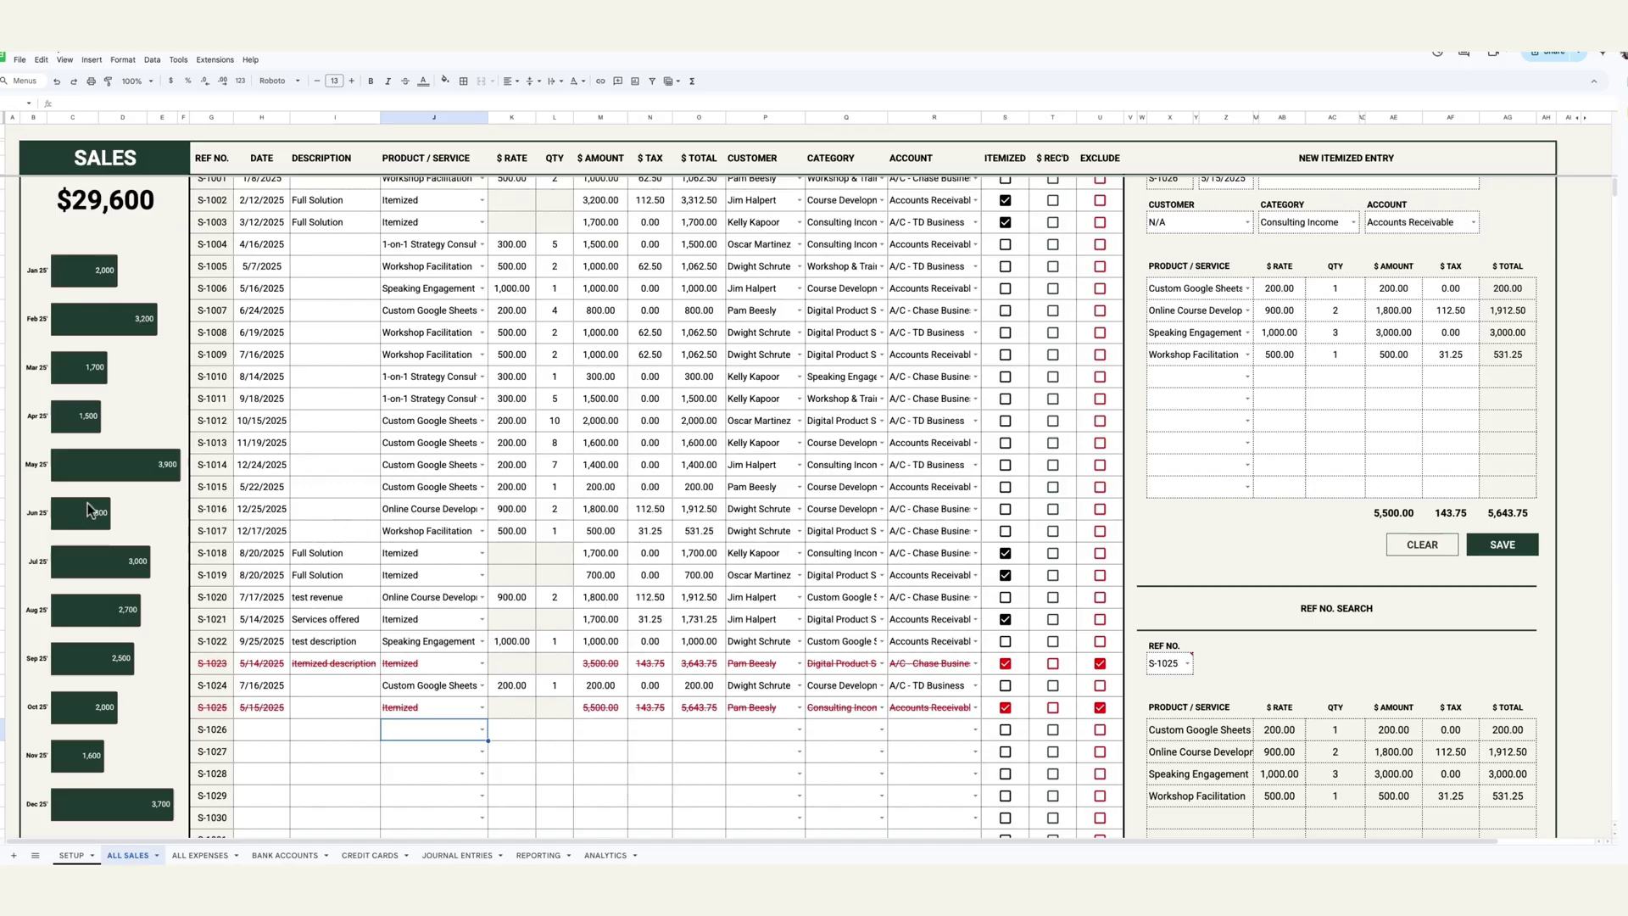
pyautogui.scroll(1, 83, 614)
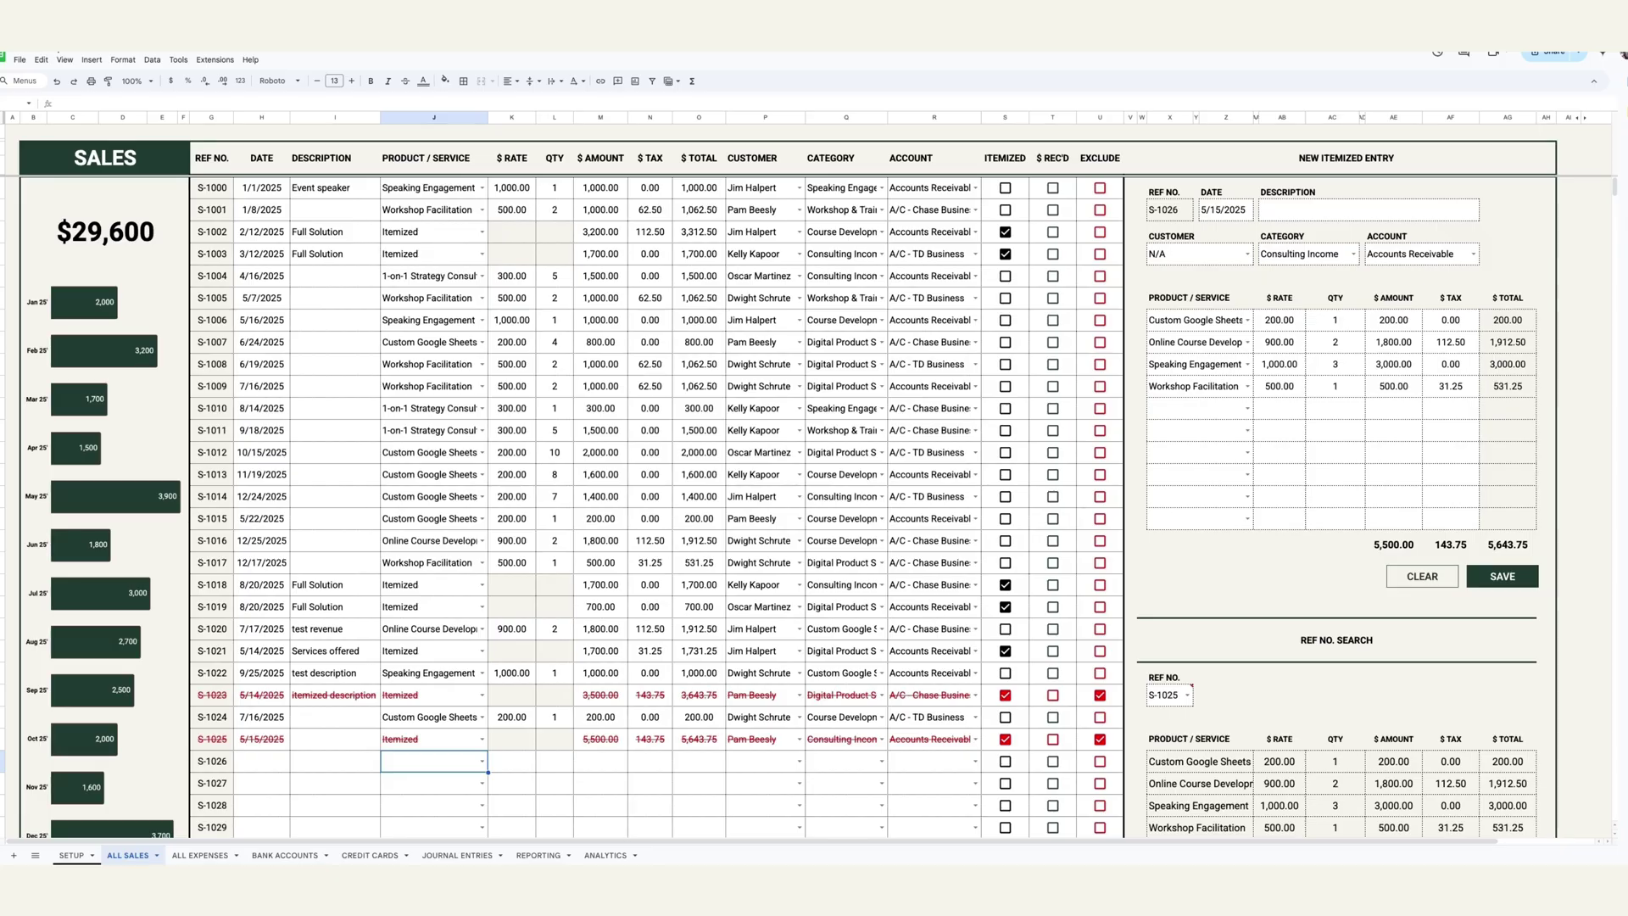
# Step: Clear the itemized entry form and date the new entry 8/14/2025
pyautogui.click(1411, 577)
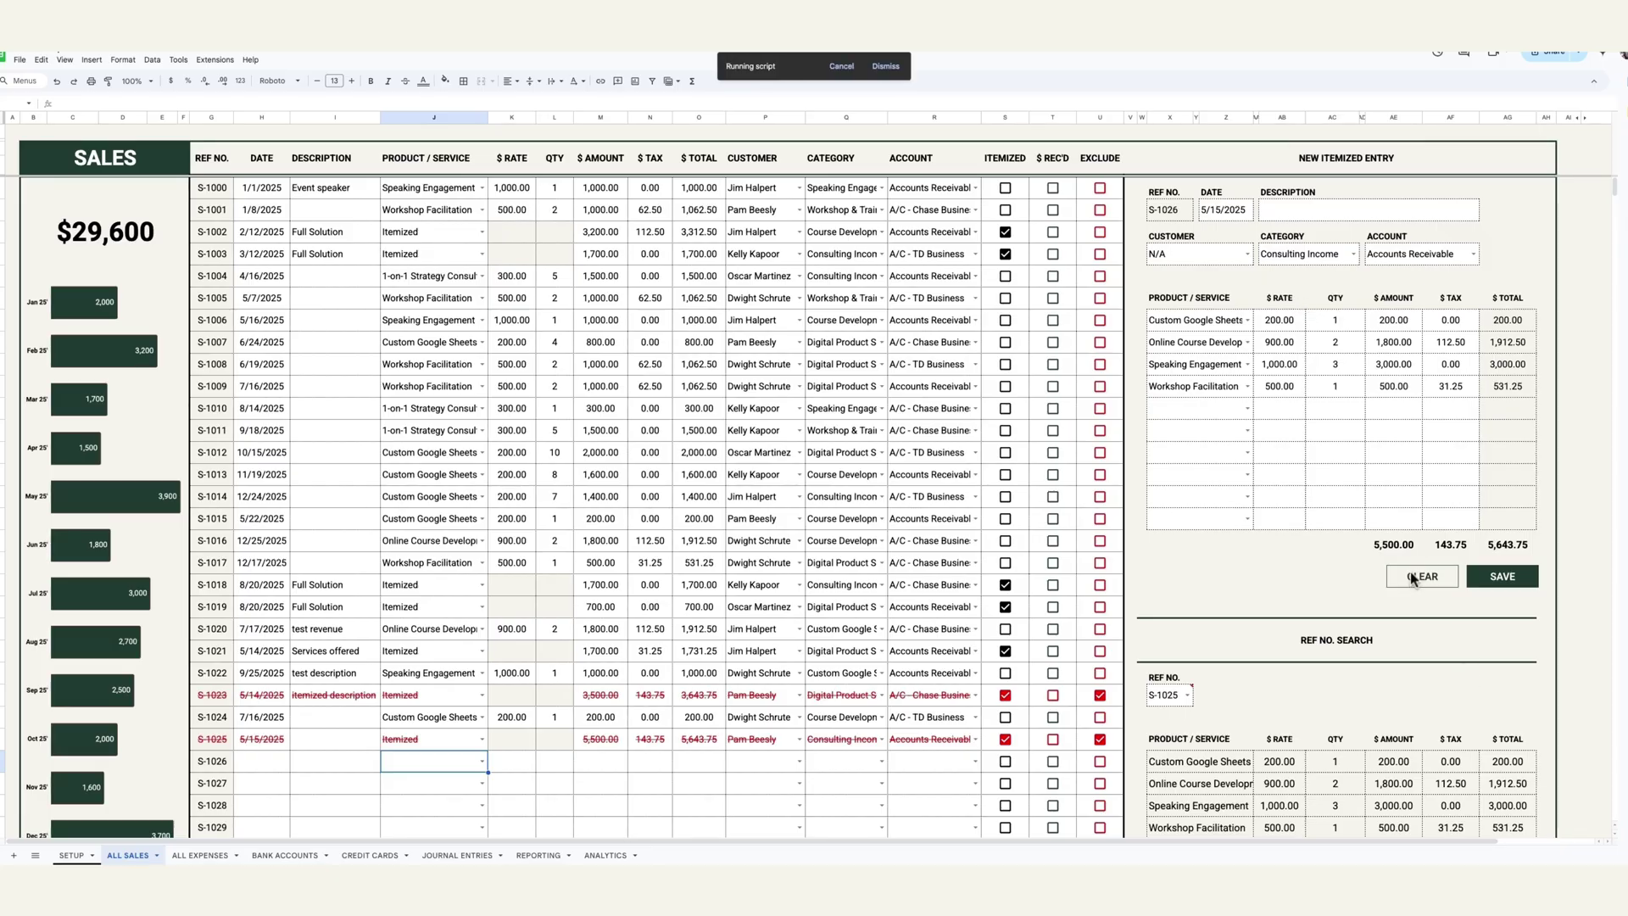
pyautogui.doubleClick(1242, 216)
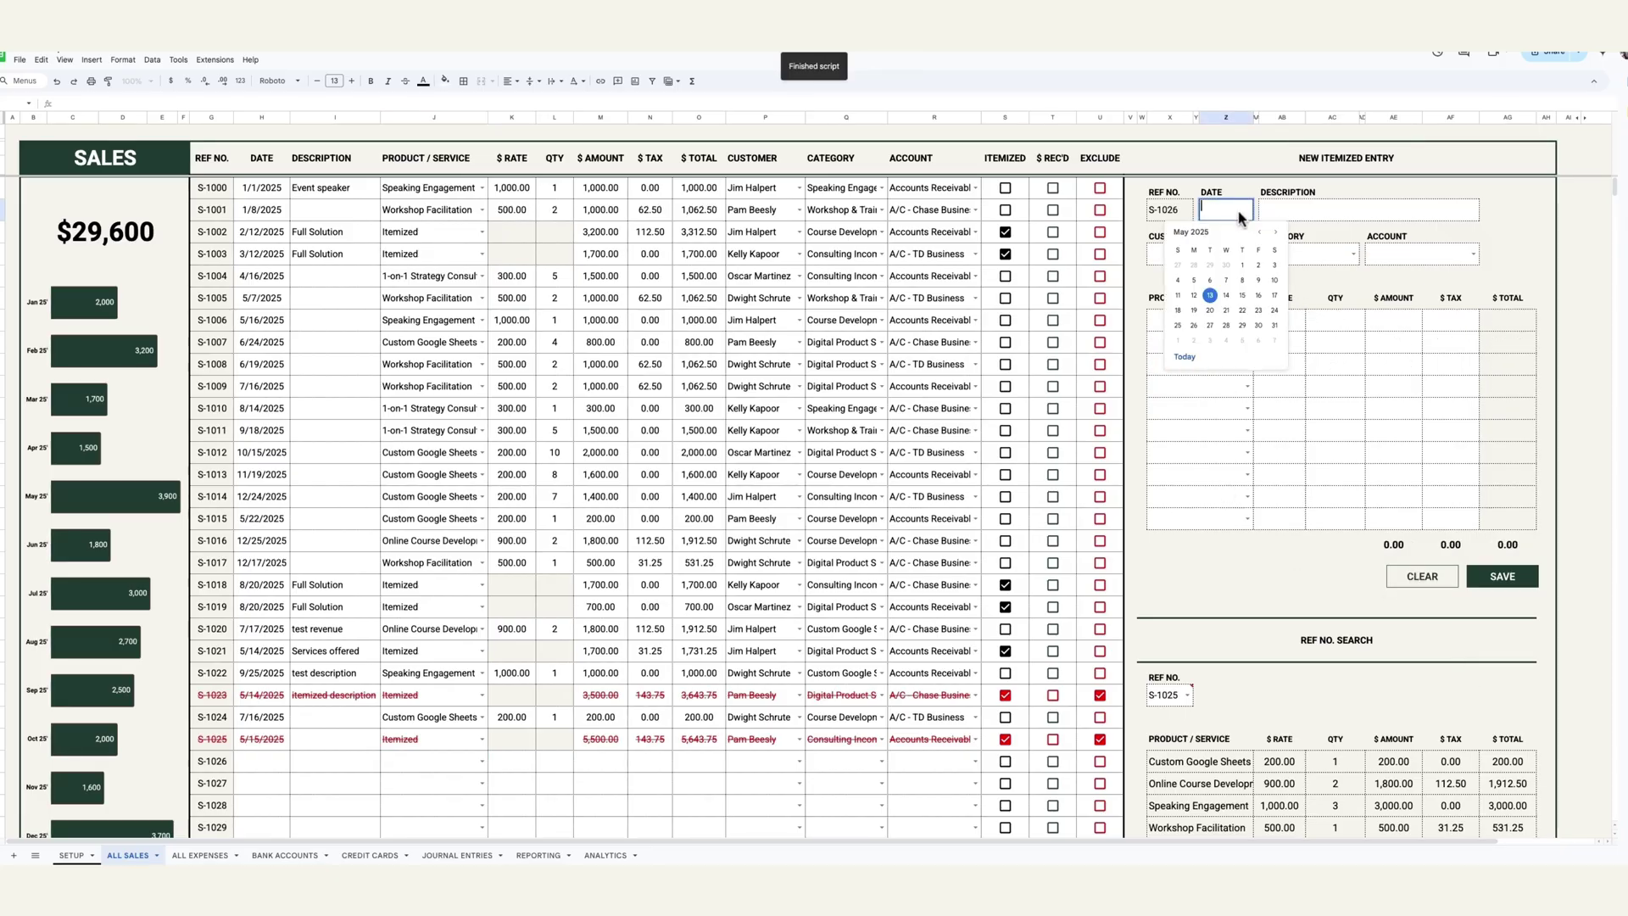
pyautogui.click(1275, 233)
pyautogui.click(1275, 233)
pyautogui.click(1275, 232)
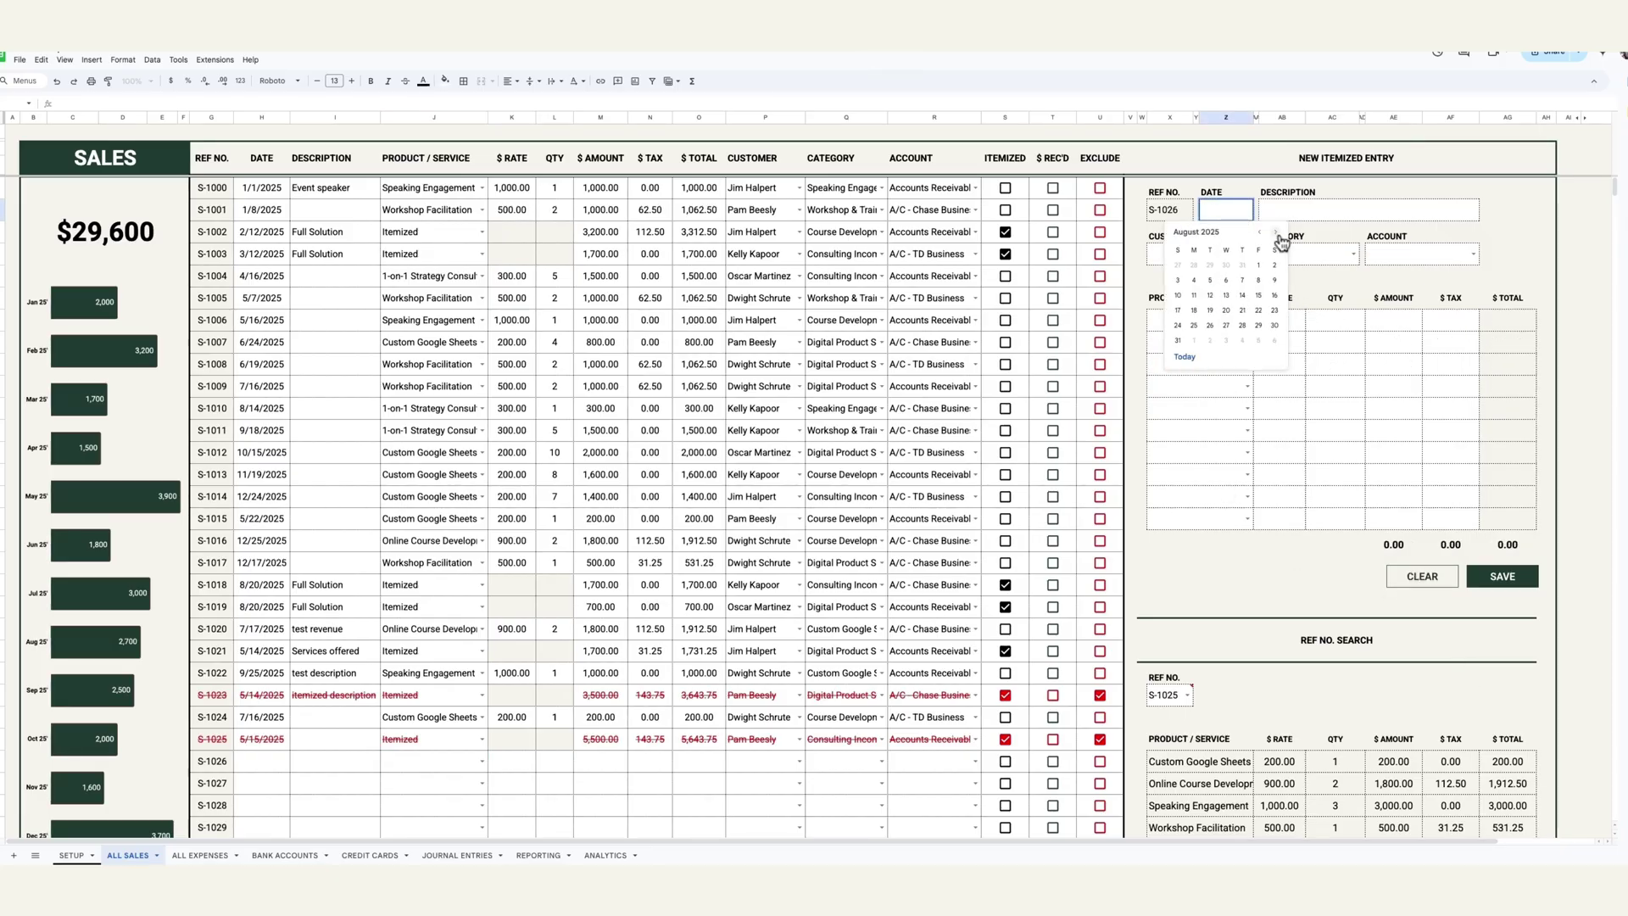
pyautogui.click(1242, 295)
# Step: Choose the customer, category Custom Google Sheets Builds, and account Accounts Receivable
pyautogui.click(1315, 208)
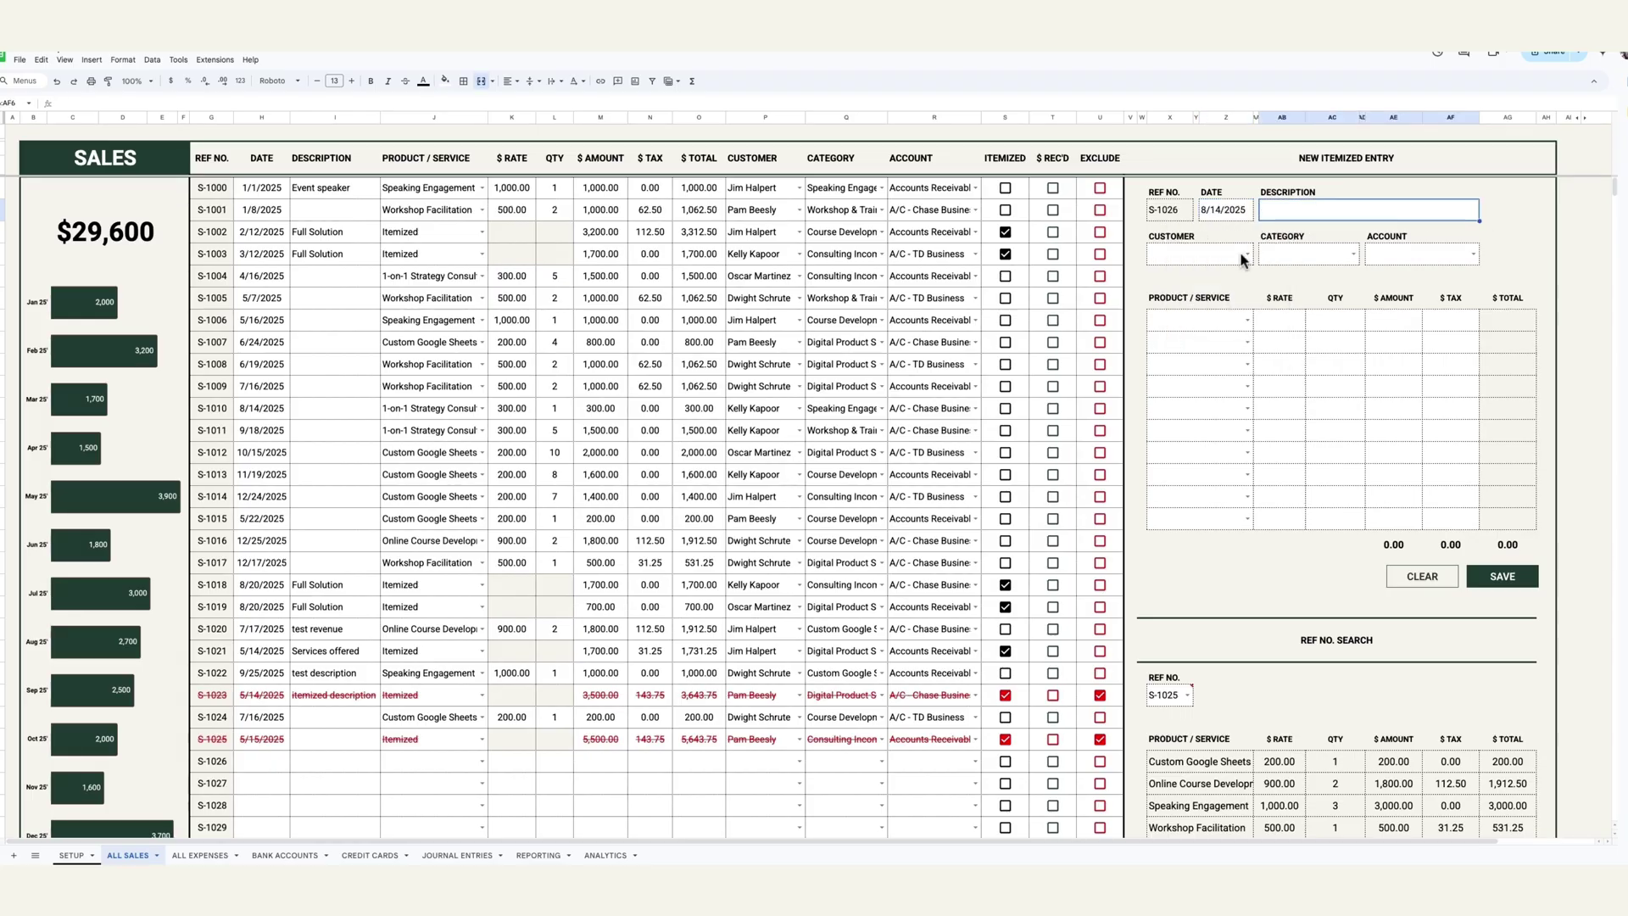
pyautogui.click(1245, 254)
pyautogui.click(1231, 283)
pyautogui.click(1352, 254)
pyautogui.click(1351, 255)
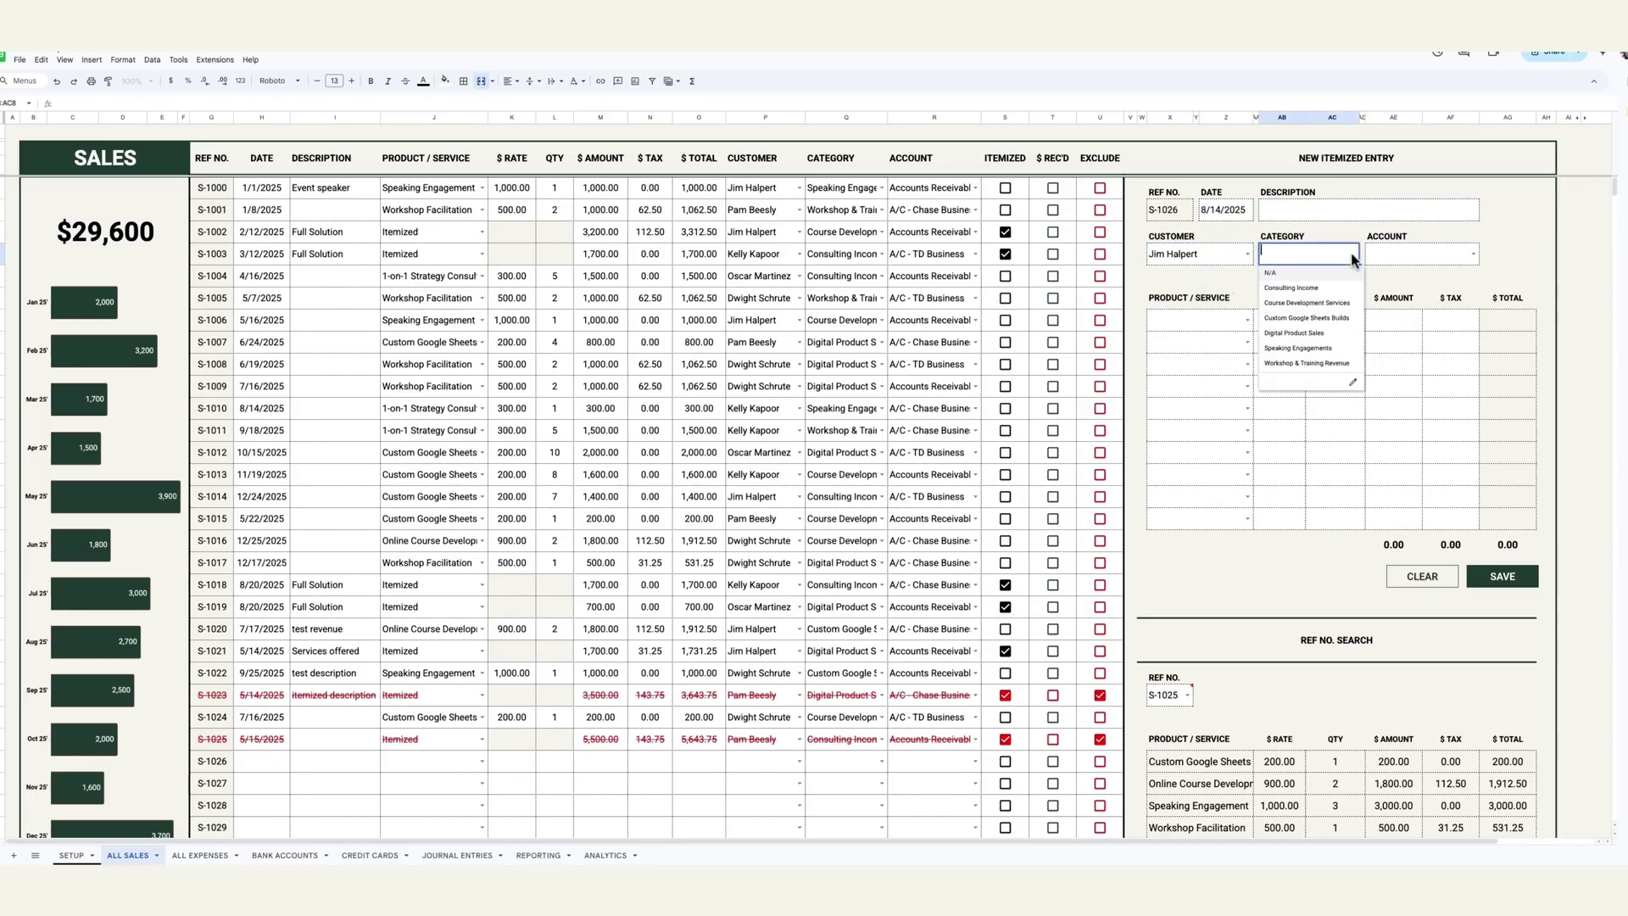
pyautogui.click(1333, 325)
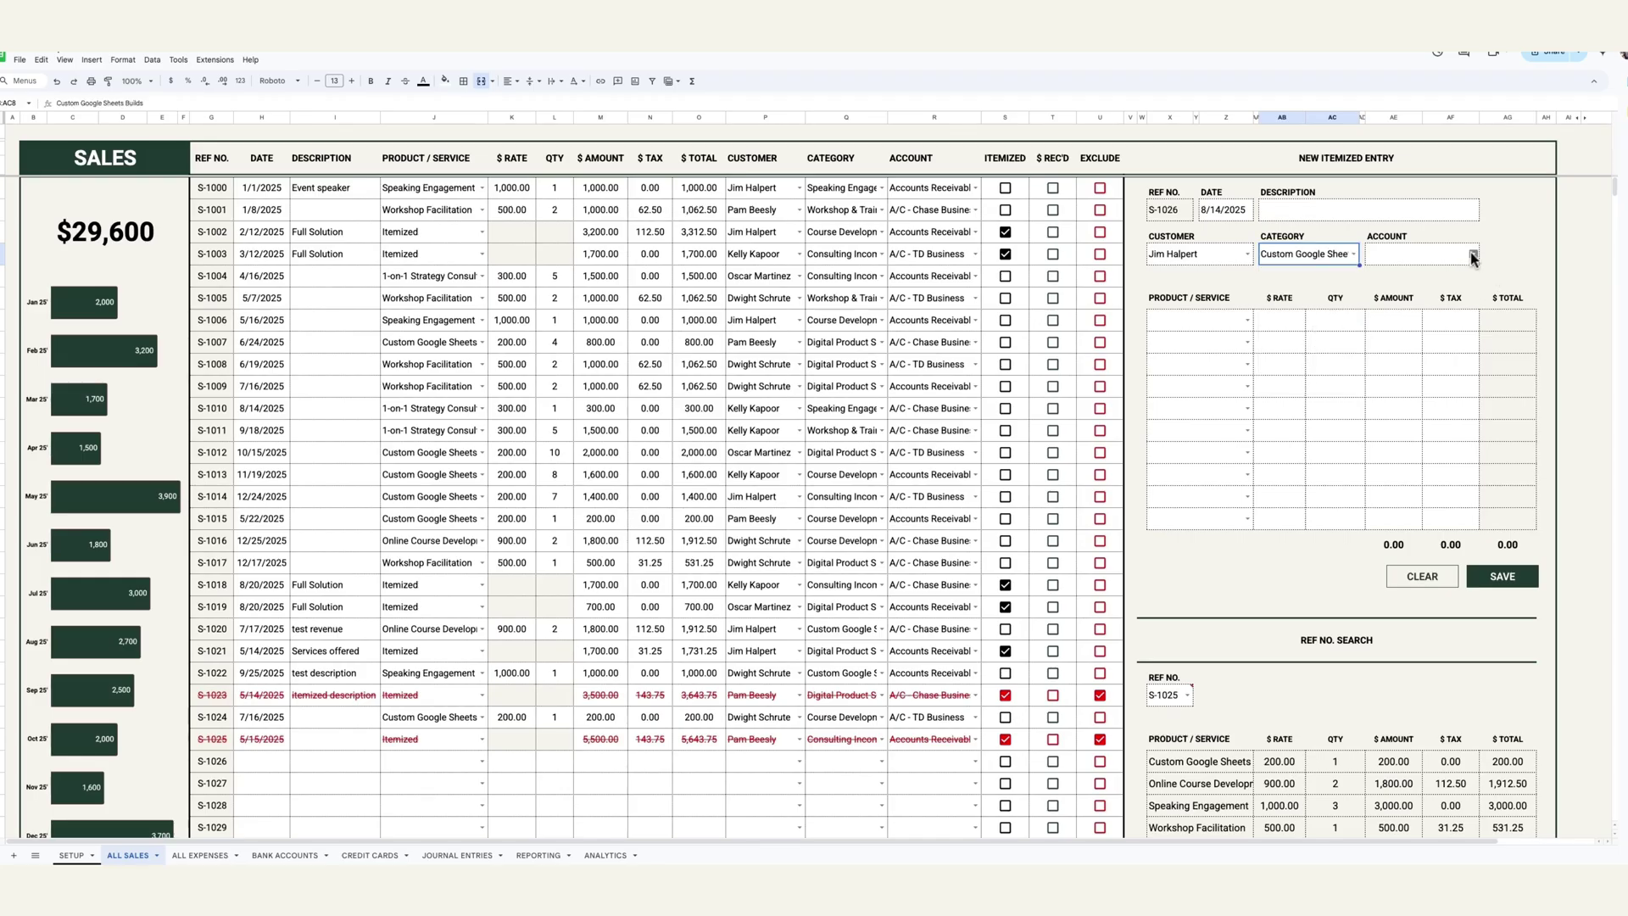
pyautogui.click(1473, 254)
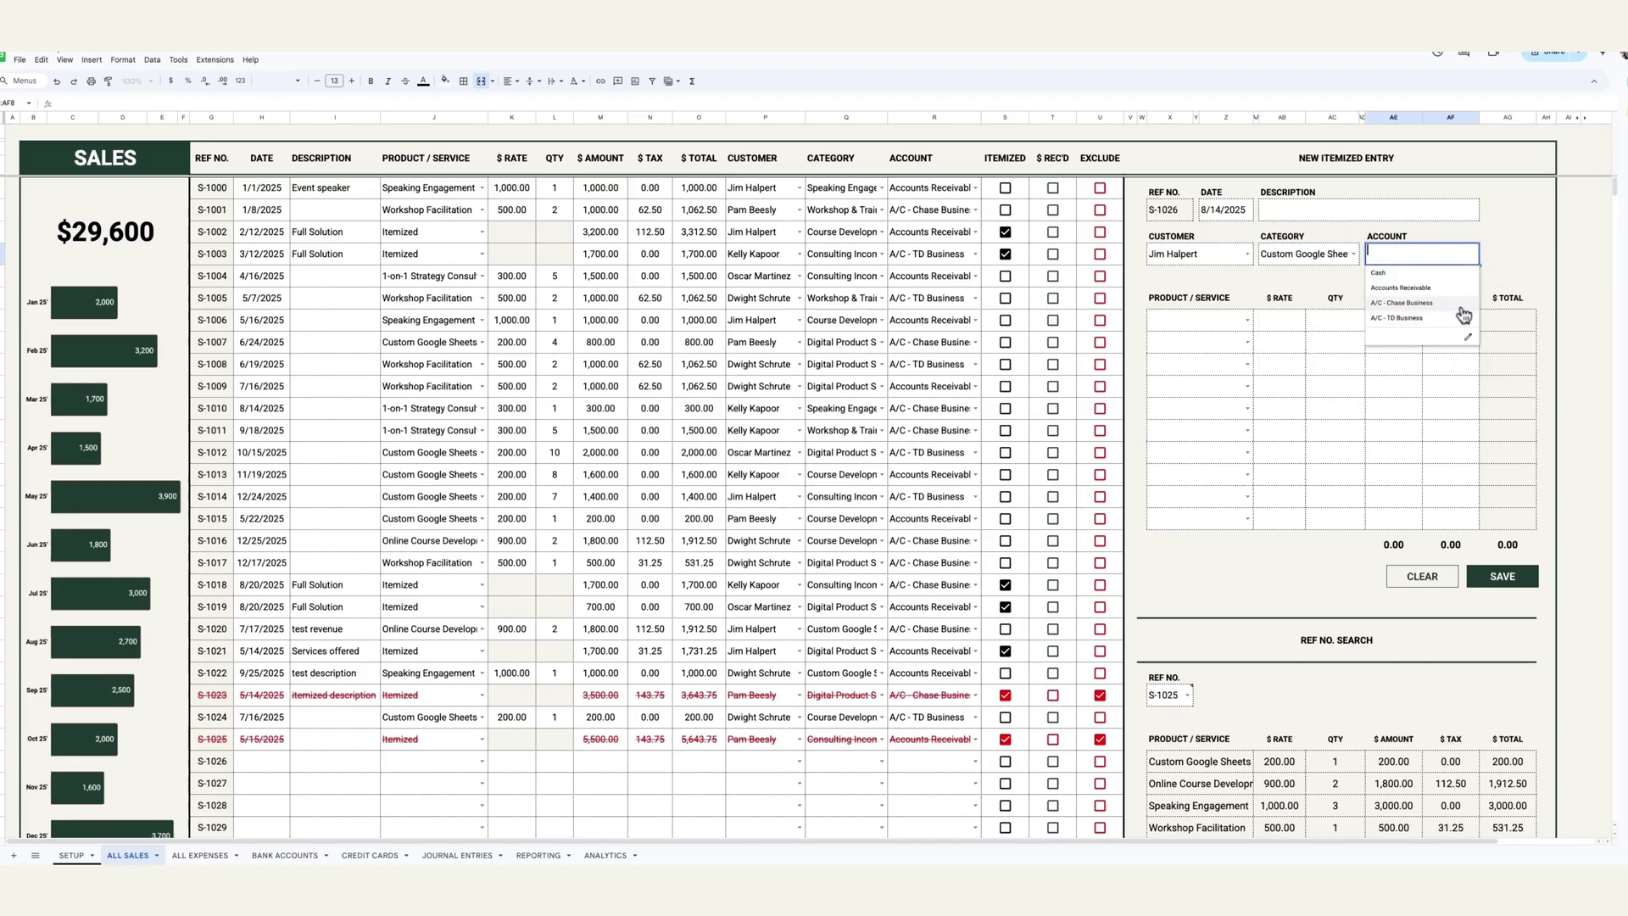
pyautogui.click(1403, 287)
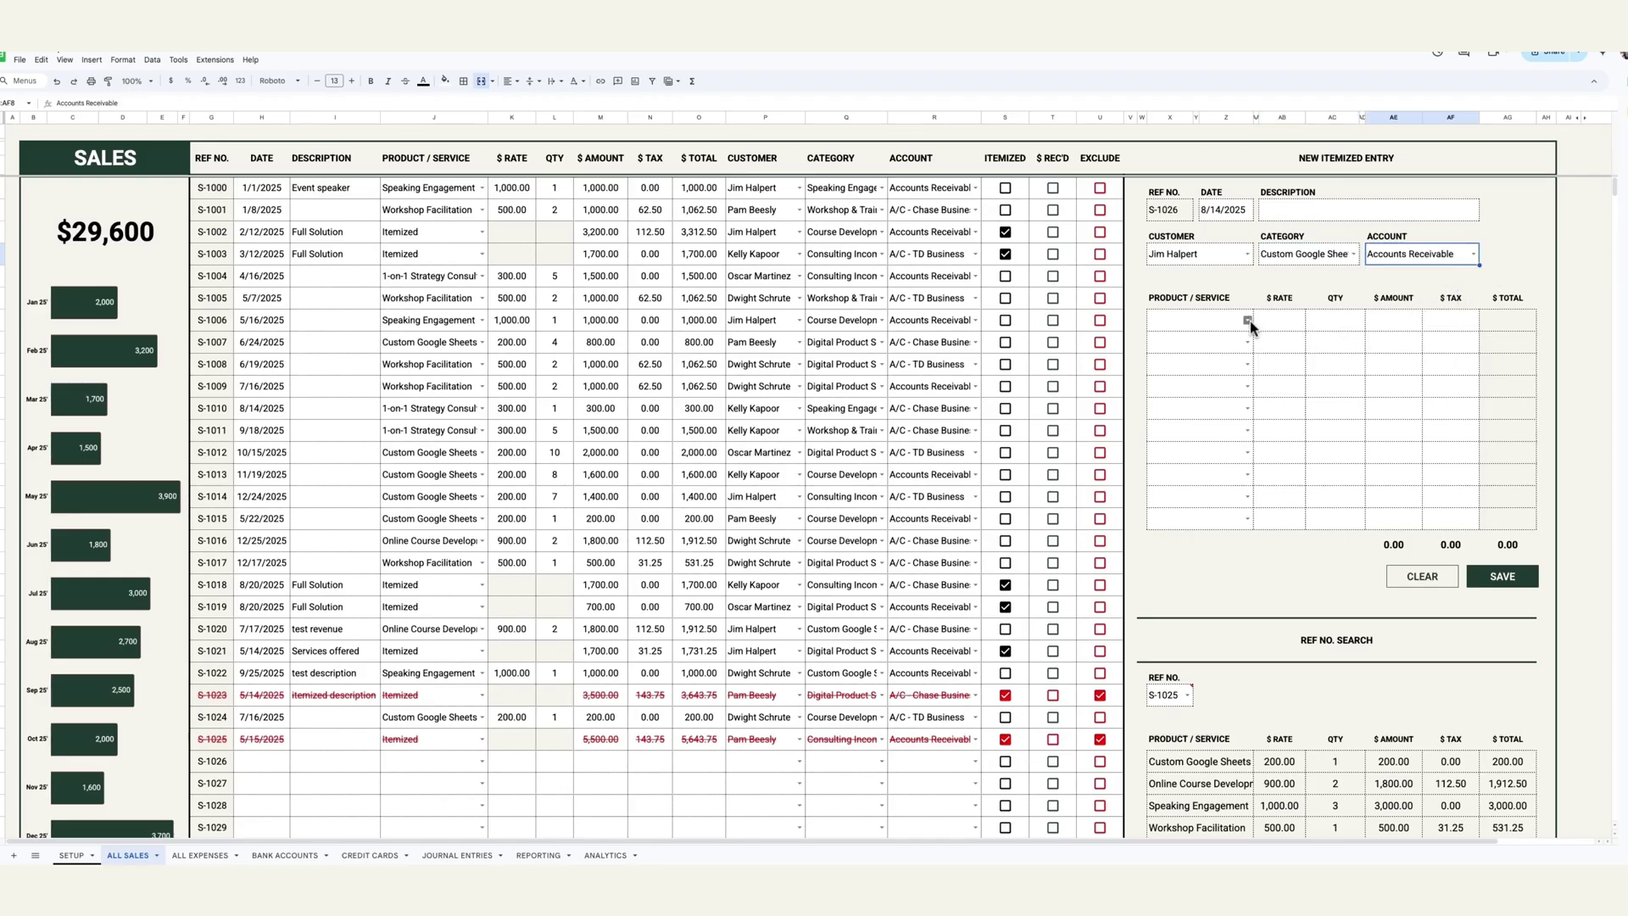
# Step: Add items Custom Google Sheets, Online Course Development and Speaking Engagement
pyautogui.click(1248, 319)
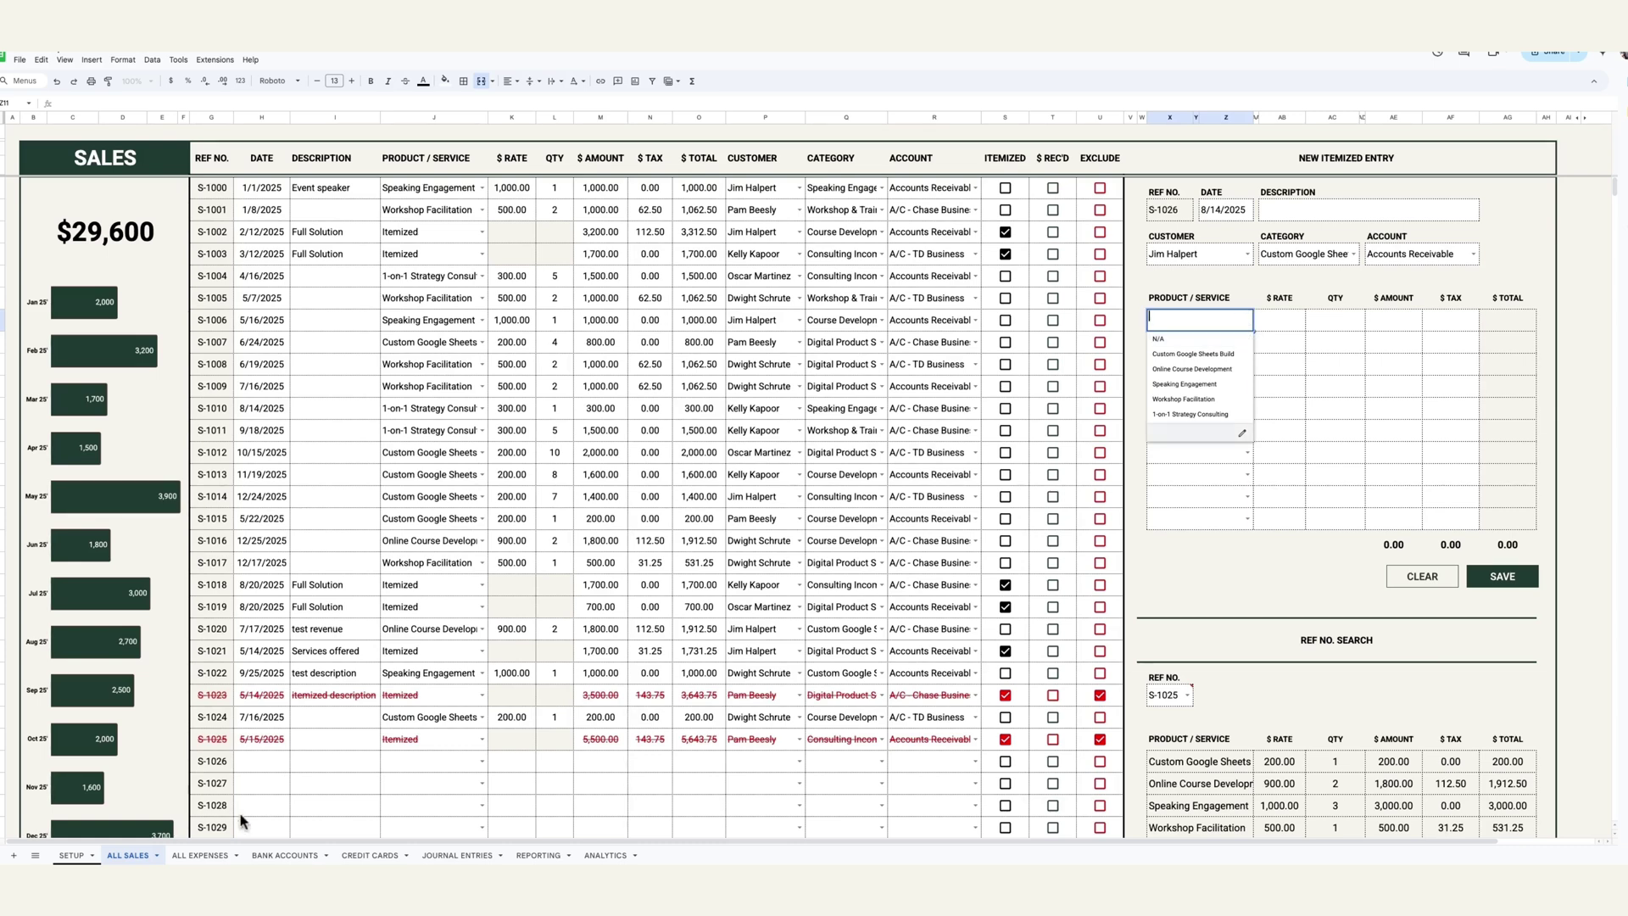
pyautogui.click(1195, 353)
pyautogui.click(1234, 346)
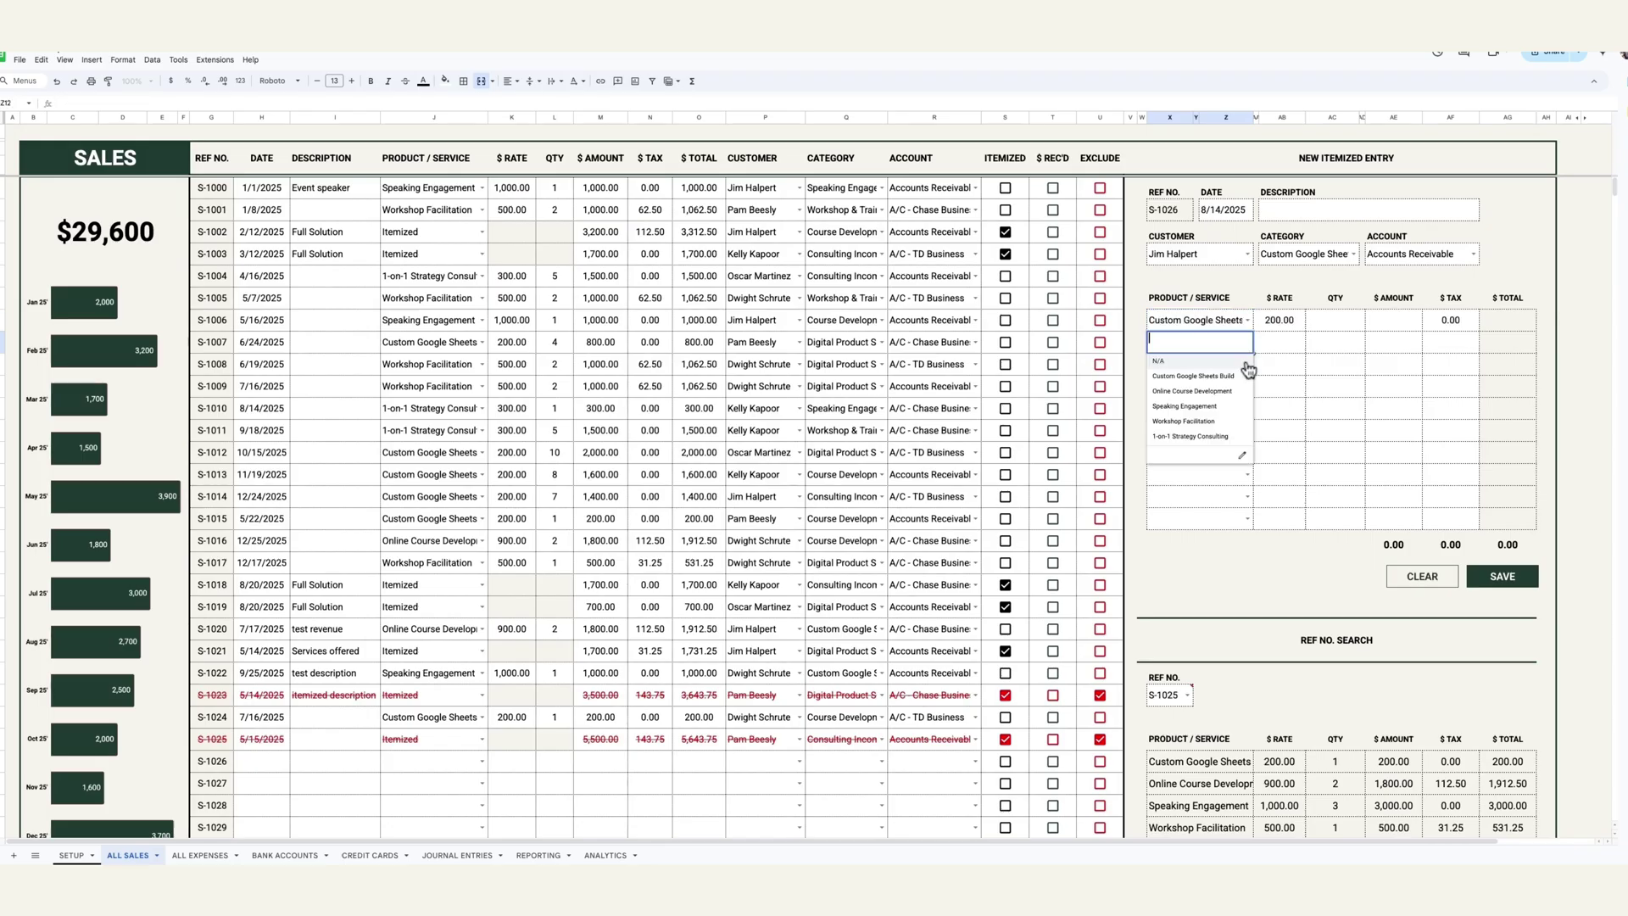
pyautogui.click(1213, 390)
pyautogui.click(1248, 365)
pyautogui.click(1204, 432)
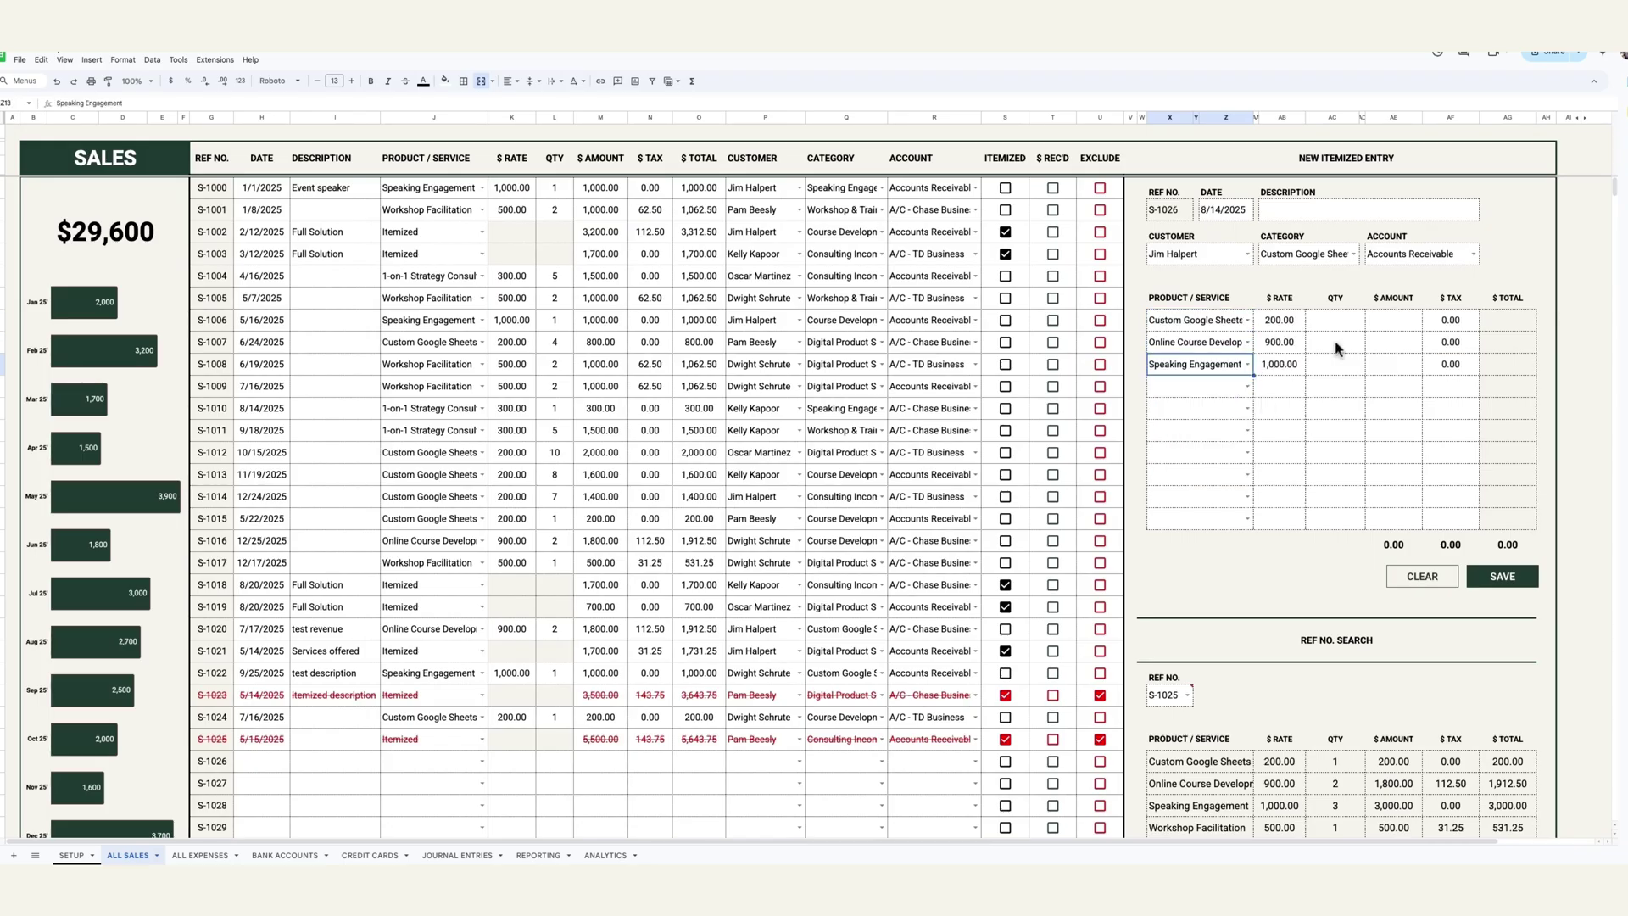
# Step: Give each of the three items a quantity of 1
pyautogui.click(1341, 319)
pyautogui.write('1')
pyautogui.press('Return')
pyautogui.write('1')
pyautogui.press('Return')
pyautogui.write('1')
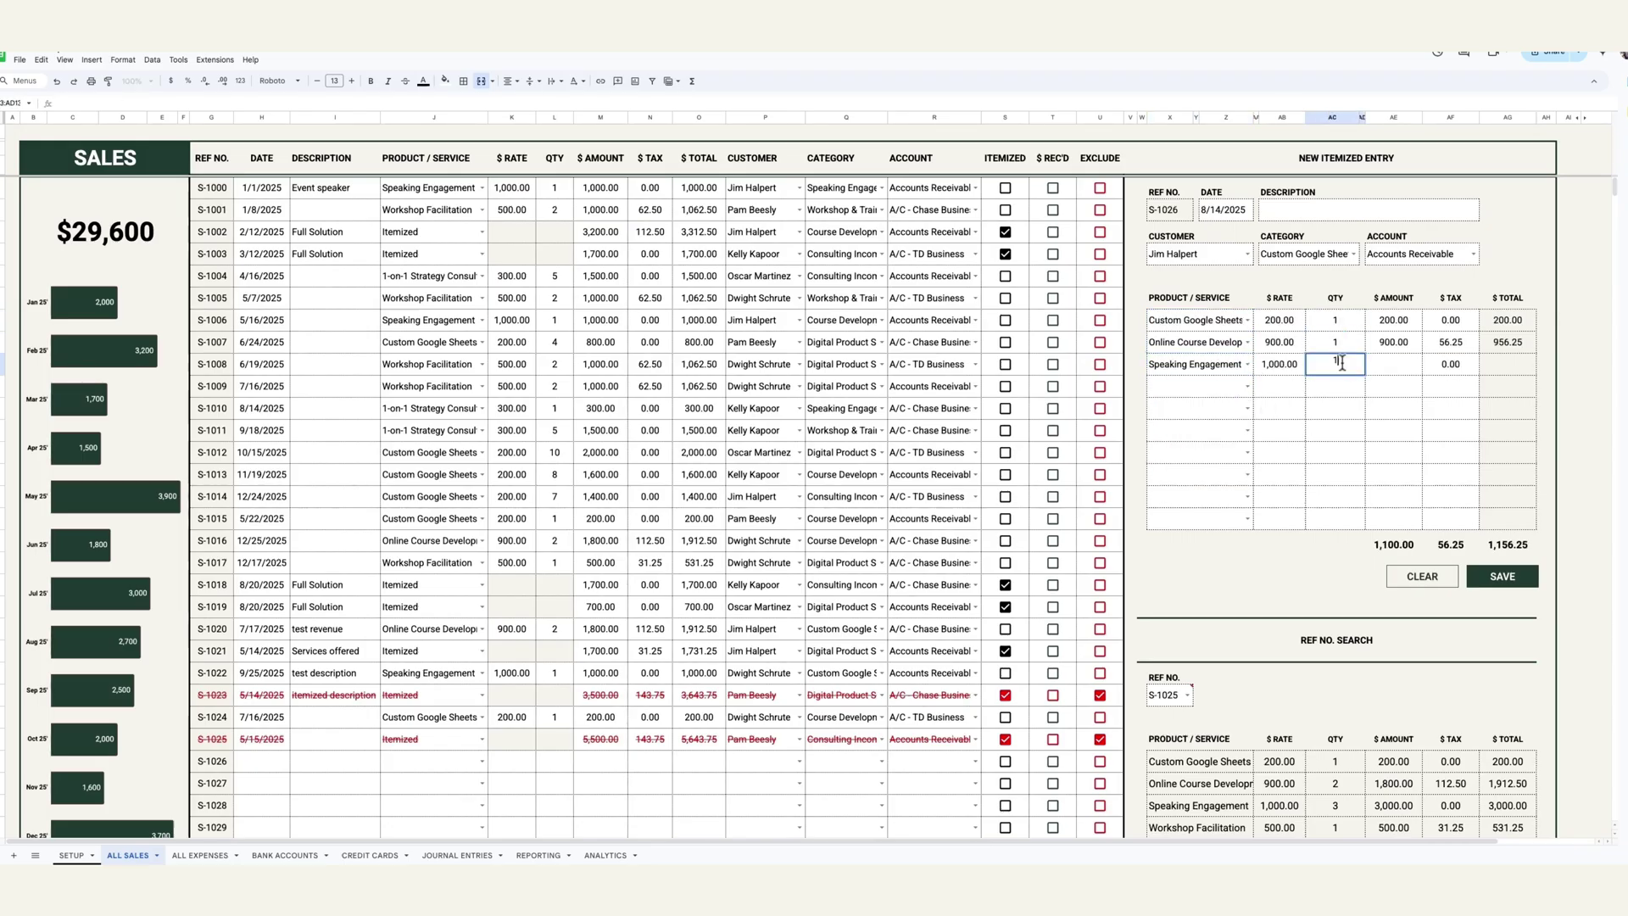
pyautogui.press('Return')
# Step: Save itemized entry S-1026 for 2,156.25 and confirm adding it to the sales list
pyautogui.click(1516, 579)
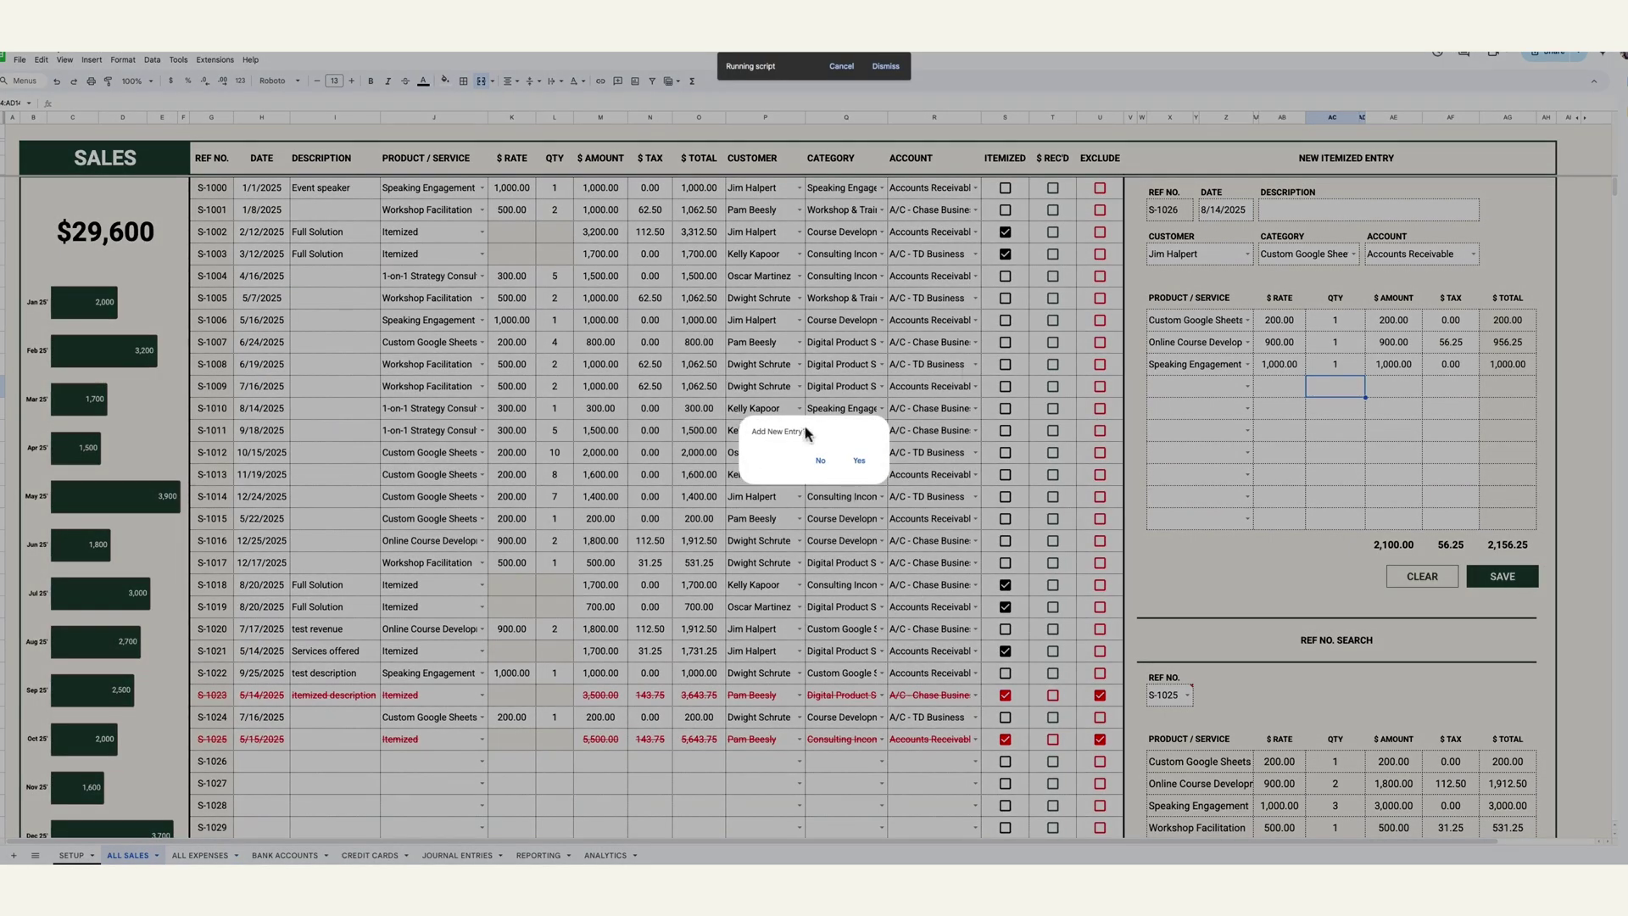
pyautogui.click(861, 459)
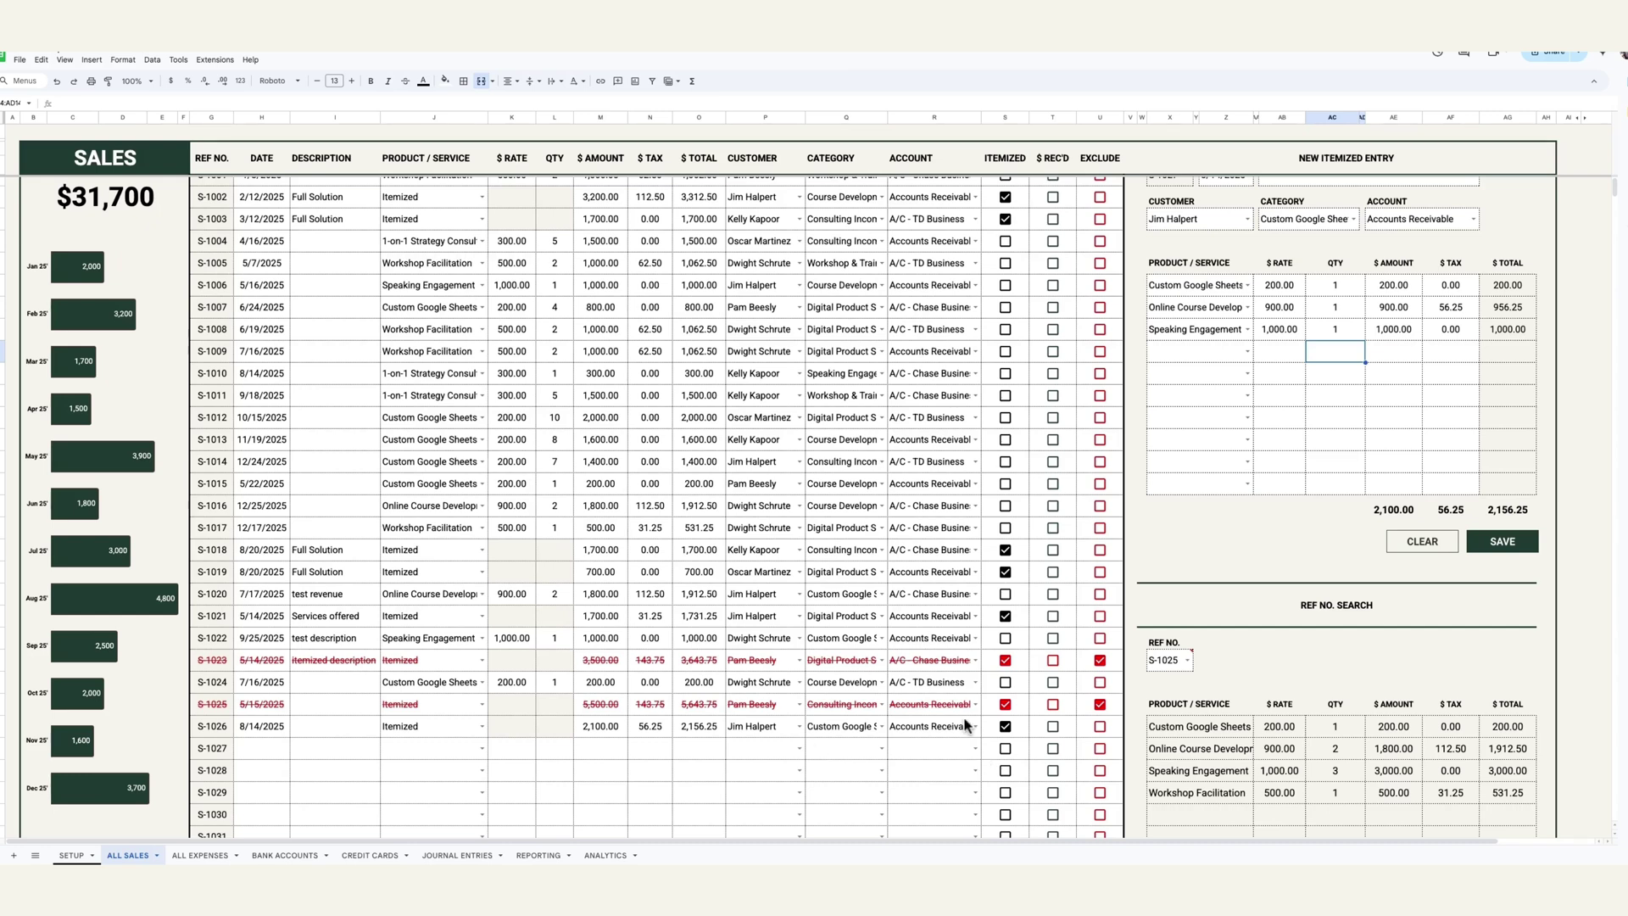
pyautogui.scroll(-2, 966, 723)
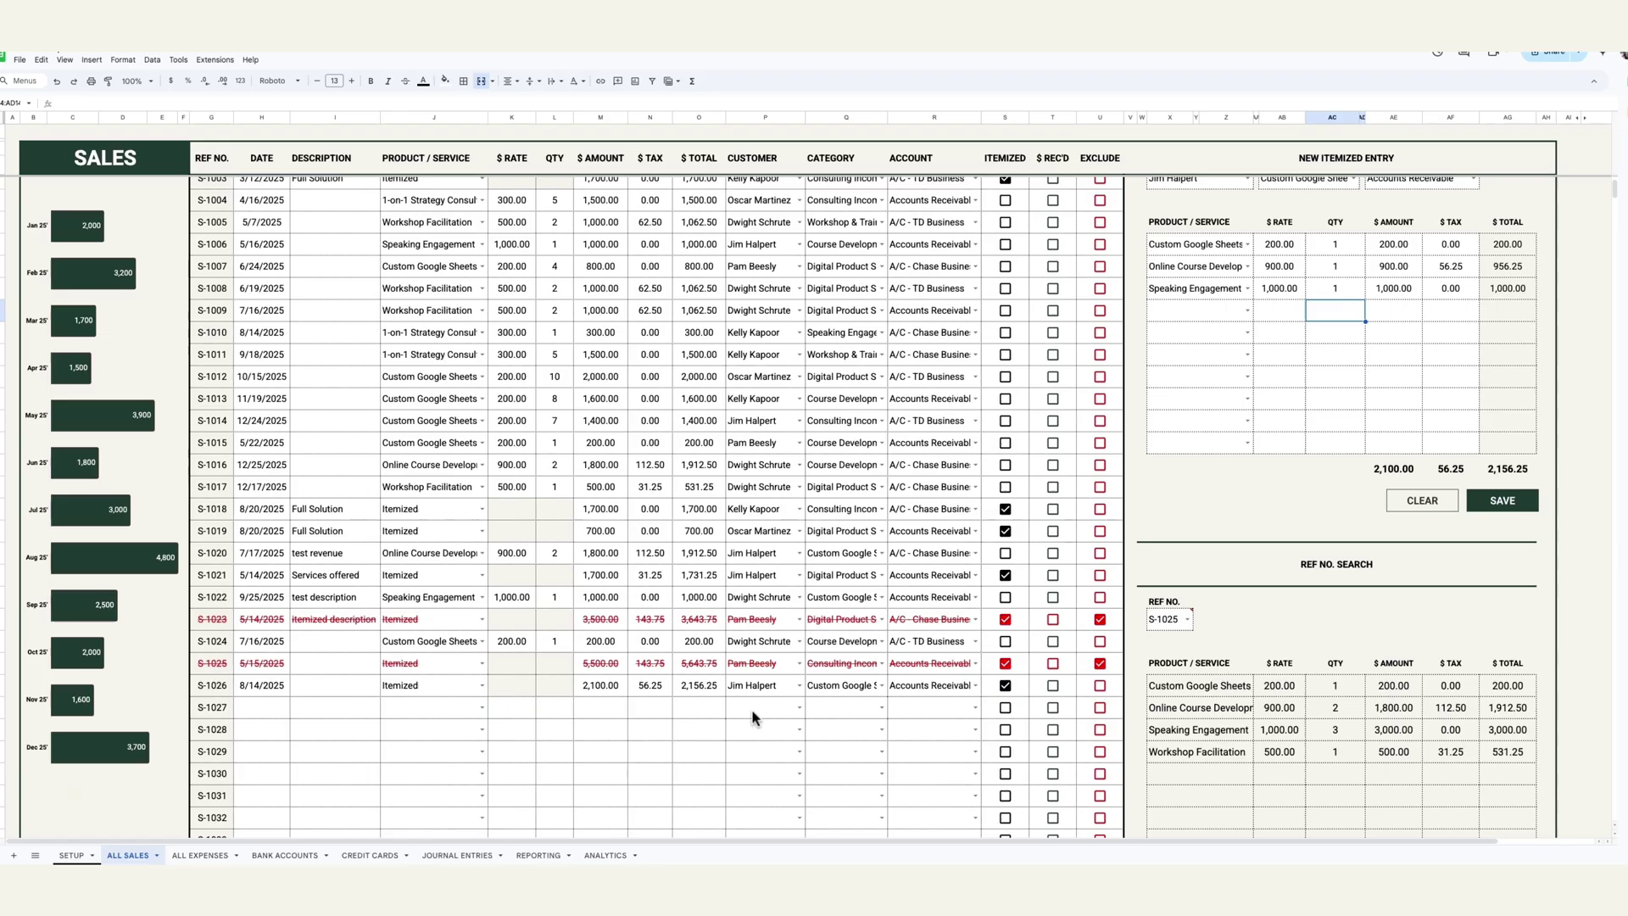
# Step: Look up reference number S-1026 in REF NO. SEARCH
pyautogui.doubleClick(1189, 623)
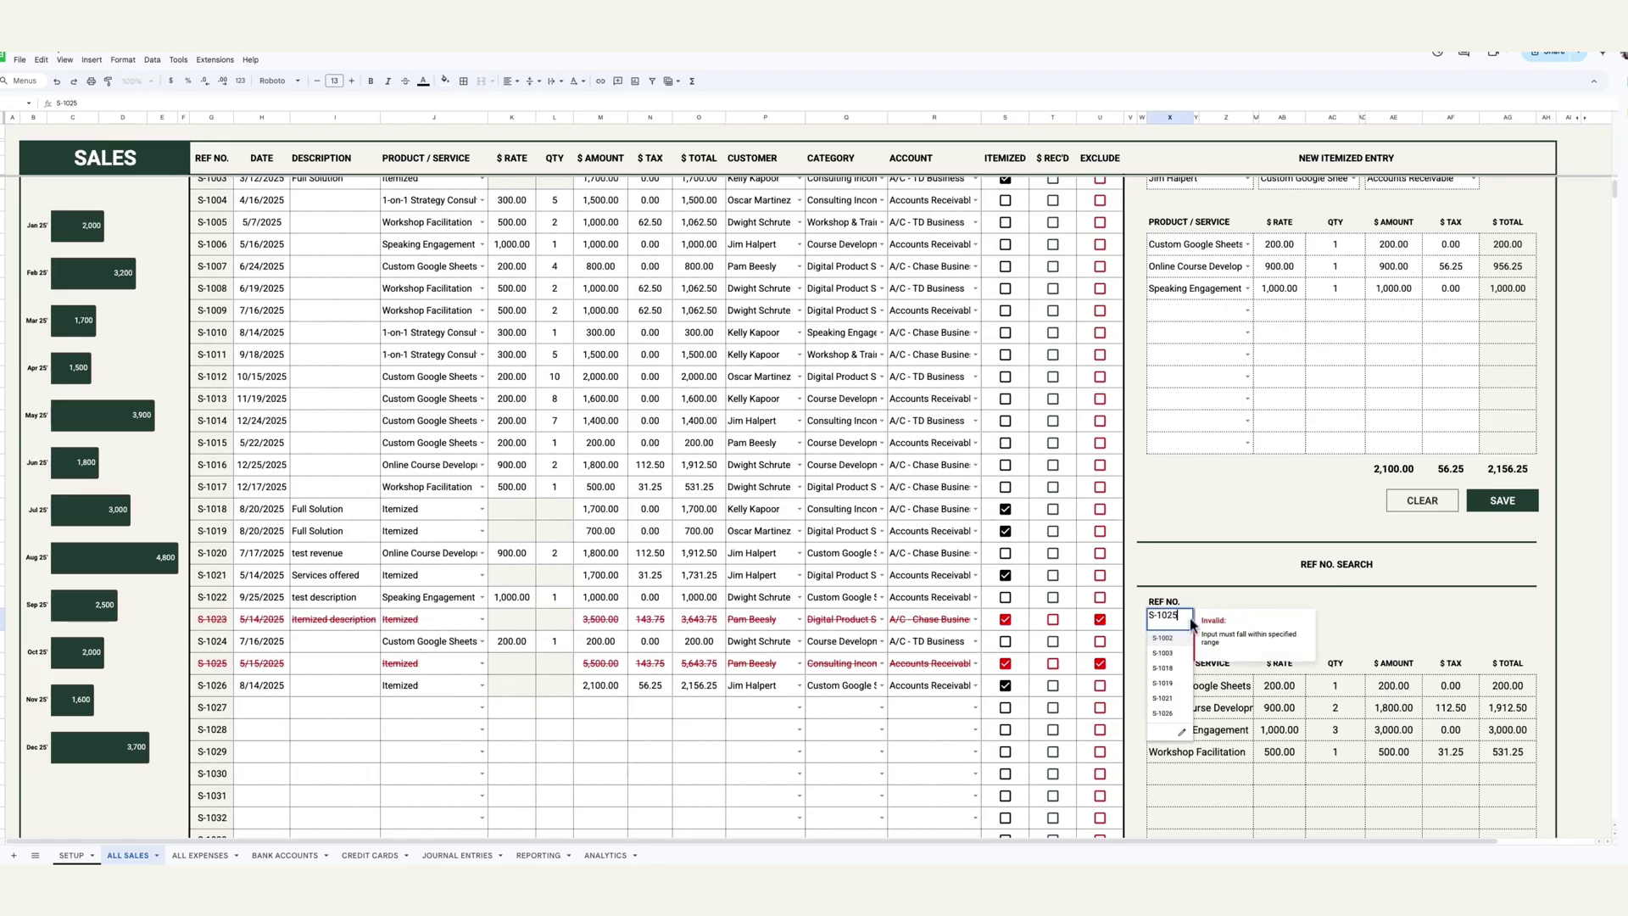
pyautogui.click(1164, 714)
pyautogui.click(1400, 622)
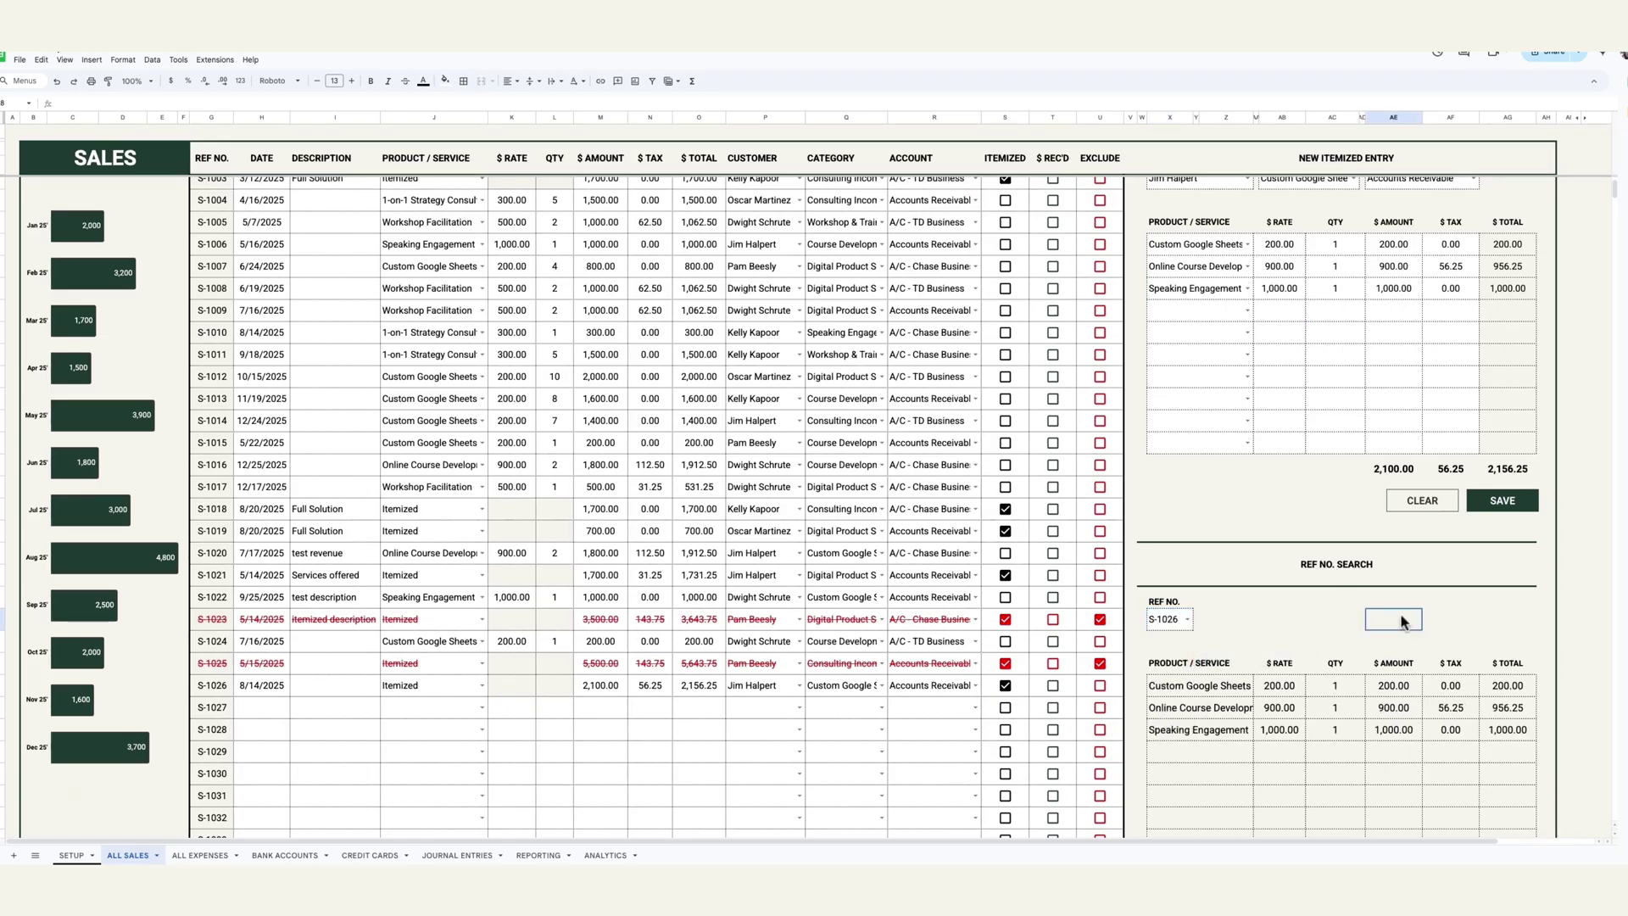
pyautogui.scroll(-1, 1401, 621)
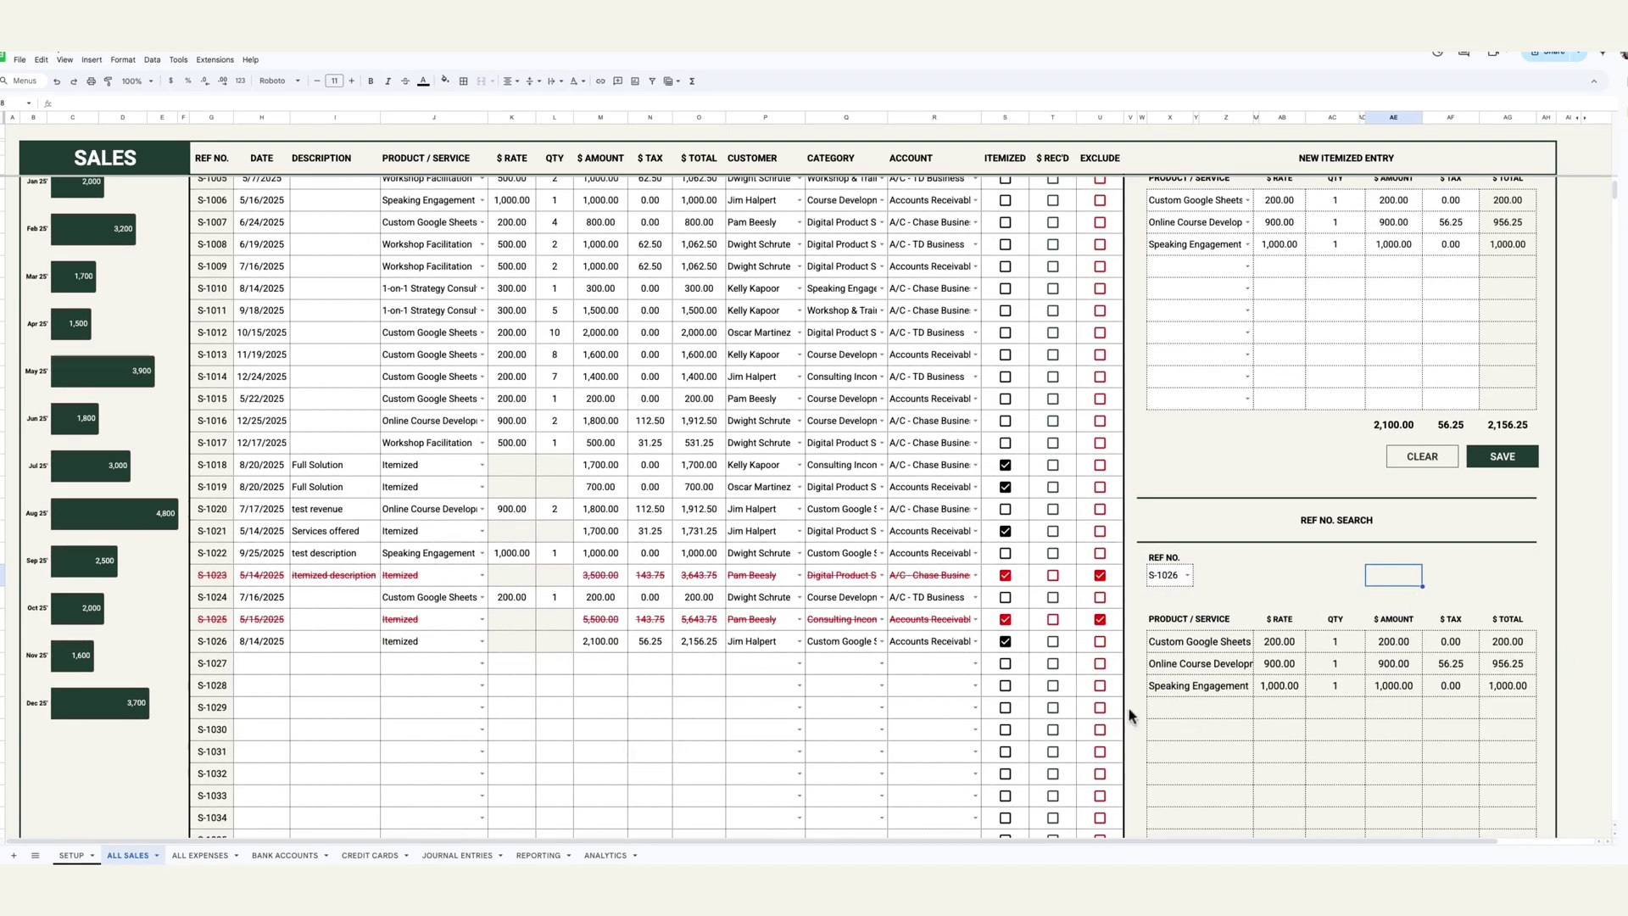
# Step: Try S-1003 in the lookup, switch back to S-1026, and select S-1027's date cell
pyautogui.doubleClick(1187, 577)
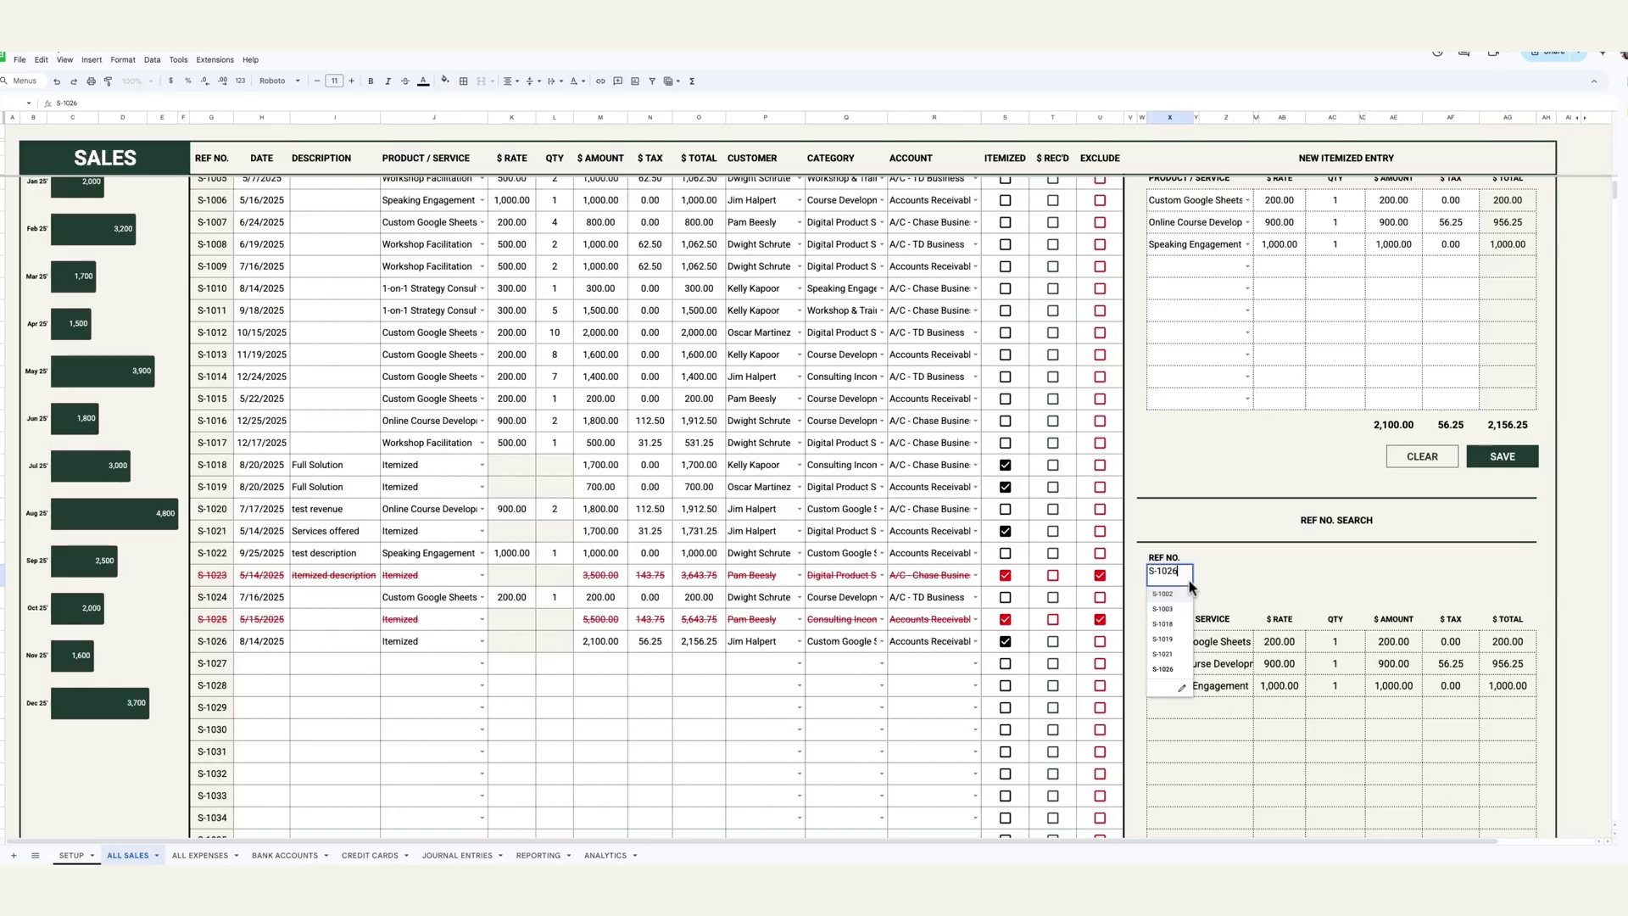
pyautogui.click(1163, 609)
pyautogui.click(1185, 583)
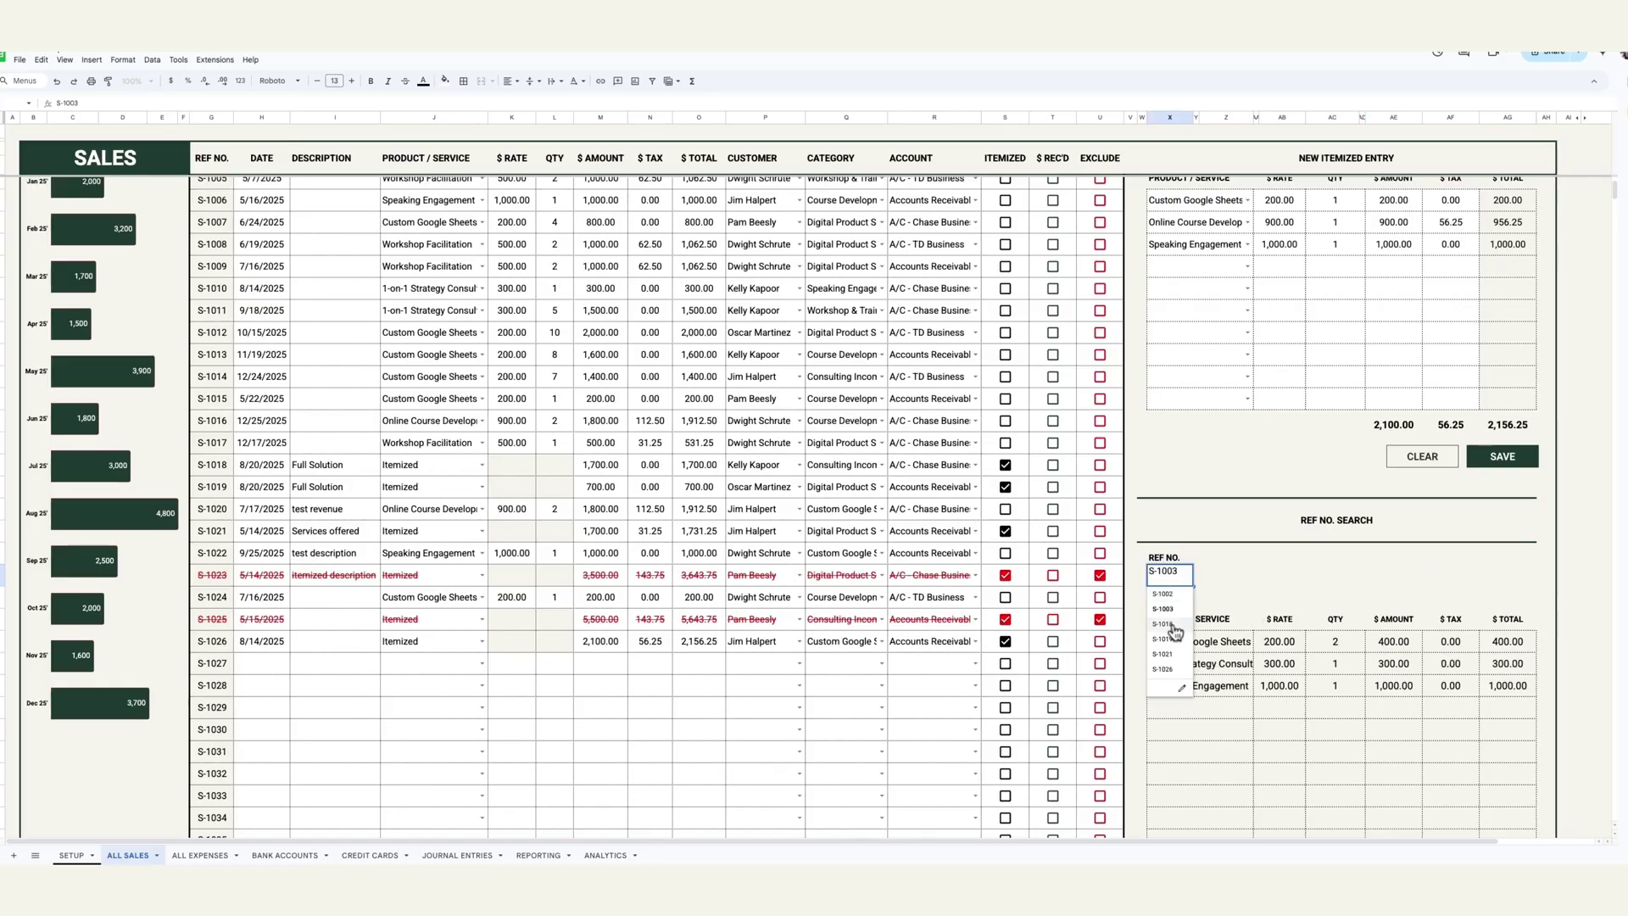
pyautogui.press('Escape')
pyautogui.click(1187, 582)
pyautogui.click(1163, 669)
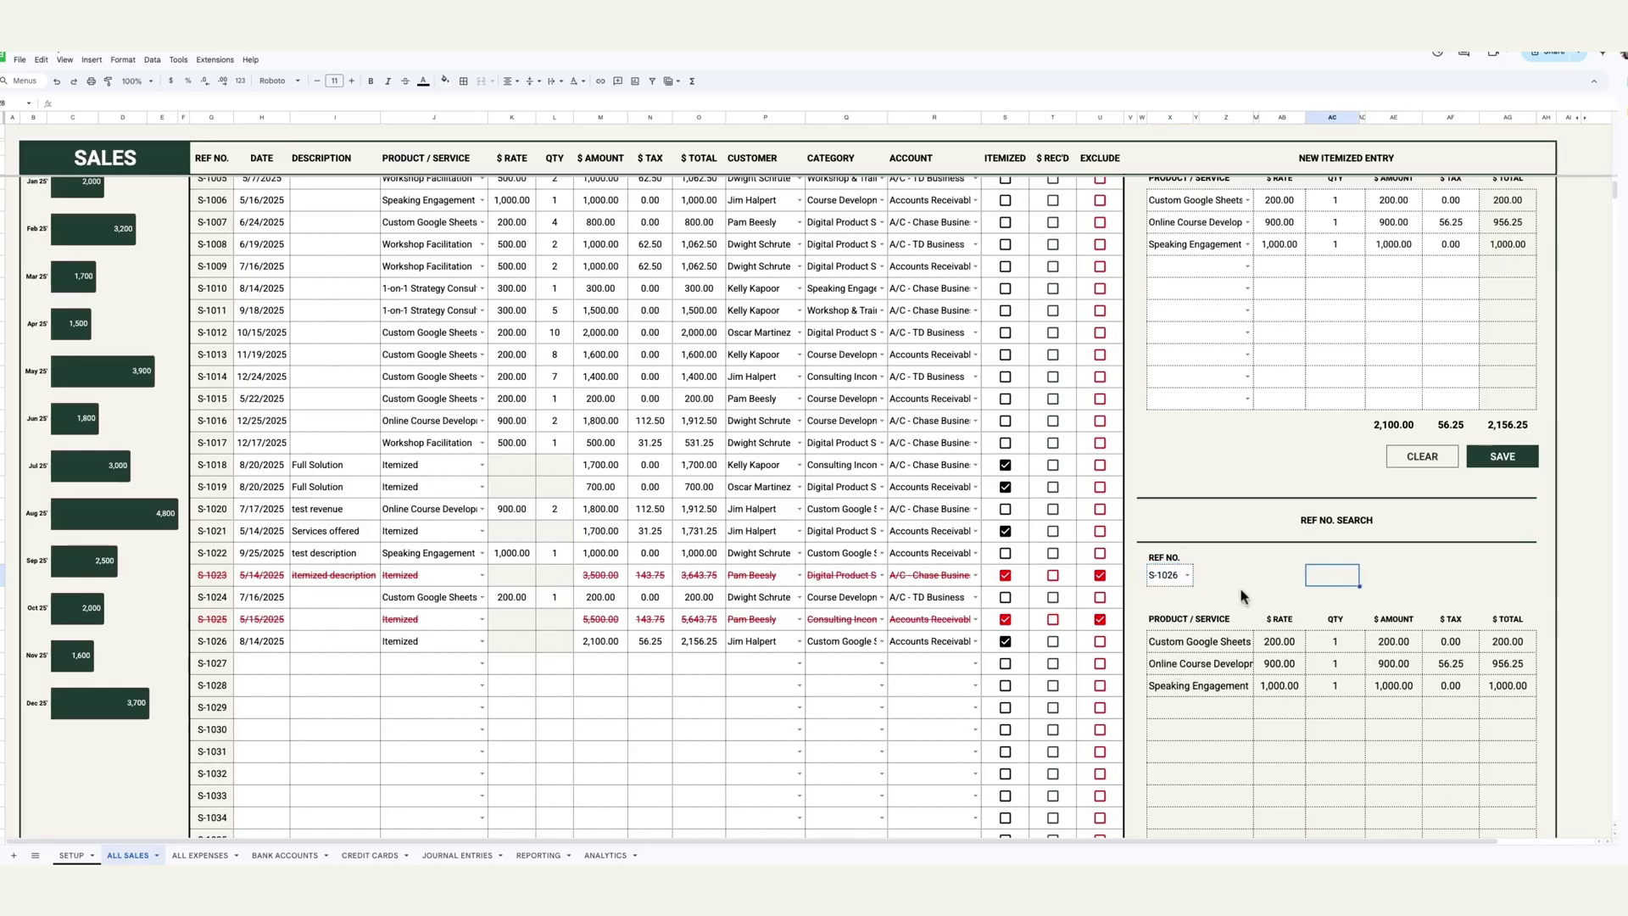
pyautogui.scroll(3, 1239, 659)
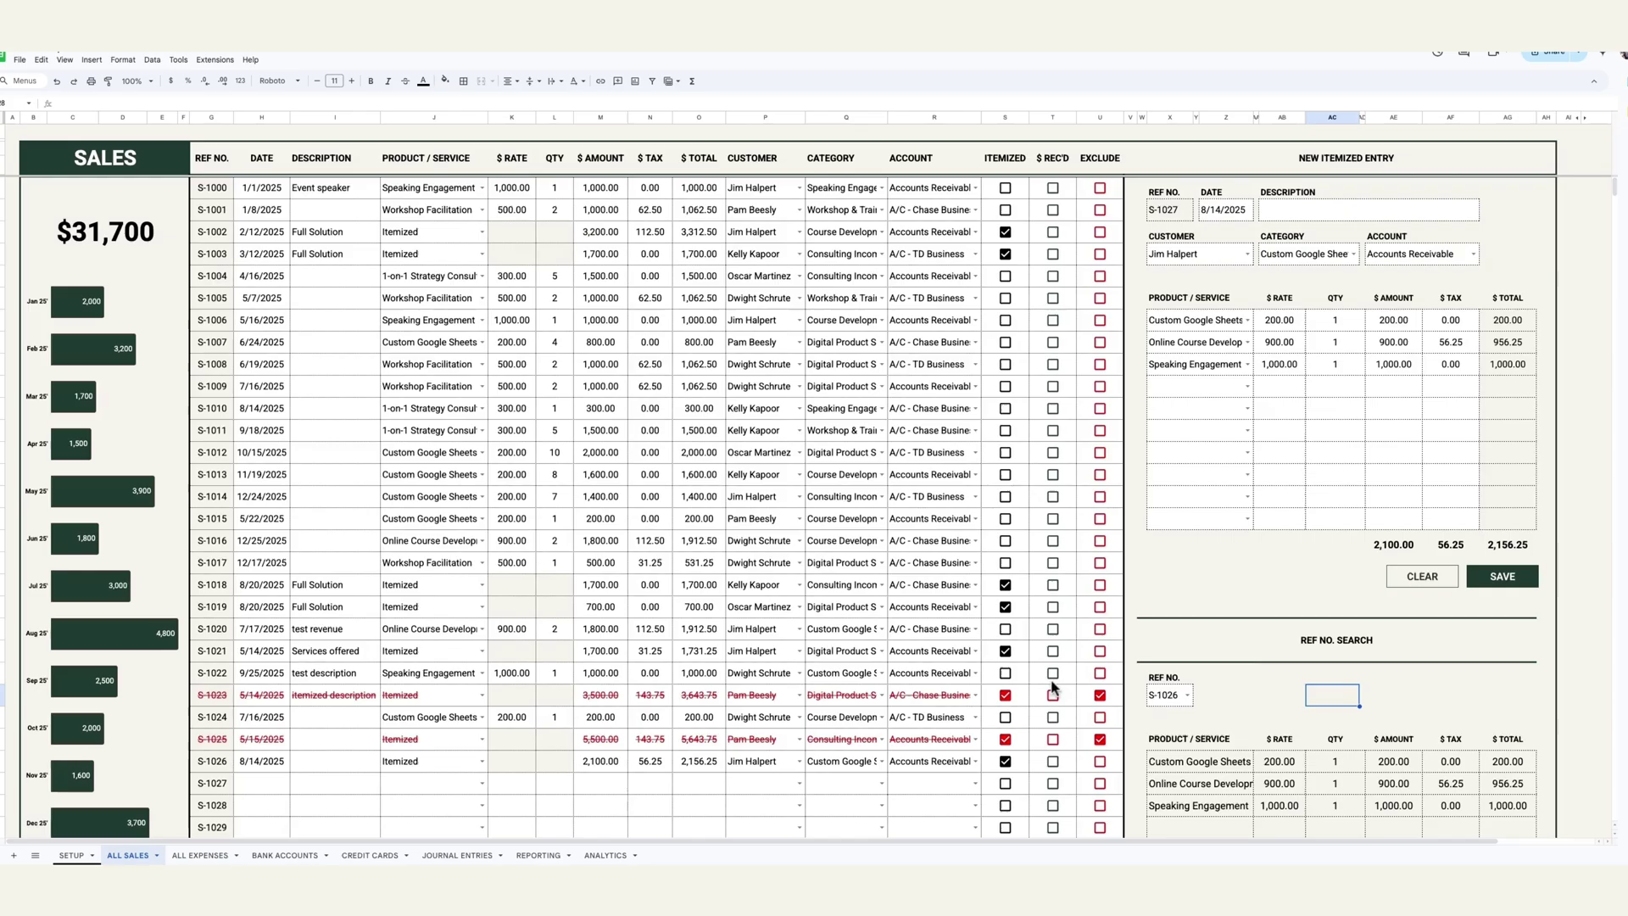
pyautogui.click(259, 784)
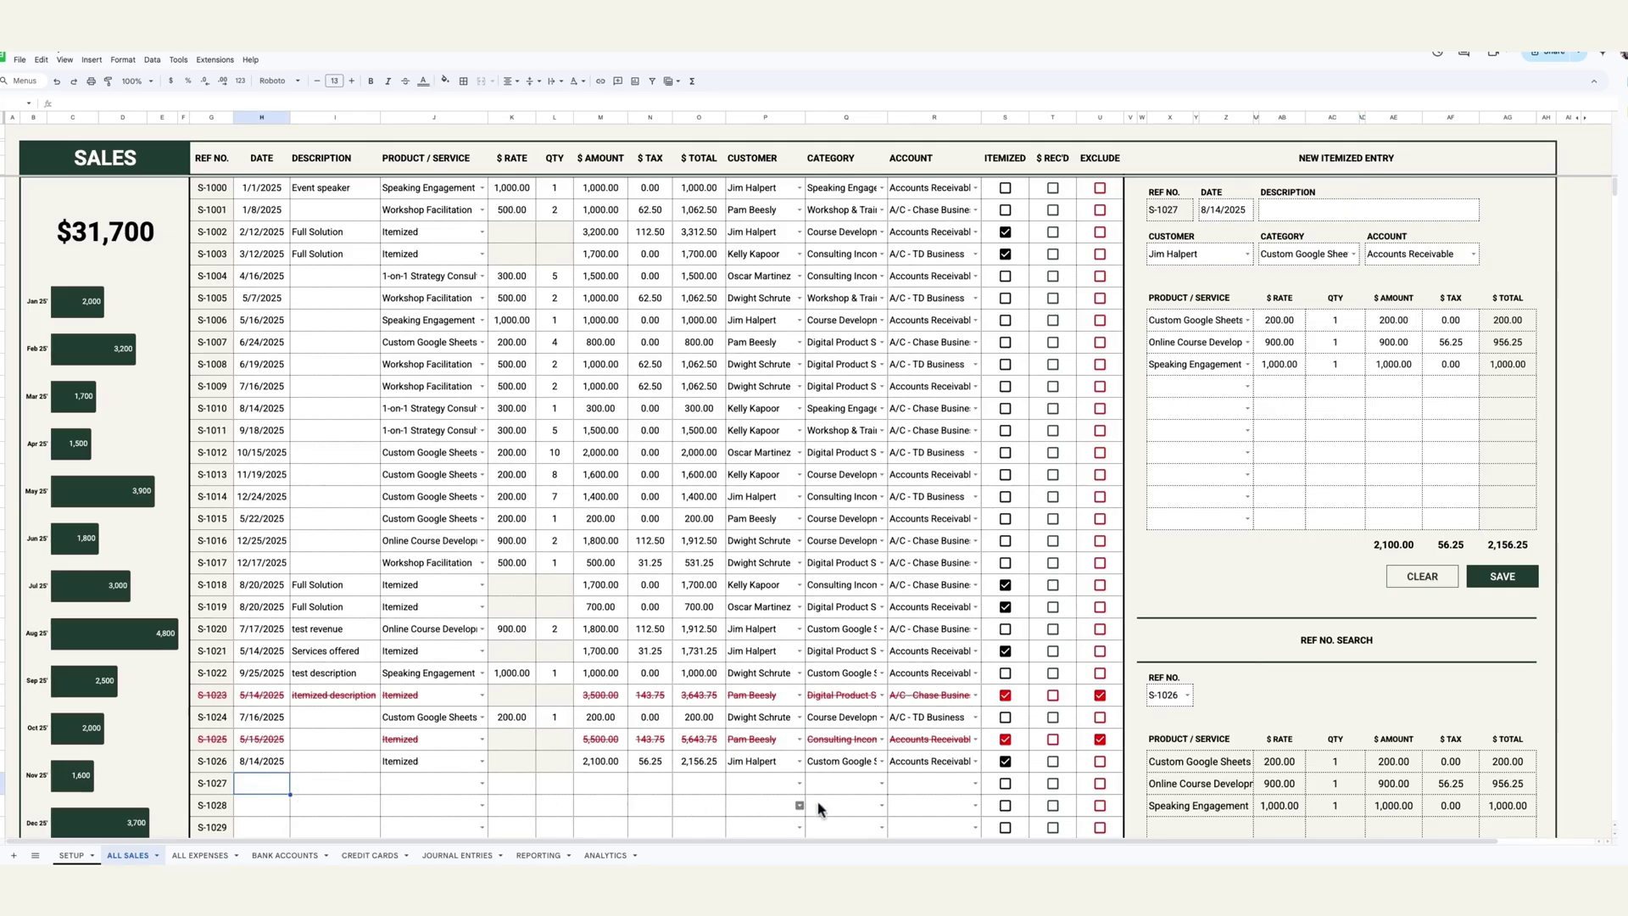
# Step: Date sale S-1027 September 24, 2025 with product Custom Google Sheets
pyautogui.doubleClick(278, 788)
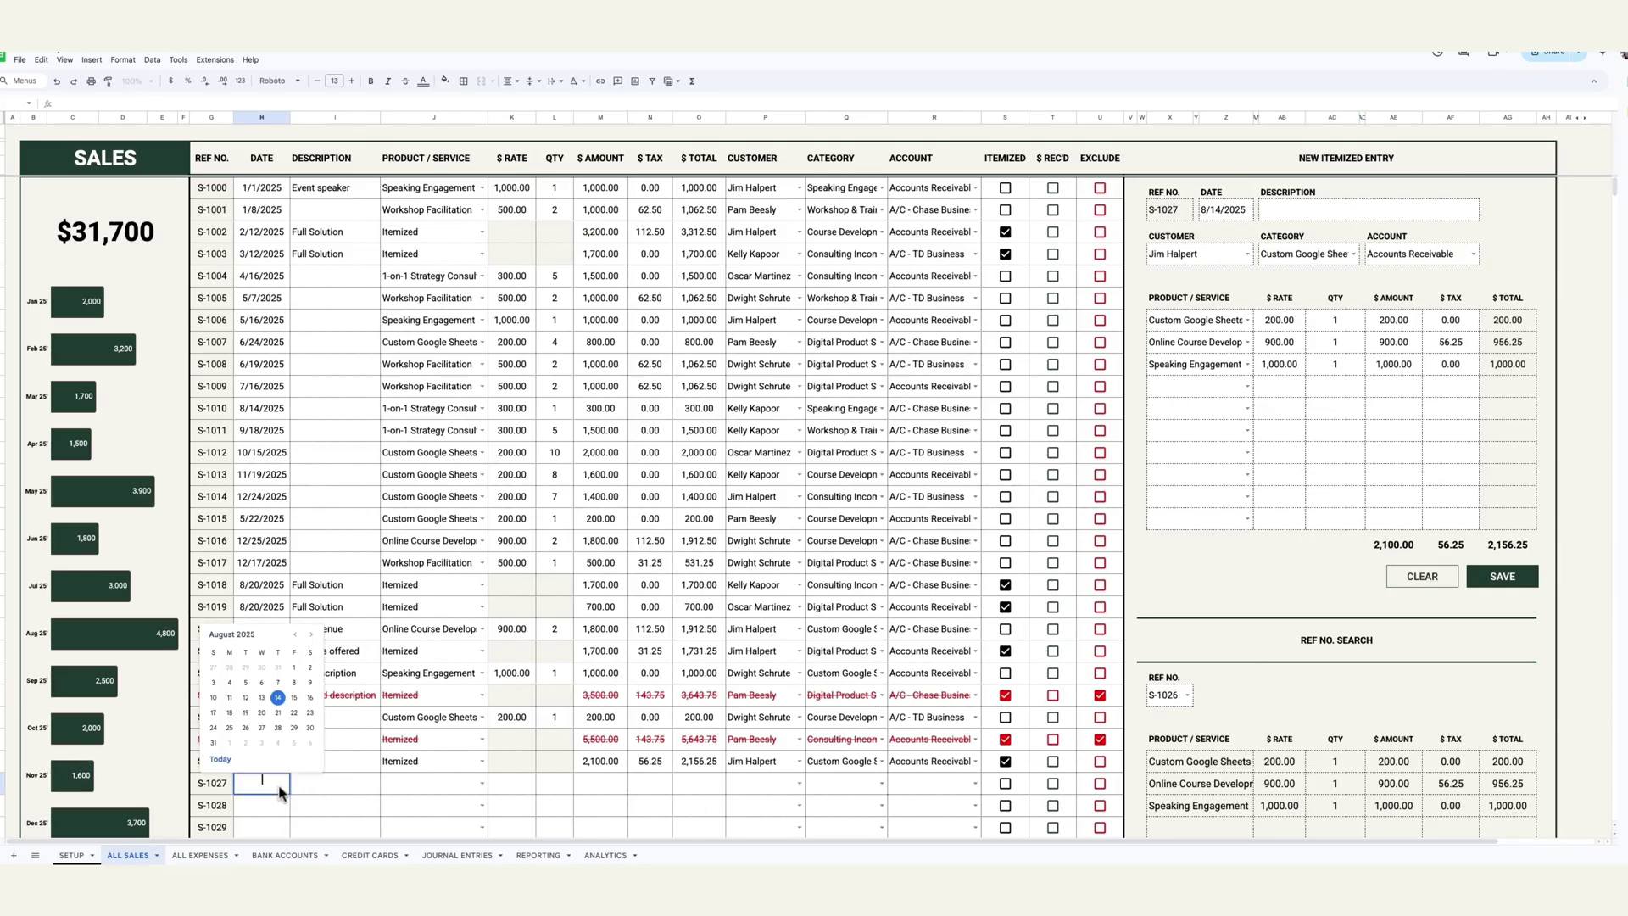
pyautogui.click(312, 634)
pyautogui.click(261, 716)
pyautogui.click(480, 761)
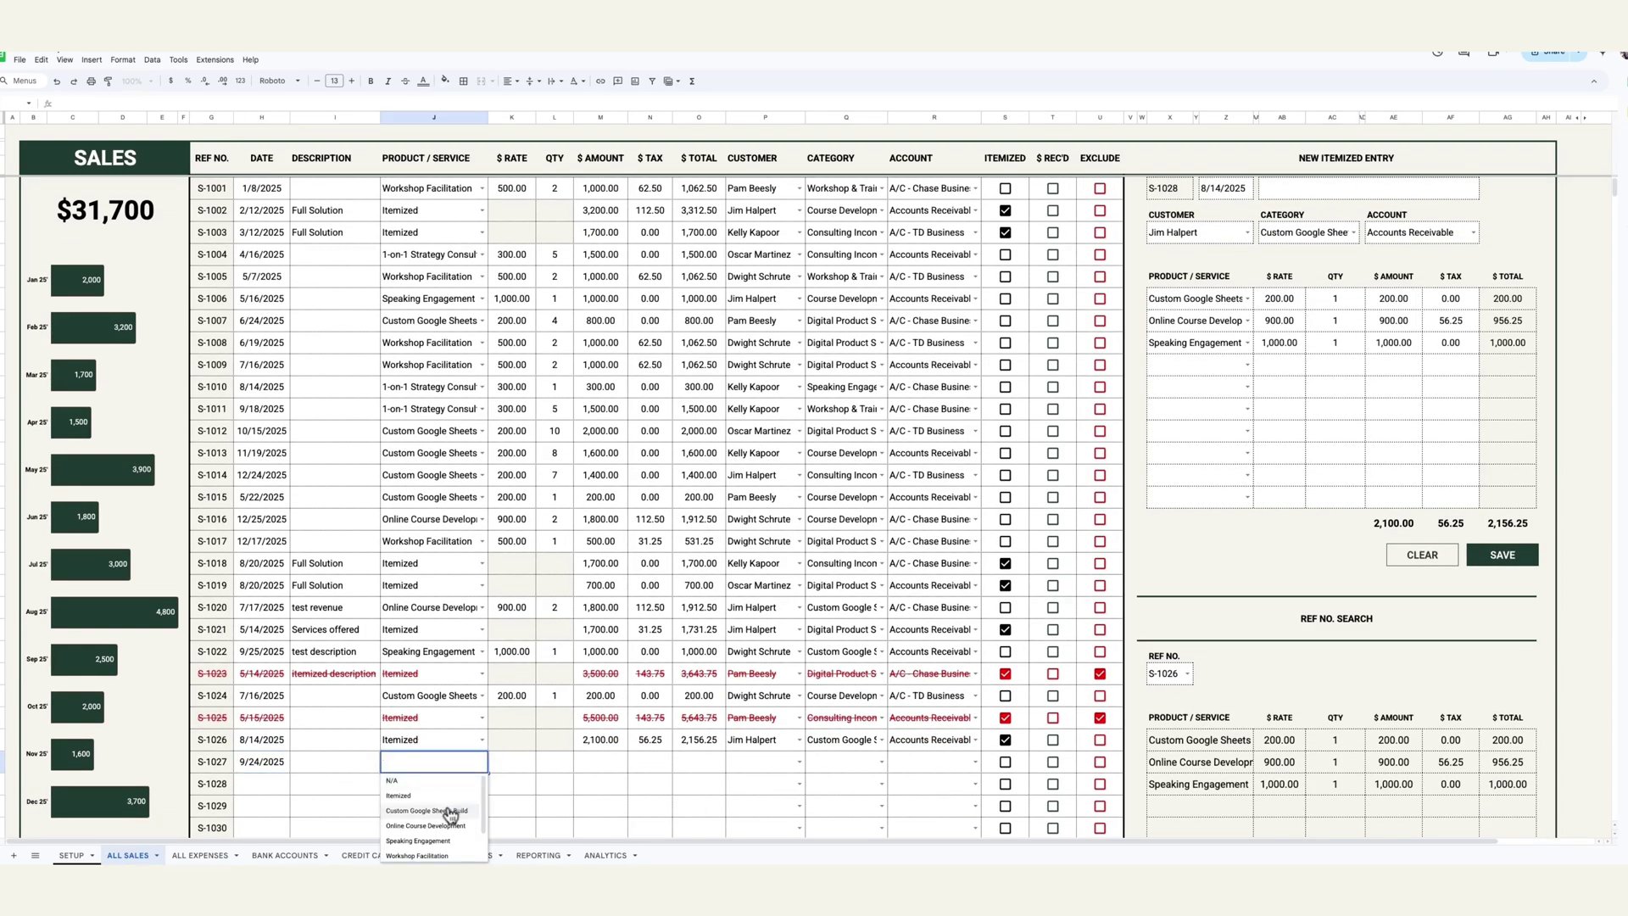
pyautogui.click(449, 812)
# Step: Move to the ALL EXPENSES sheet showing $21,065 total
pyautogui.click(543, 799)
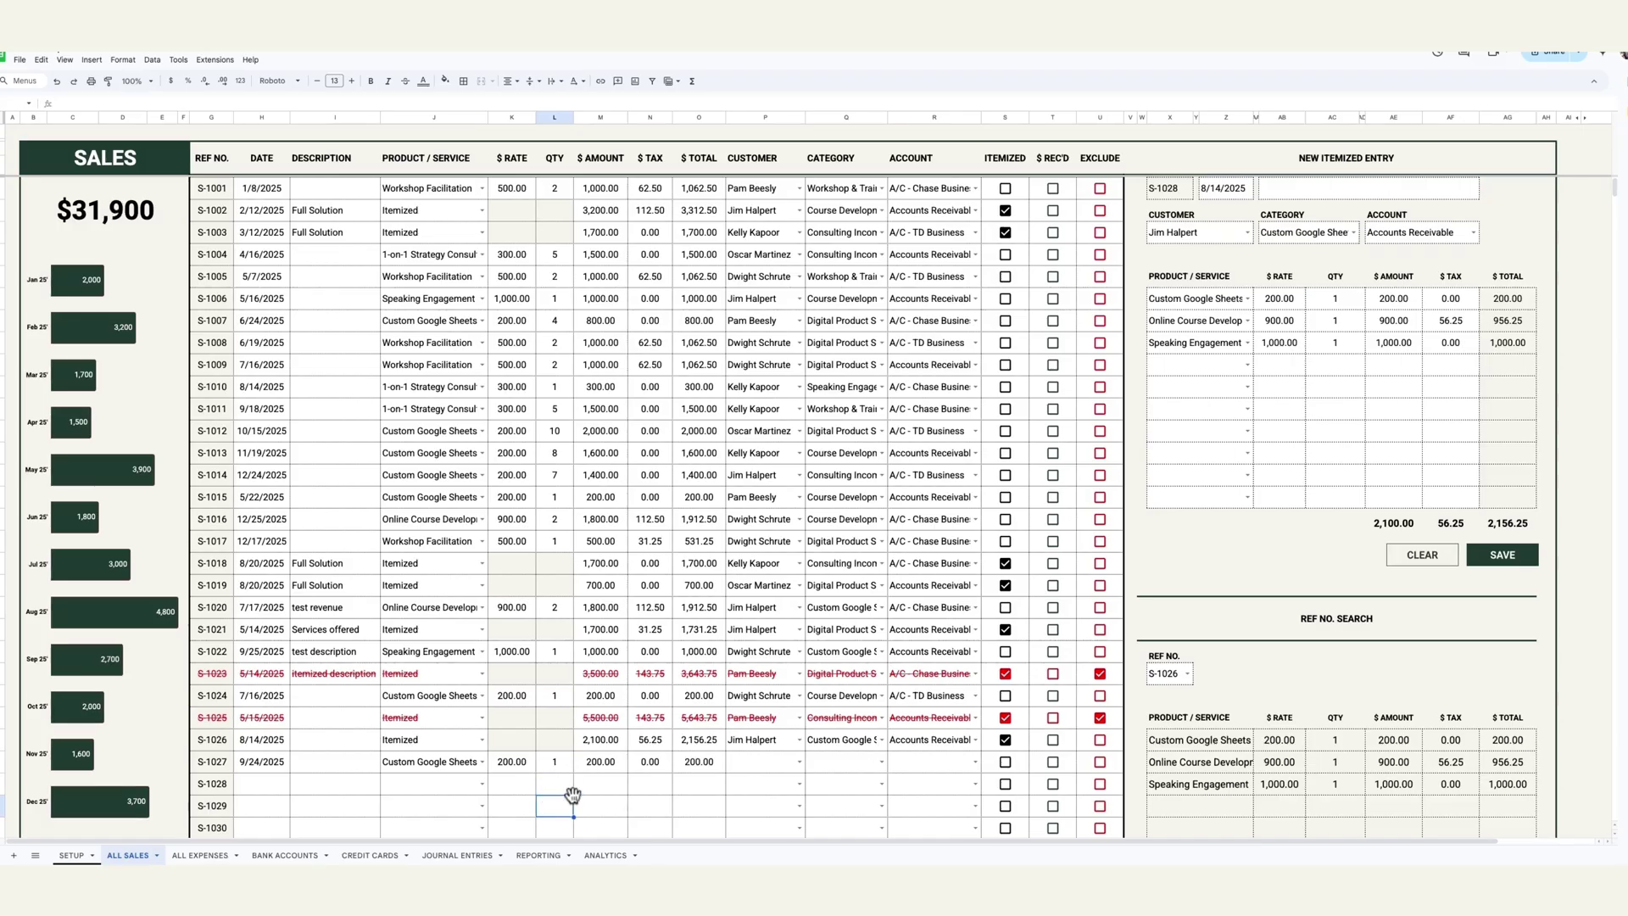
pyautogui.scroll(-3, 831, 729)
pyautogui.scroll(4, 875, 721)
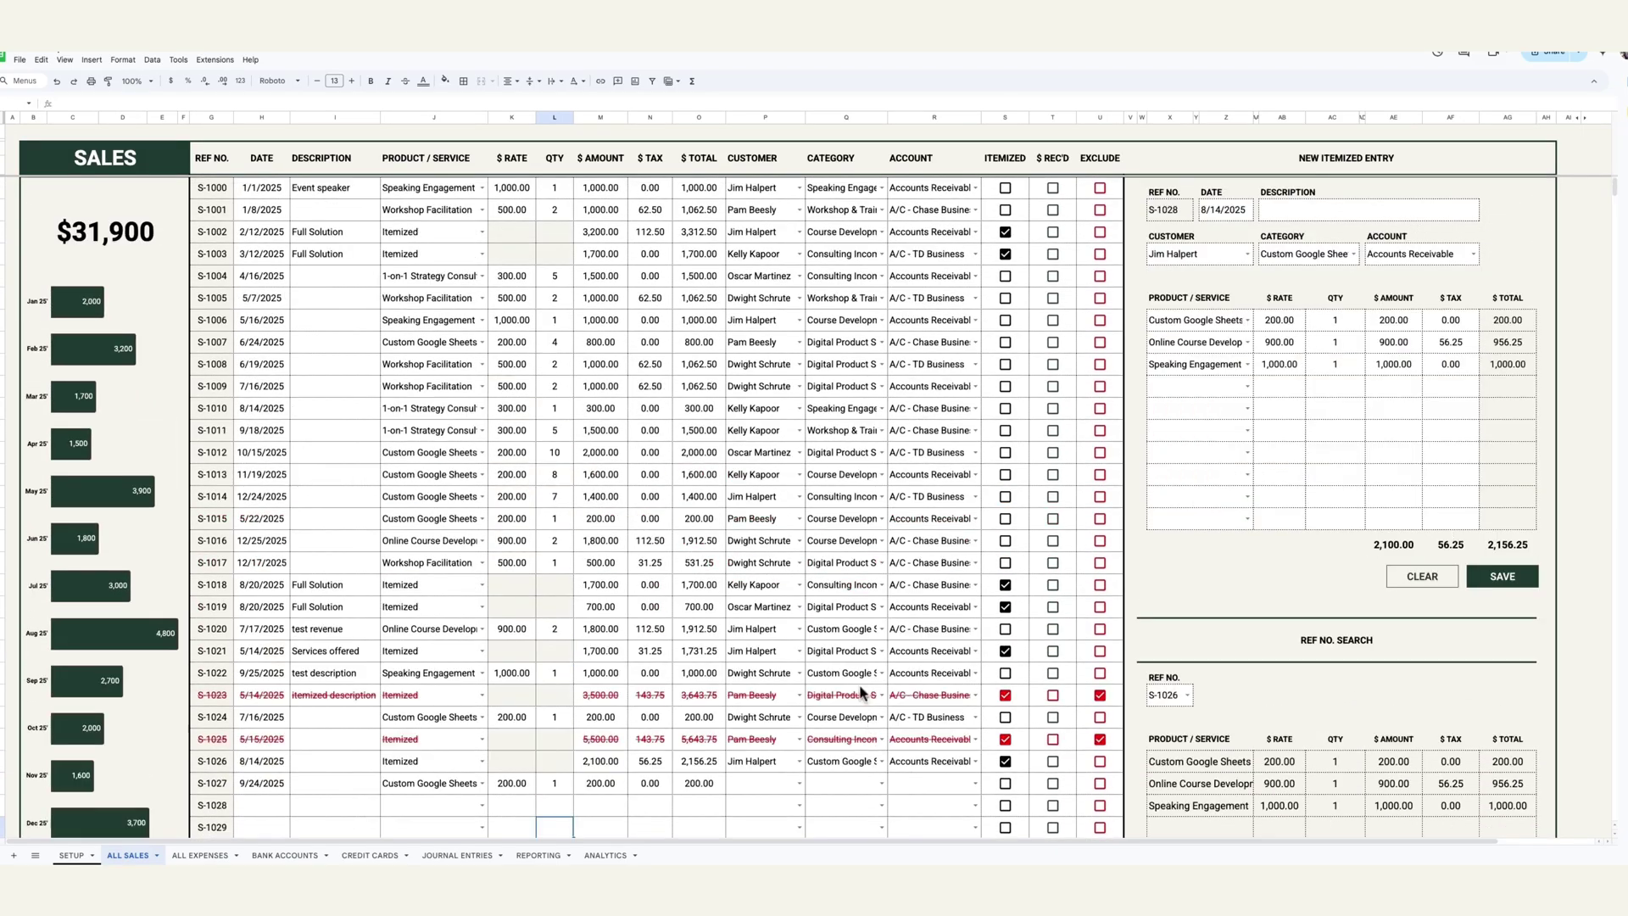
pyautogui.click(200, 855)
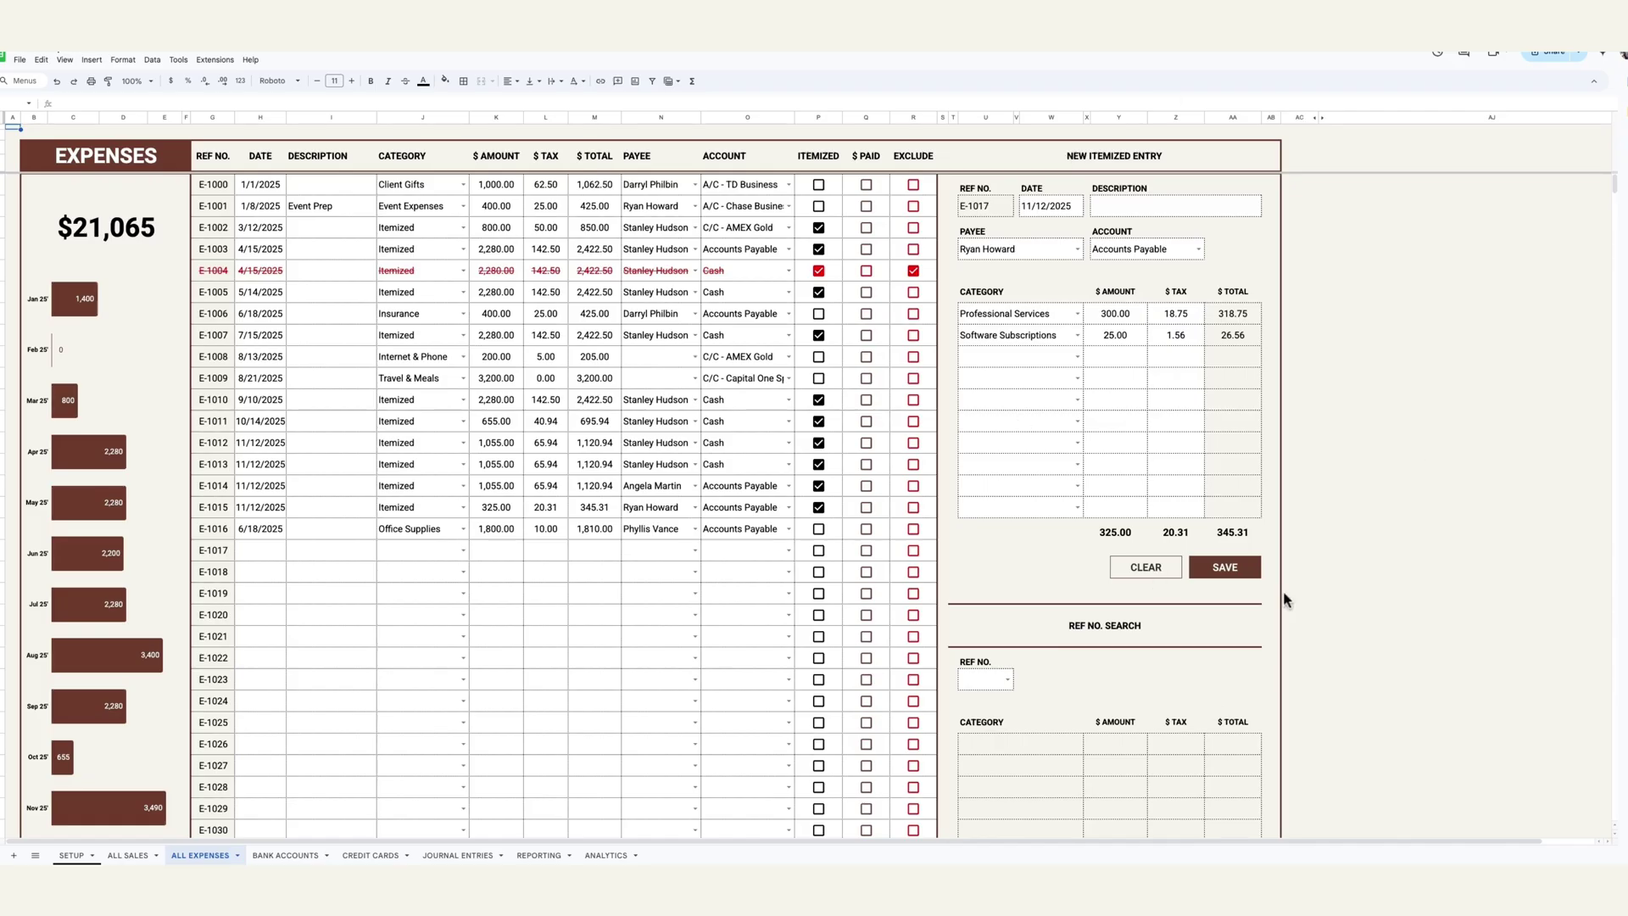
# Step: Save itemized expense E-1017 for 345.31 and dismiss the script's completion message
pyautogui.click(1223, 570)
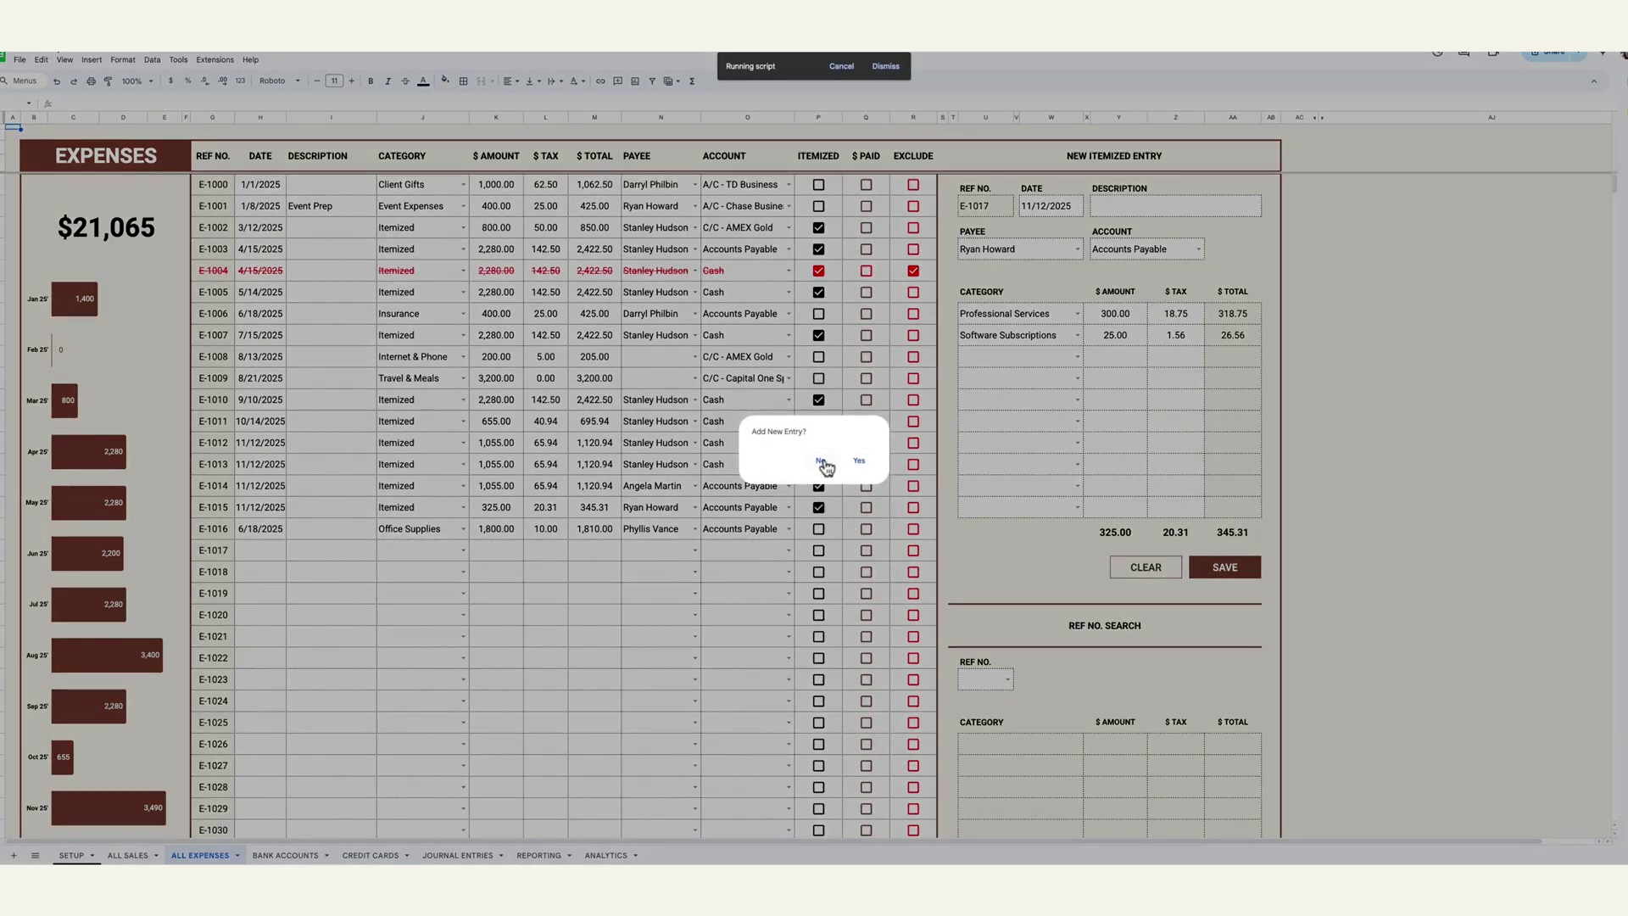
pyautogui.click(863, 466)
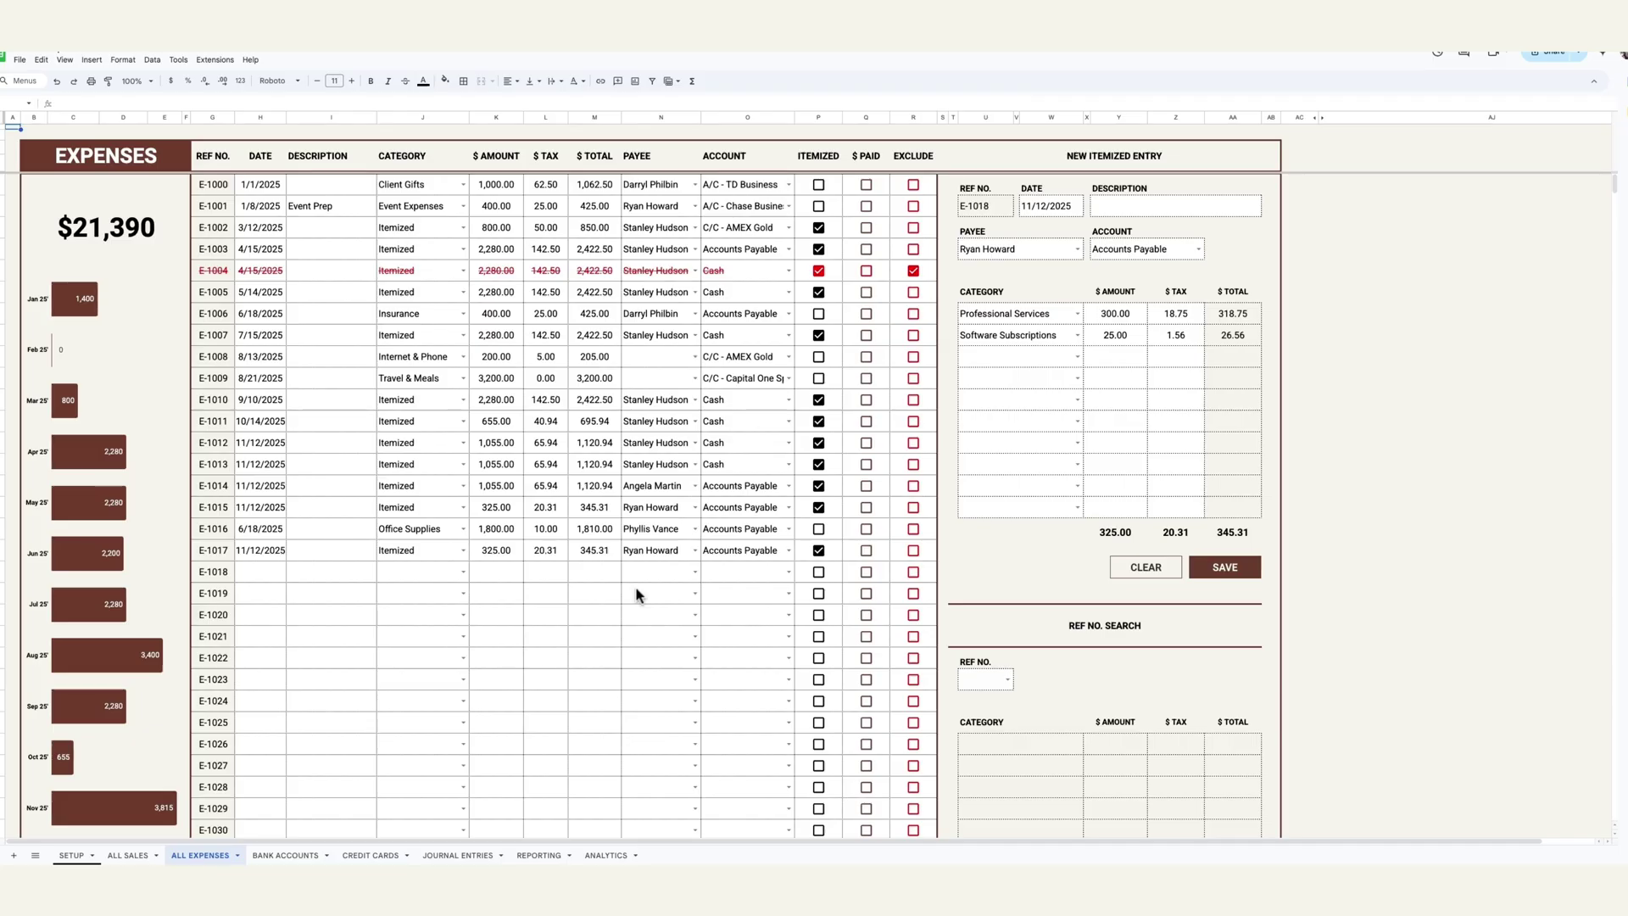
# Step: On All Expenses, mark E-1017, E-1015, E-1010 and E-1011 as paid, then clear those marks
pyautogui.click(127, 854)
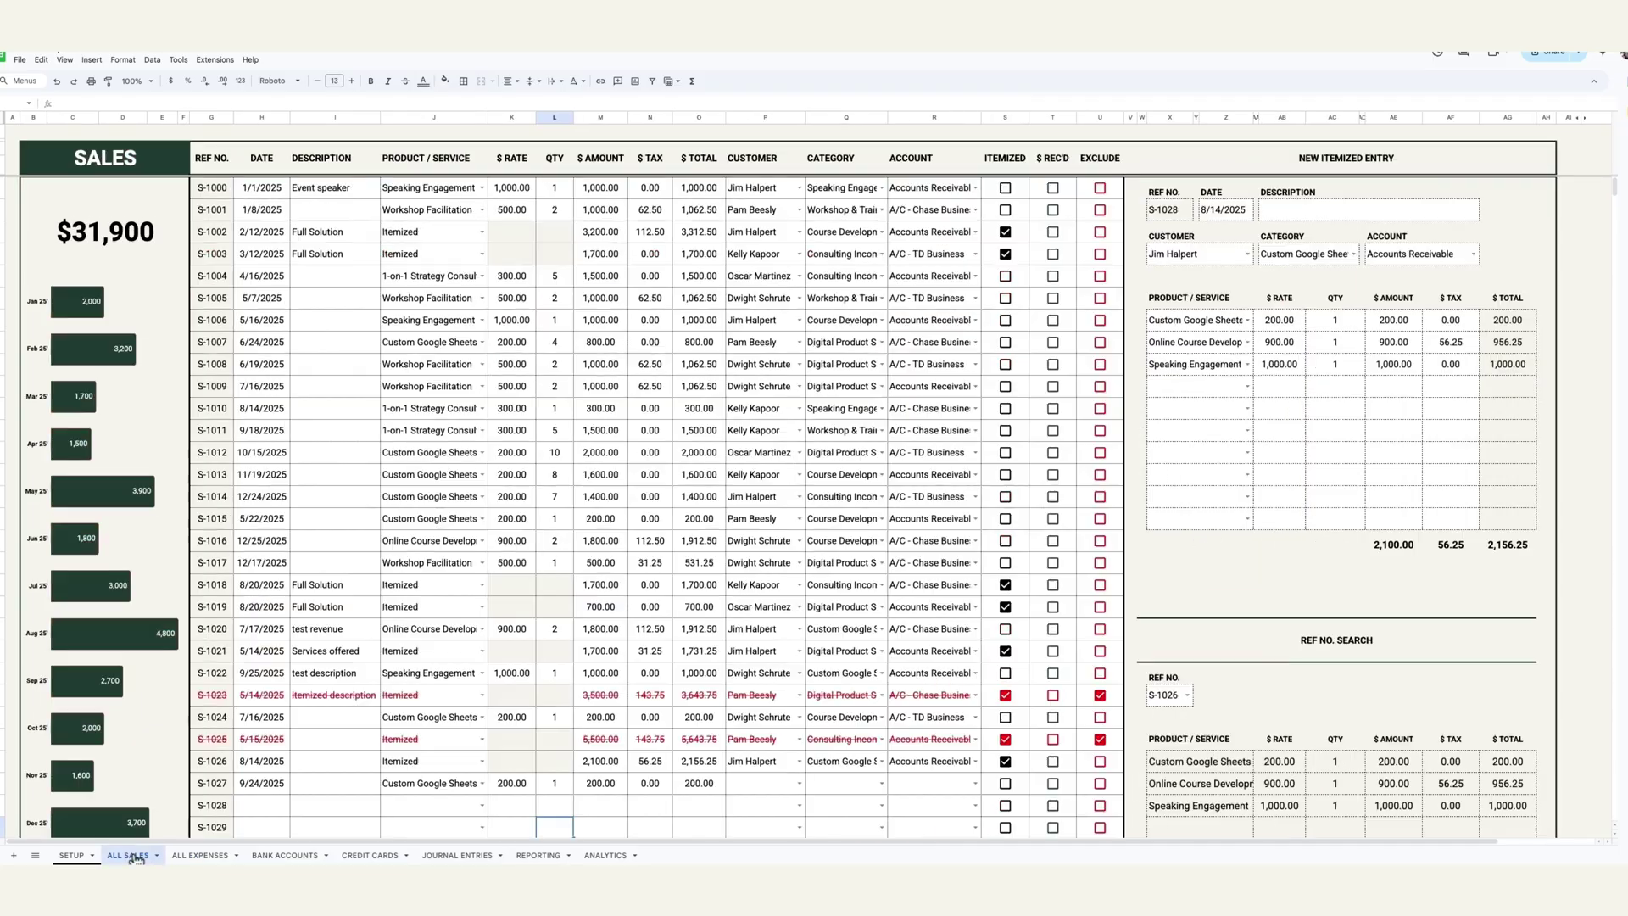
pyautogui.click(188, 857)
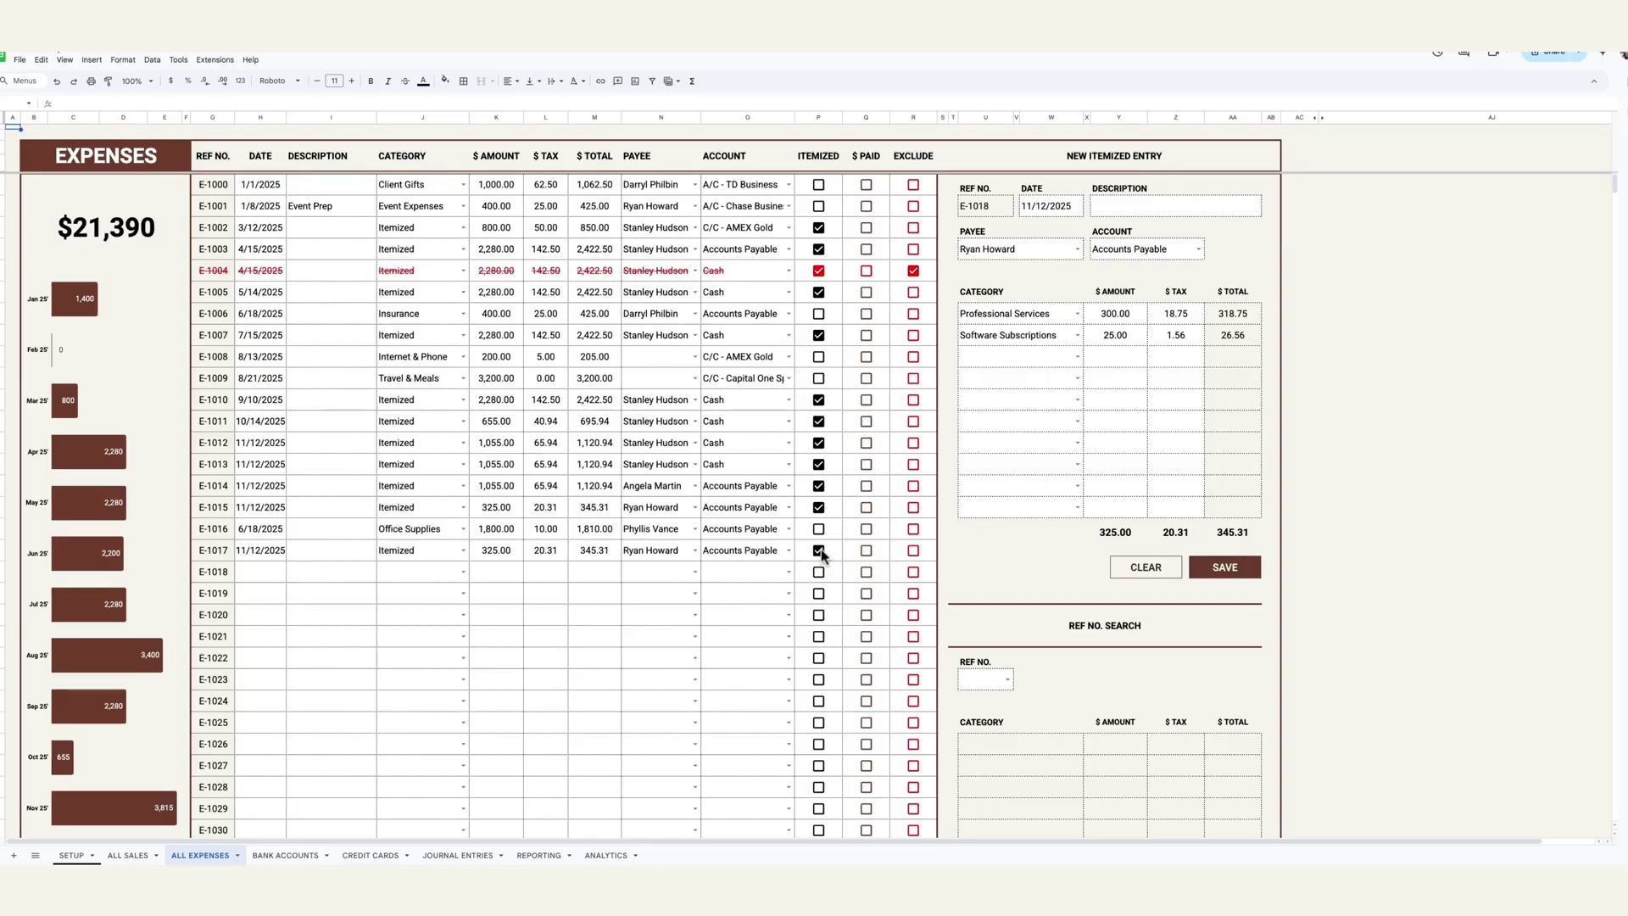
pyautogui.click(867, 552)
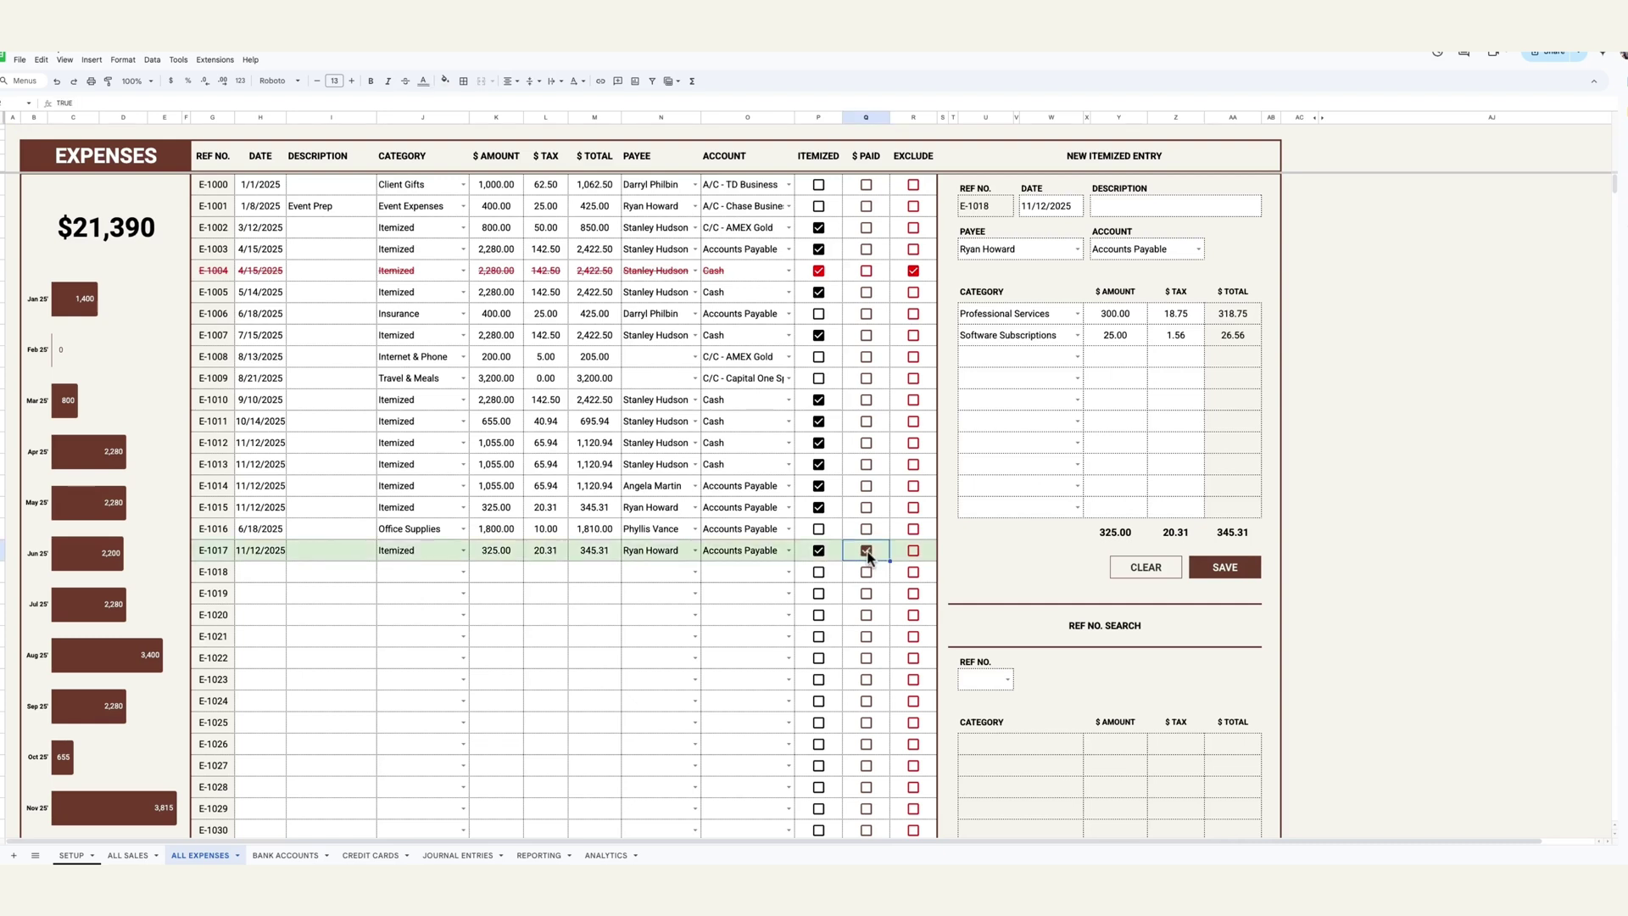
pyautogui.click(866, 508)
pyautogui.click(865, 399)
pyautogui.click(866, 422)
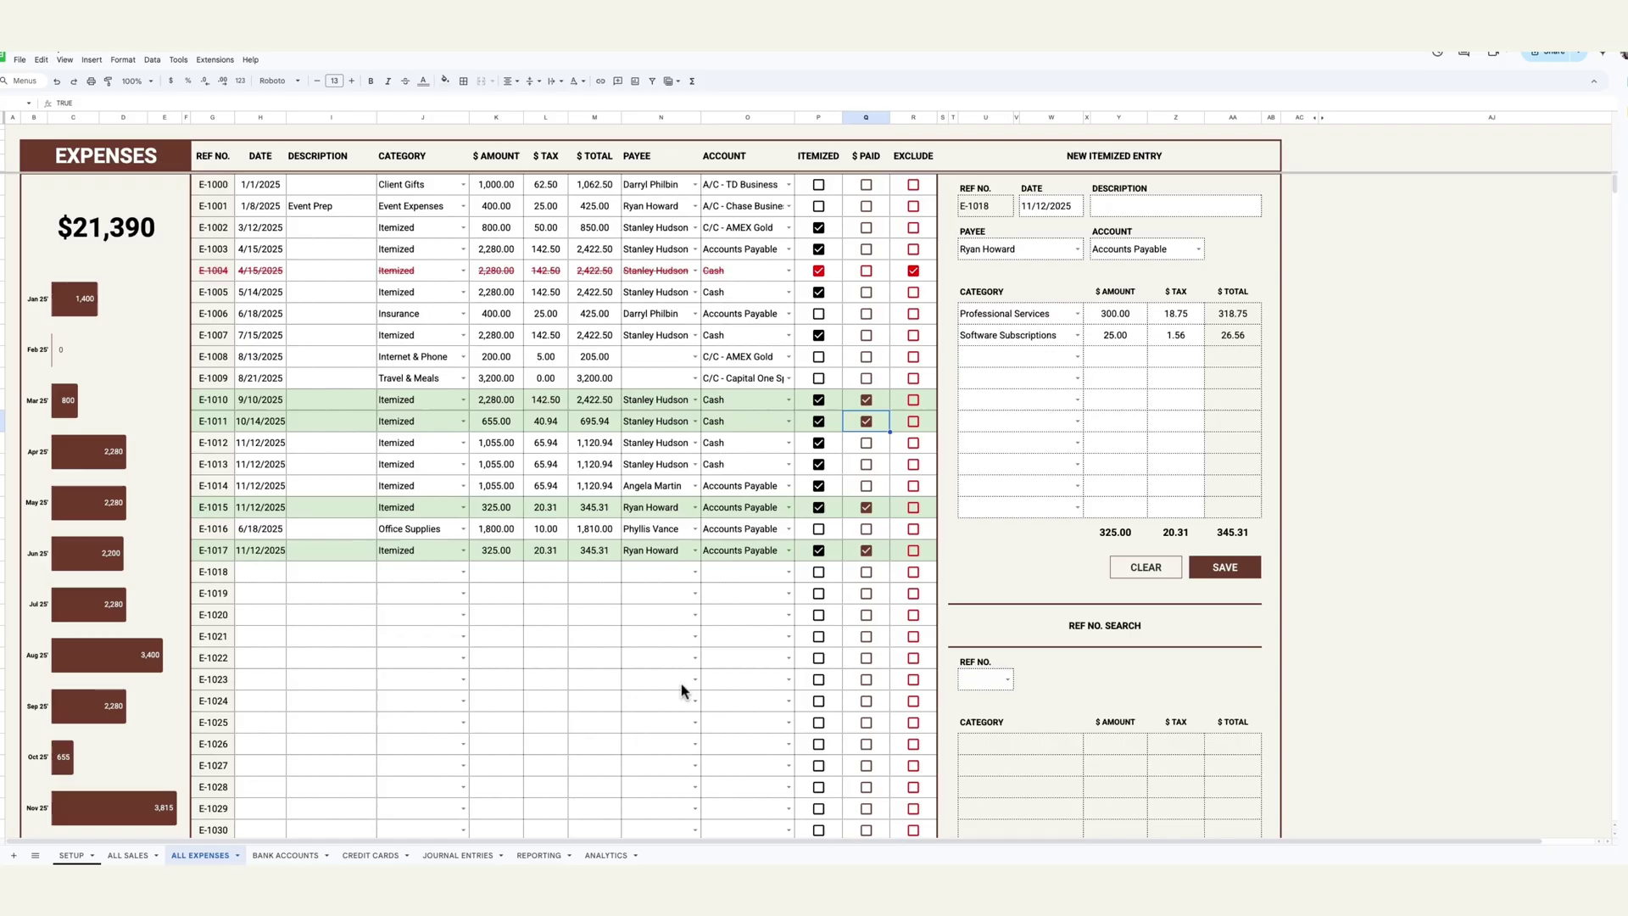
pyautogui.click(865, 400)
pyautogui.click(866, 422)
pyautogui.click(866, 507)
pyautogui.click(865, 550)
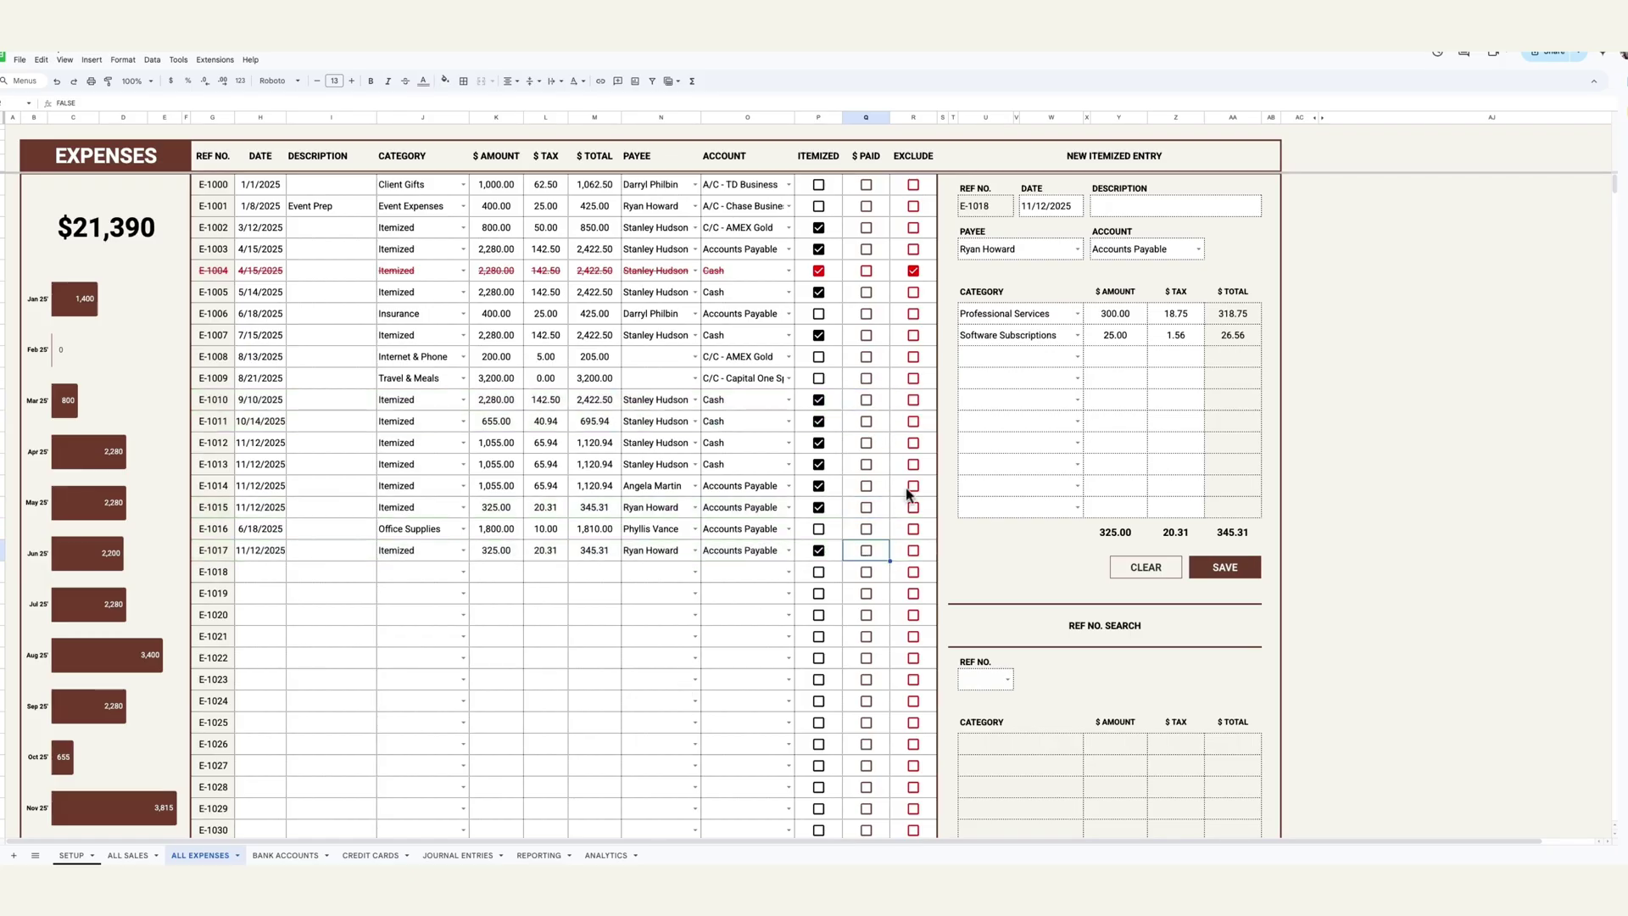
# Step: Exclude expense E-1013, briefly exclude then re-include E-1009 to E-1011, and return to All Sales
pyautogui.click(913, 464)
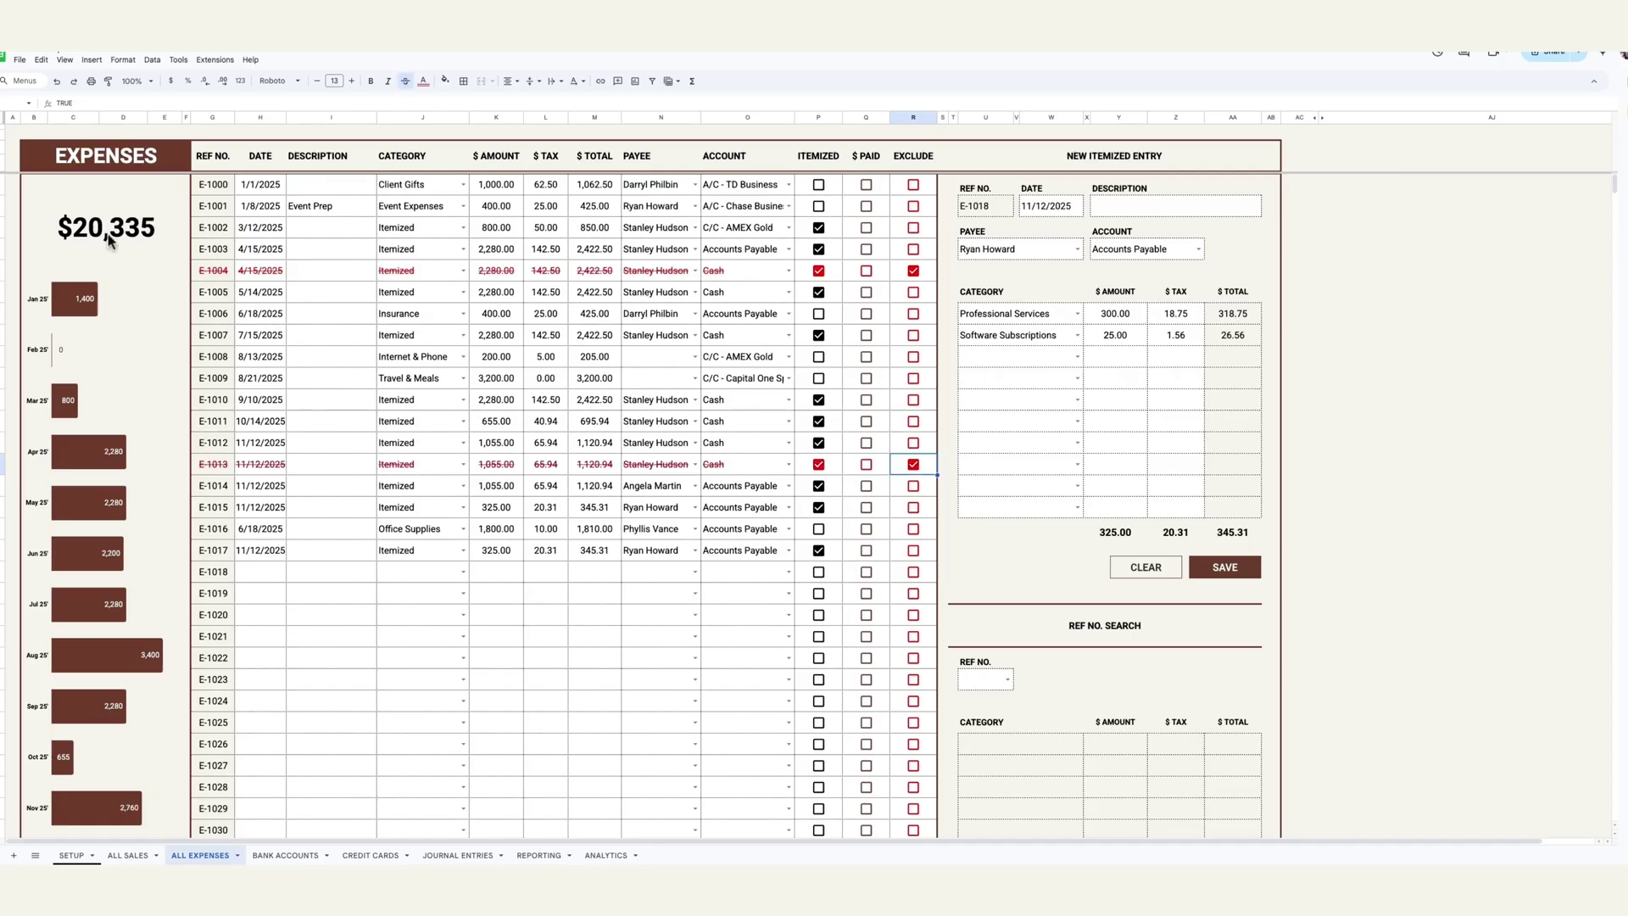
pyautogui.click(913, 421)
pyautogui.click(913, 400)
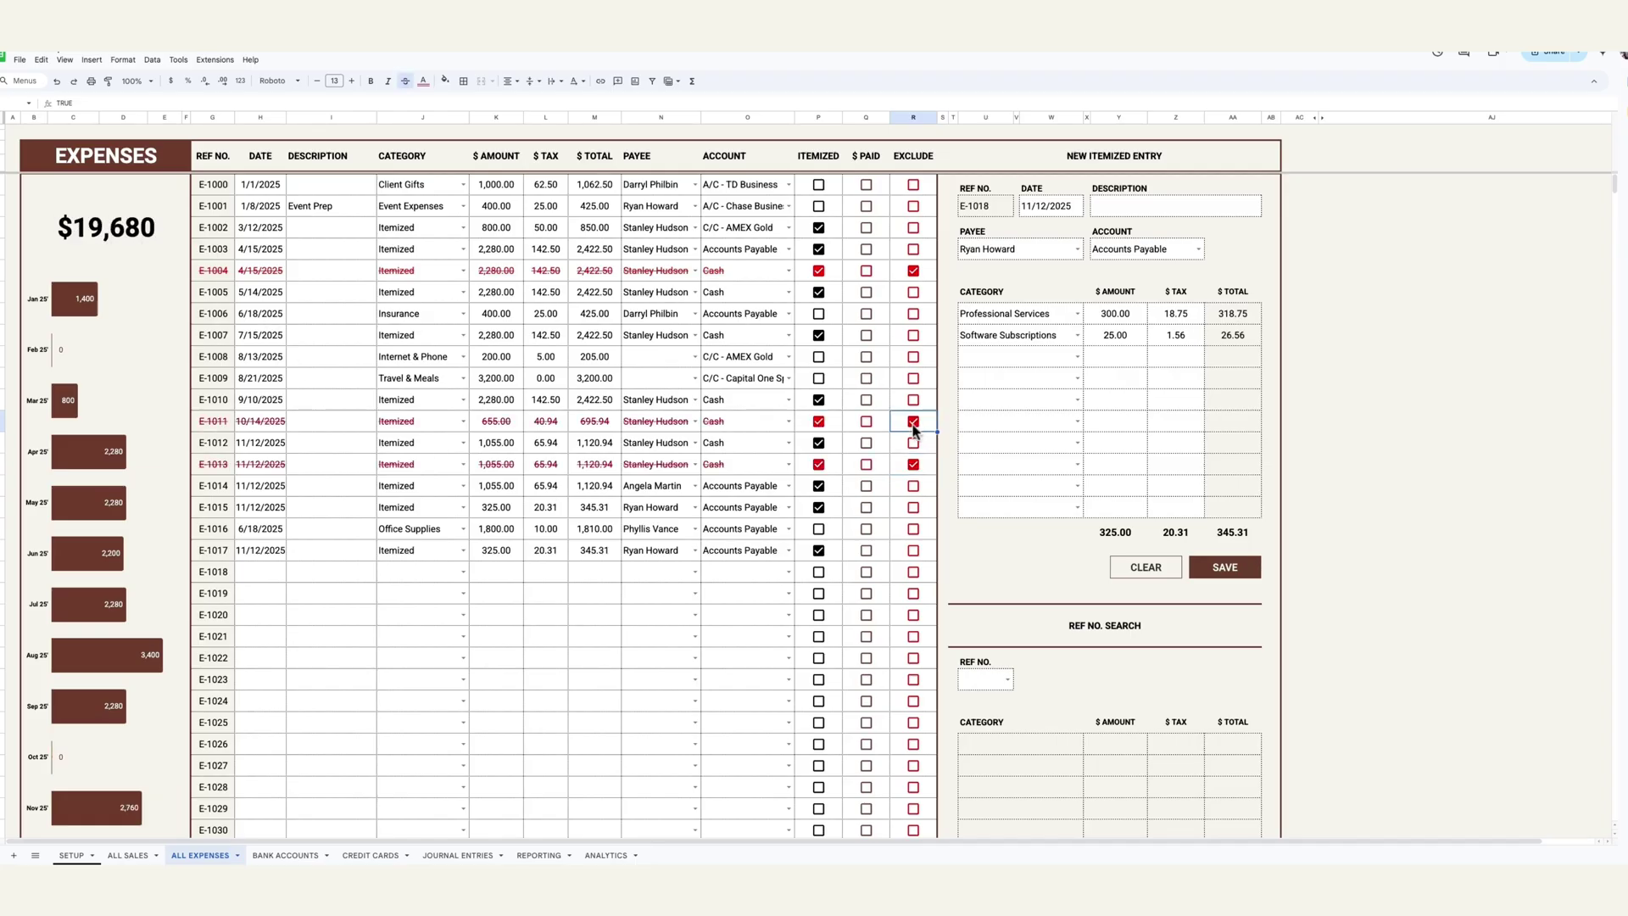
pyautogui.click(913, 378)
pyautogui.click(913, 378)
pyautogui.click(913, 399)
pyautogui.click(913, 422)
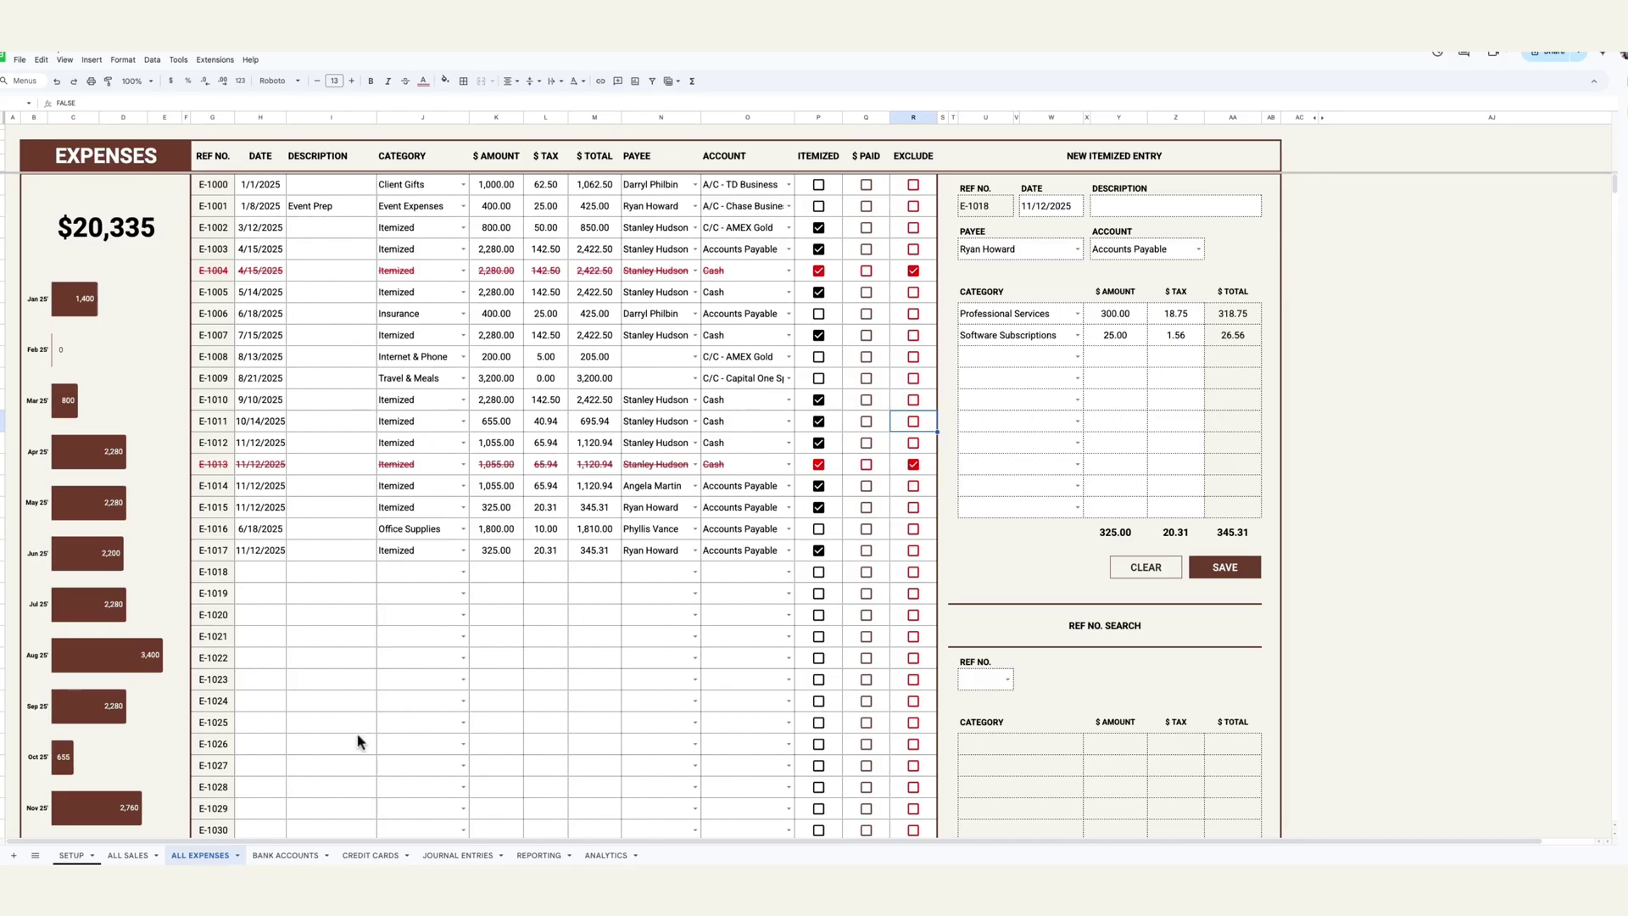
pyautogui.click(128, 854)
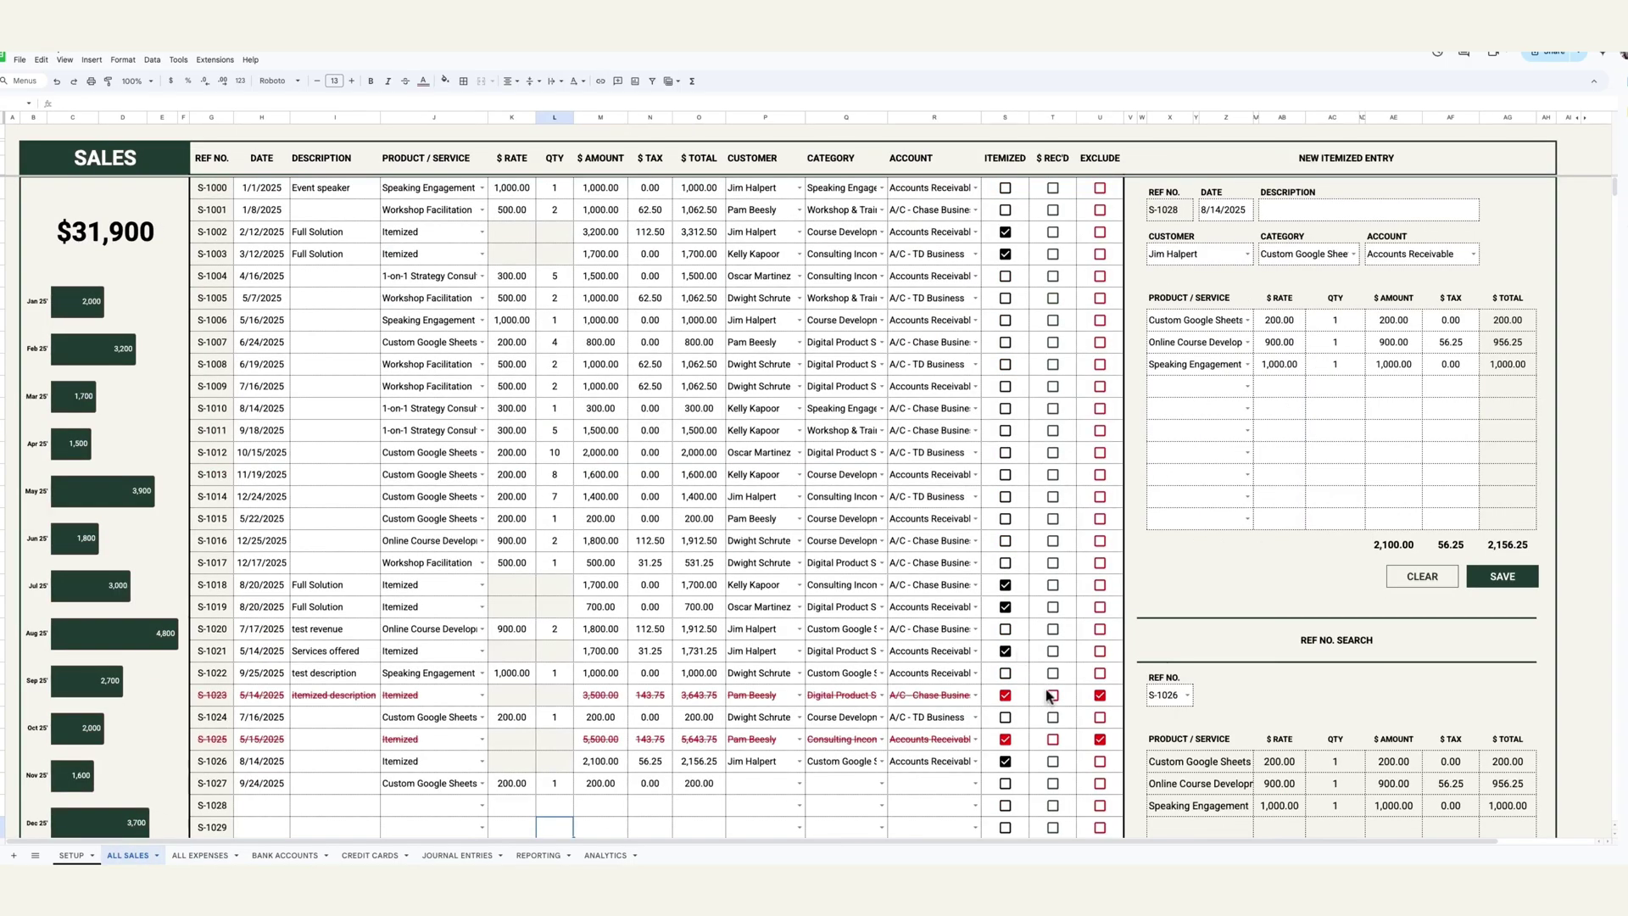
# Step: Exclude sales S-1020 and S-1017, mark S-1015 and S-1012 received, then open Bank Accounts
pyautogui.click(1099, 628)
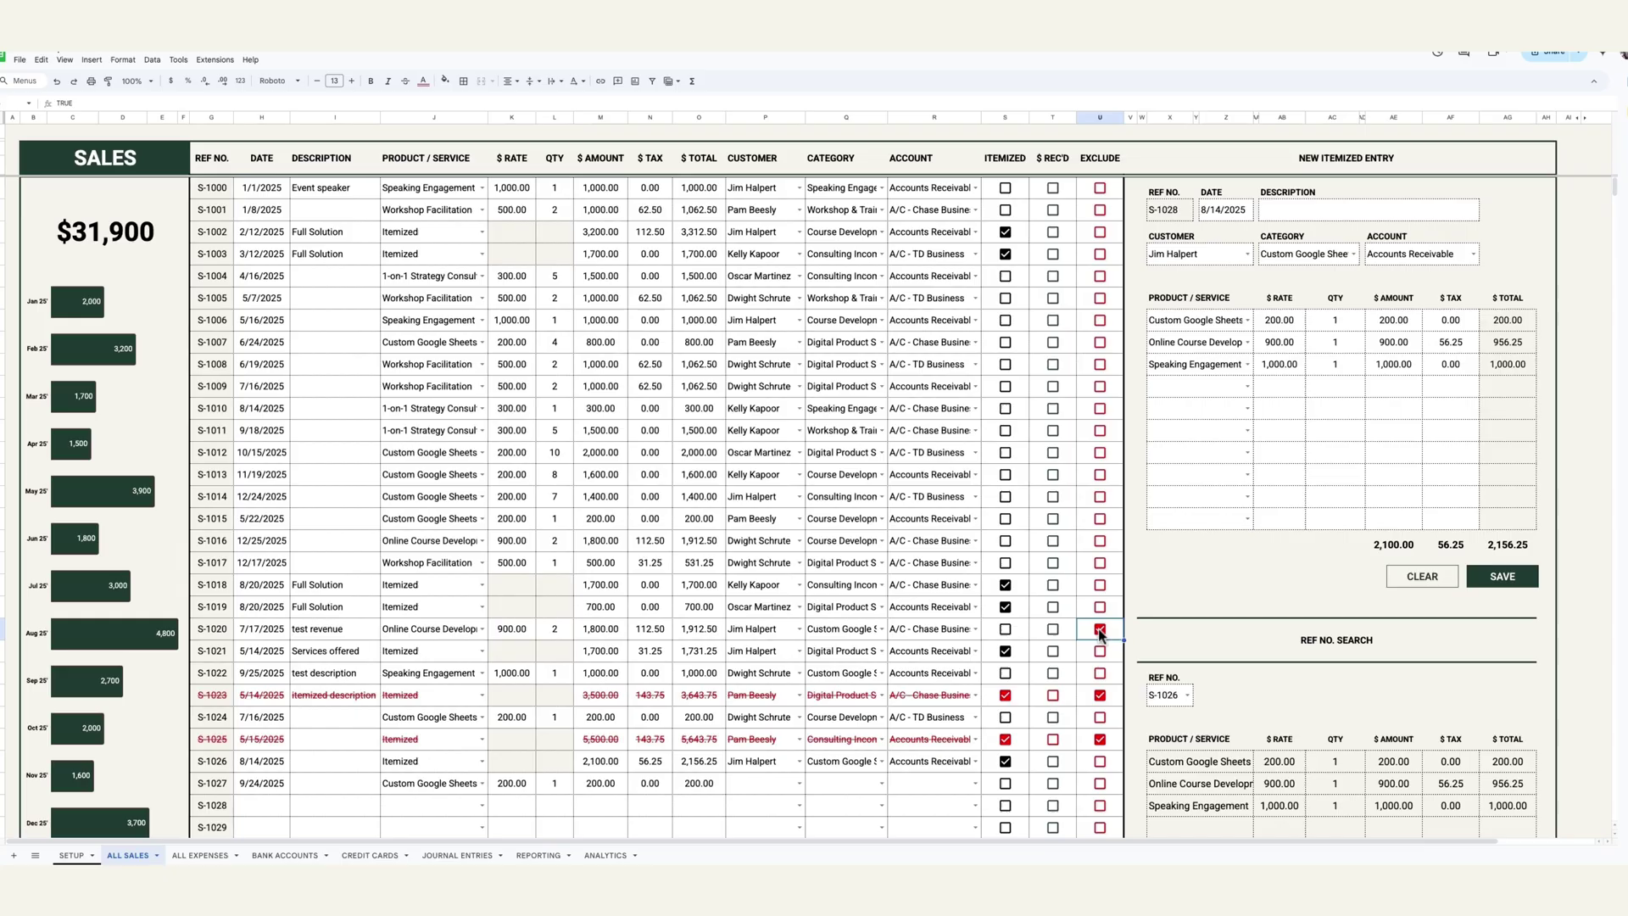
pyautogui.click(1099, 563)
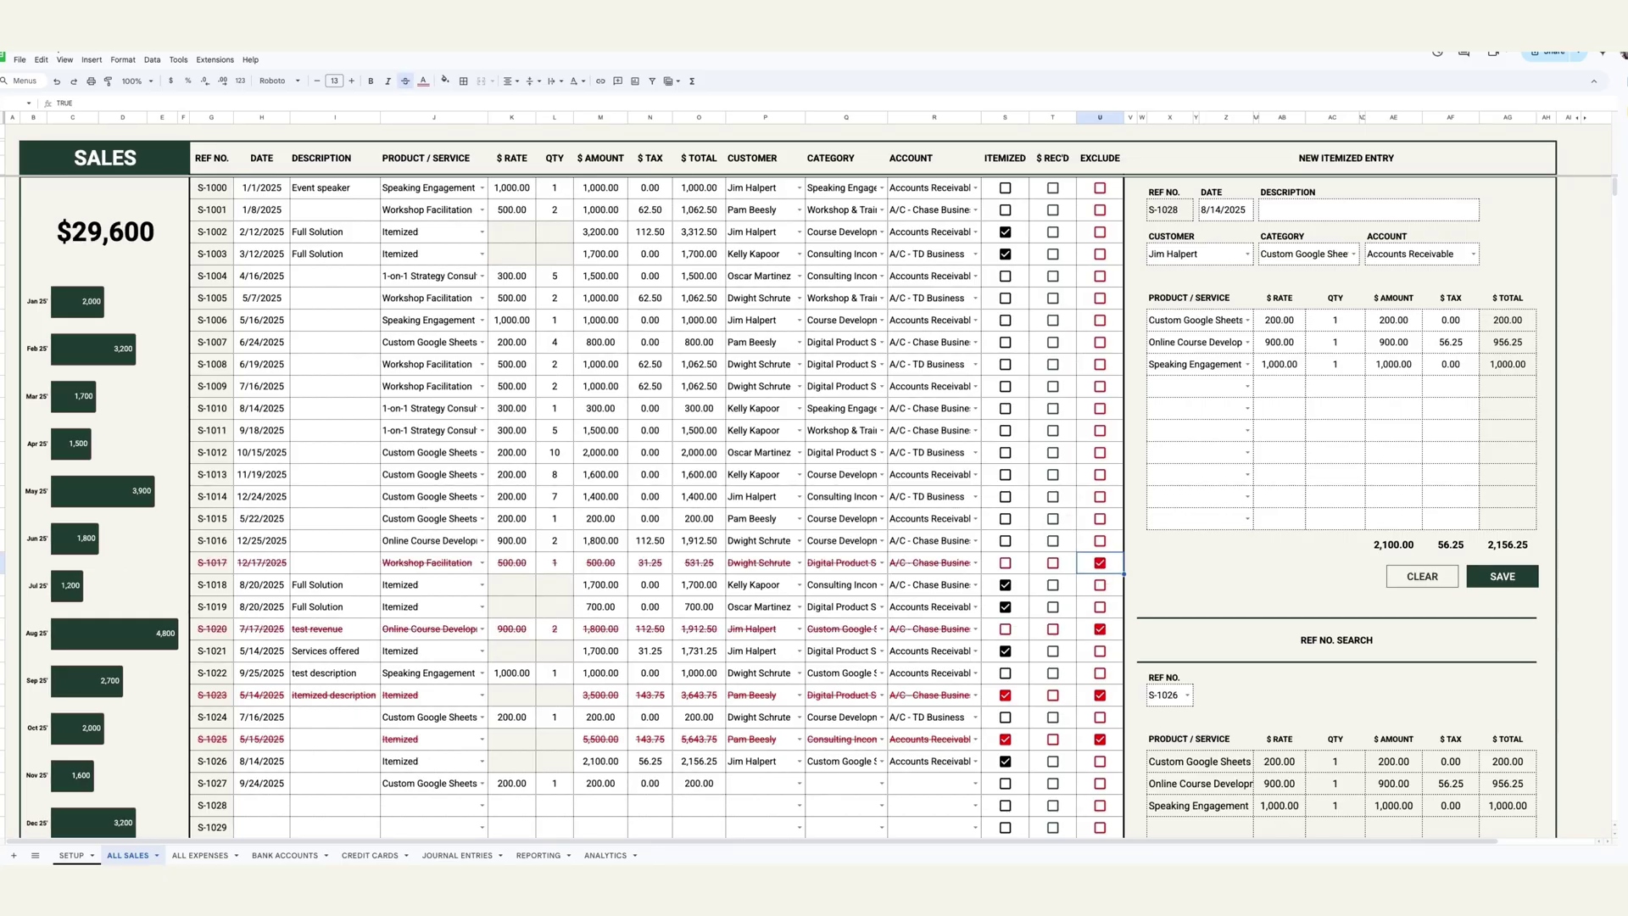
pyautogui.click(1052, 518)
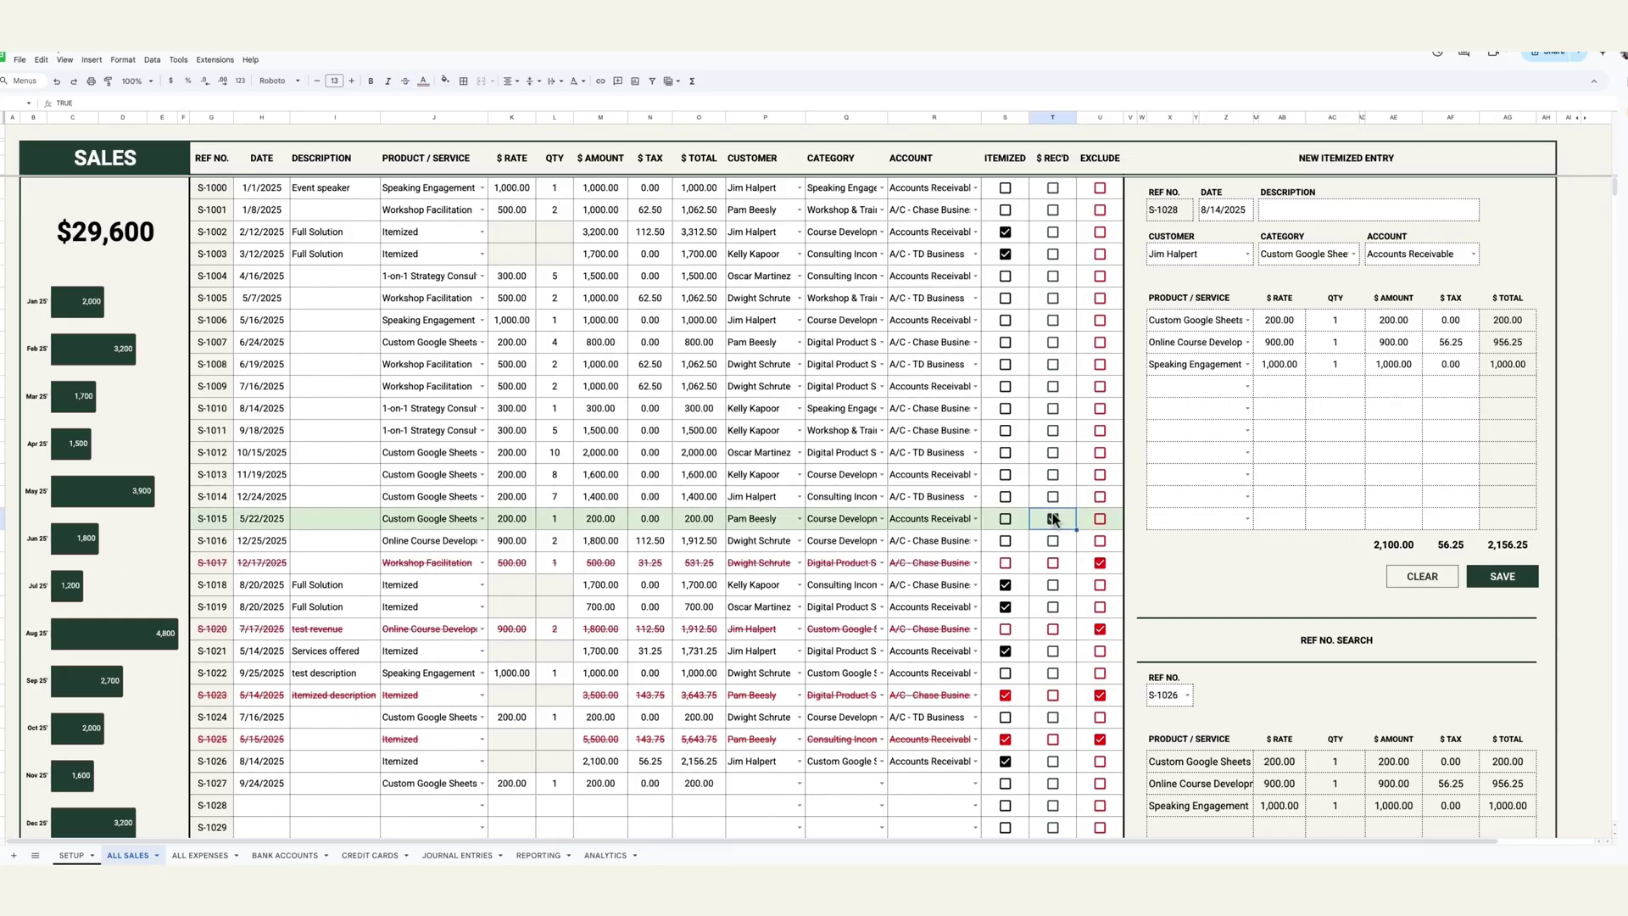
pyautogui.click(1052, 454)
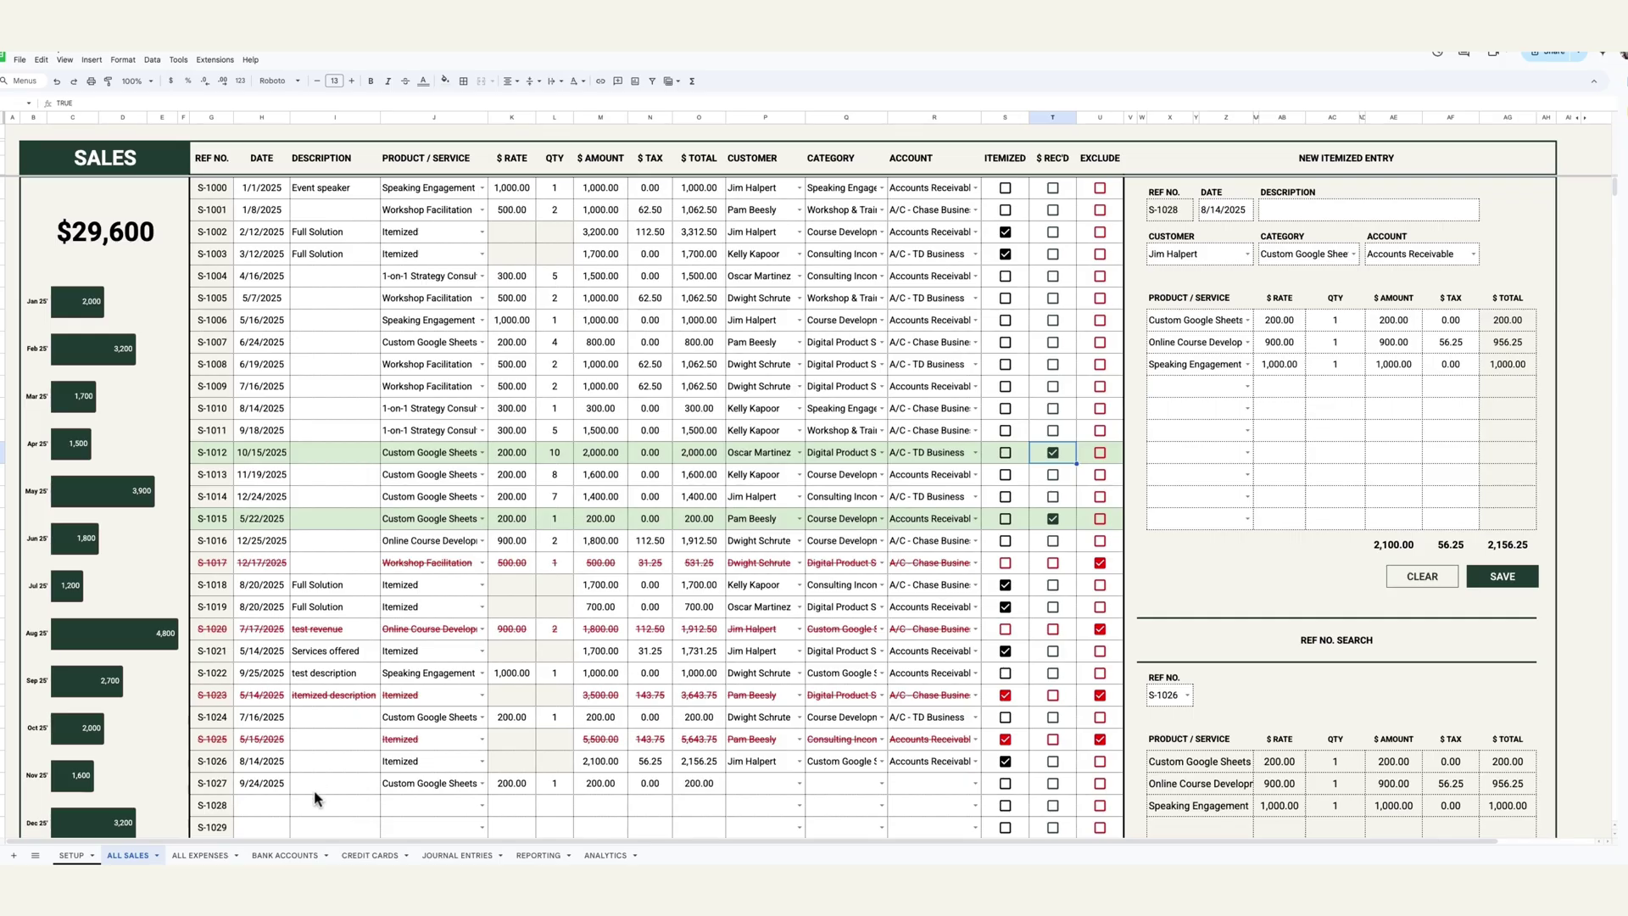
pyautogui.click(298, 857)
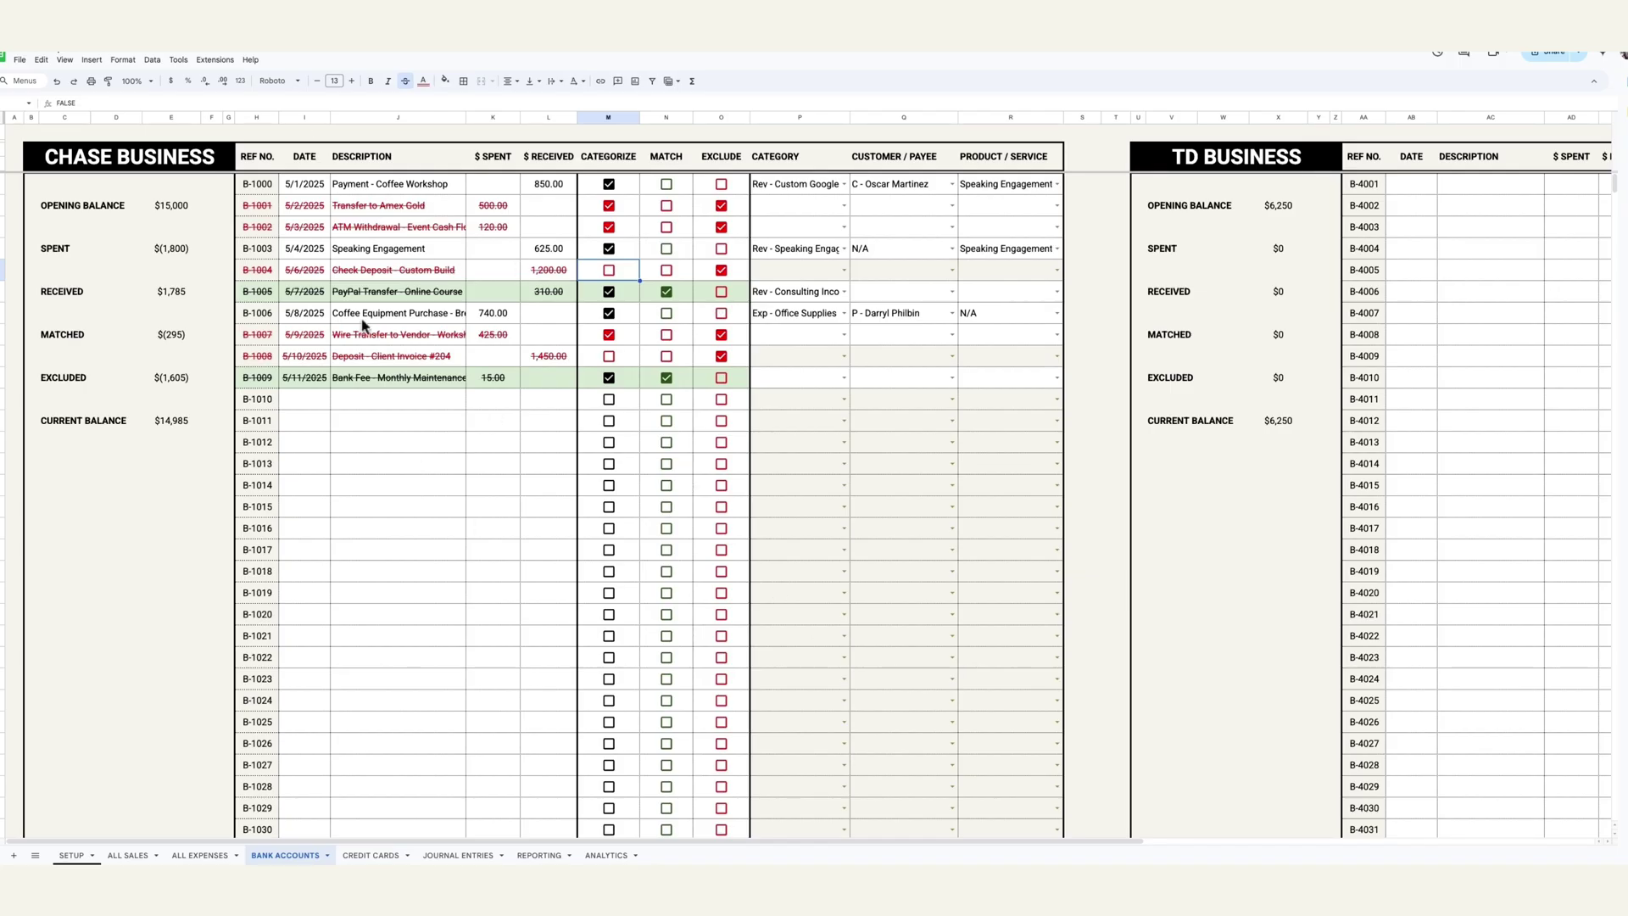
pyautogui.rightClick(302, 399)
pyautogui.moveTo(373, 463)
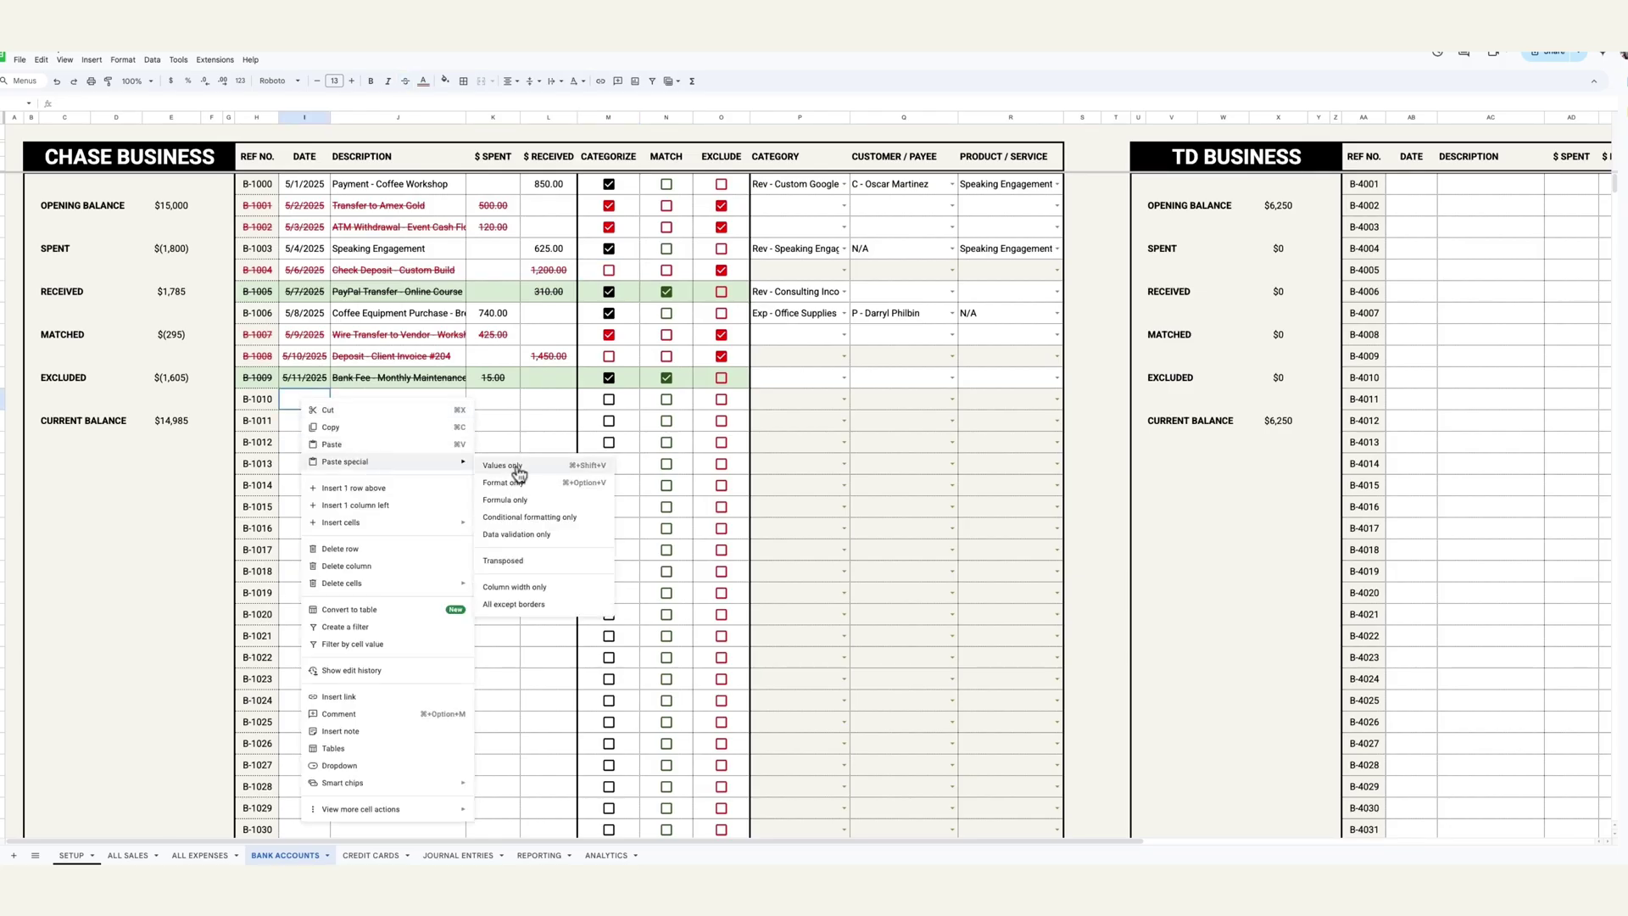
pyautogui.click(545, 427)
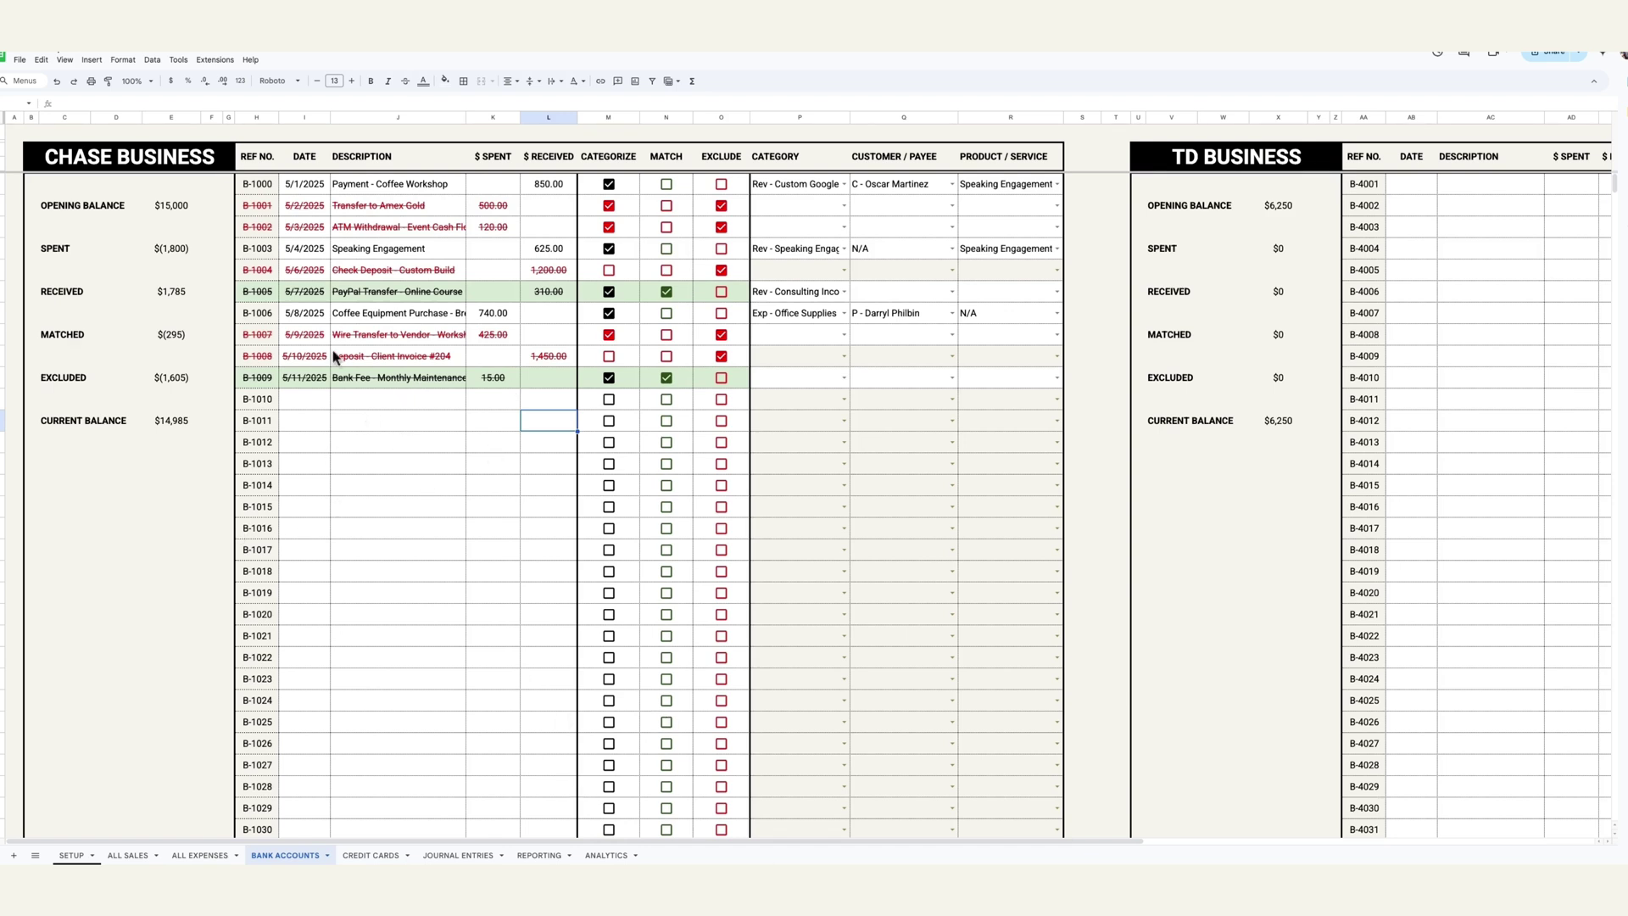
# Step: Enter B-1010 dated June 18, 2025 as 'Bank Fee - Monthly Maintenance' with 20.00 spent
pyautogui.doubleClick(292, 399)
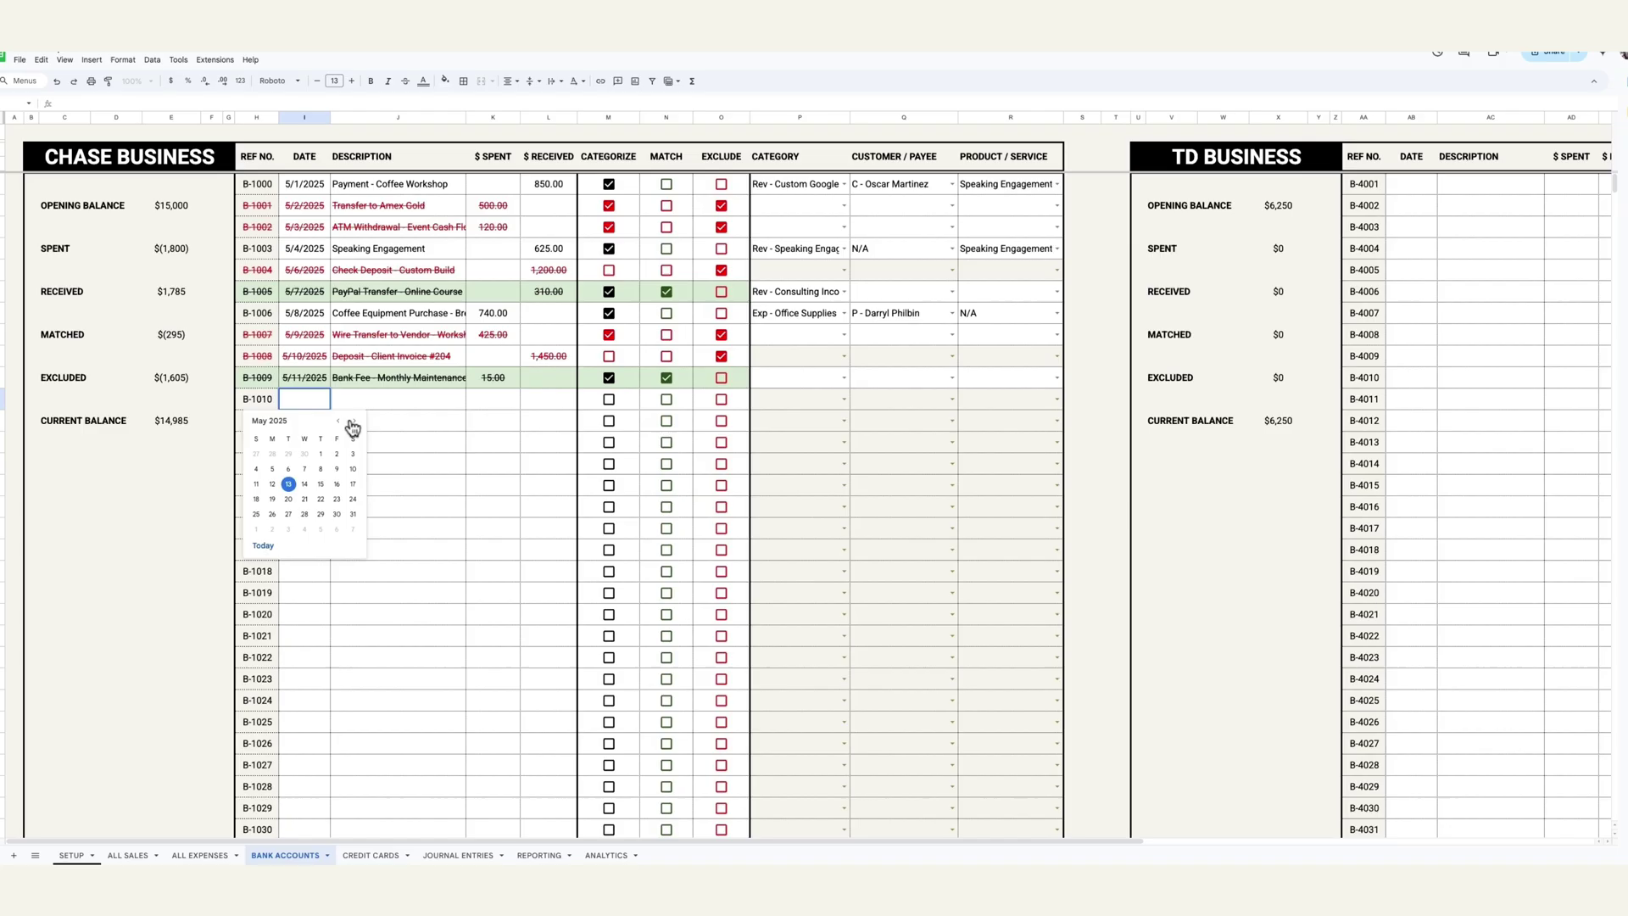
pyautogui.click(353, 423)
pyautogui.click(306, 485)
pyautogui.click(439, 402)
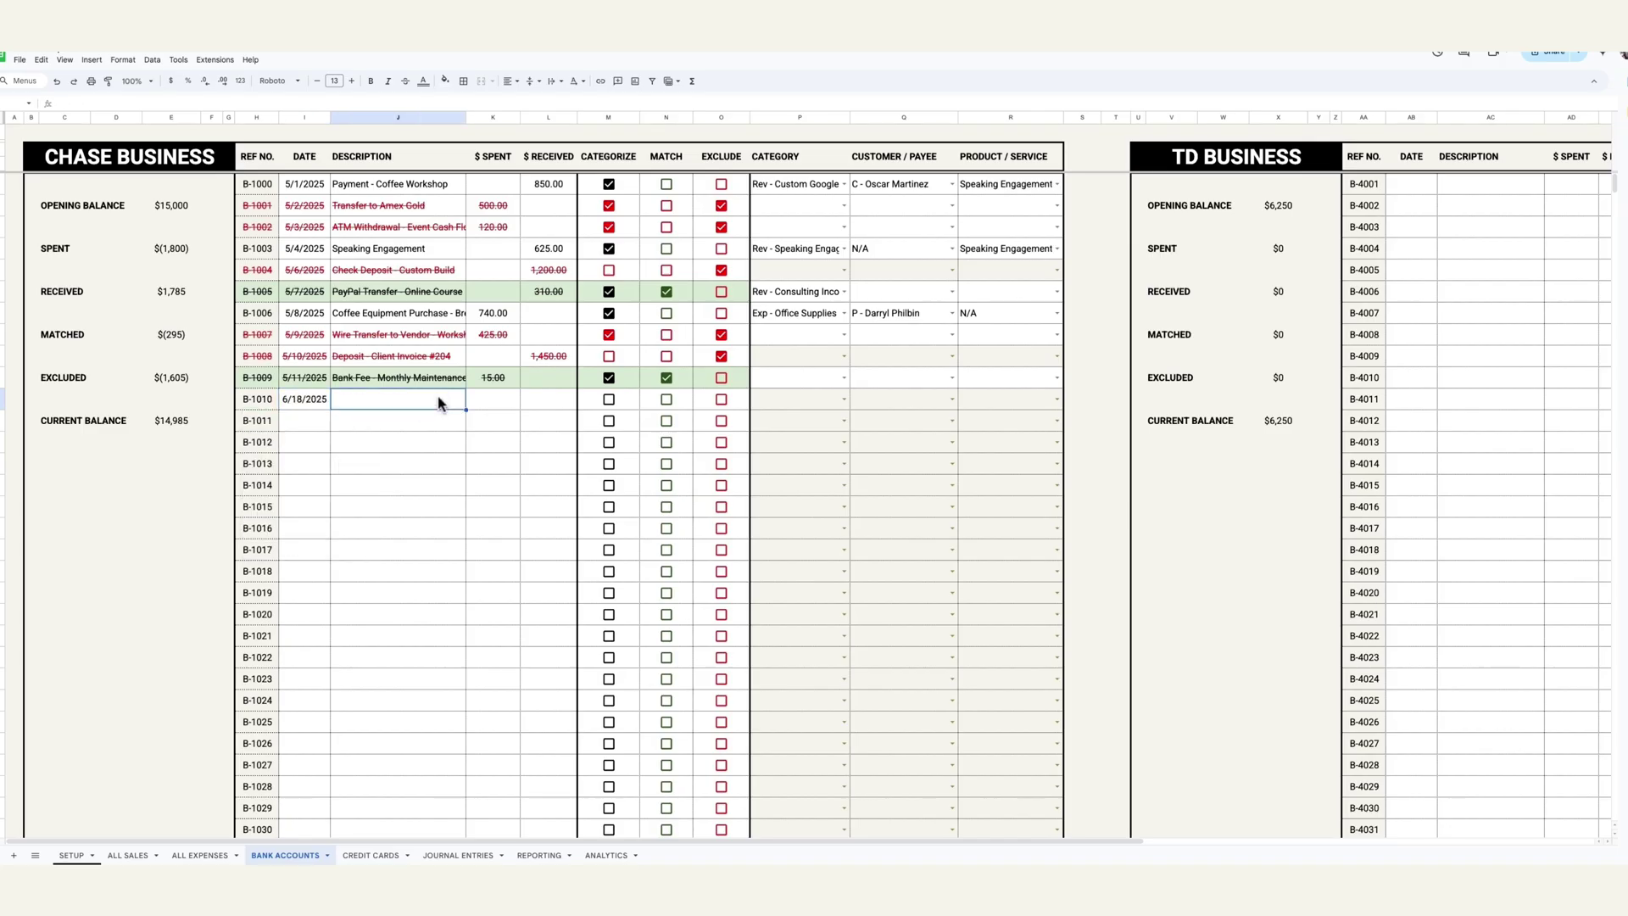
pyautogui.write('Bank Fee - Monthly Maintenance')
pyautogui.press('Return')
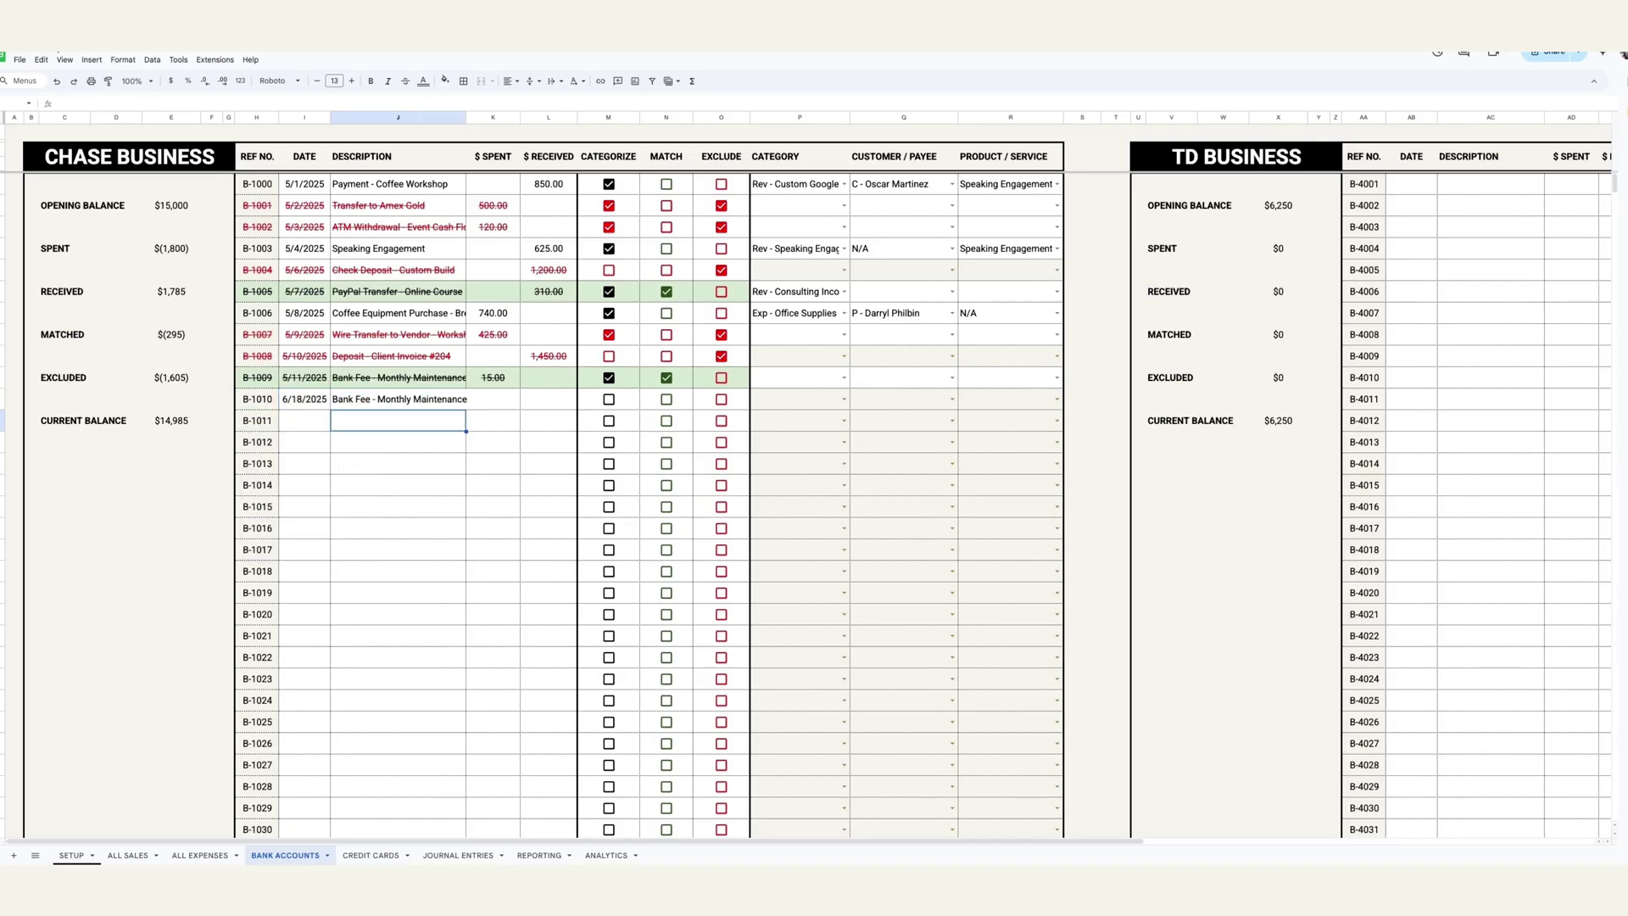
pyautogui.press('Up')
pyautogui.press('Right')
pyautogui.write('20')
pyautogui.press('Return')
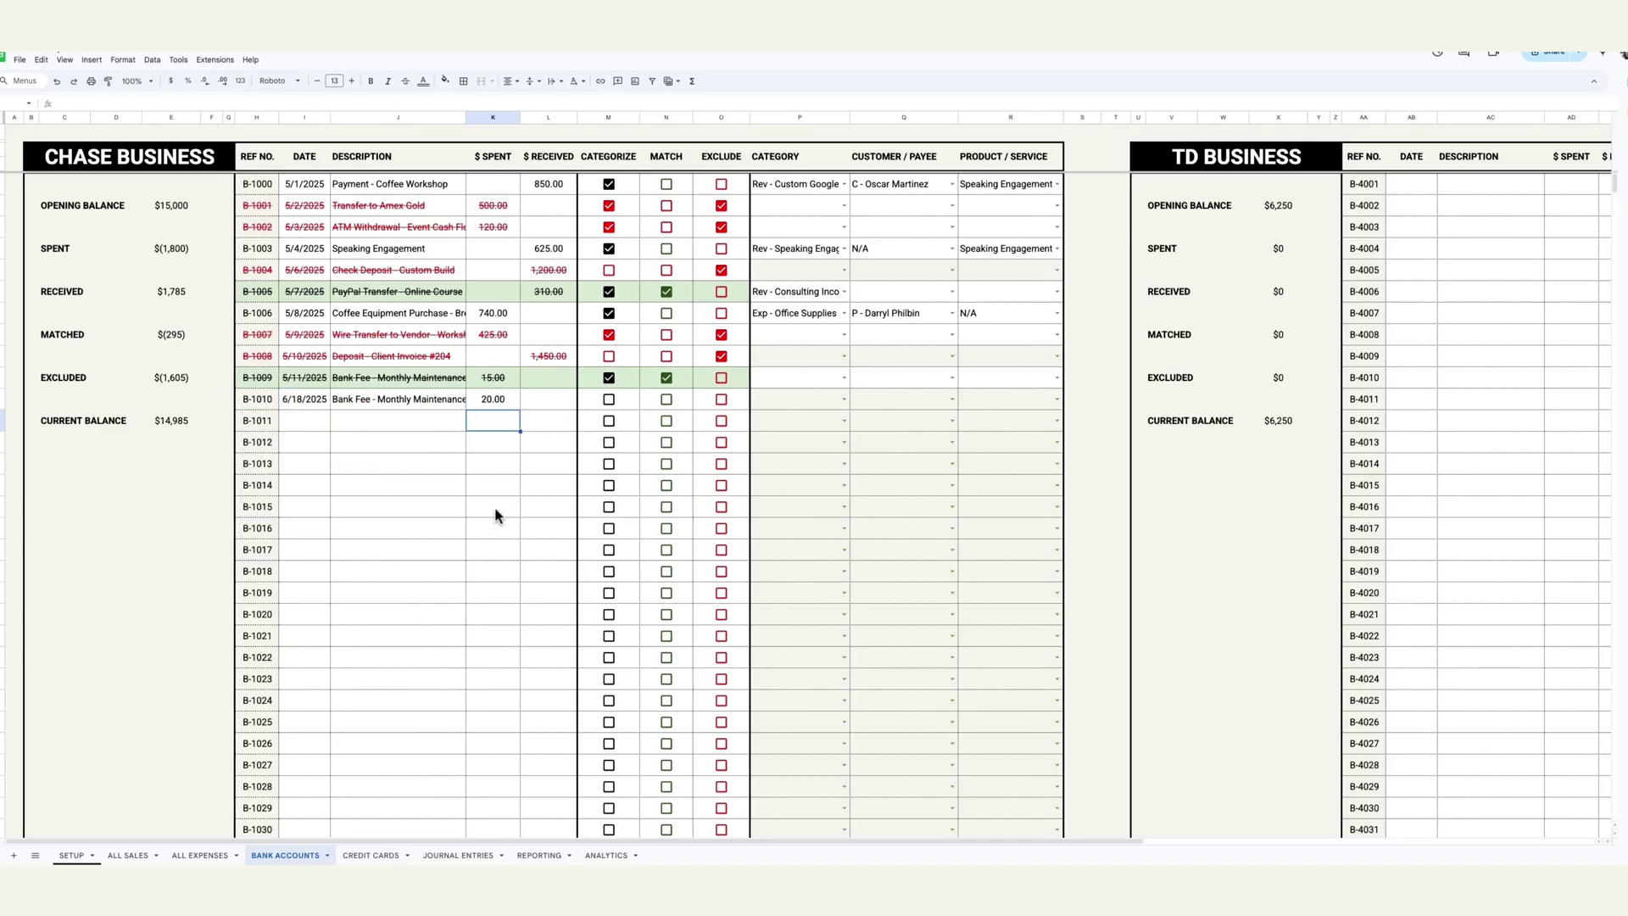
# Step: Categorize B-1010 as Exp - Marketing & Advertising with the customer as payee
pyautogui.click(608, 398)
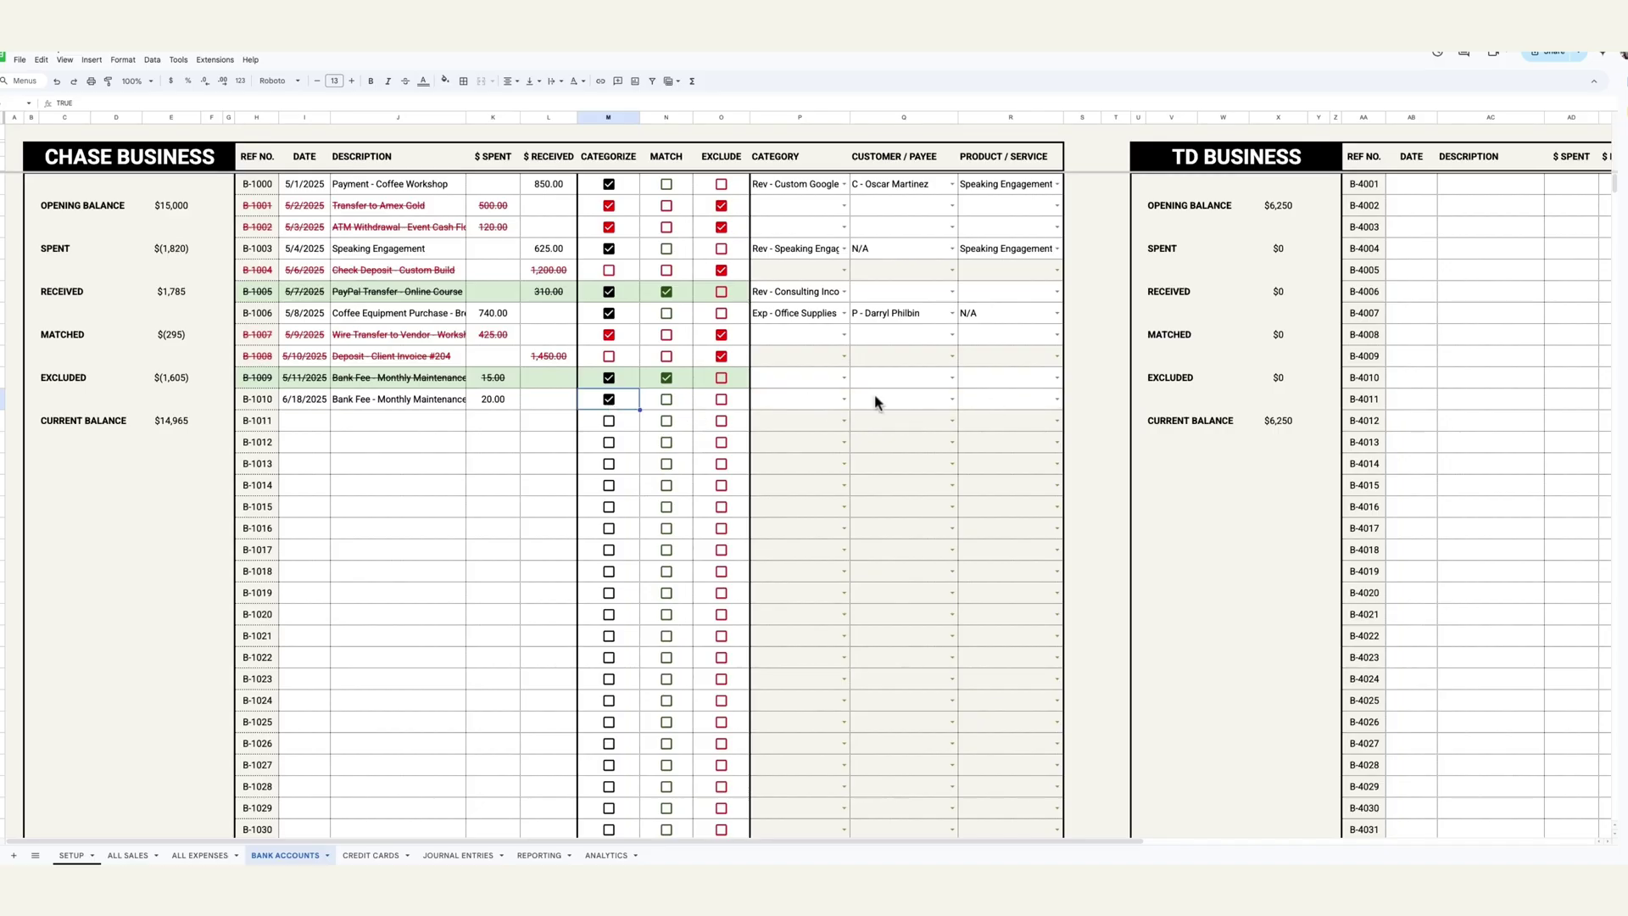
pyautogui.click(843, 398)
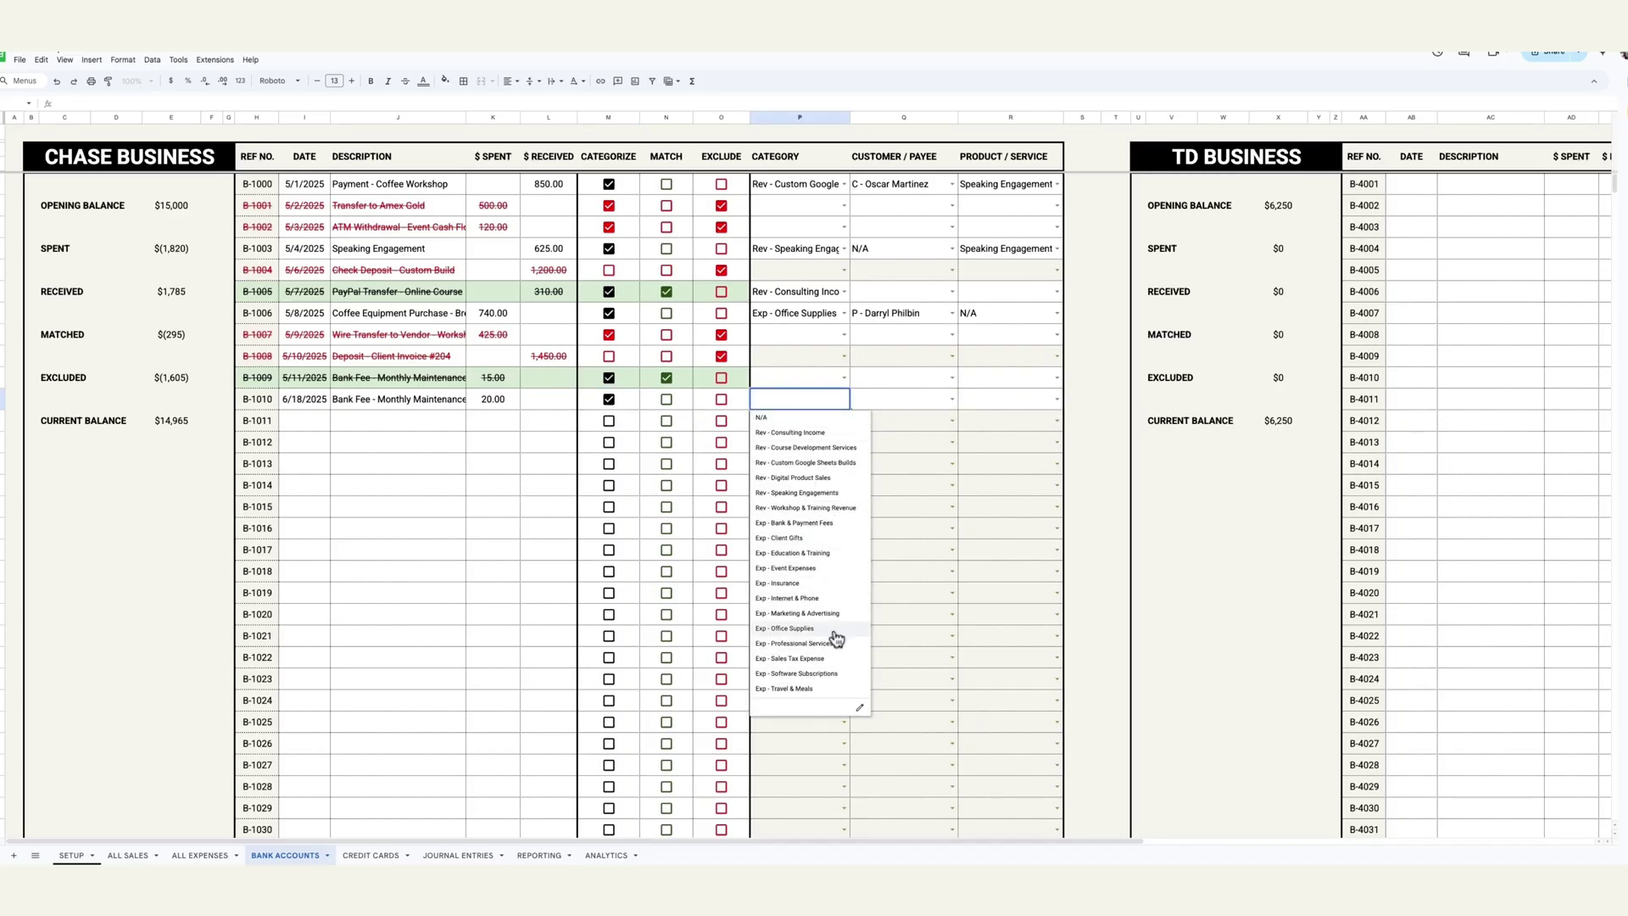
pyautogui.click(835, 662)
pyautogui.click(842, 402)
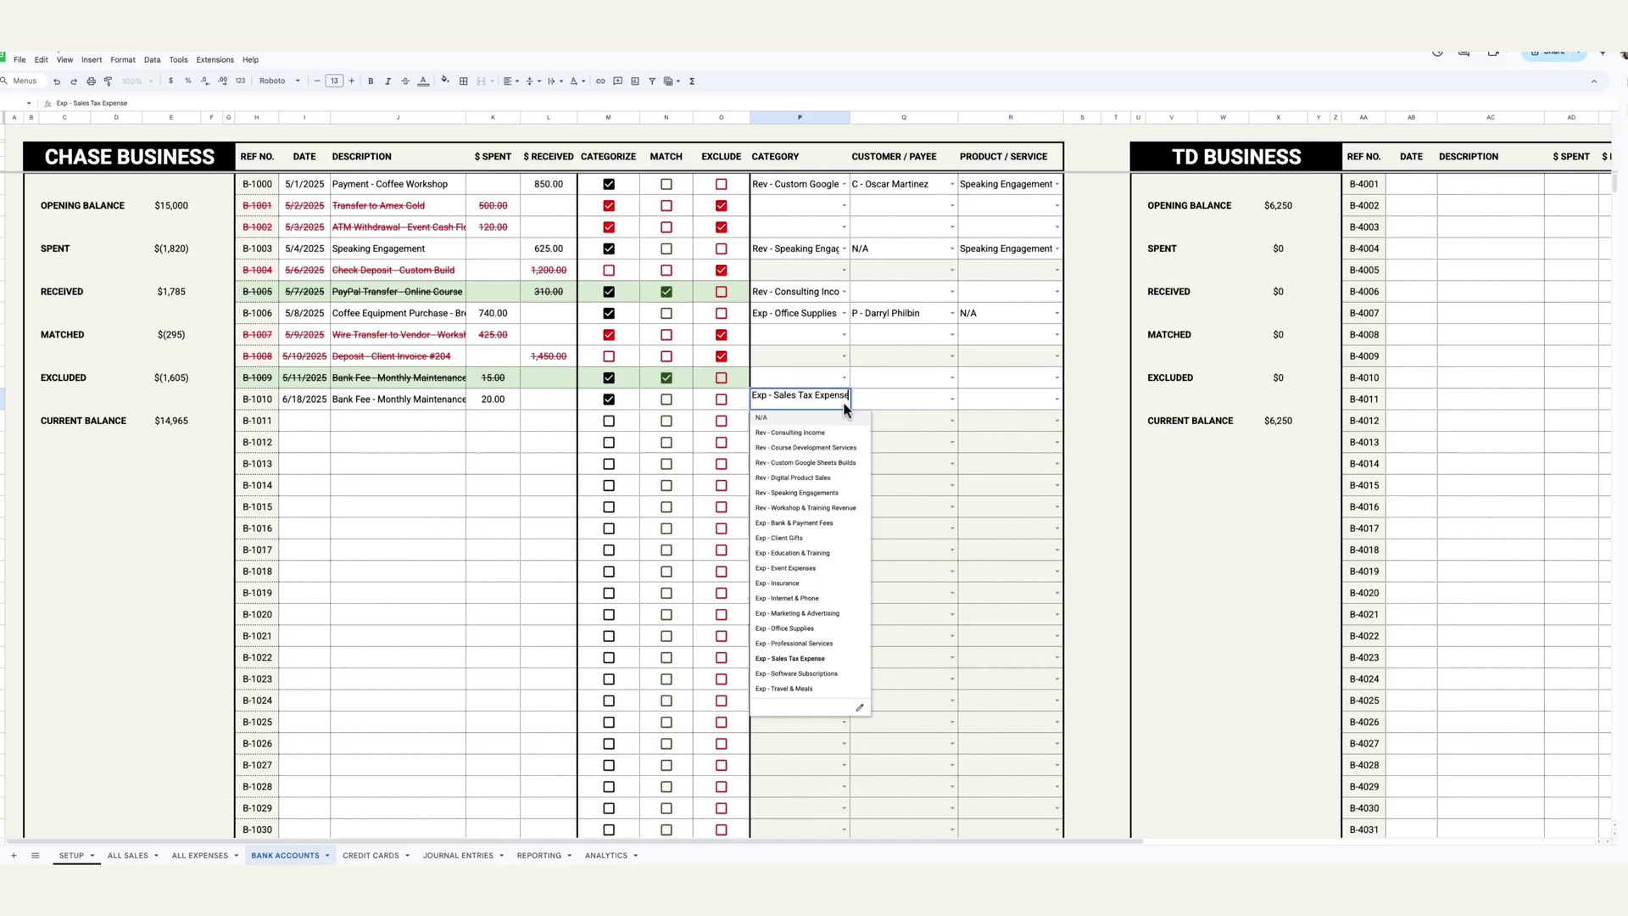
pyautogui.click(808, 614)
pyautogui.click(952, 398)
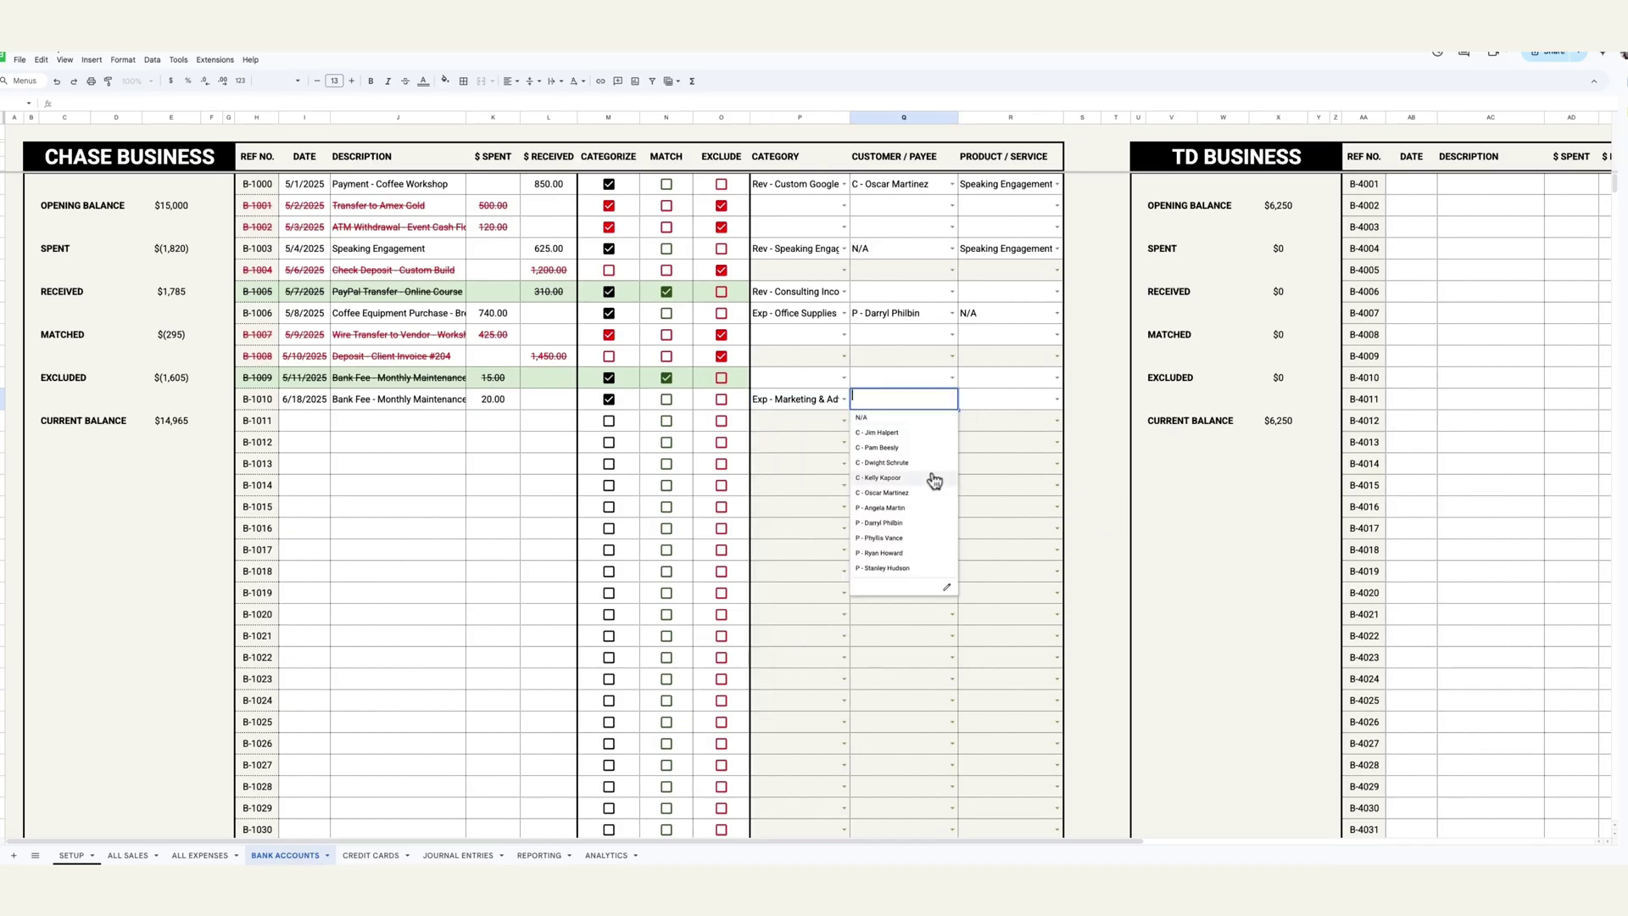
pyautogui.click(933, 476)
pyautogui.click(1049, 397)
pyautogui.click(365, 855)
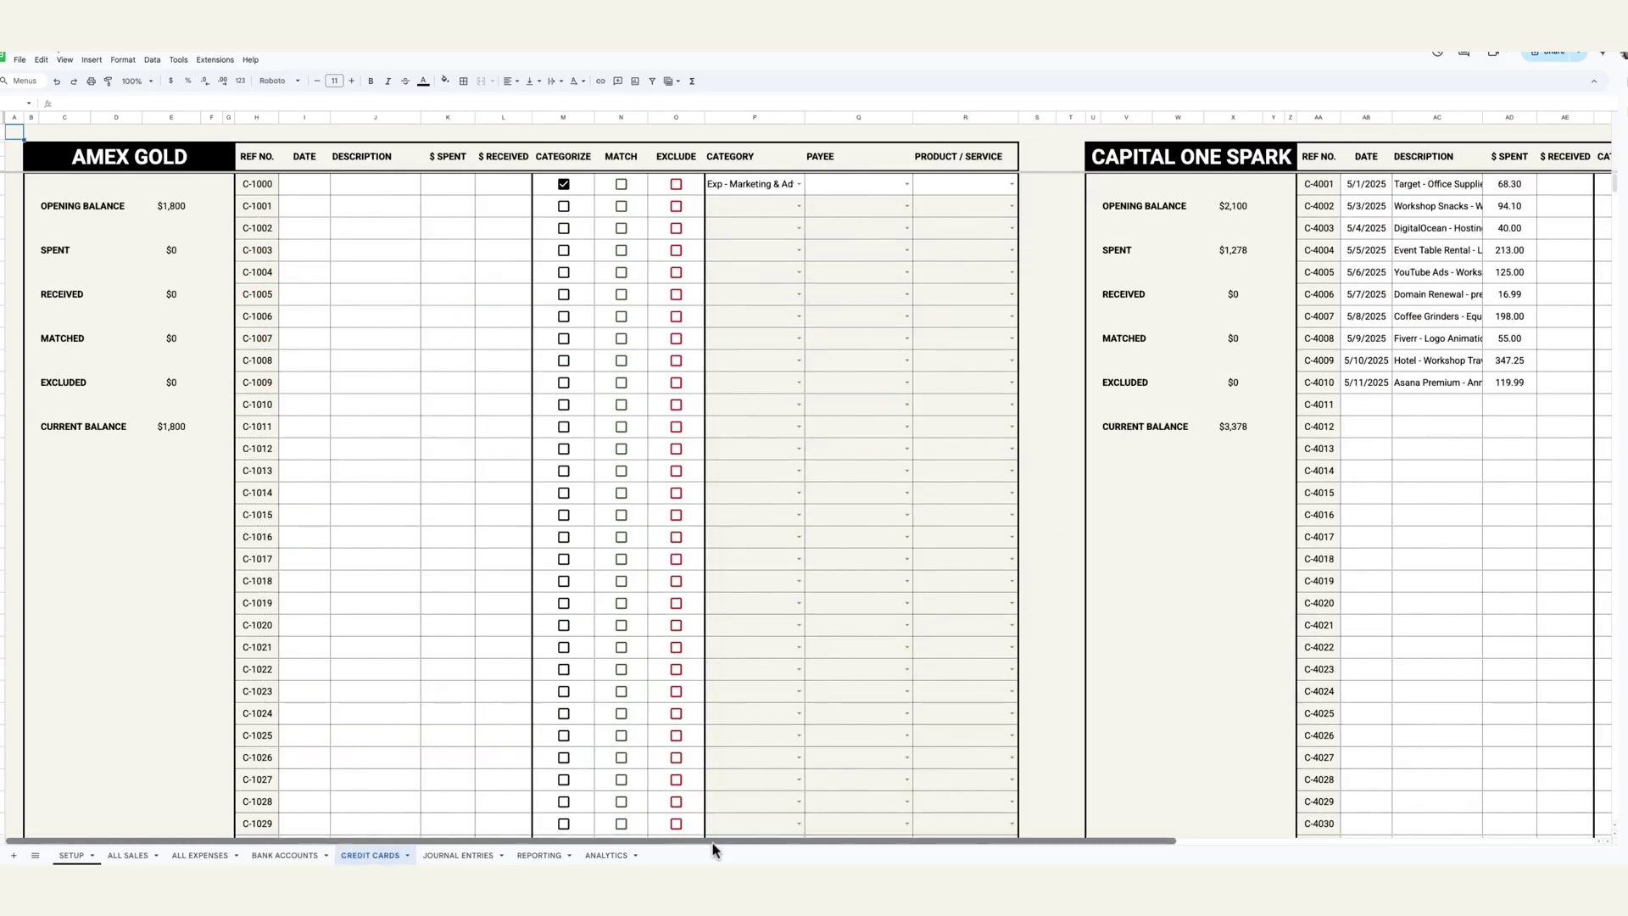
# Step: Scroll across the Credit Cards sheet, then go back to Bank Accounts
pyautogui.hscroll(6, 712, 844)
pyautogui.hscroll(-6, 714, 844)
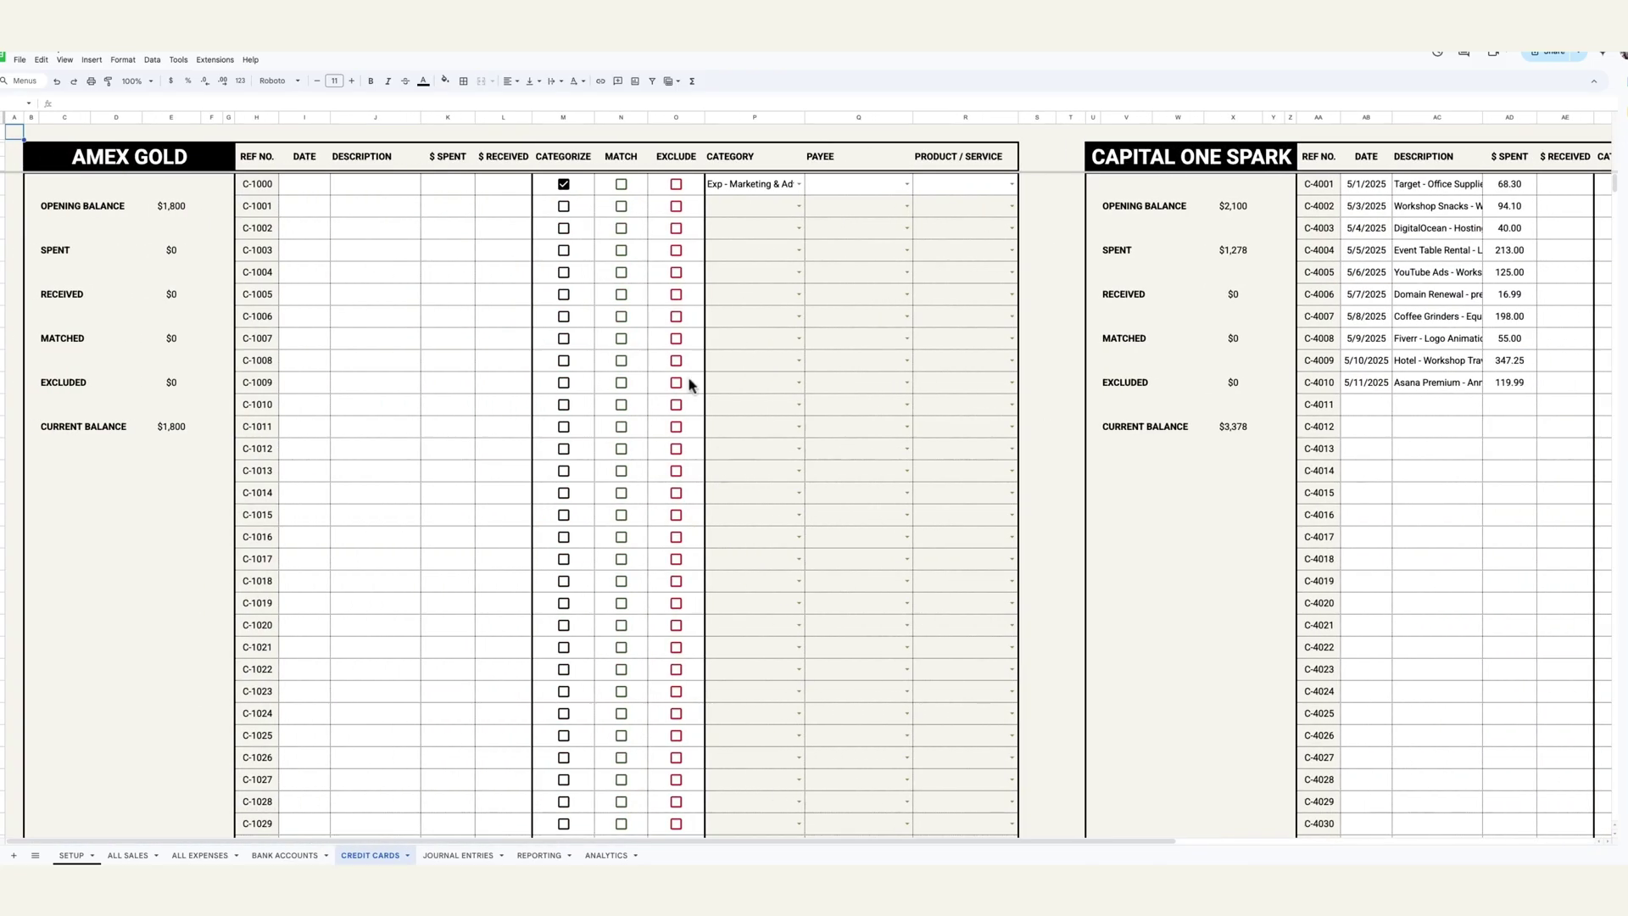
pyautogui.click(286, 855)
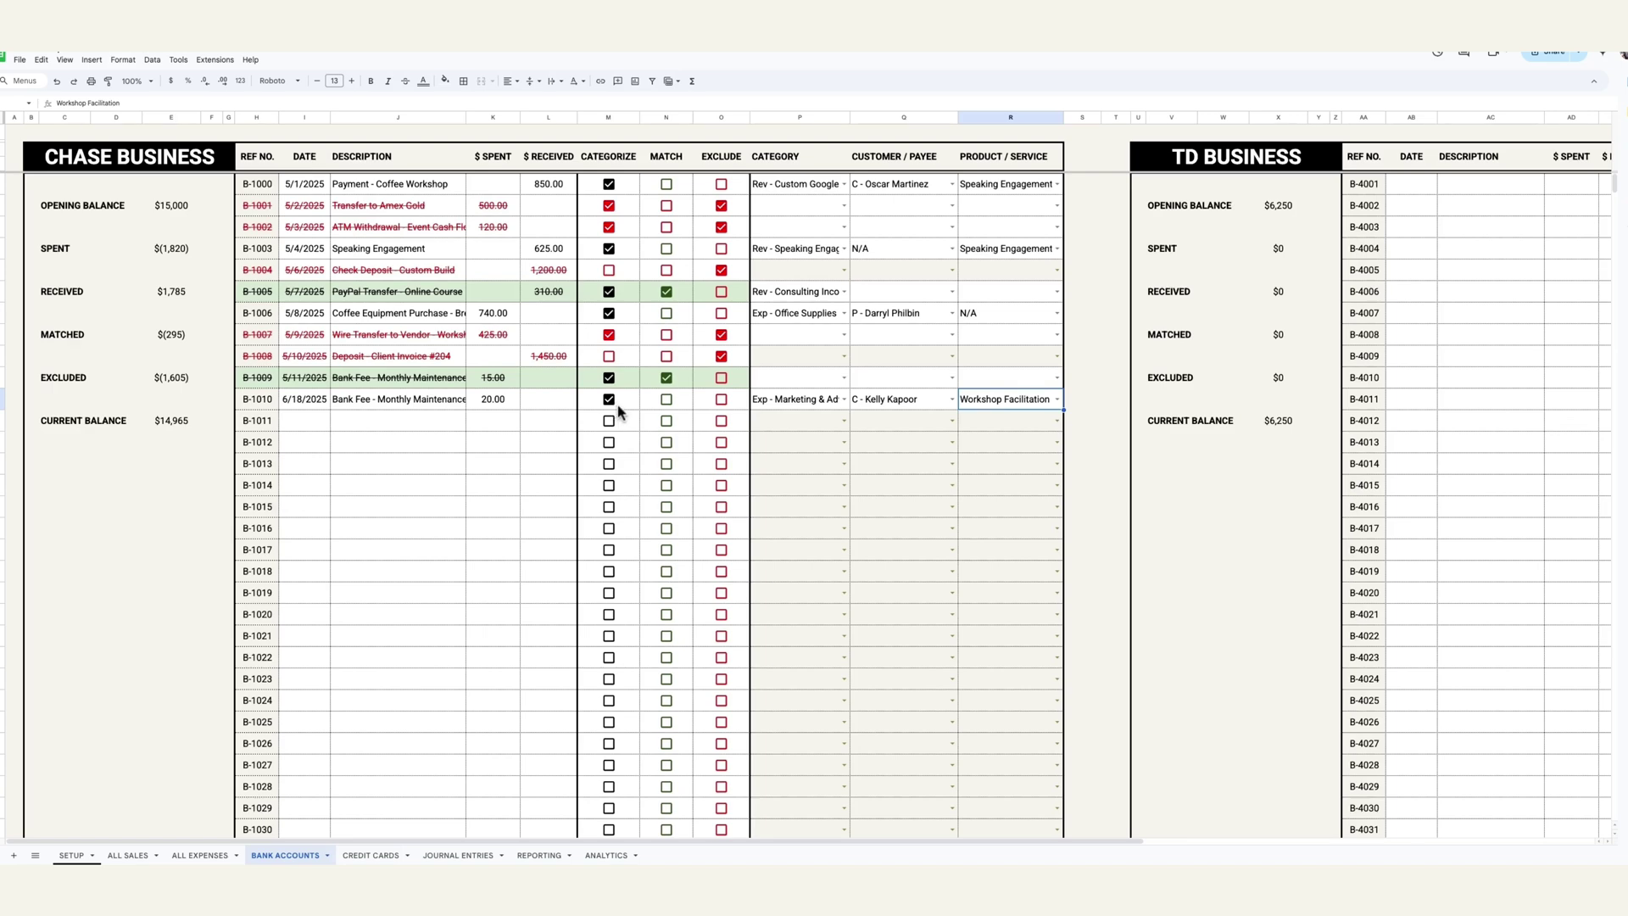
# Step: Glance at Reporting, then switch B-1010 from categorize to matched on Bank Accounts
pyautogui.click(538, 855)
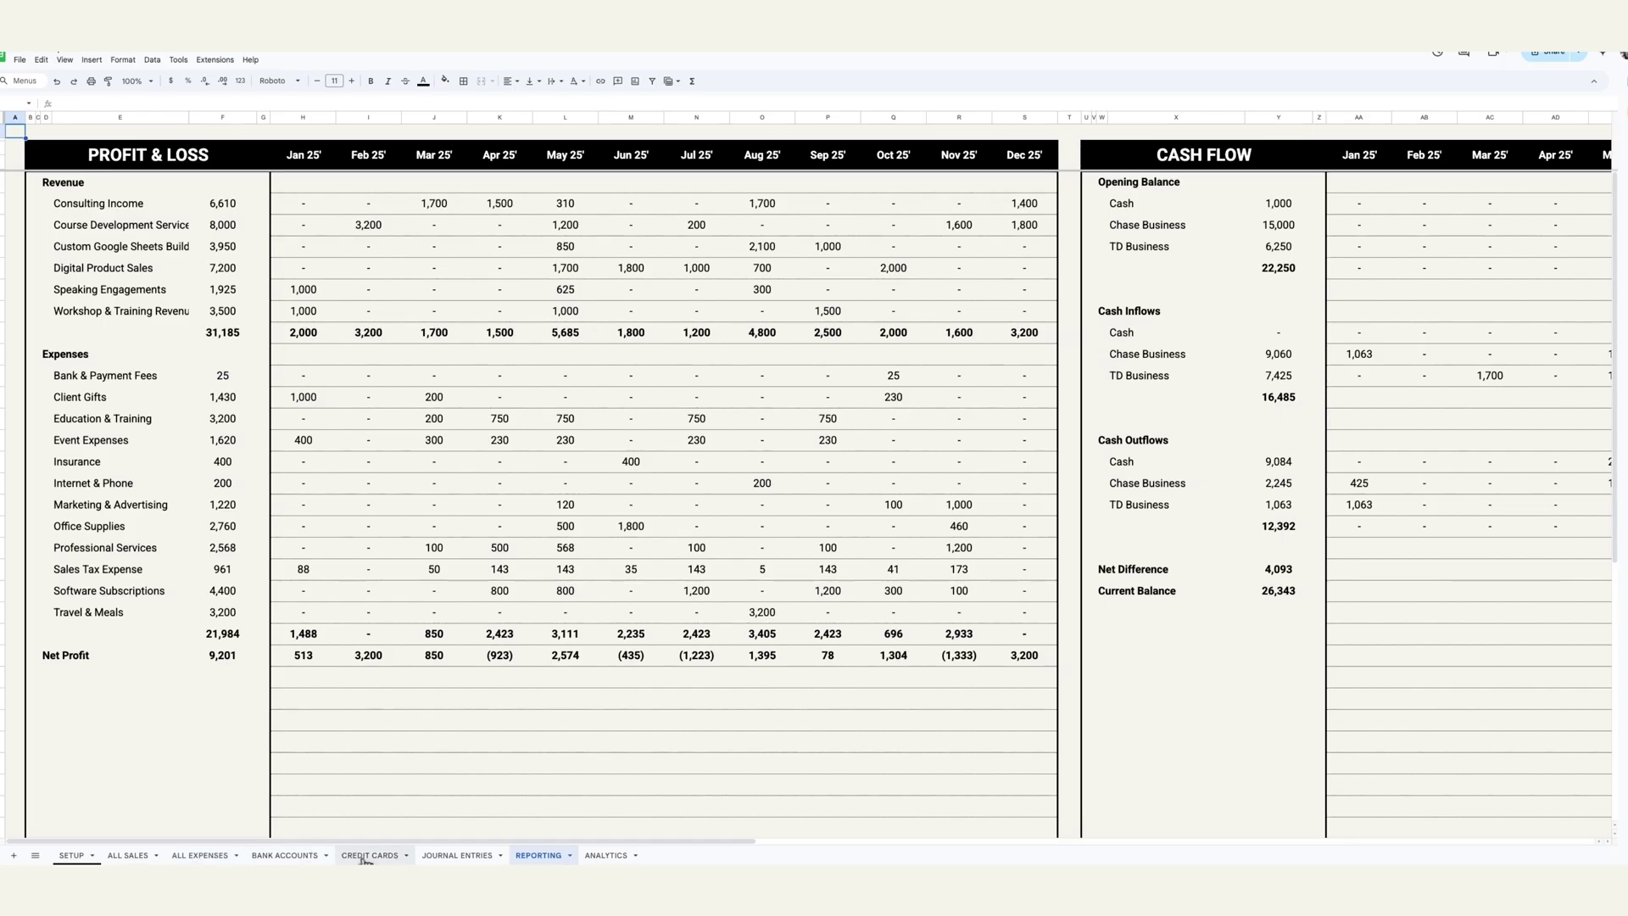
pyautogui.click(285, 857)
pyautogui.click(609, 398)
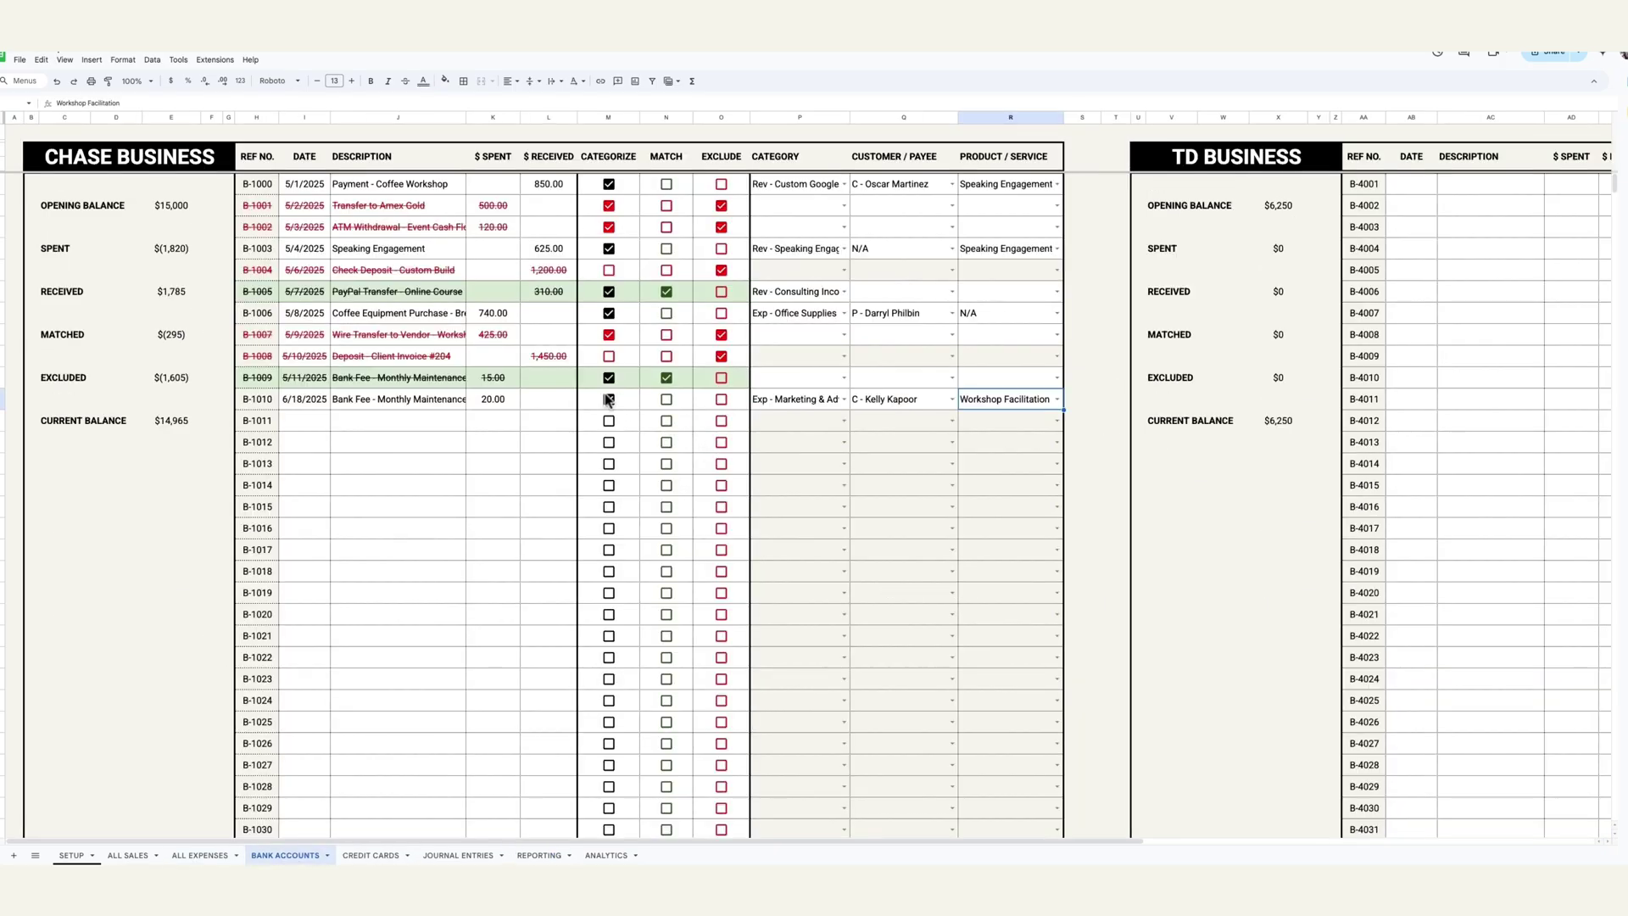
pyautogui.click(666, 398)
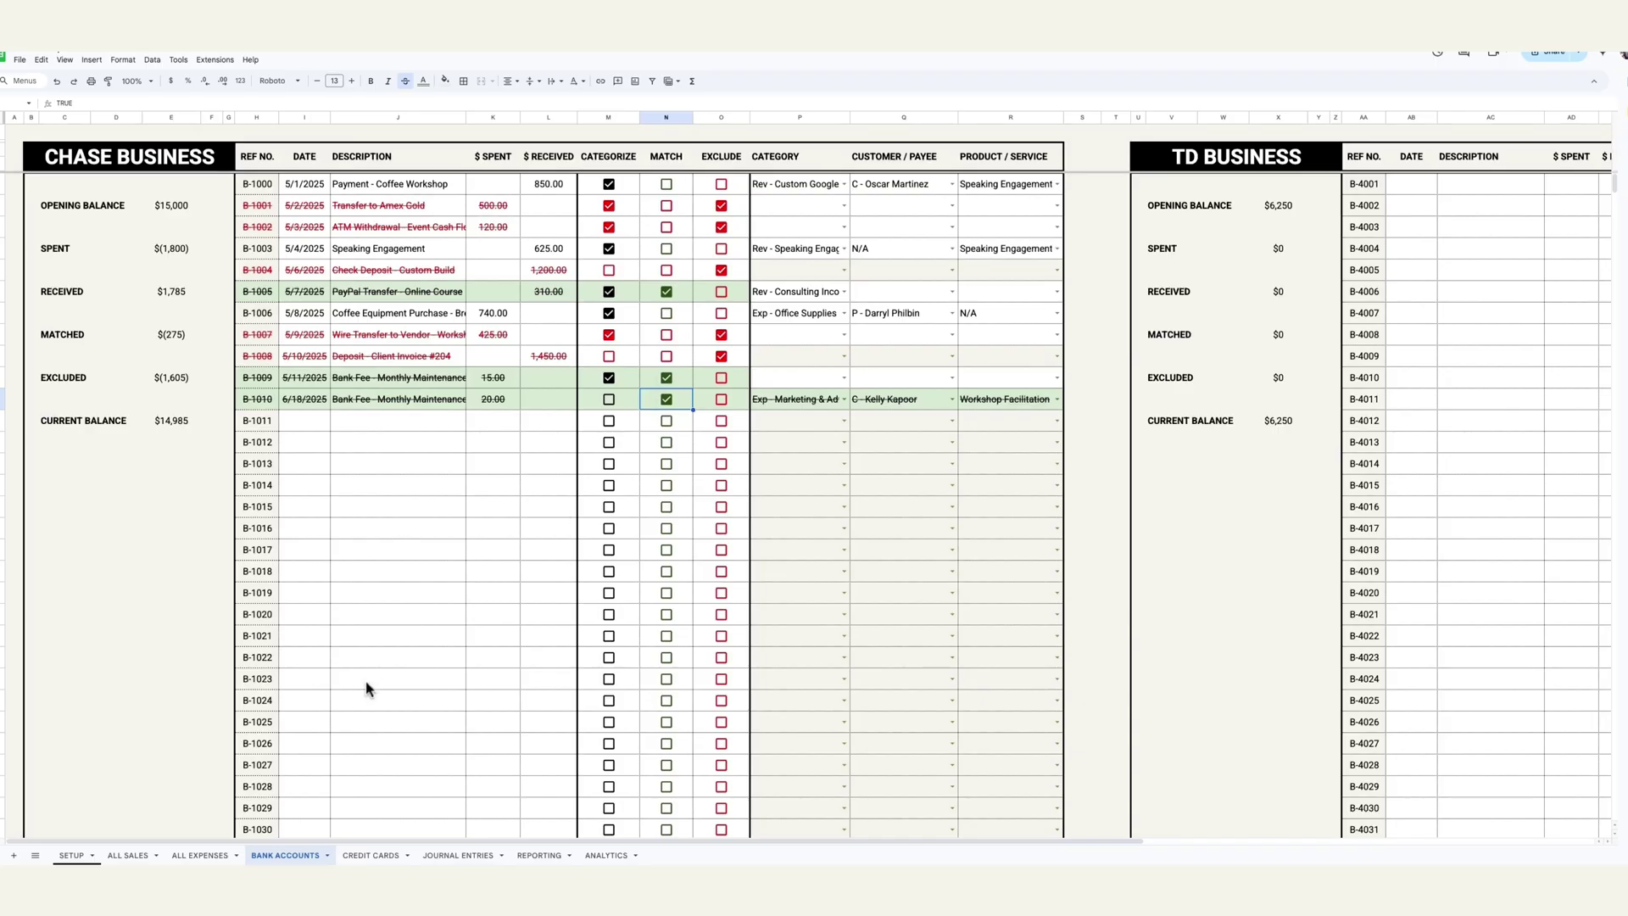
# Step: Check All Sales and All Expenses, then exclude B-1010 from the bank balance
pyautogui.click(129, 855)
pyautogui.click(212, 857)
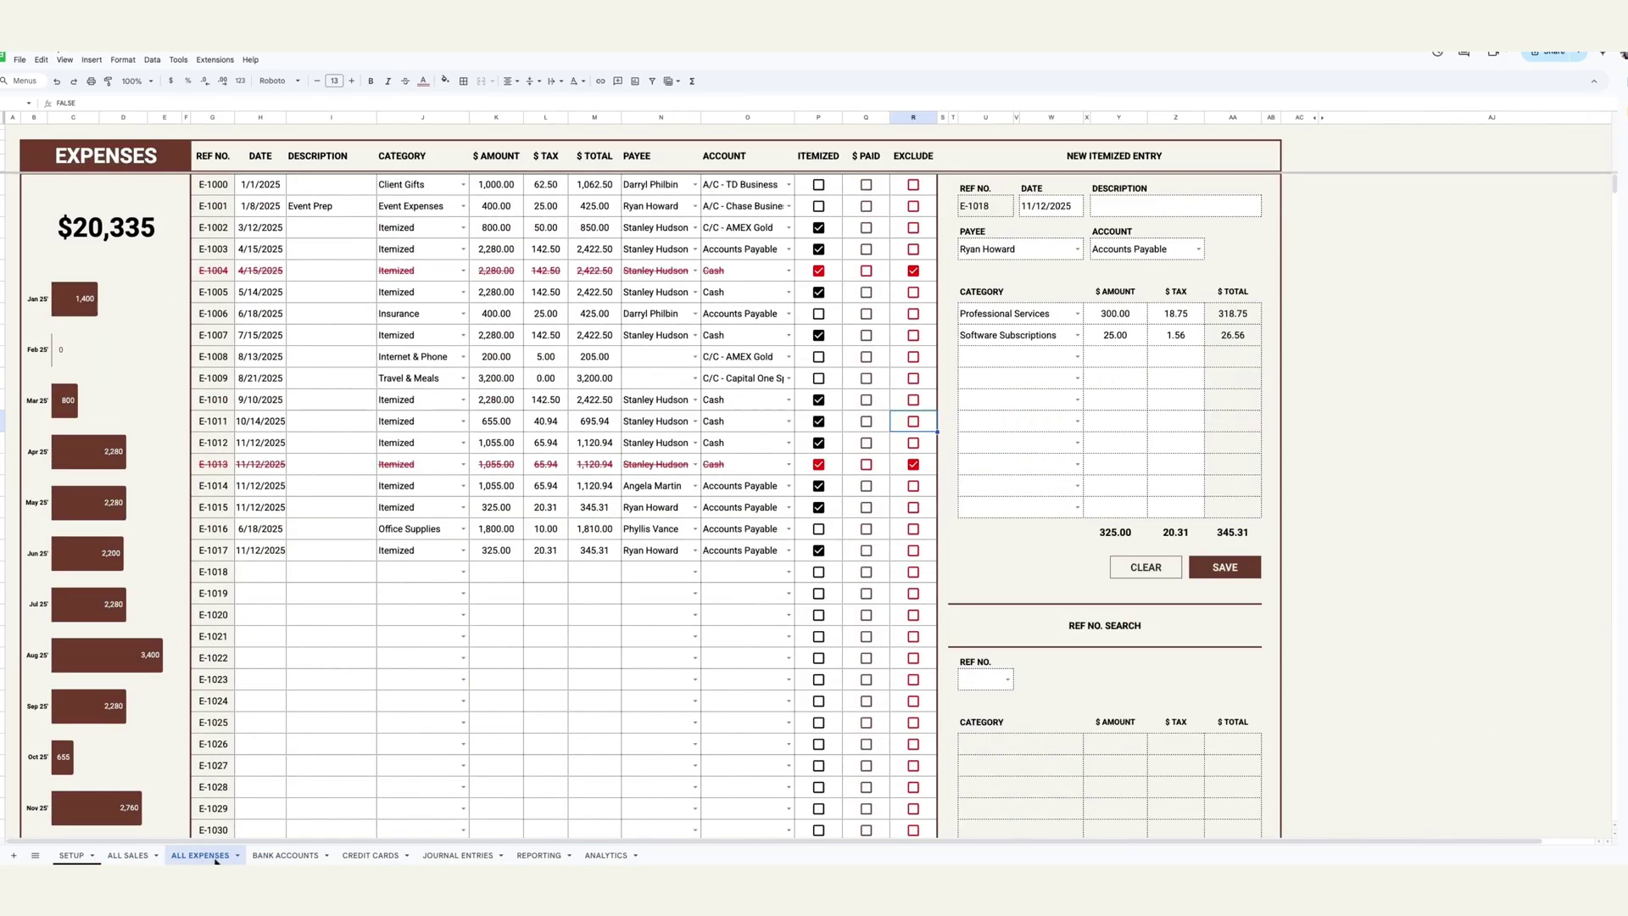
pyautogui.click(284, 855)
pyautogui.click(721, 400)
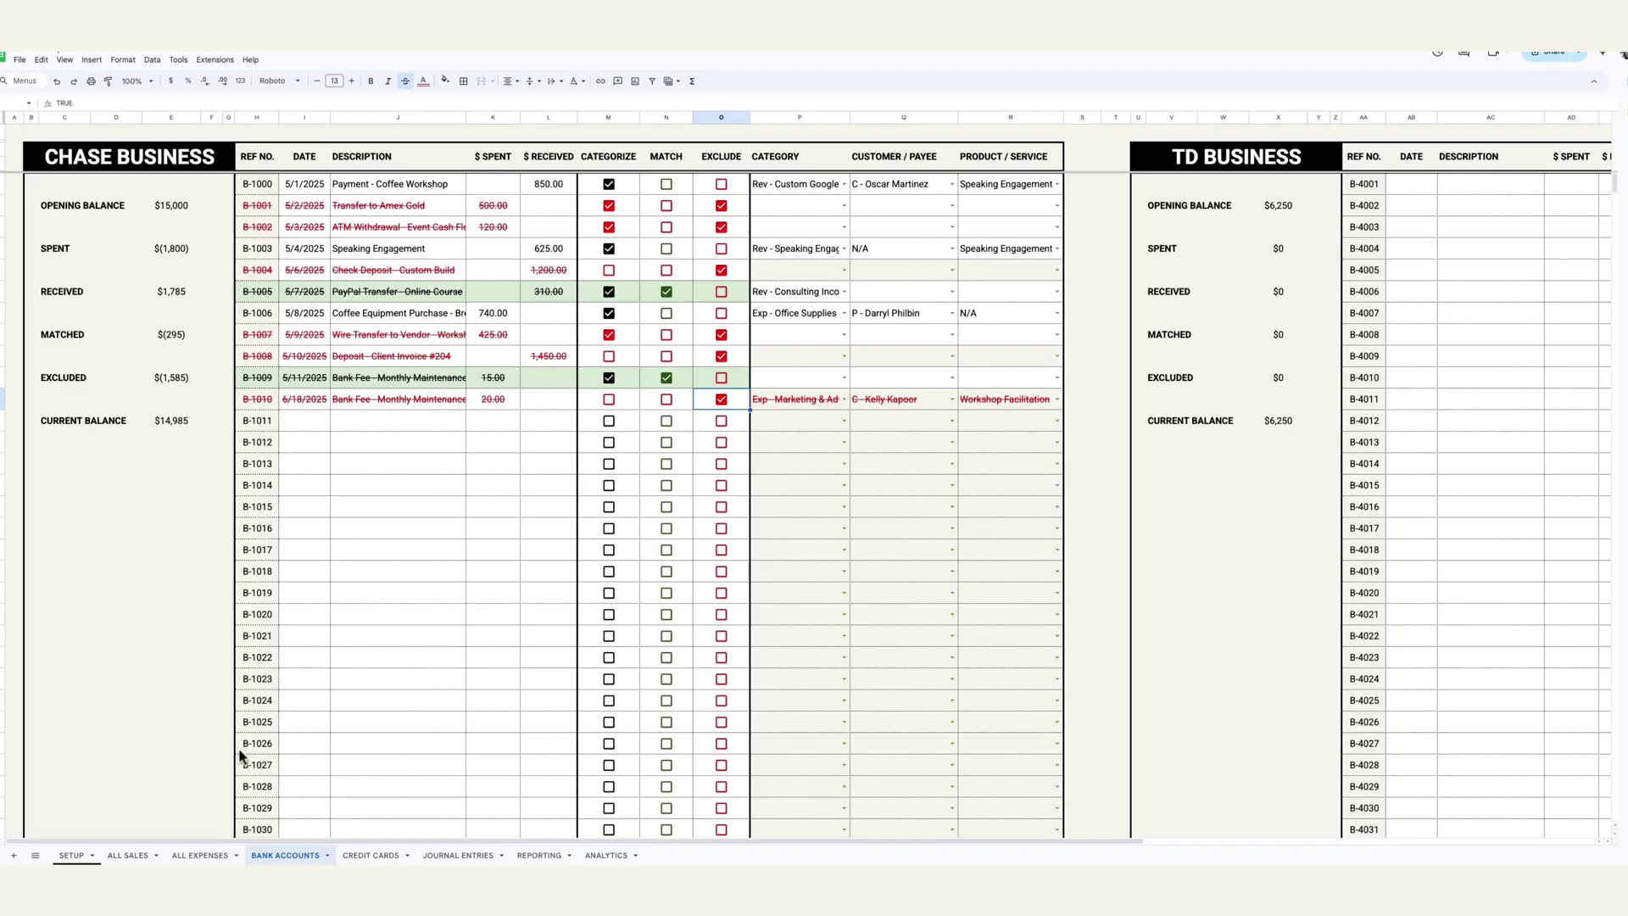
# Step: Browse Credit Cards, Journal Entries, All Sales, All Expenses and Bank Accounts, ending on Journal Entries
pyautogui.click(382, 855)
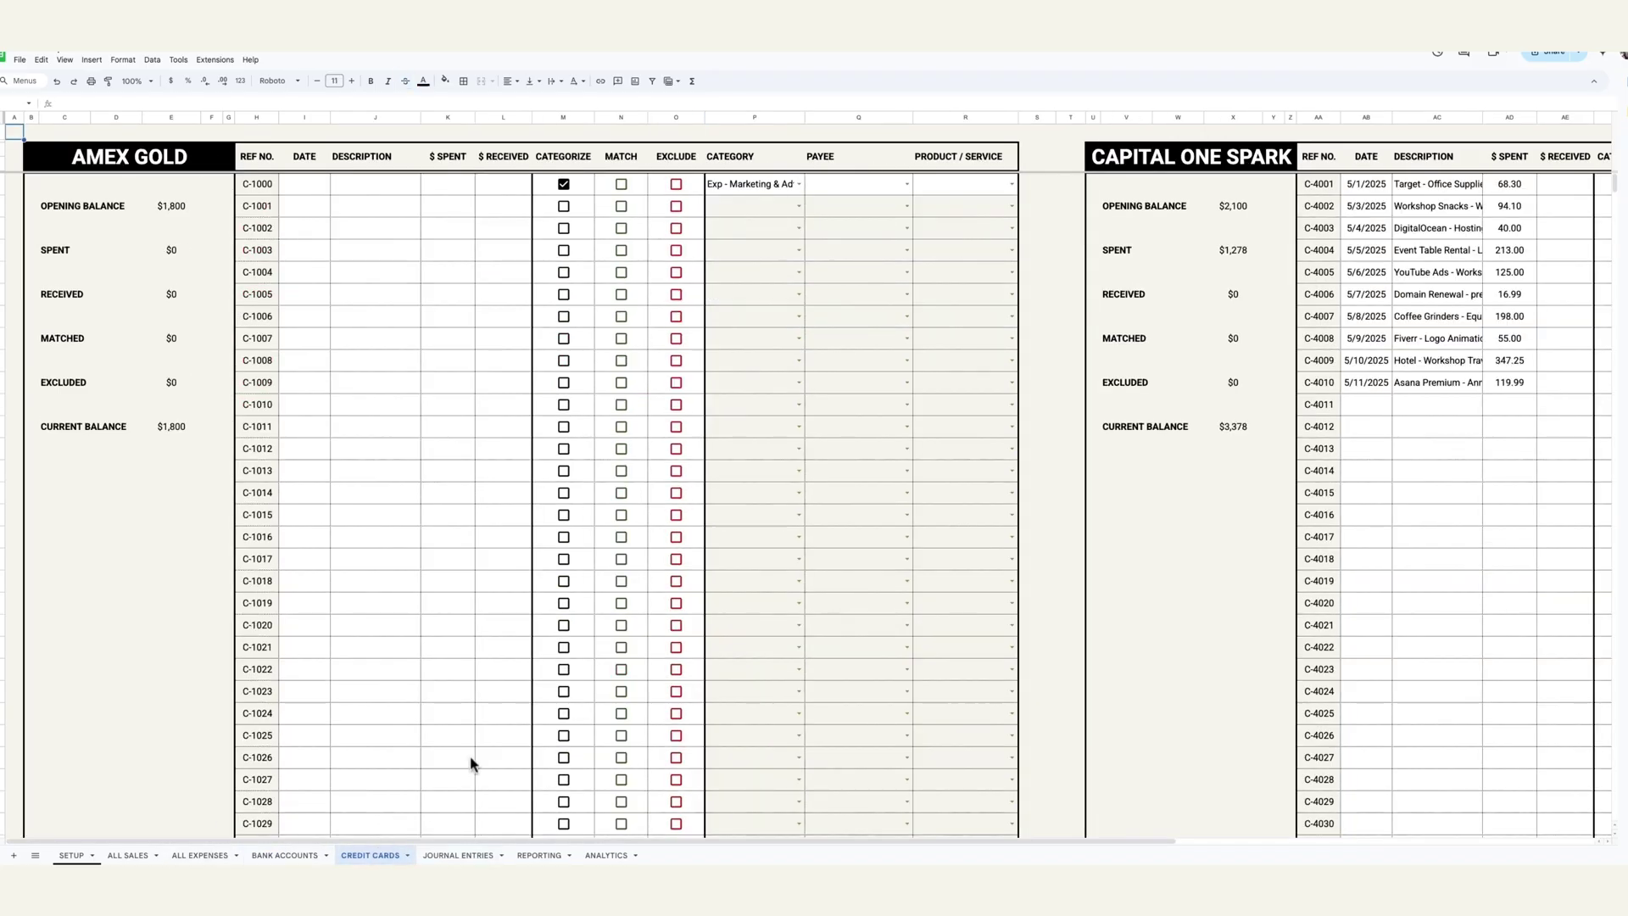
pyautogui.click(462, 857)
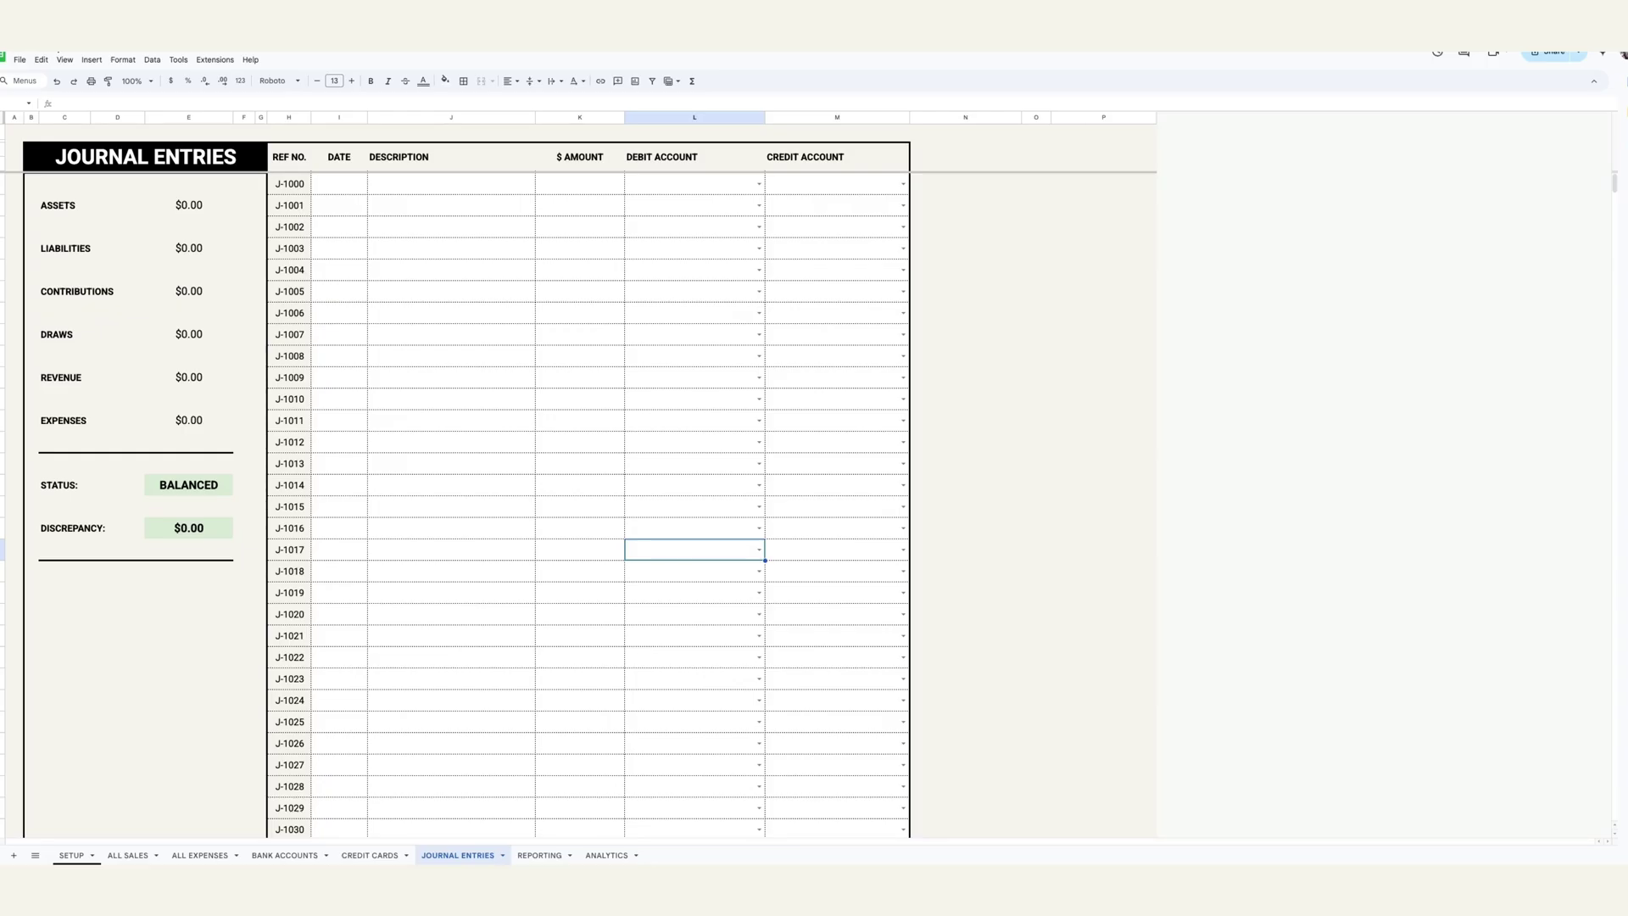
pyautogui.click(128, 855)
pyautogui.click(219, 856)
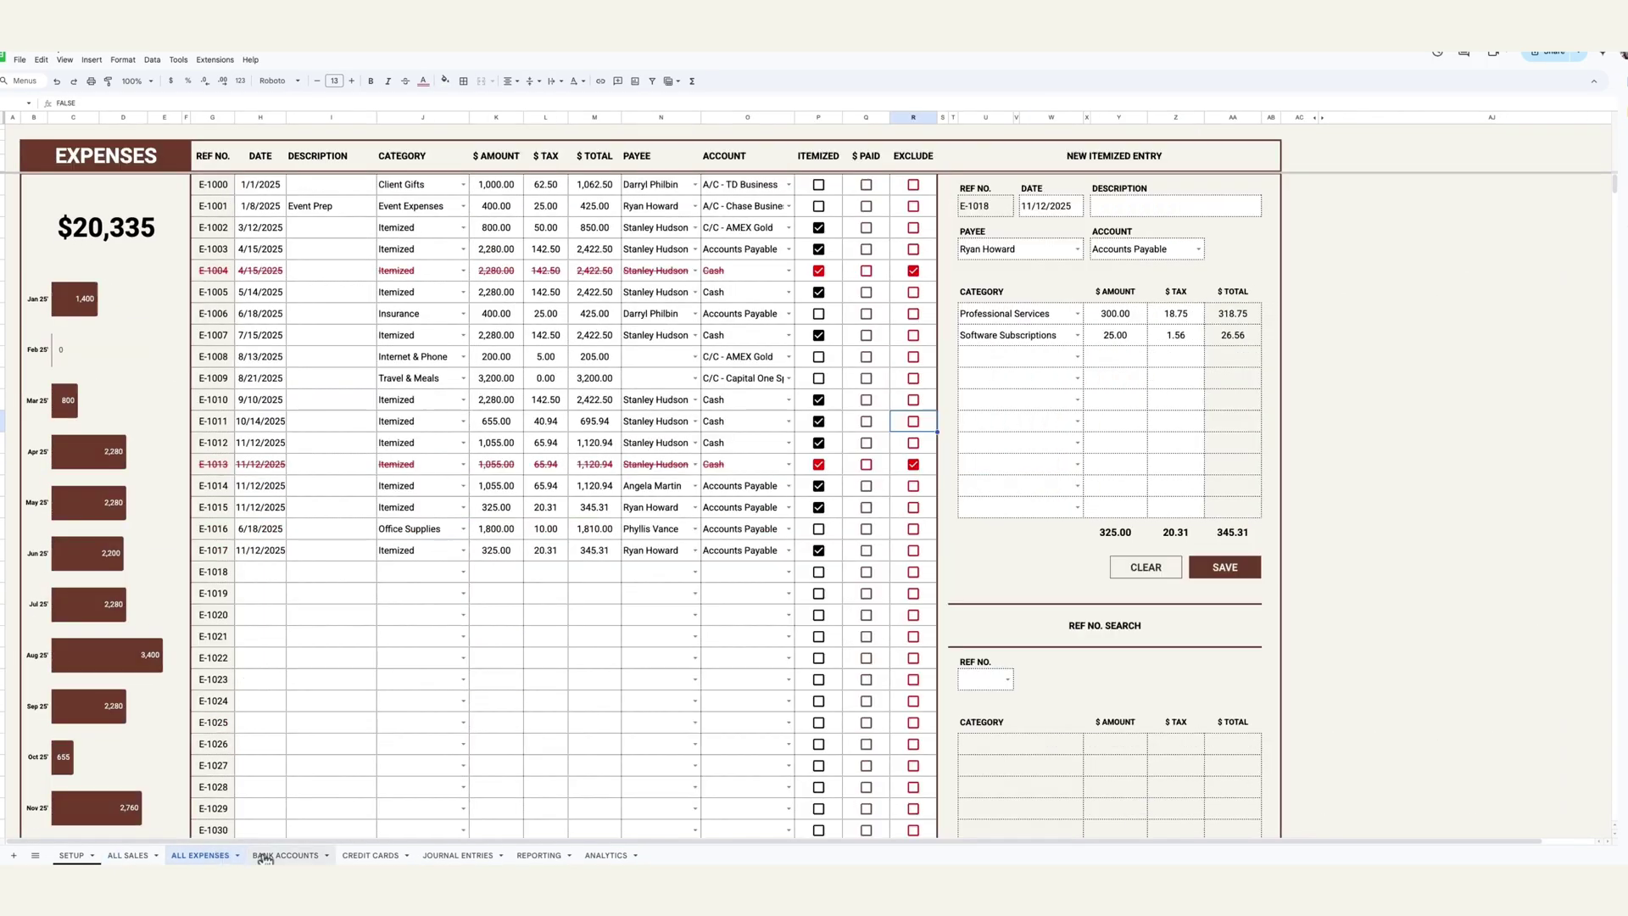
pyautogui.click(285, 855)
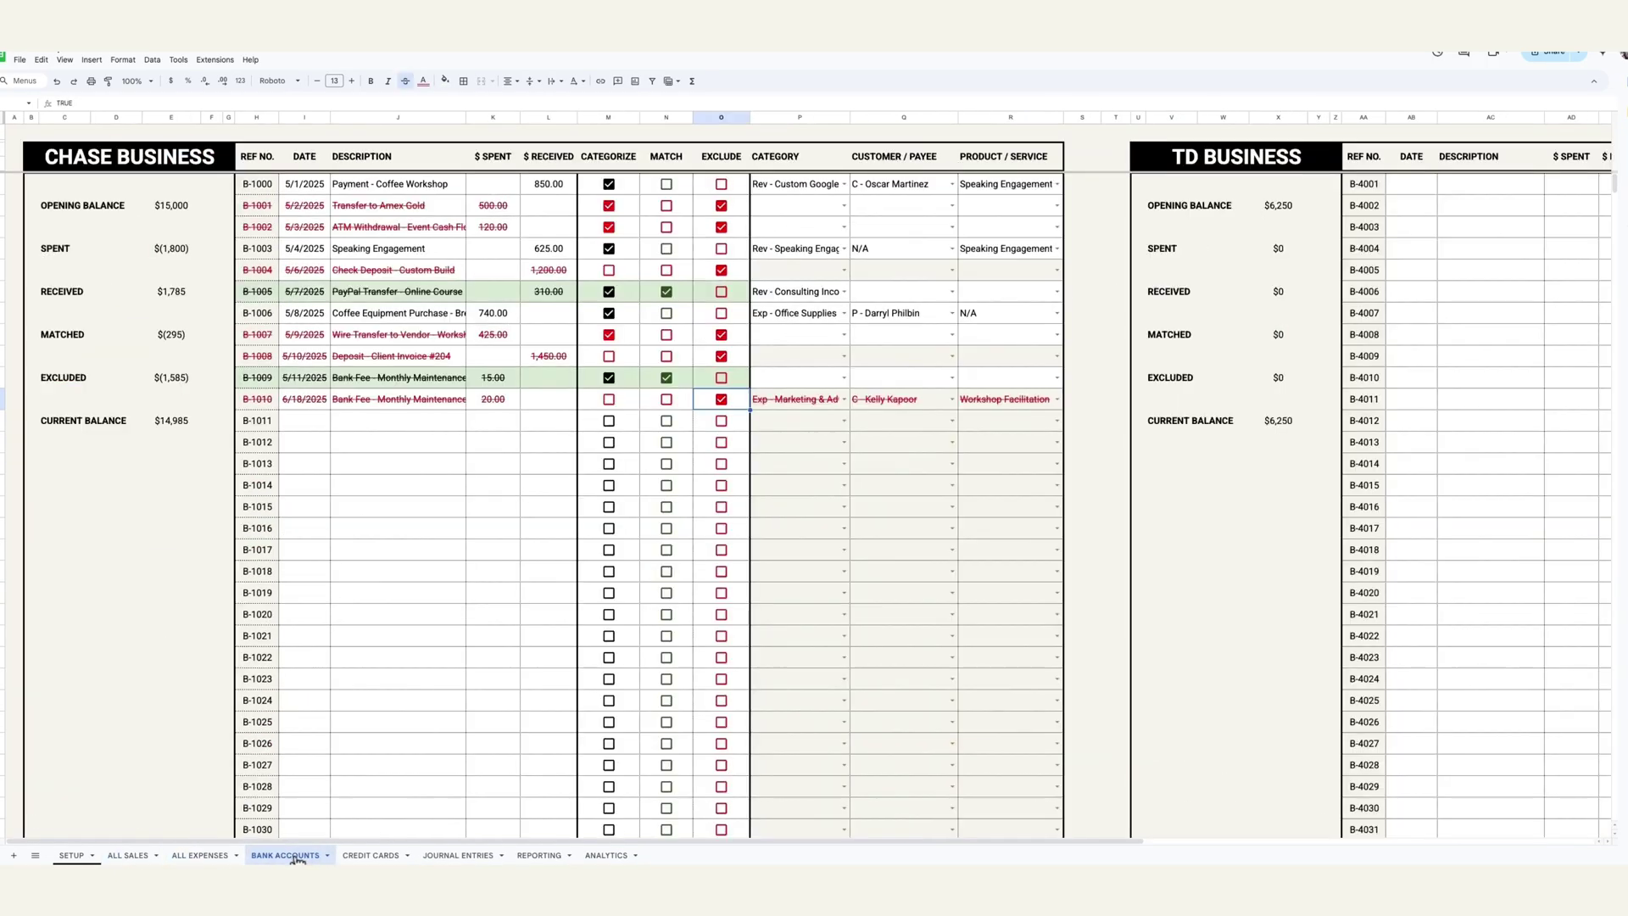
pyautogui.click(360, 856)
pyautogui.click(457, 856)
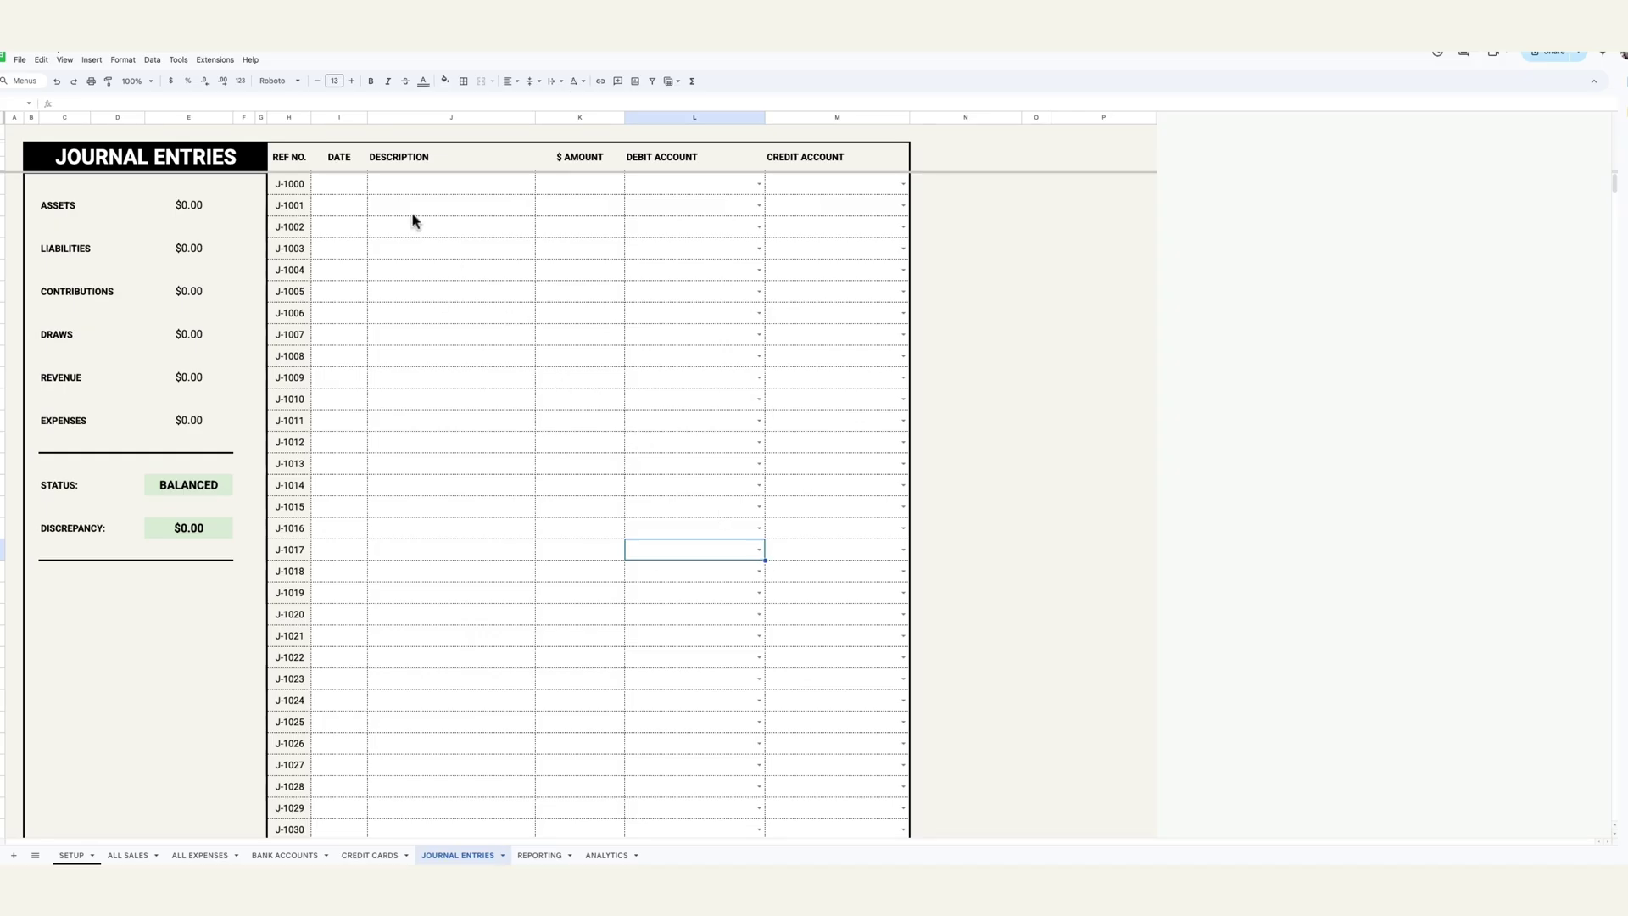
# Step: Start test journal entry J-1000 dated July 16, 2025 for 5,000.00
pyautogui.doubleClick(342, 183)
pyautogui.click(389, 205)
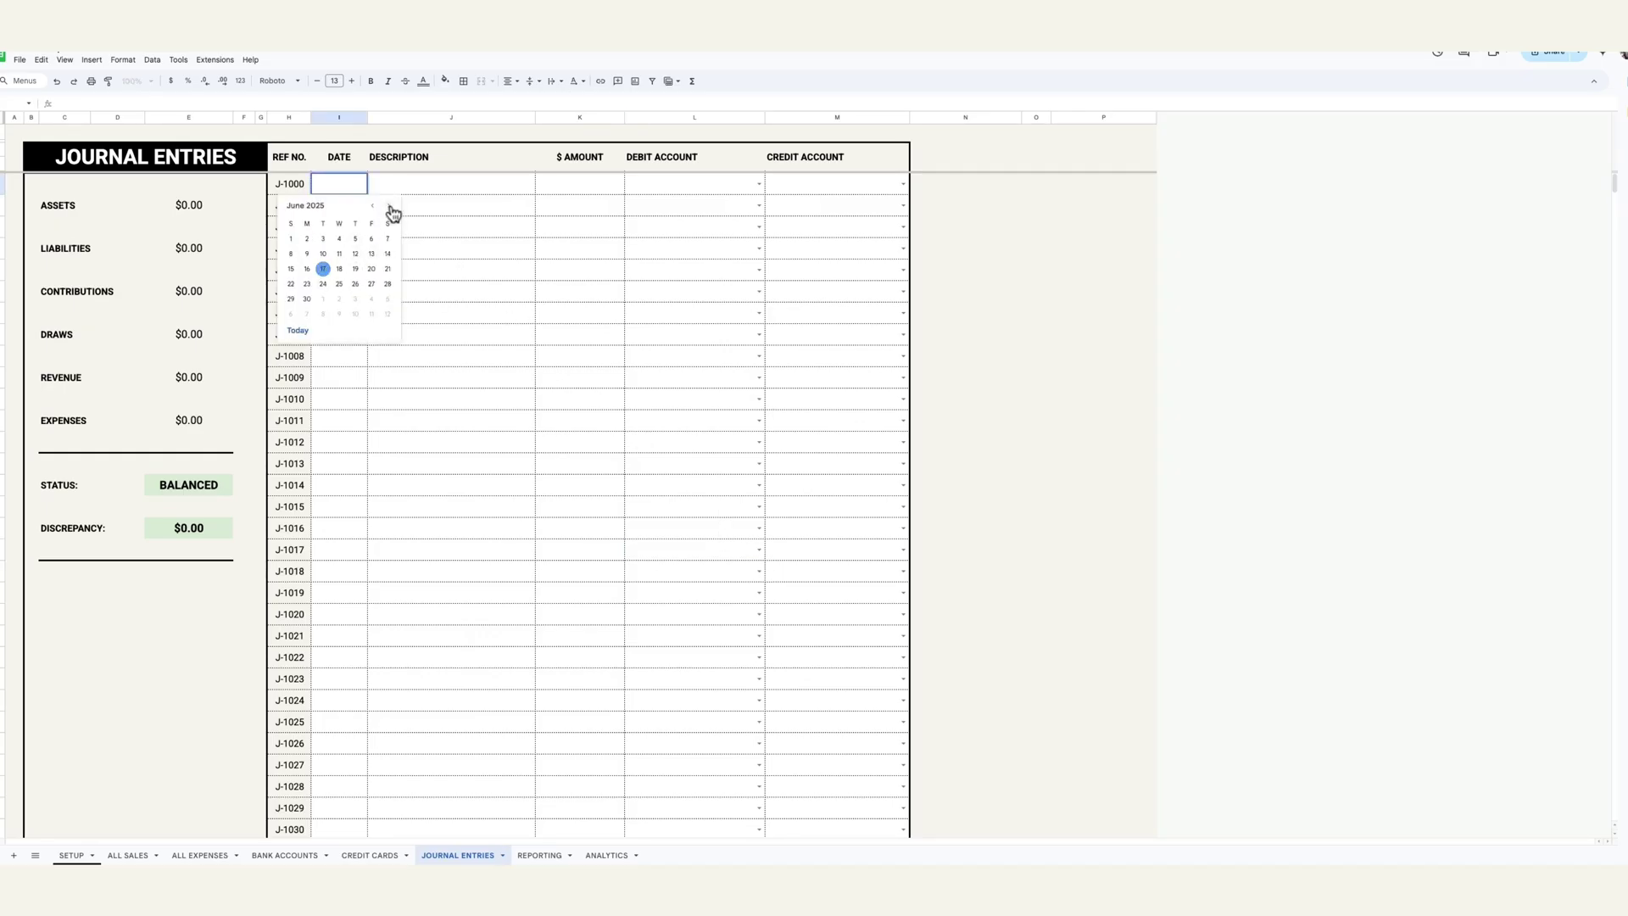
pyautogui.click(388, 205)
pyautogui.click(340, 269)
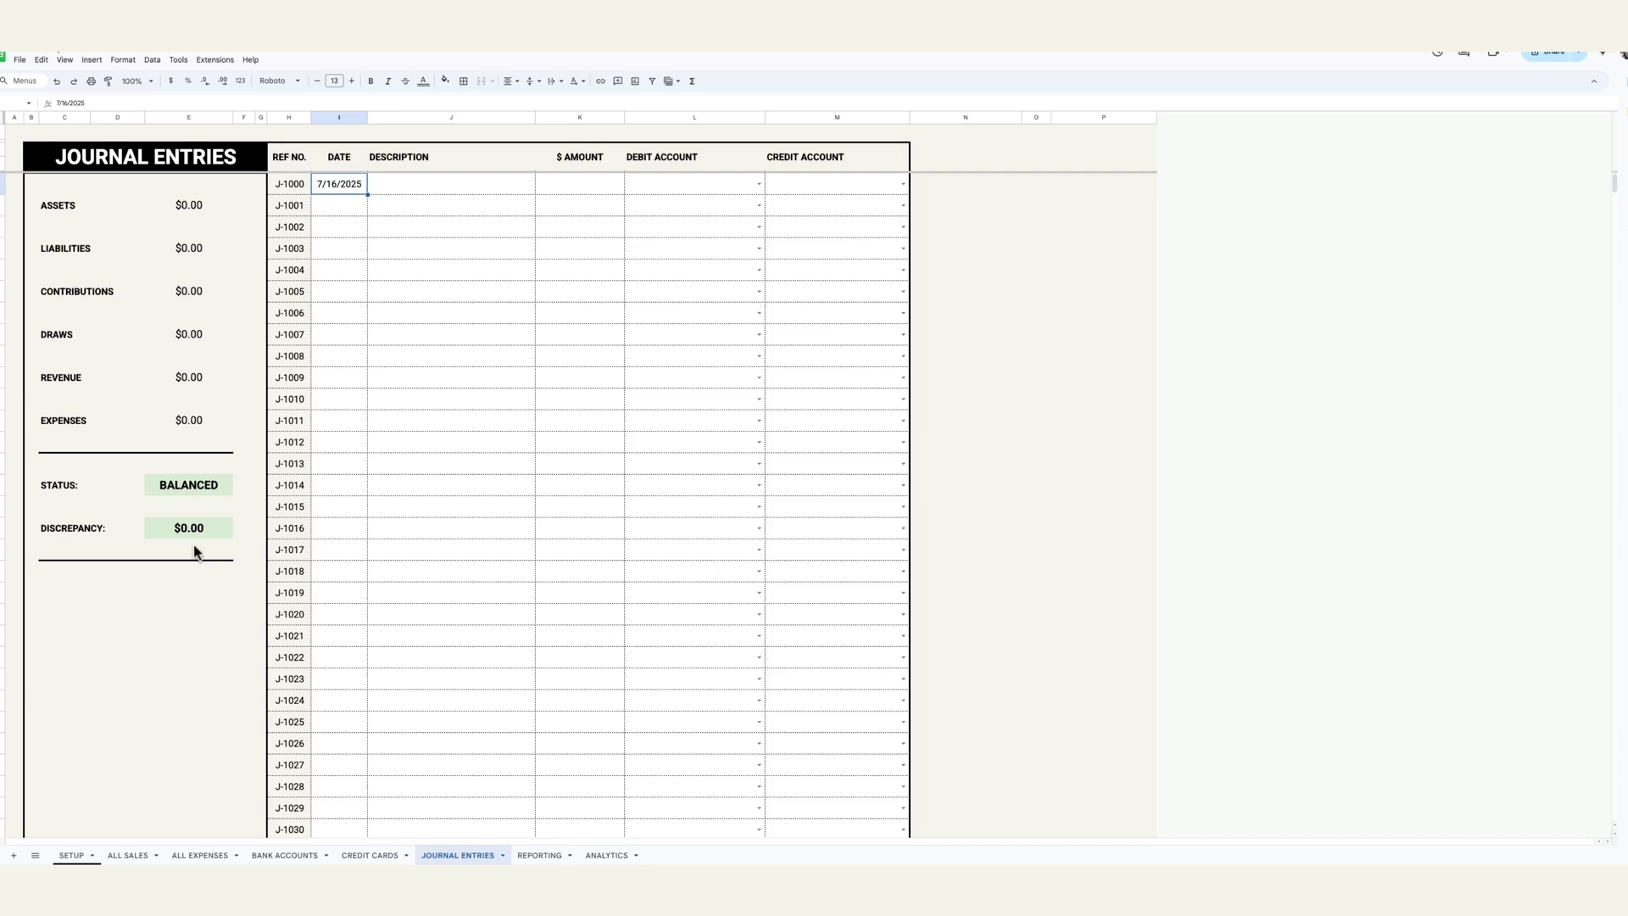
pyautogui.click(598, 185)
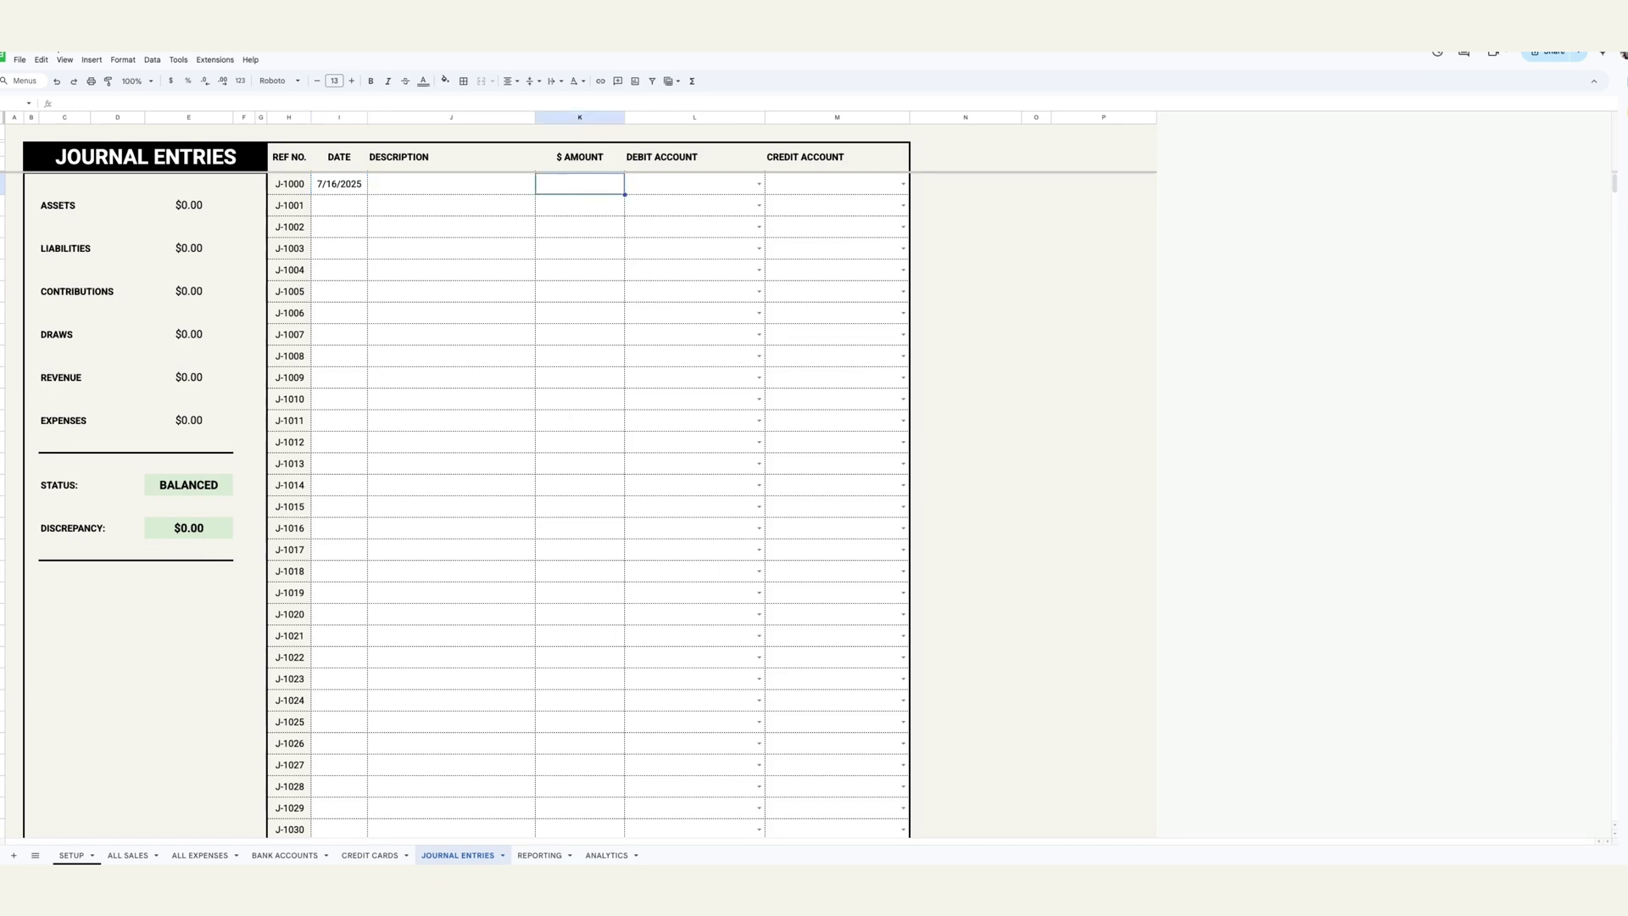
pyautogui.write('$')
pyautogui.write('000')
pyautogui.press('Return')
# Step: Try Accounts Receivable and Speaking Engagements as J-1000's accounts, then delete the test entry
pyautogui.click(758, 185)
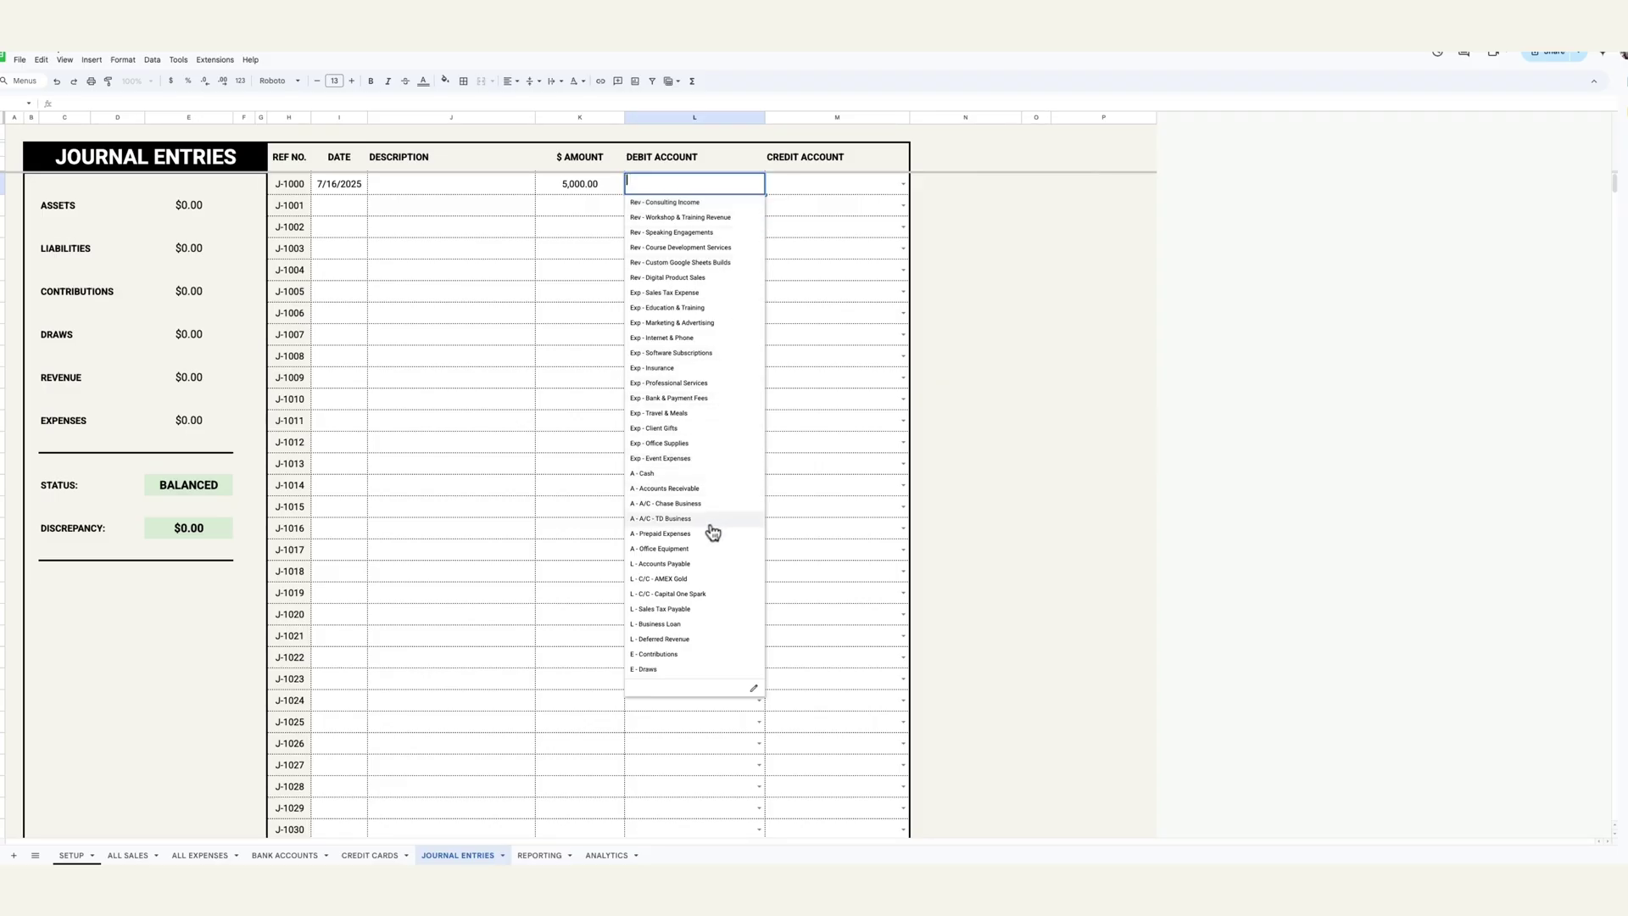
pyautogui.click(697, 490)
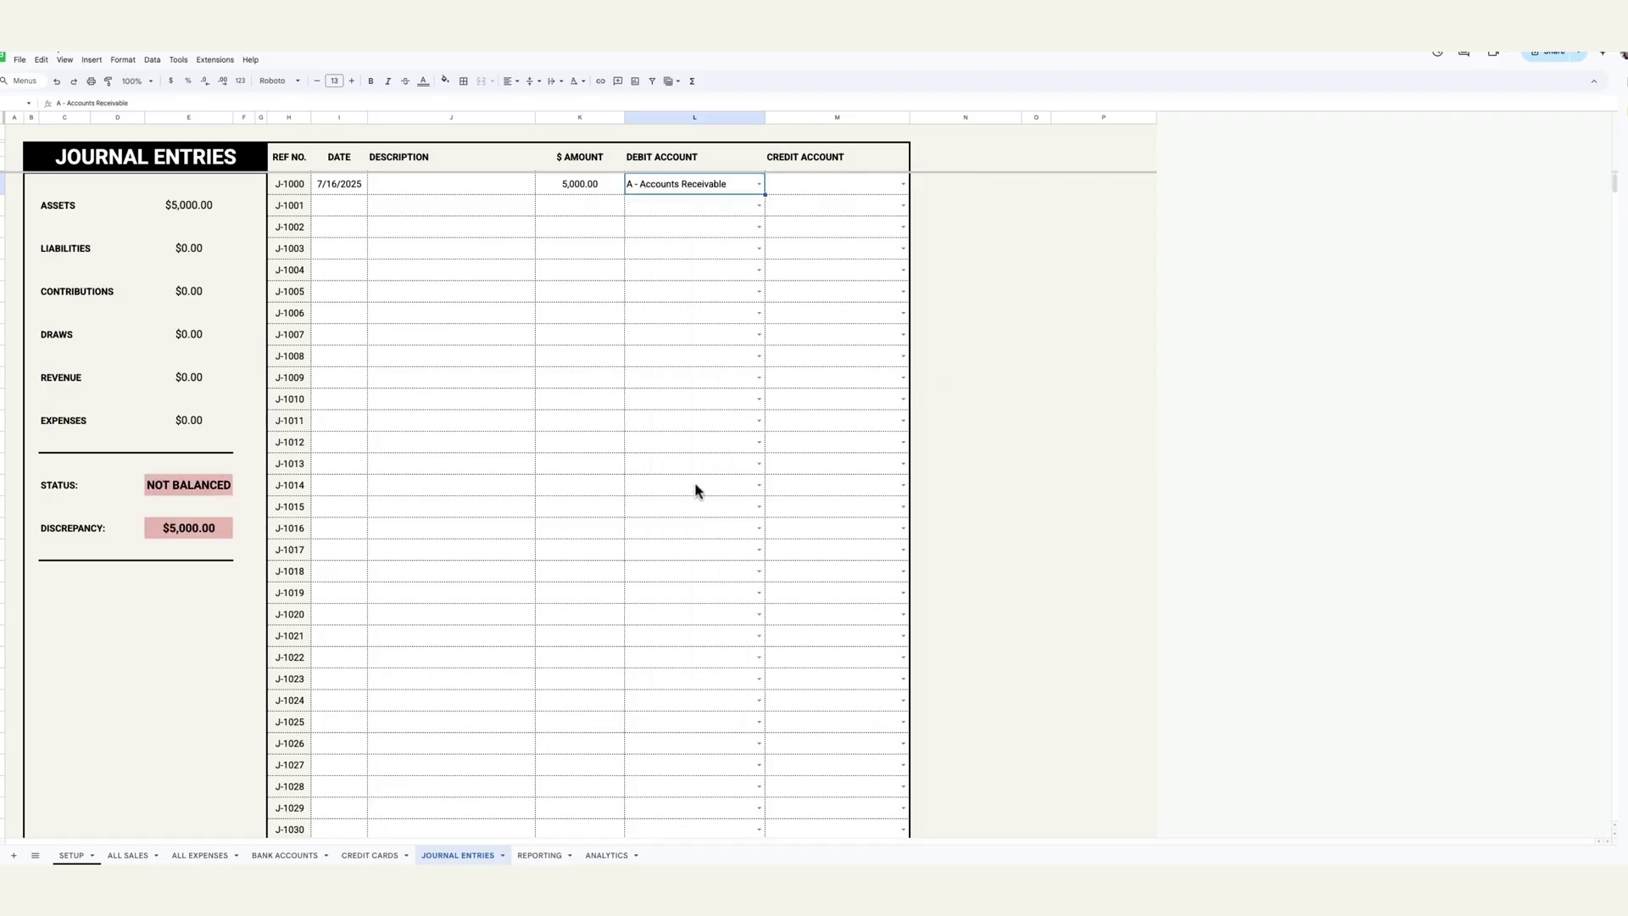
pyautogui.click(903, 184)
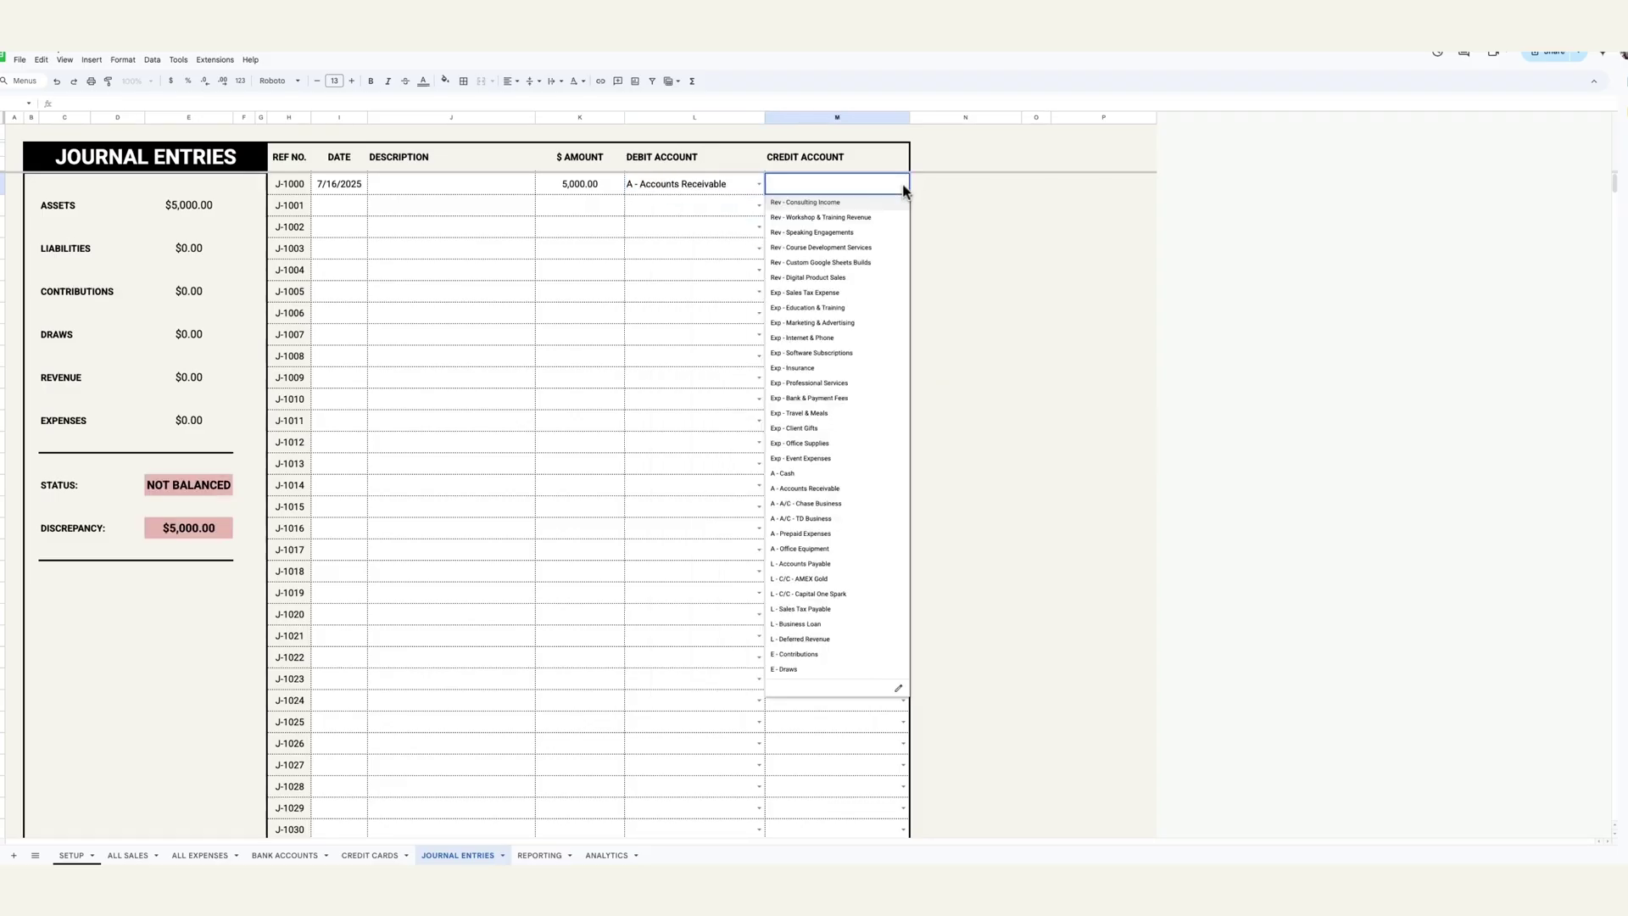
pyautogui.click(865, 232)
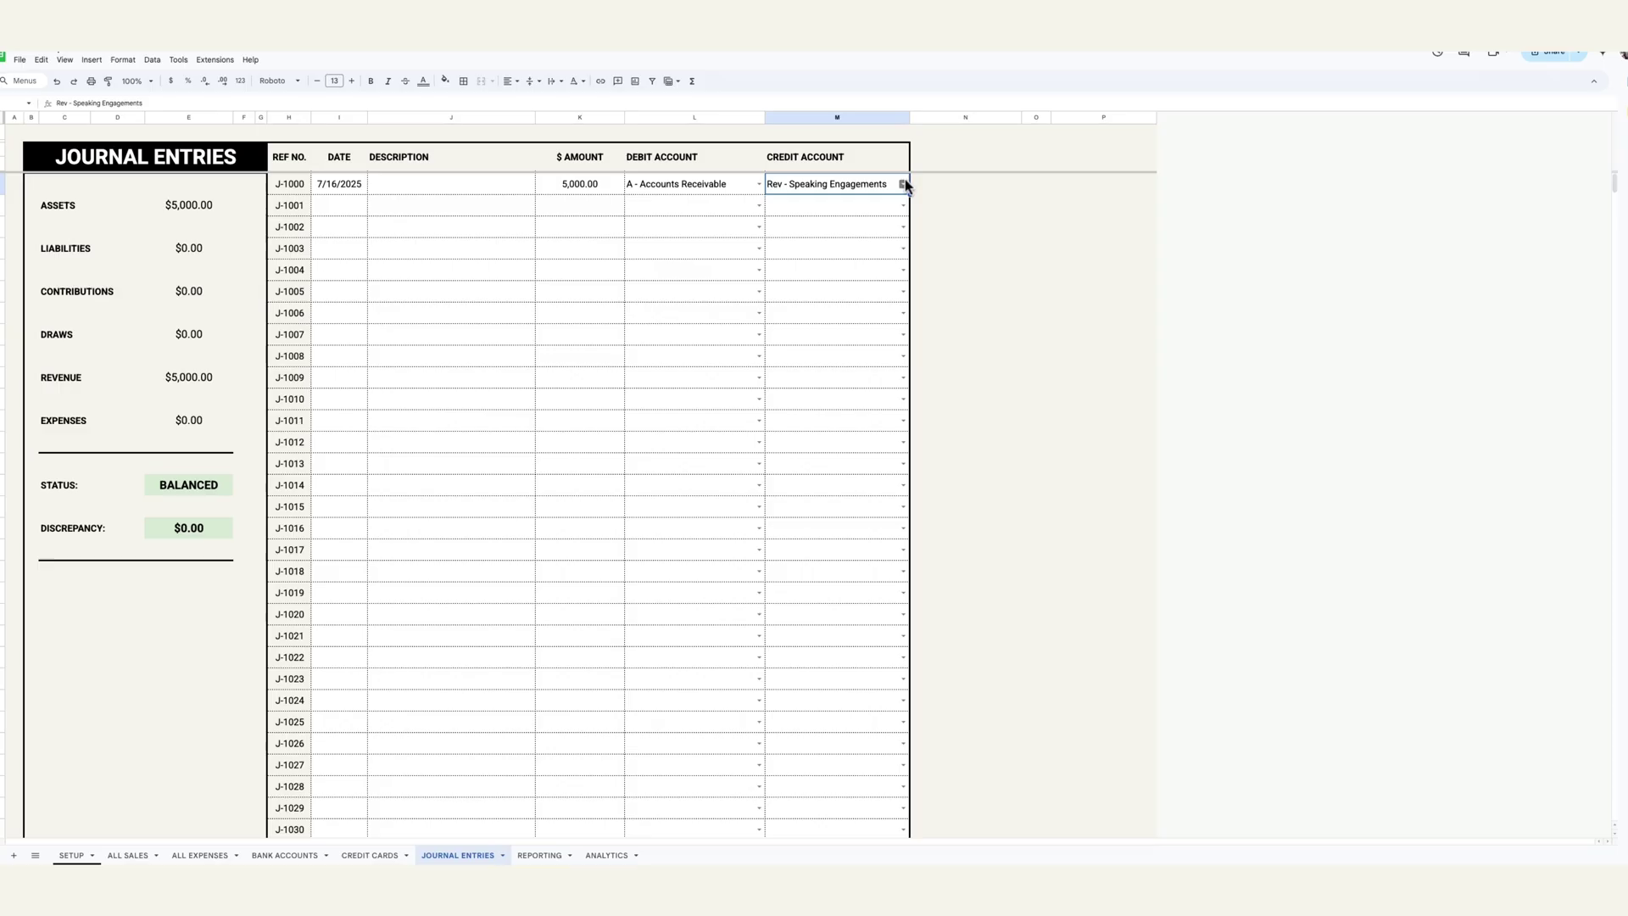
pyautogui.click(758, 184)
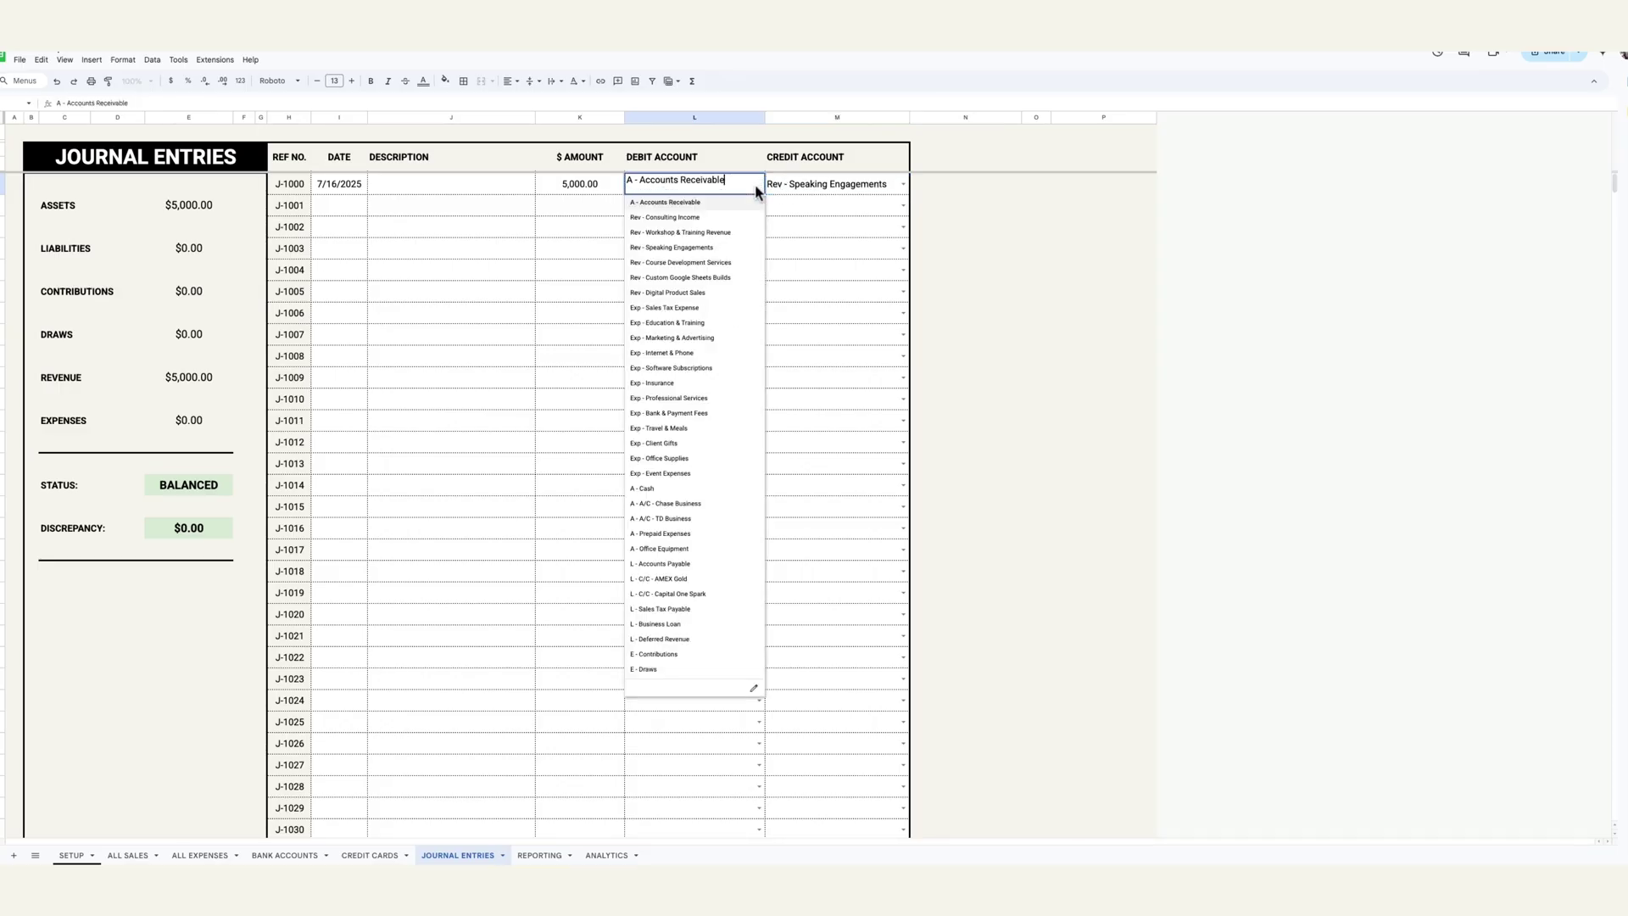
pyautogui.click(705, 247)
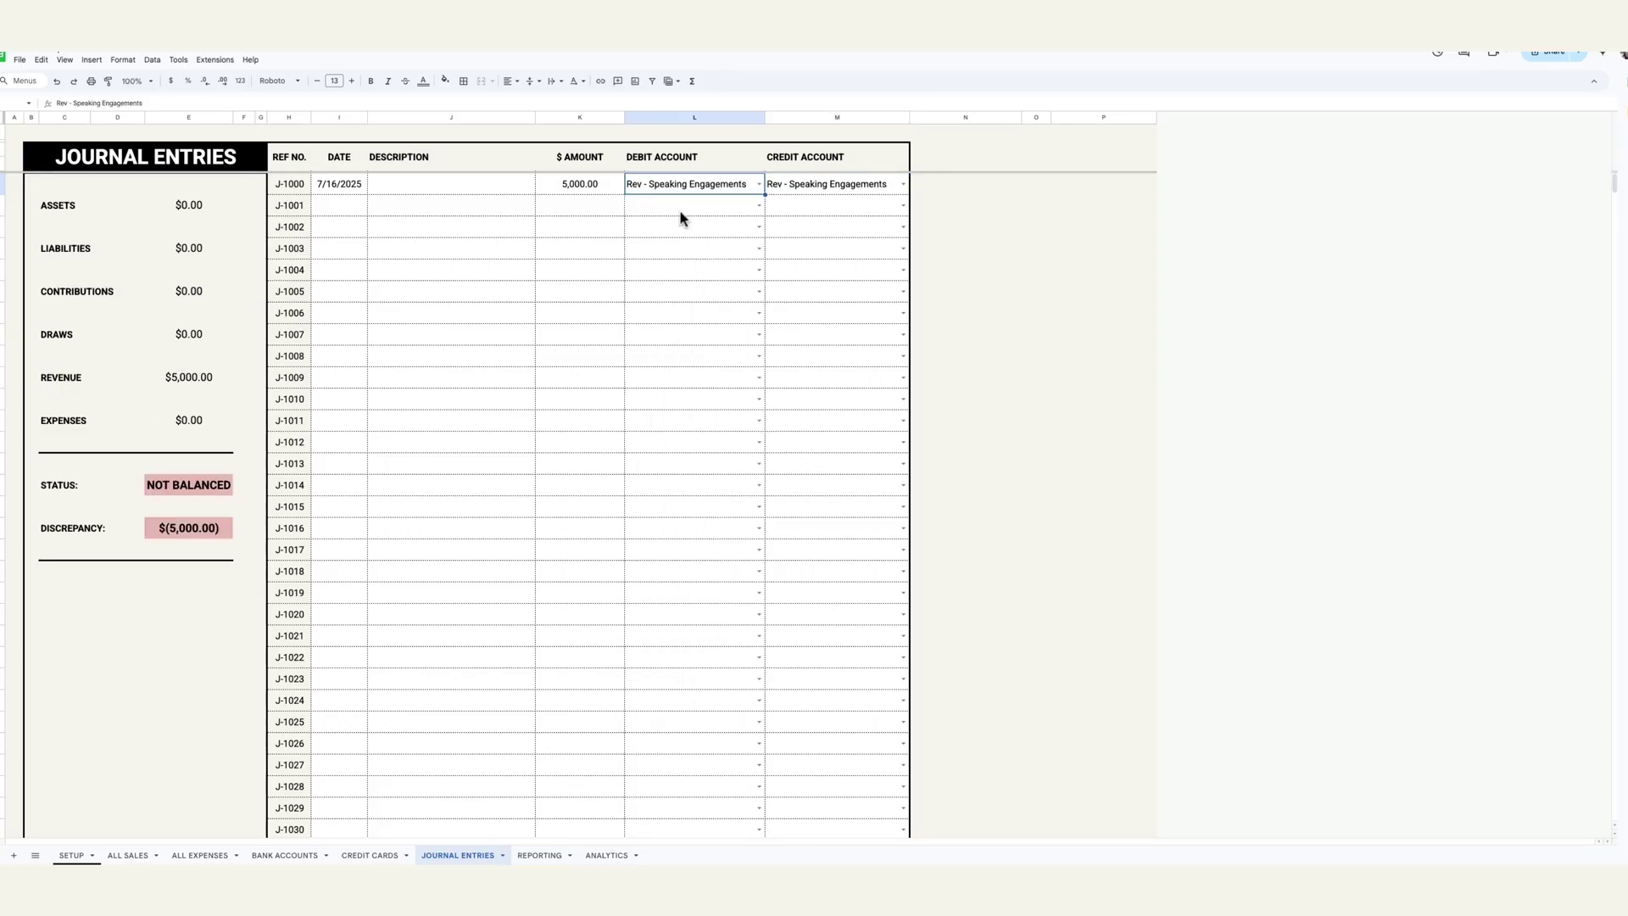
pyautogui.click(757, 184)
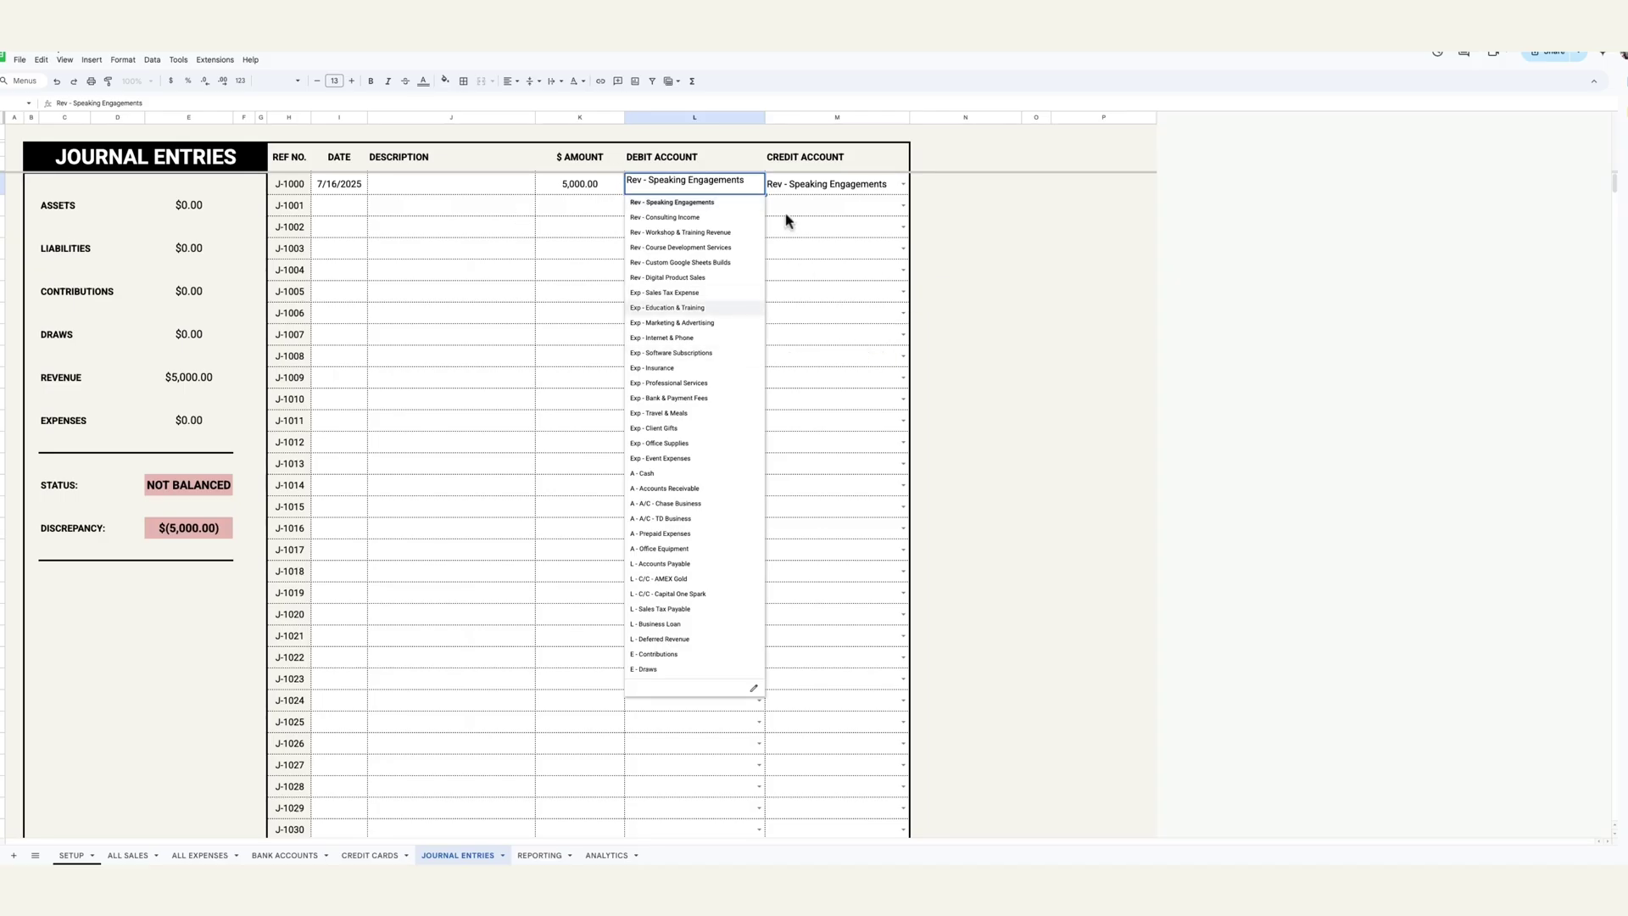
pyautogui.click(836, 184)
pyautogui.hotkey('shift', 'Left')
pyautogui.hotkey('shift', 'Left')
pyautogui.hotkey('shift', 'Left')
pyautogui.hotkey('shift', 'Left')
pyautogui.press('Delete')
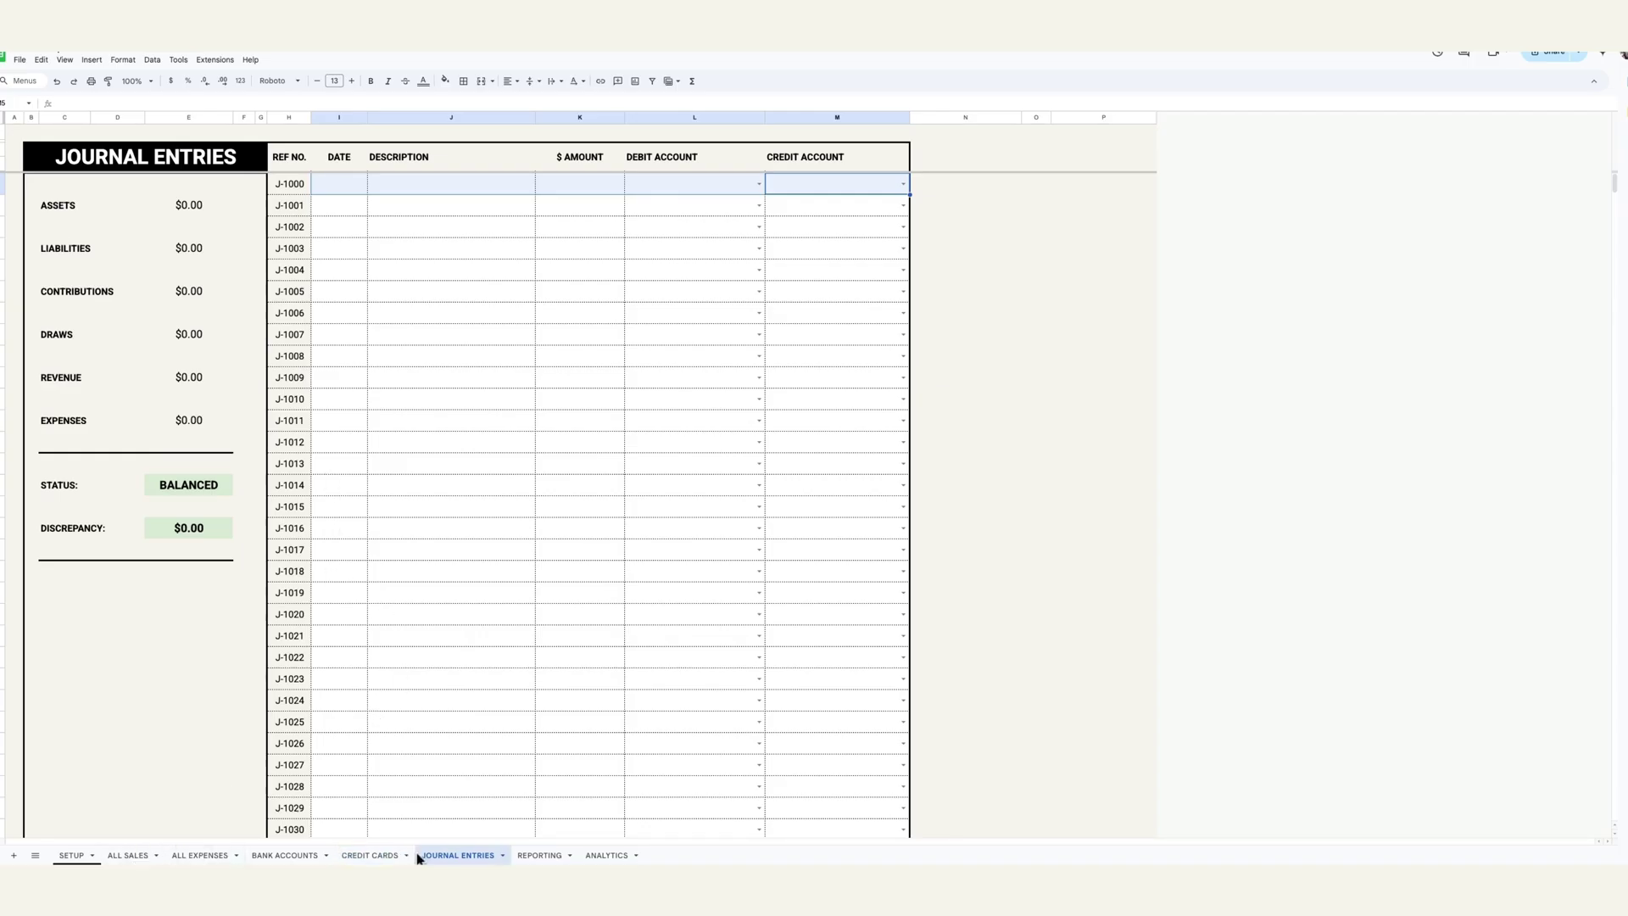
# Step: Open Reporting and scroll right to the Cash Flow report showing a 26,363 current balance
pyautogui.click(538, 855)
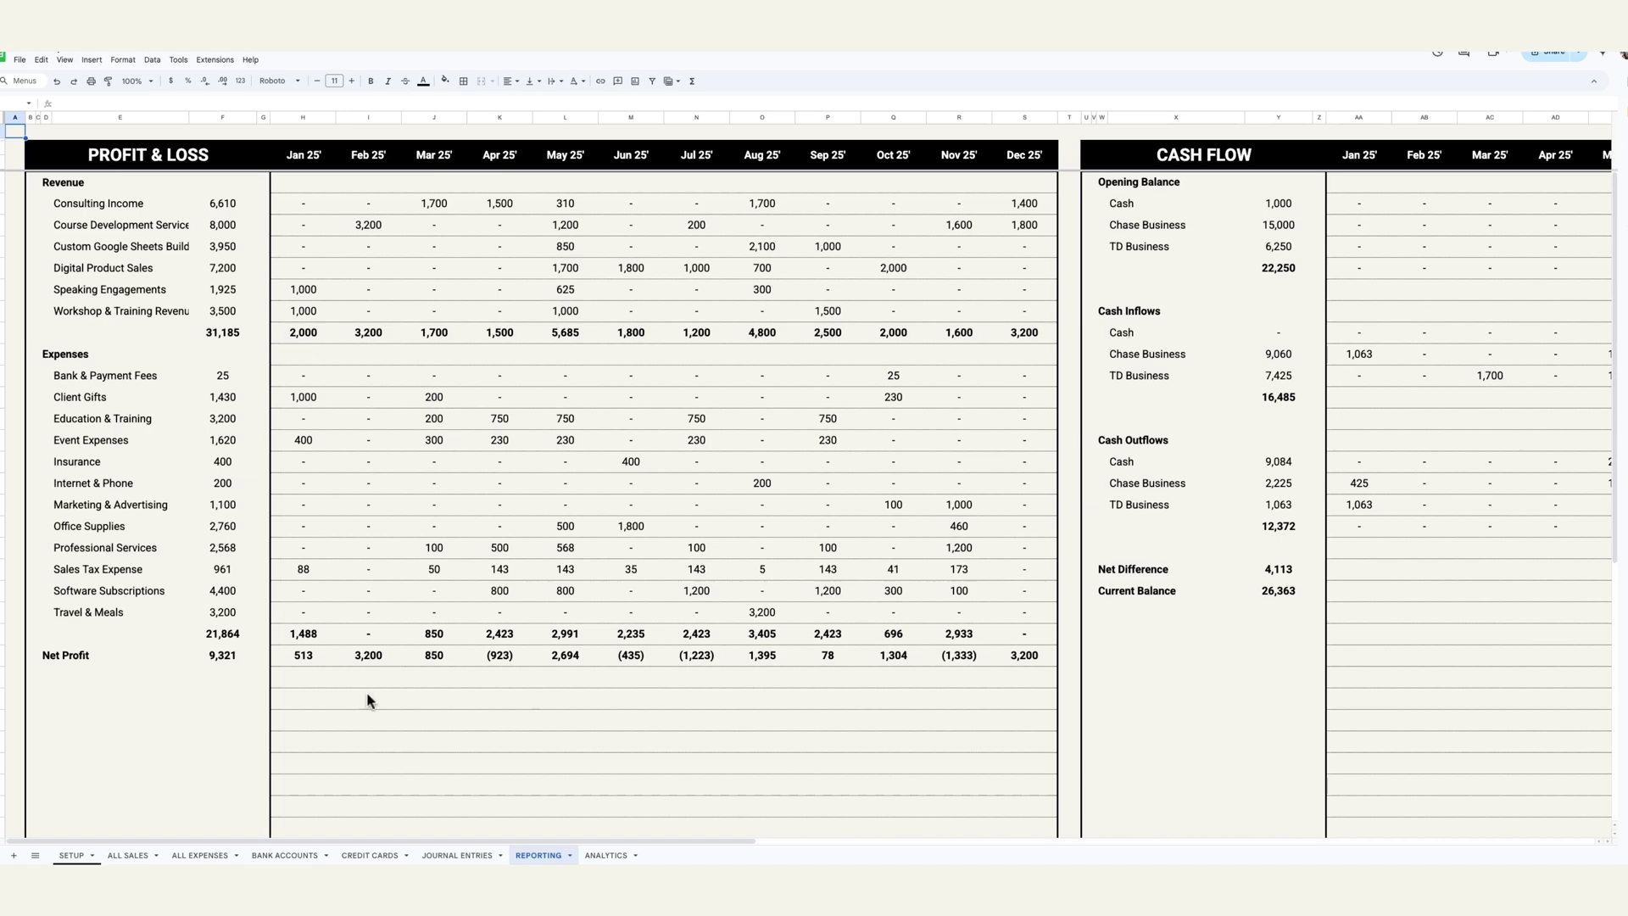
pyautogui.scroll(-5, 356, 701)
pyautogui.scroll(5, 354, 702)
pyautogui.hscroll(10, 554, 841)
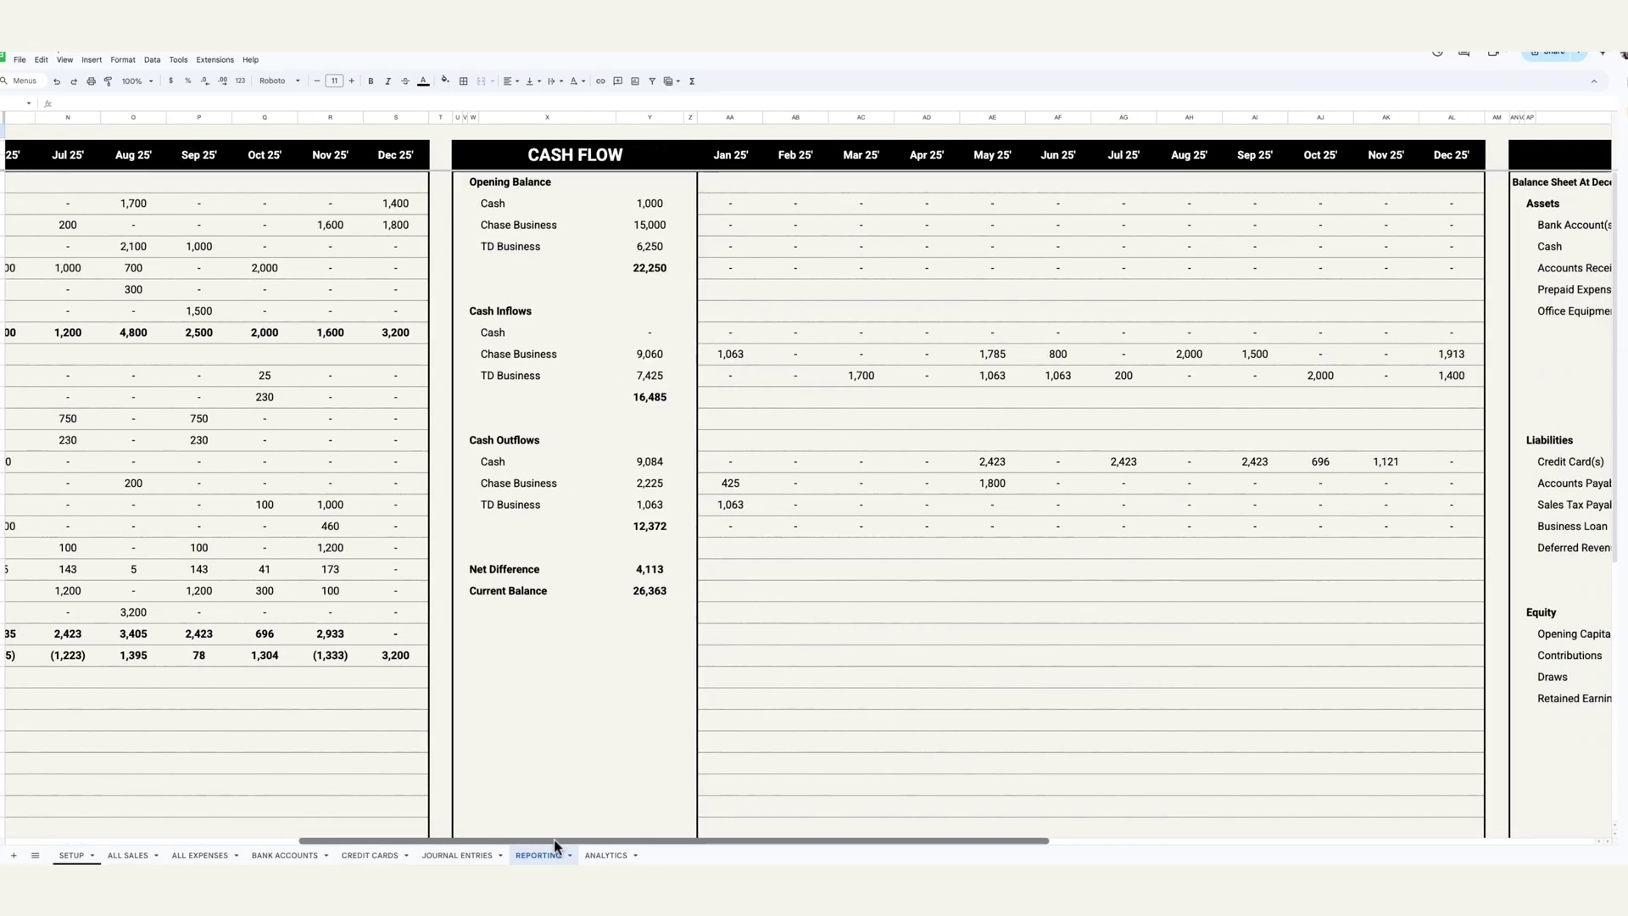
pyautogui.hscroll(3, 553, 839)
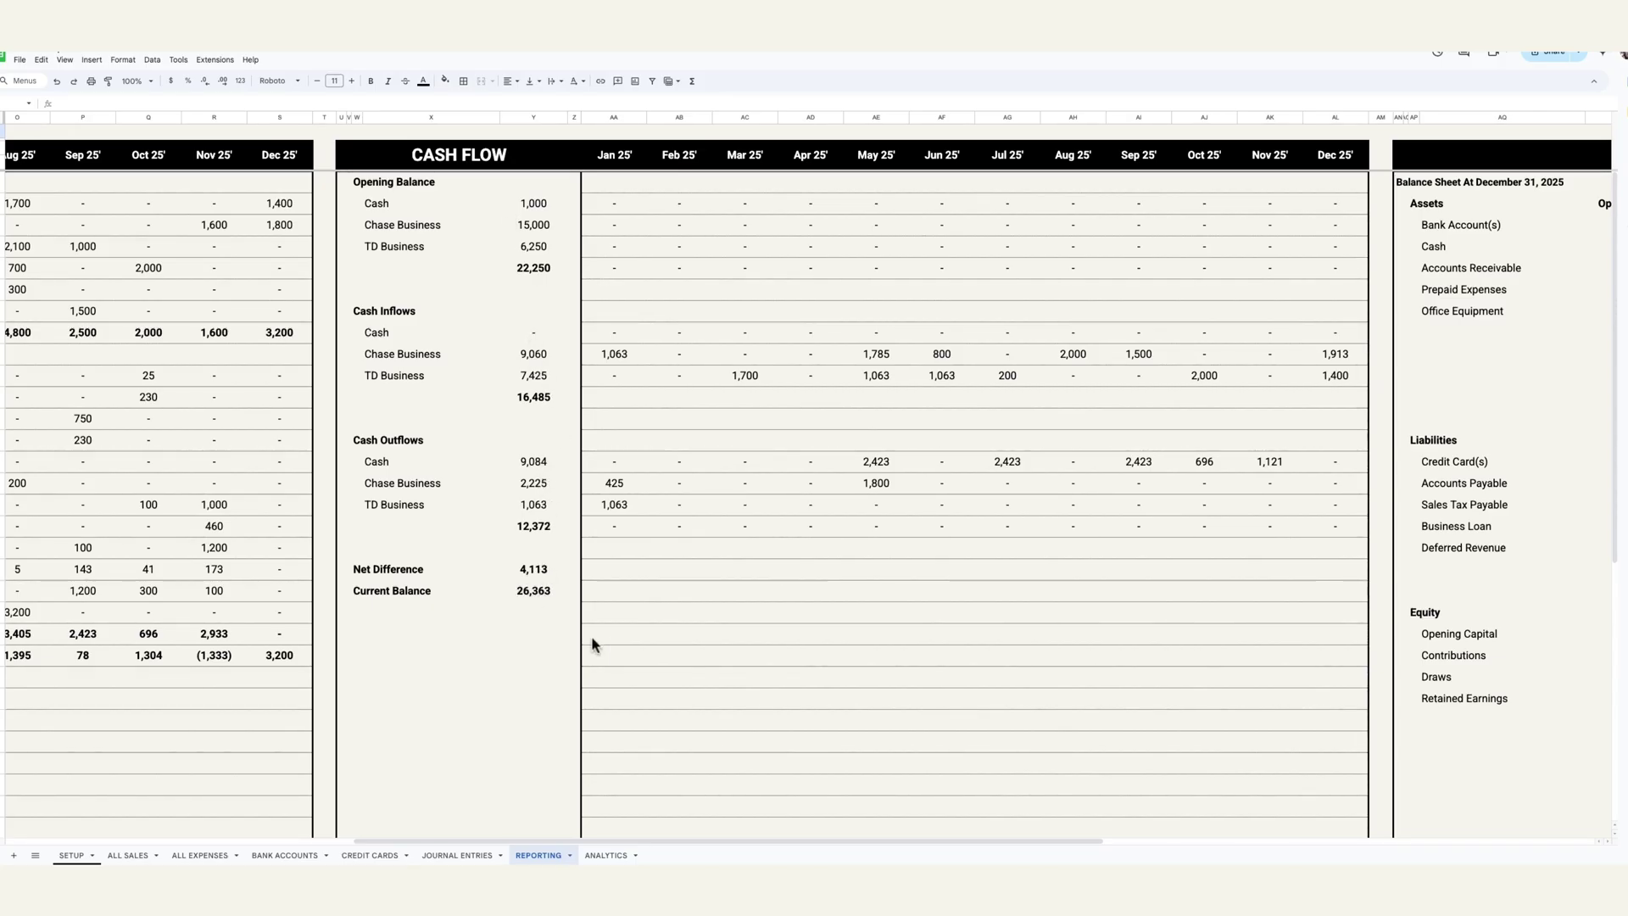
# Step: Check the 26,363 current balance formula and sum the Balance Sheet's bank and cash rows
pyautogui.click(550, 599)
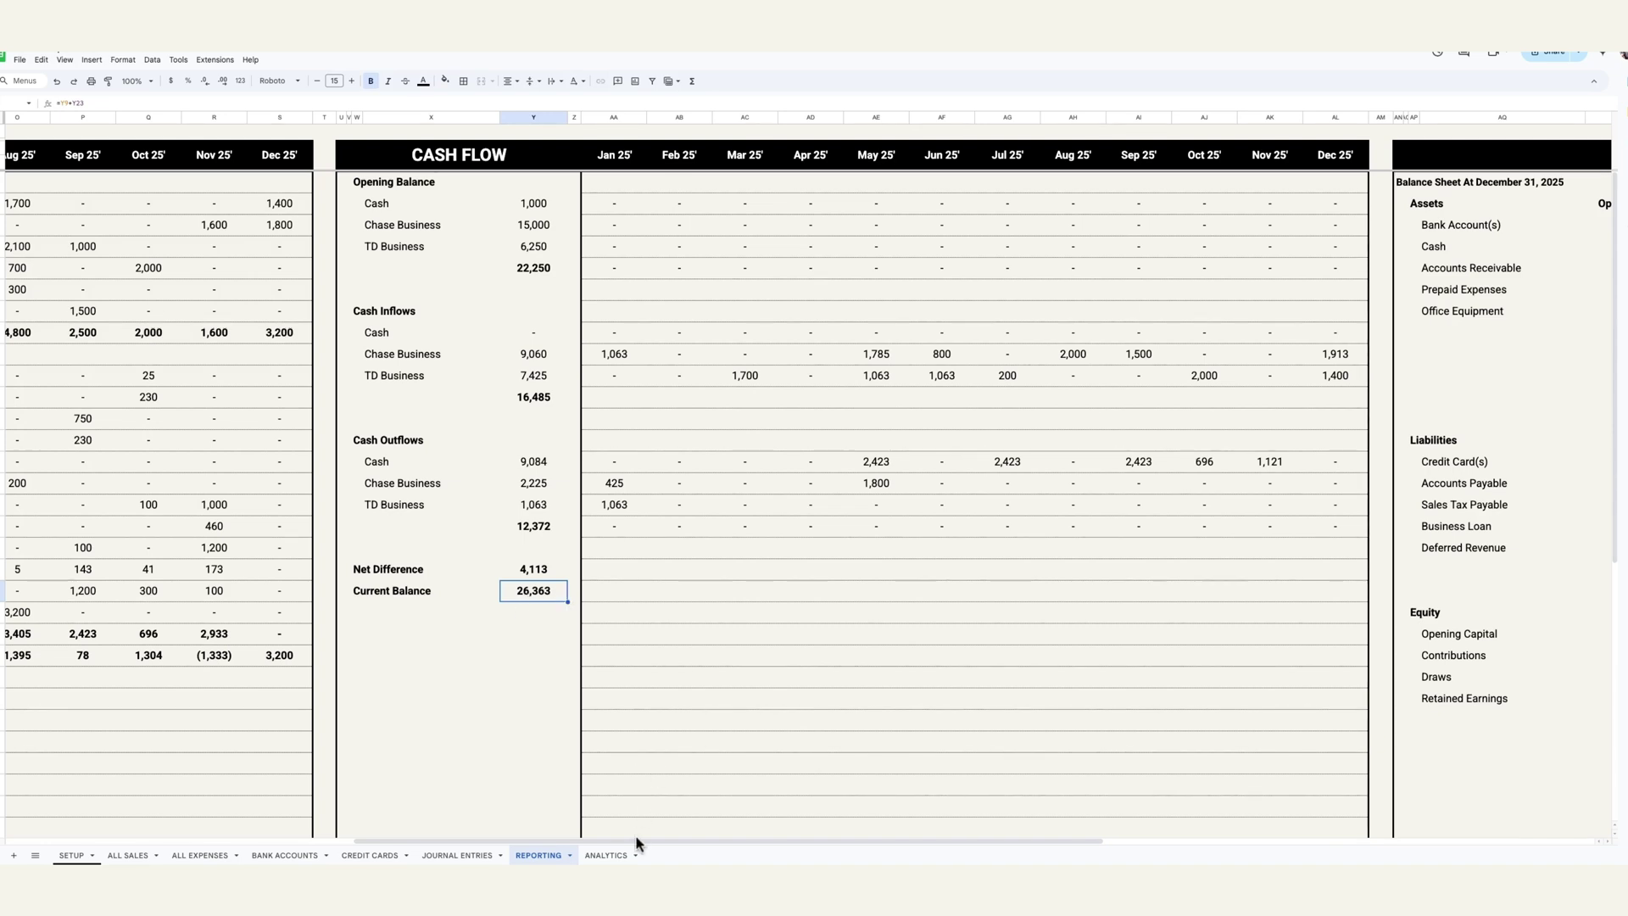
pyautogui.hscroll(10, 635, 841)
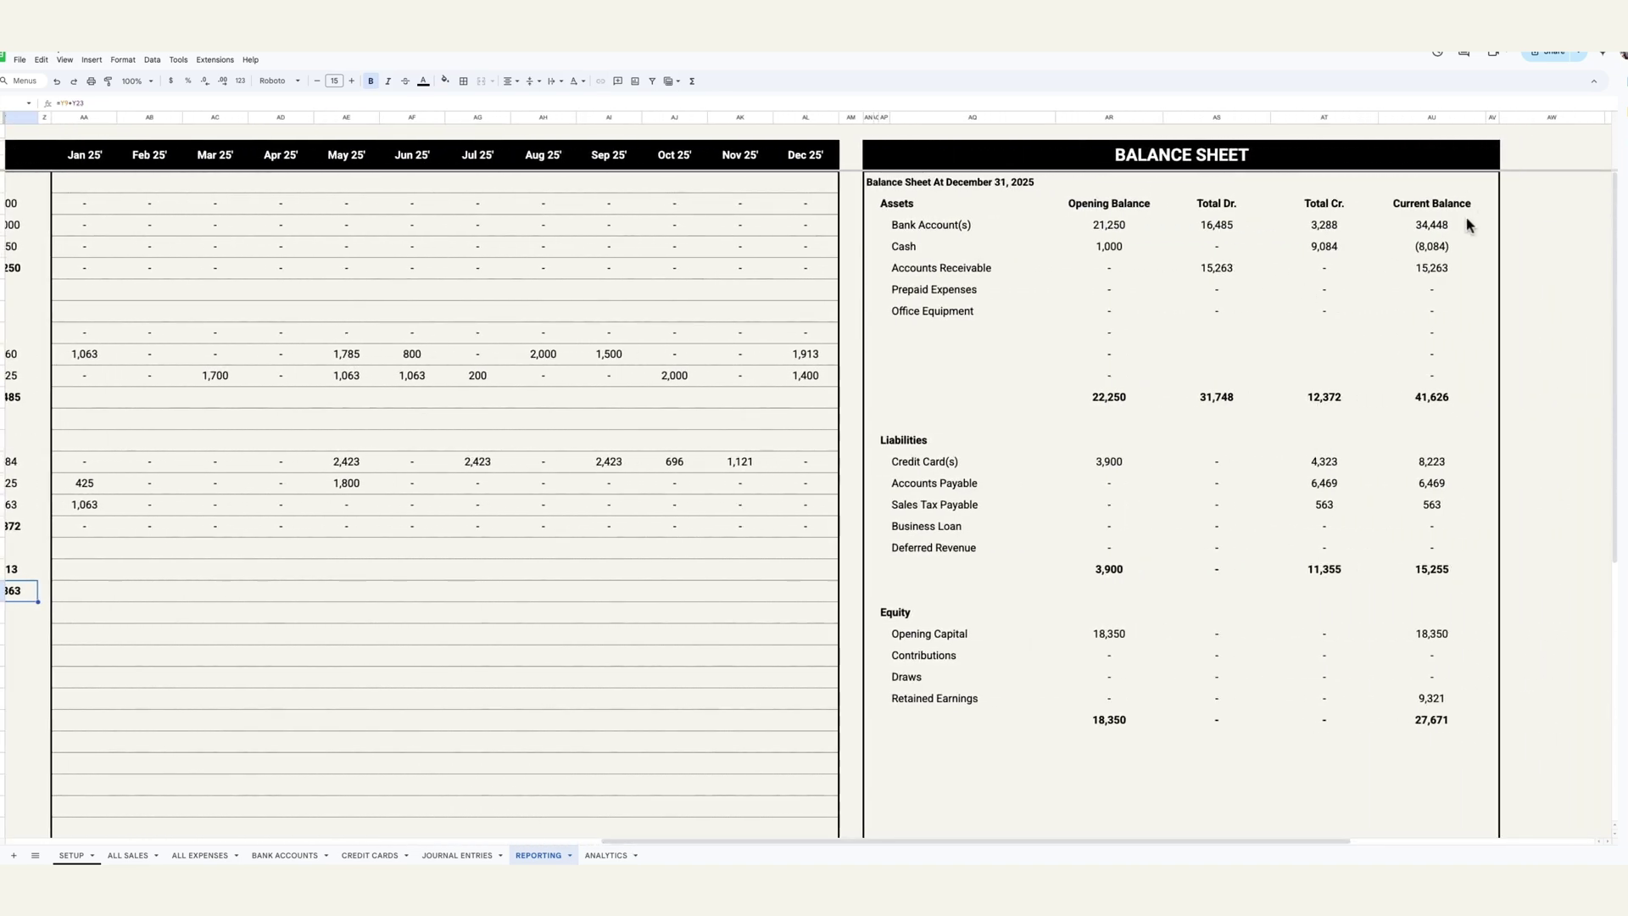
pyautogui.click(957, 229)
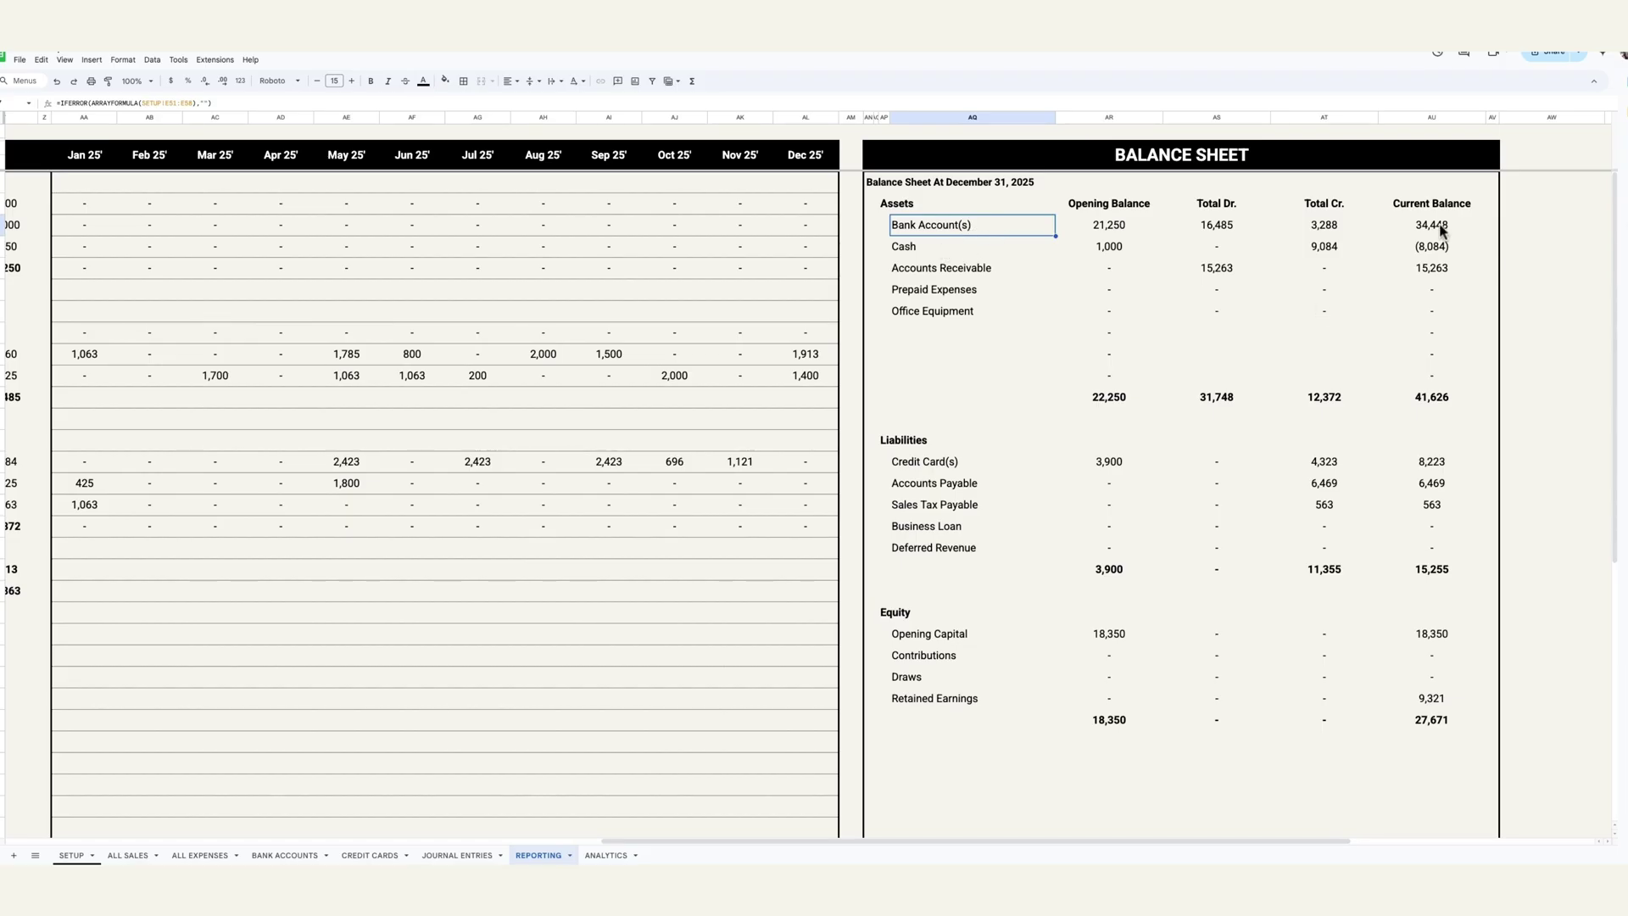
pyautogui.moveTo(1441, 230); pyautogui.dragTo(1441, 248)
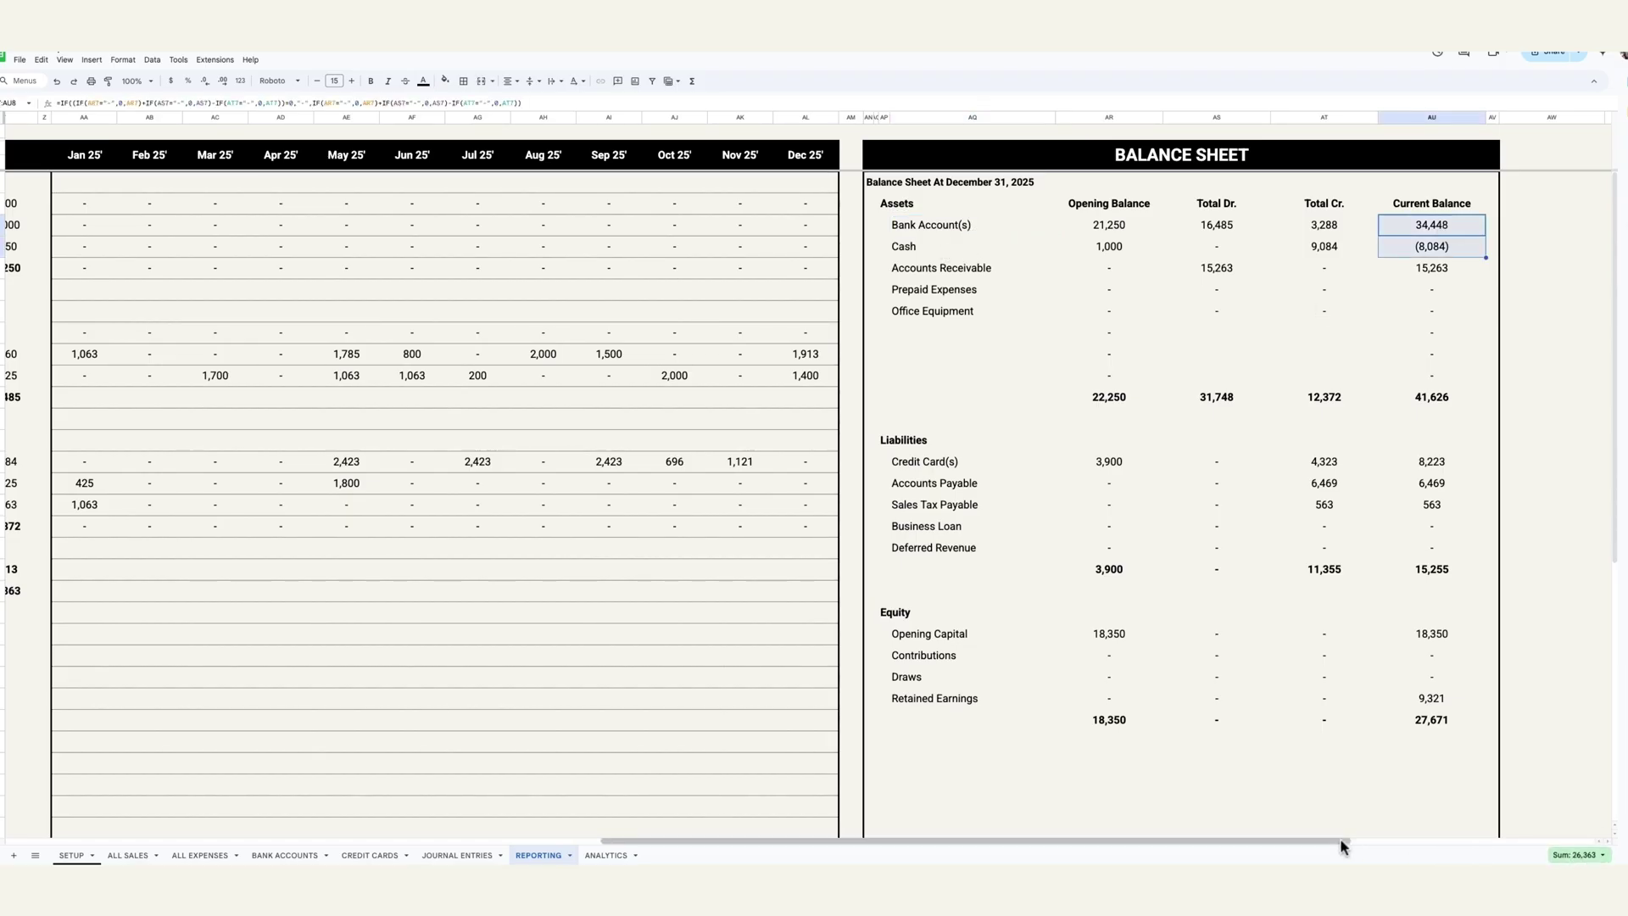
pyautogui.hscroll(-5, 1337, 838)
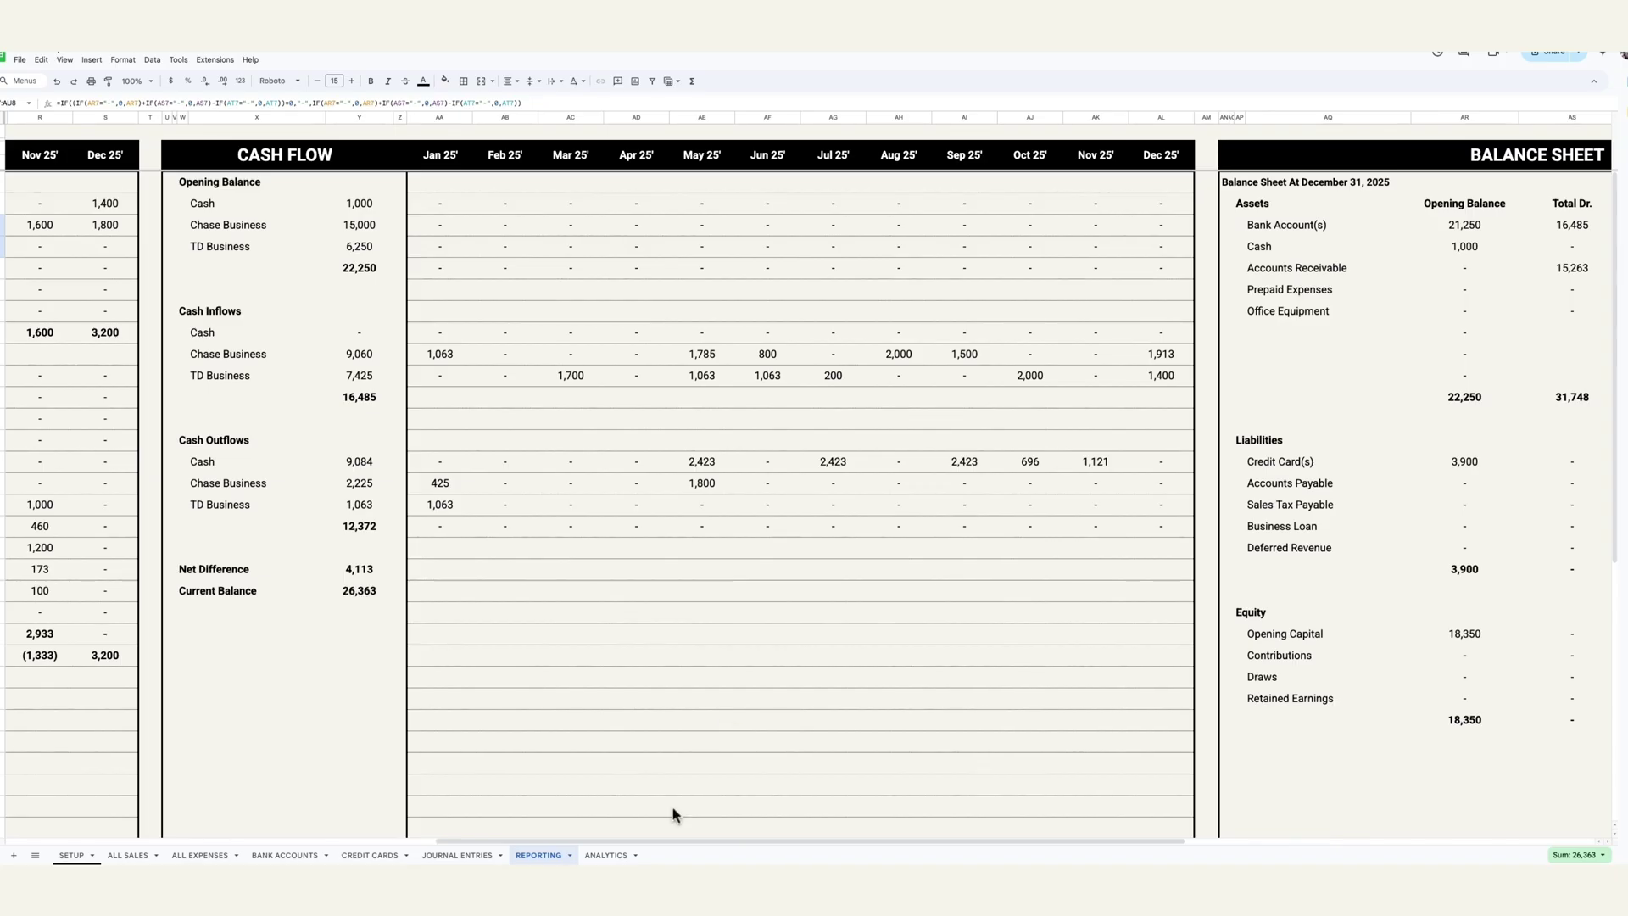
pyautogui.hscroll(7, 799, 839)
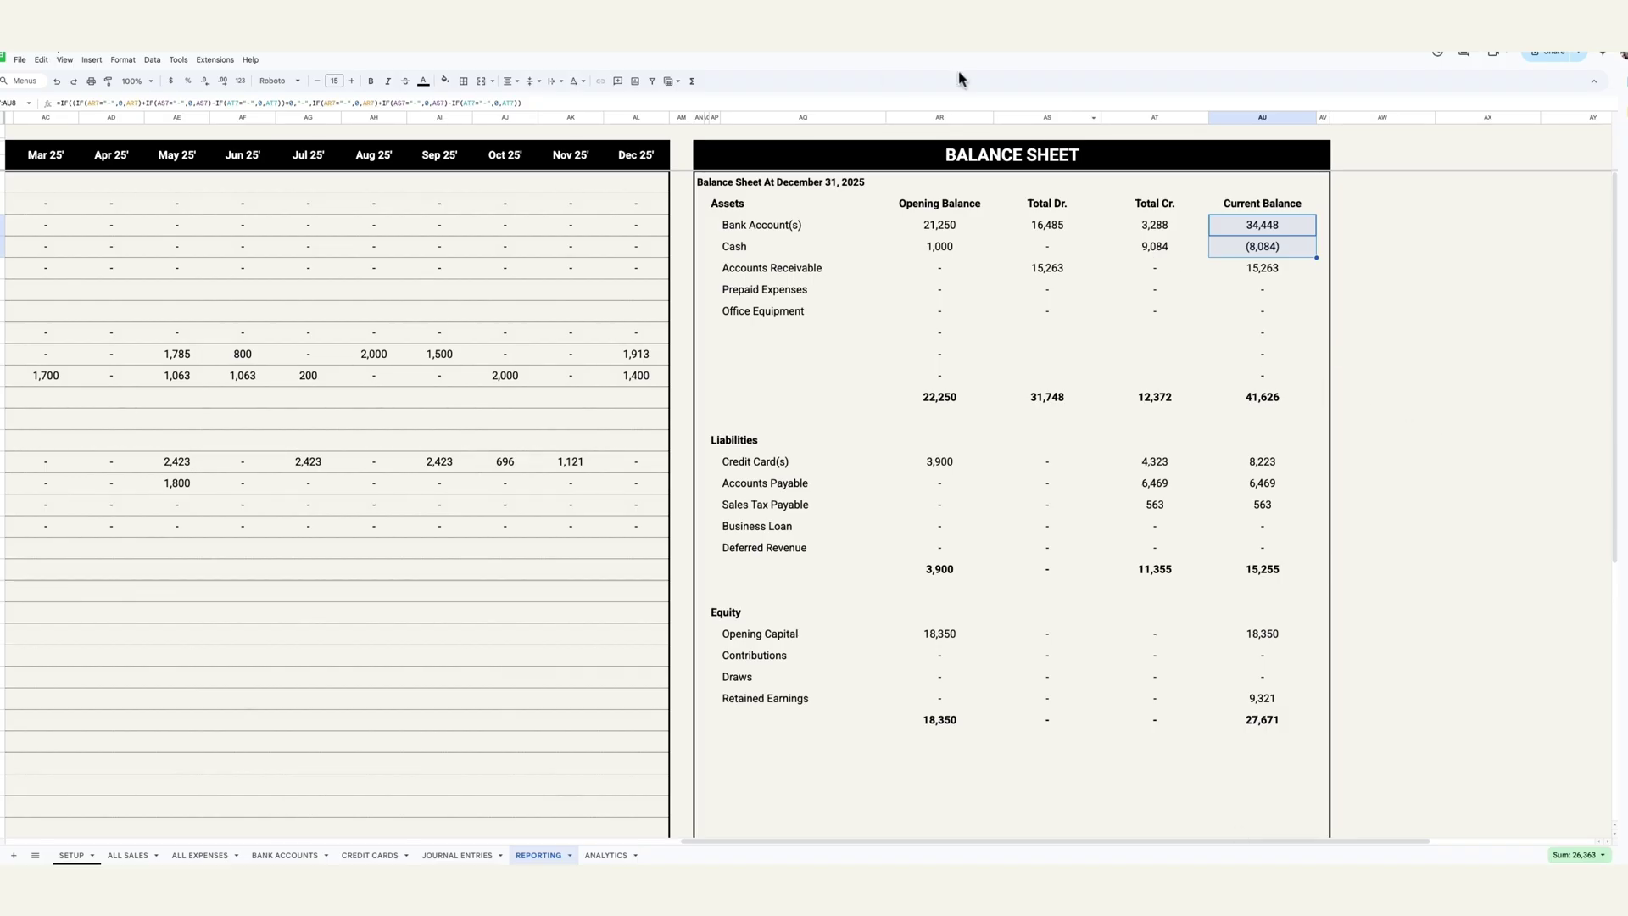
# Step: Compare the Balance Sheet's 9,321 Retained Earnings with the 9,321 Net Profit
pyautogui.click(940, 204)
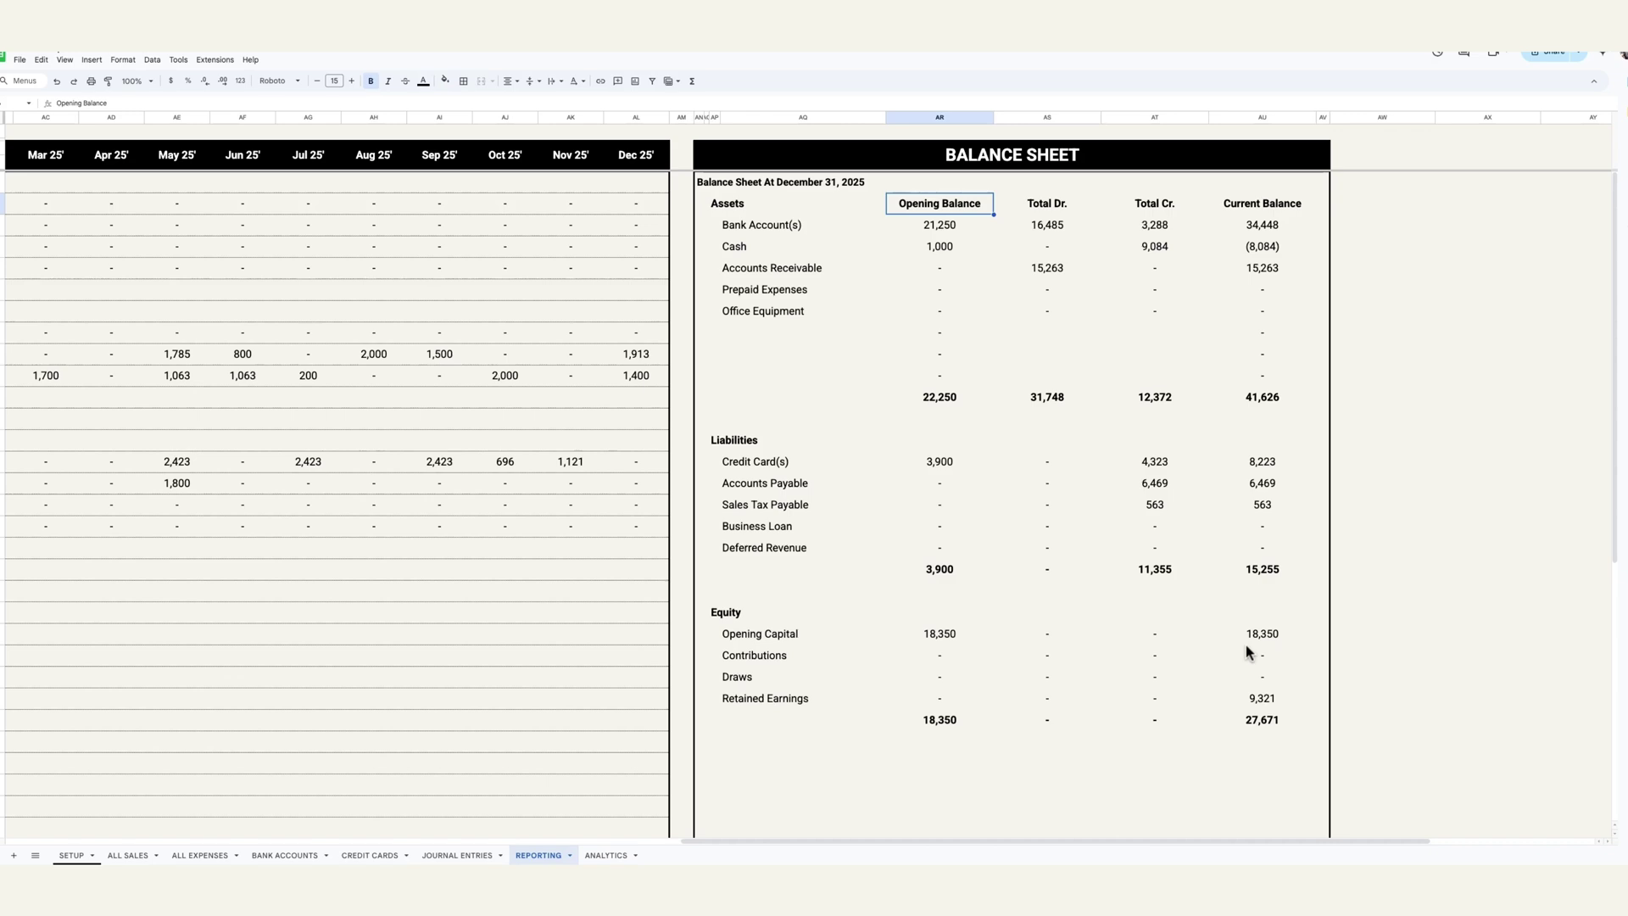
pyautogui.click(1269, 704)
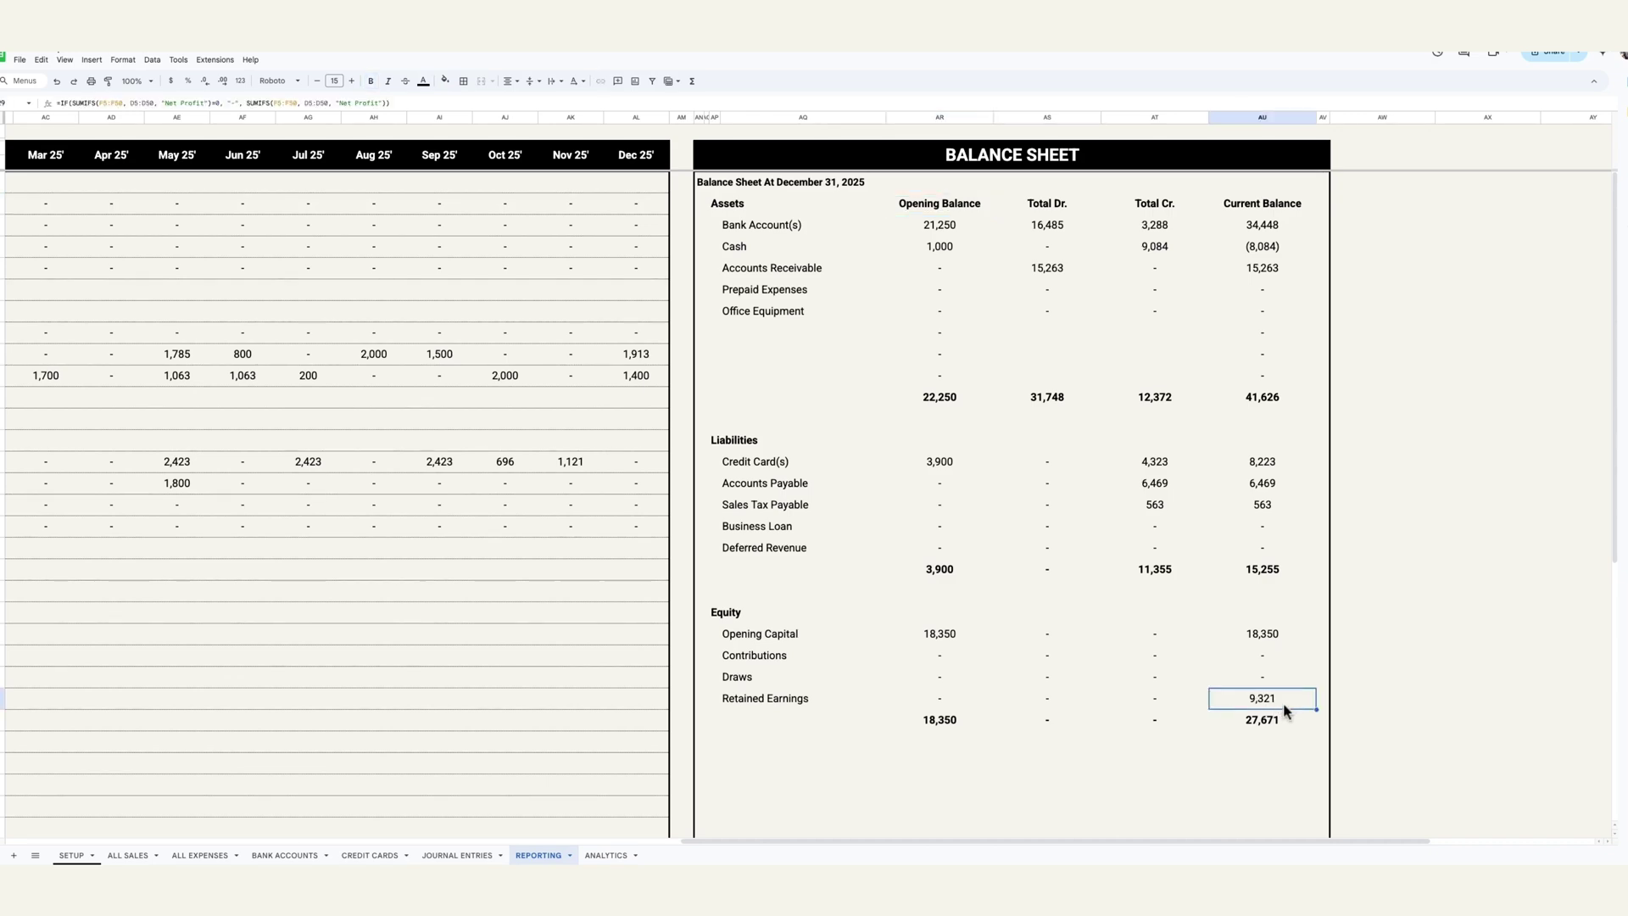
pyautogui.hscroll(-15, 1289, 840)
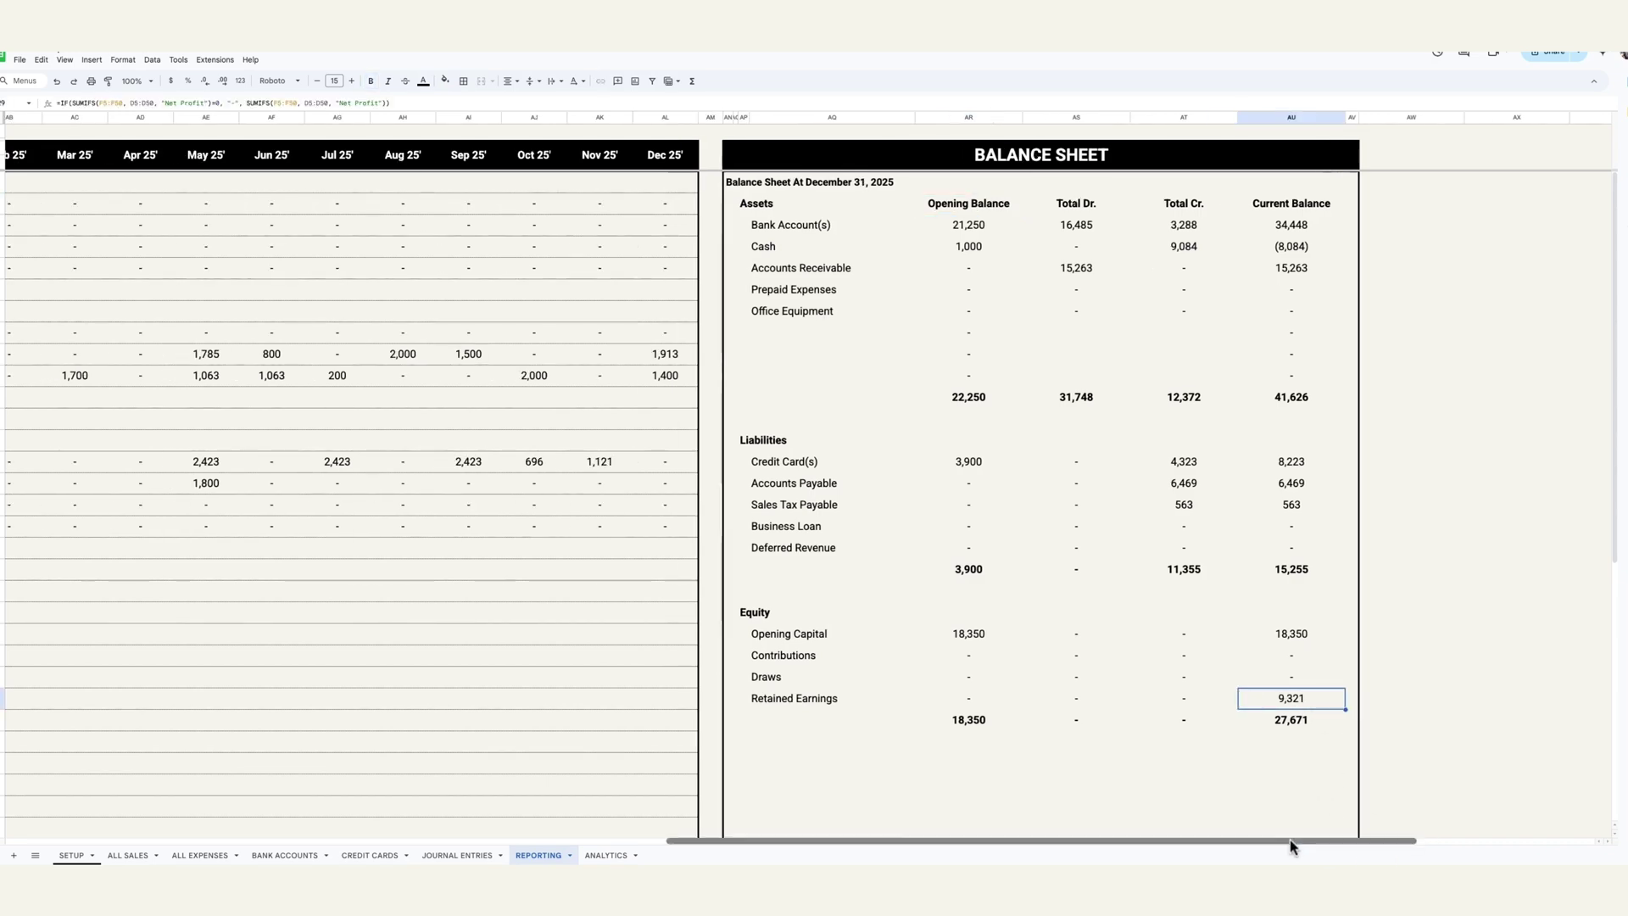
pyautogui.click(222, 654)
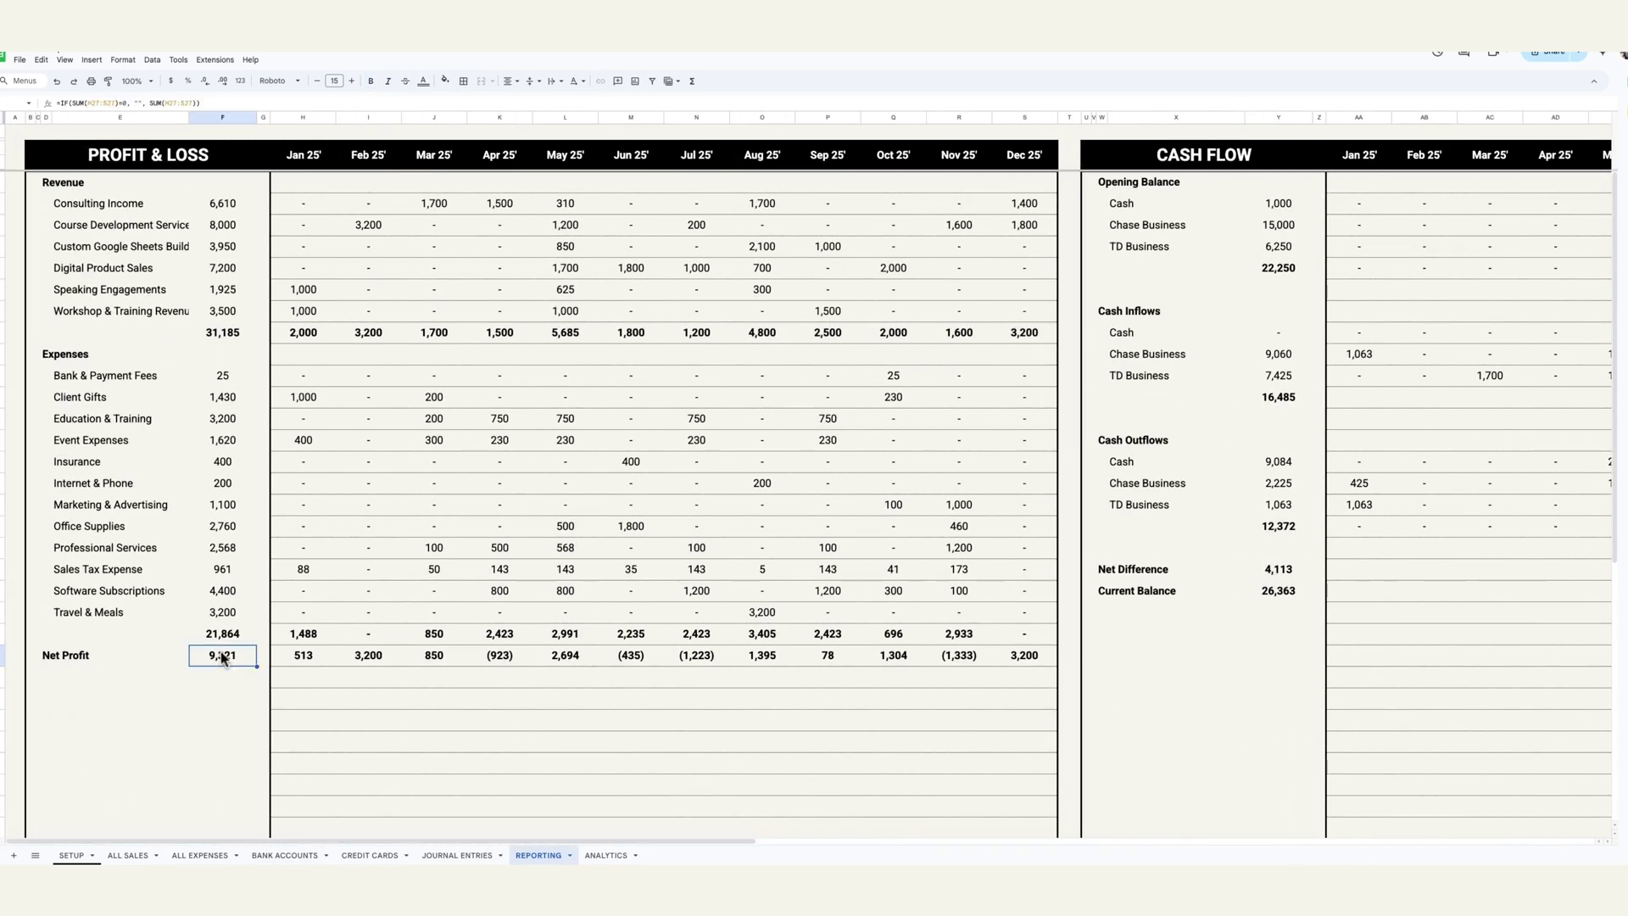
pyautogui.hscroll(2, 432, 839)
pyautogui.hscroll(15, 433, 843)
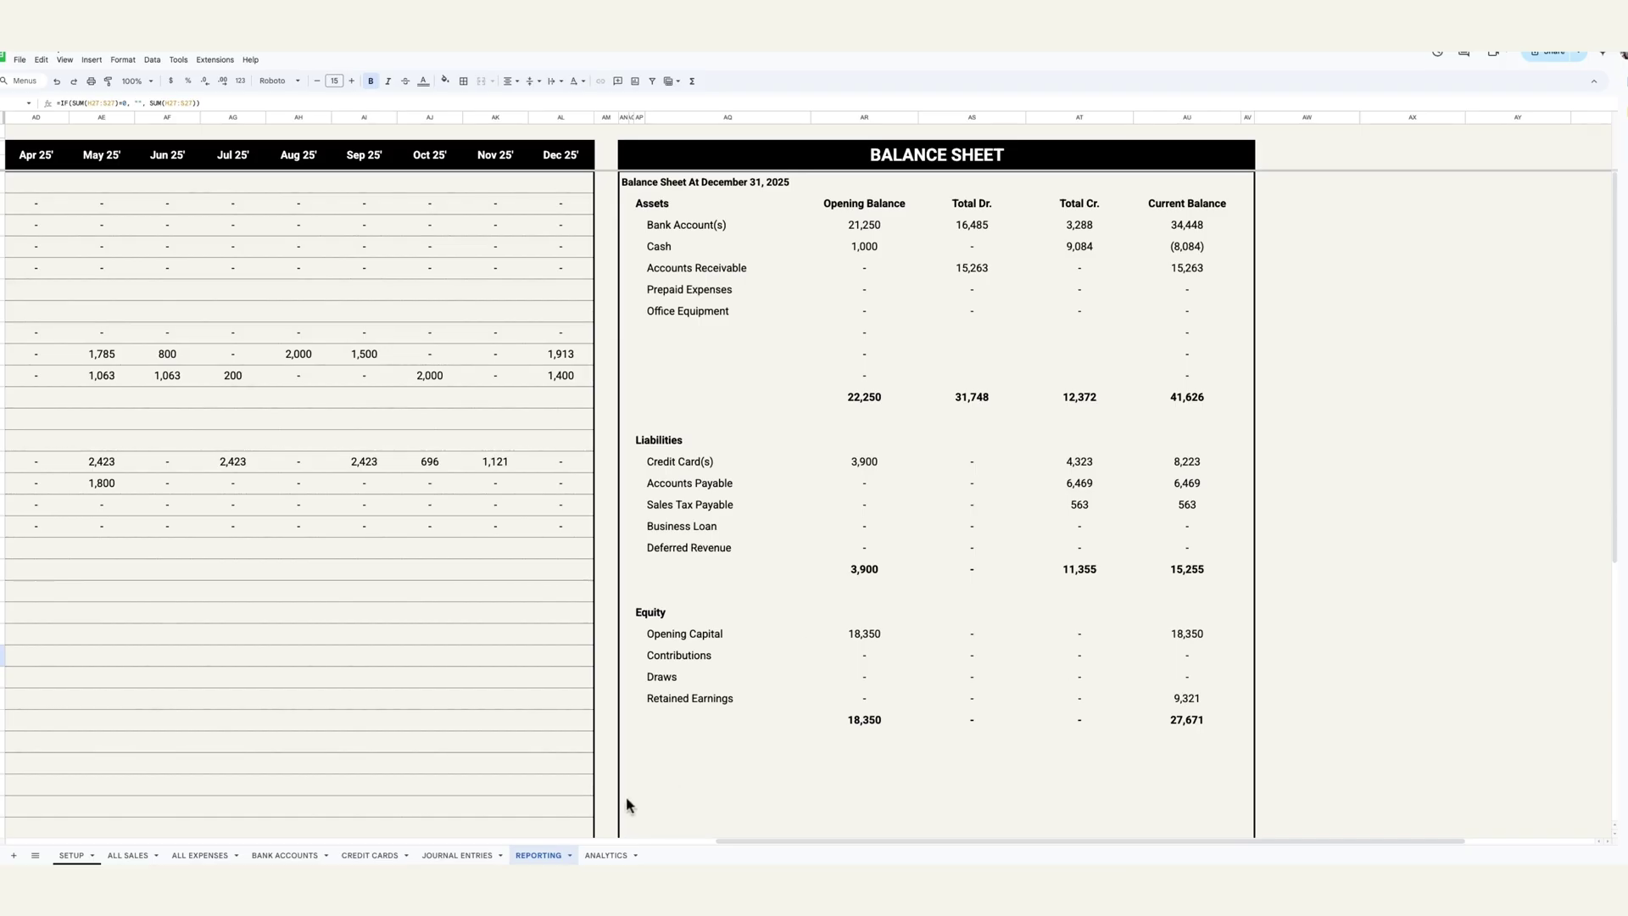
# Step: Show the ANALYTICS dashboard and inspect a value on the Expense Categorization chart
pyautogui.click(606, 856)
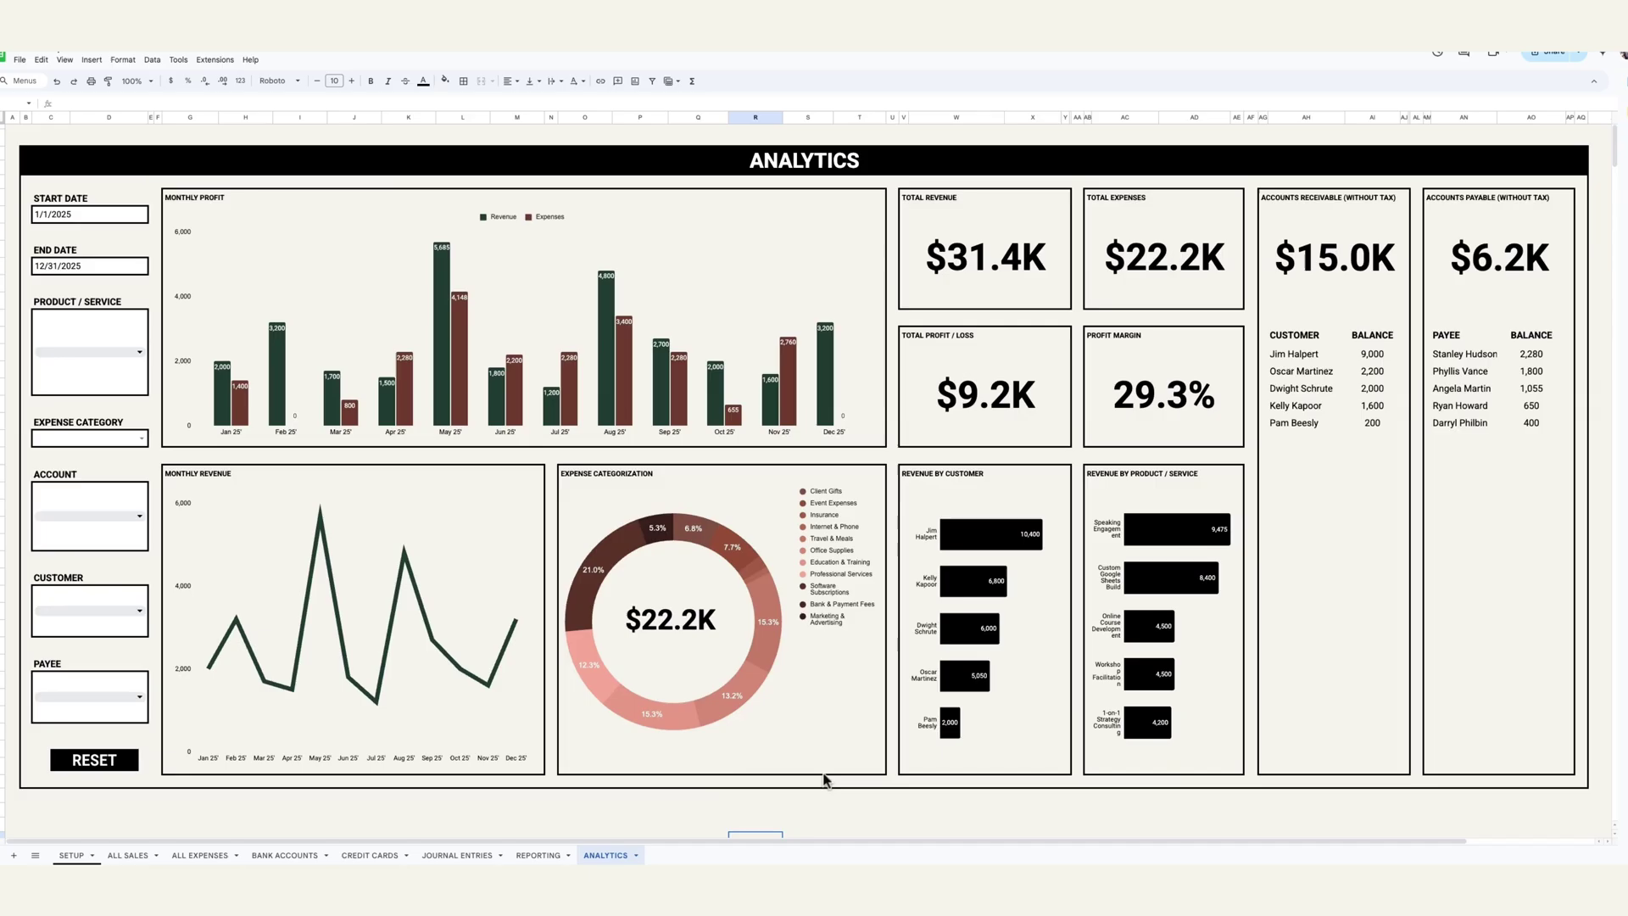
pyautogui.click(591, 577)
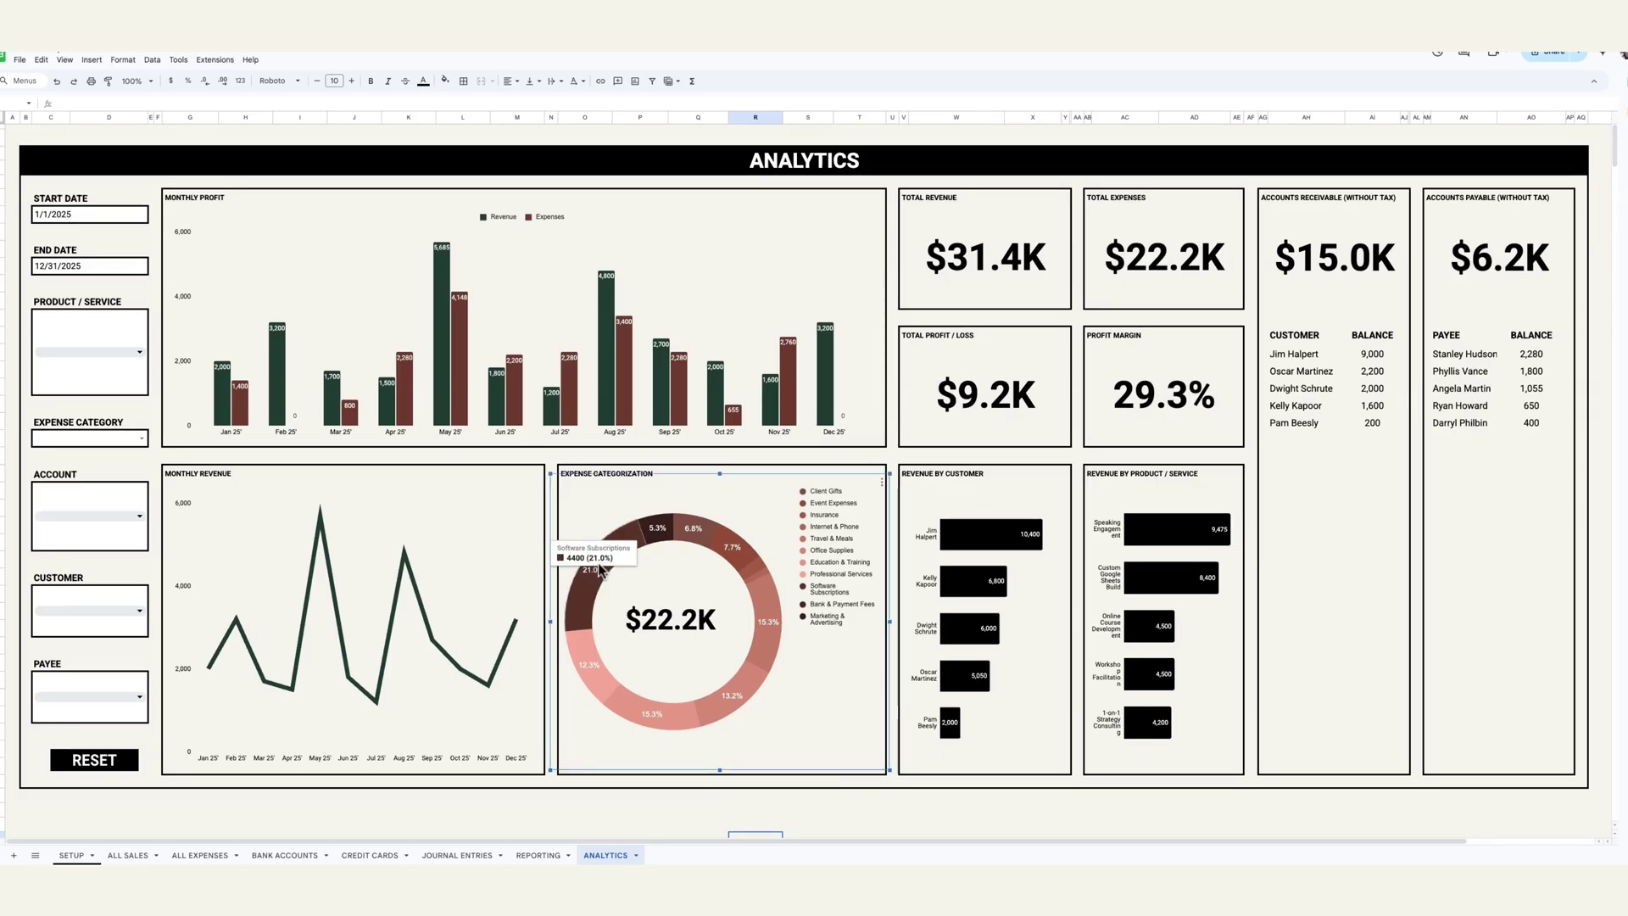
pyautogui.click(970, 814)
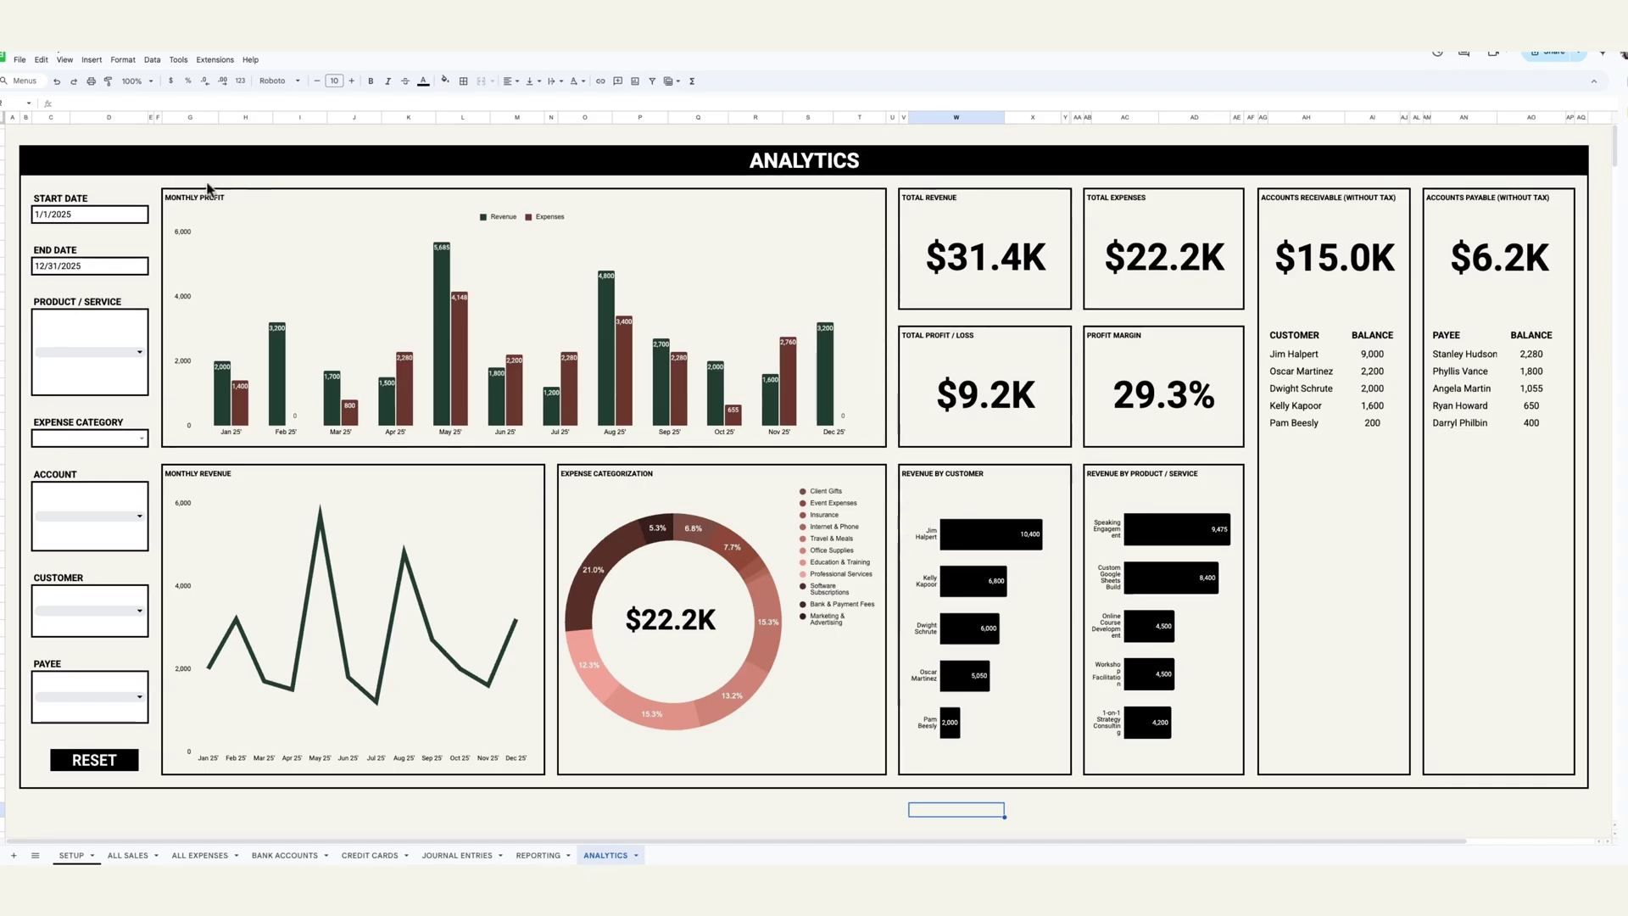
pyautogui.click(141, 518)
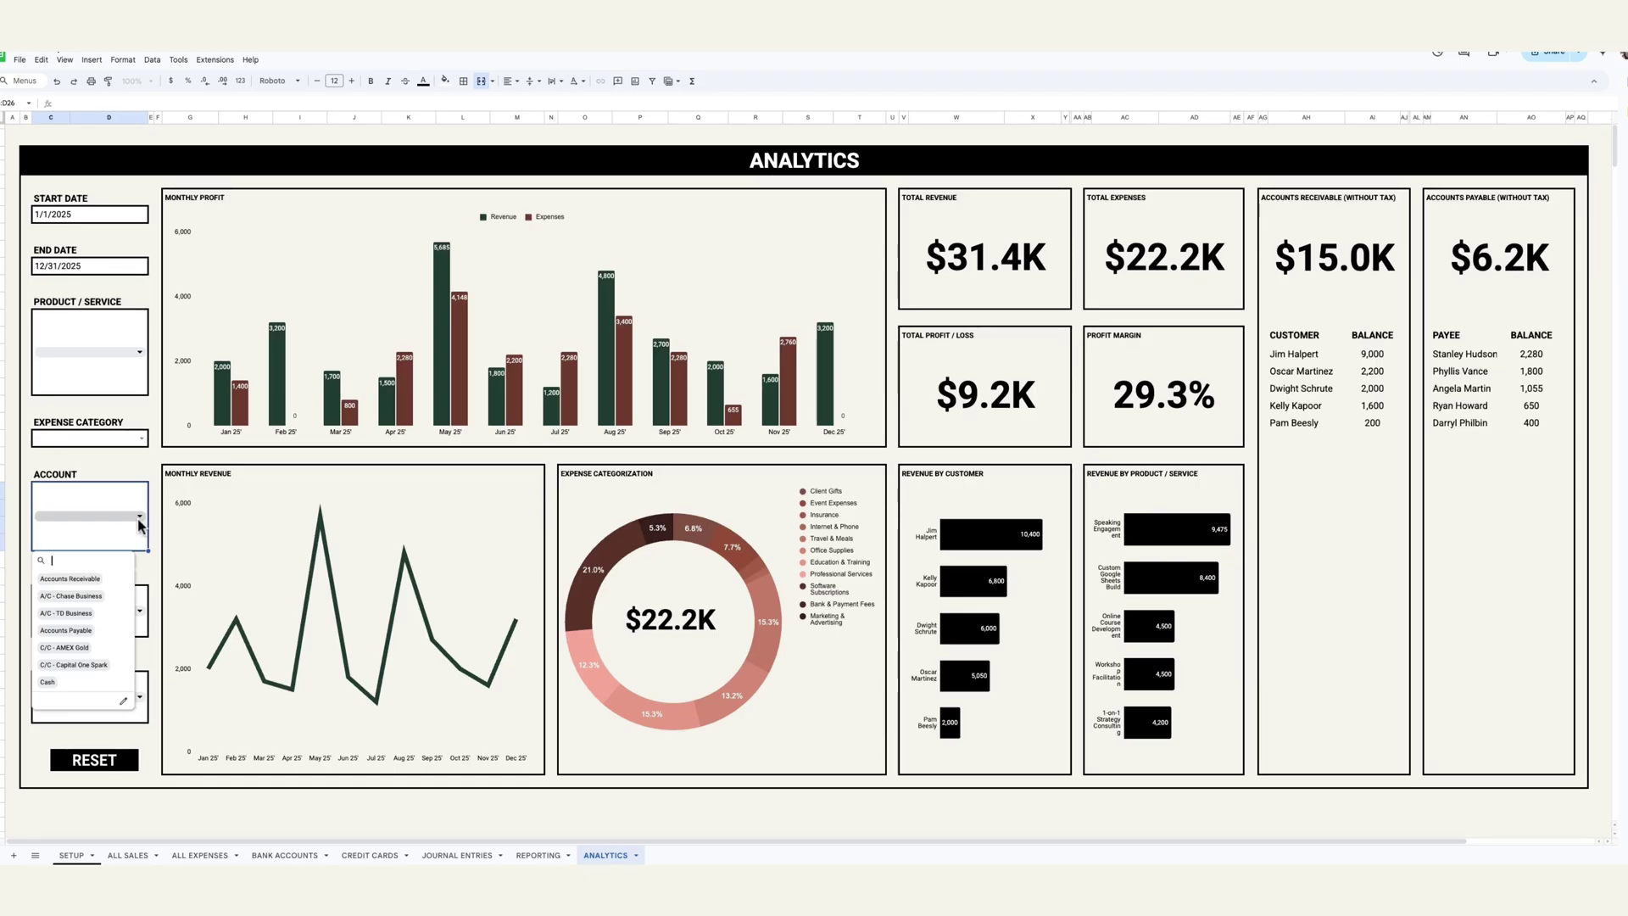
pyautogui.click(79, 650)
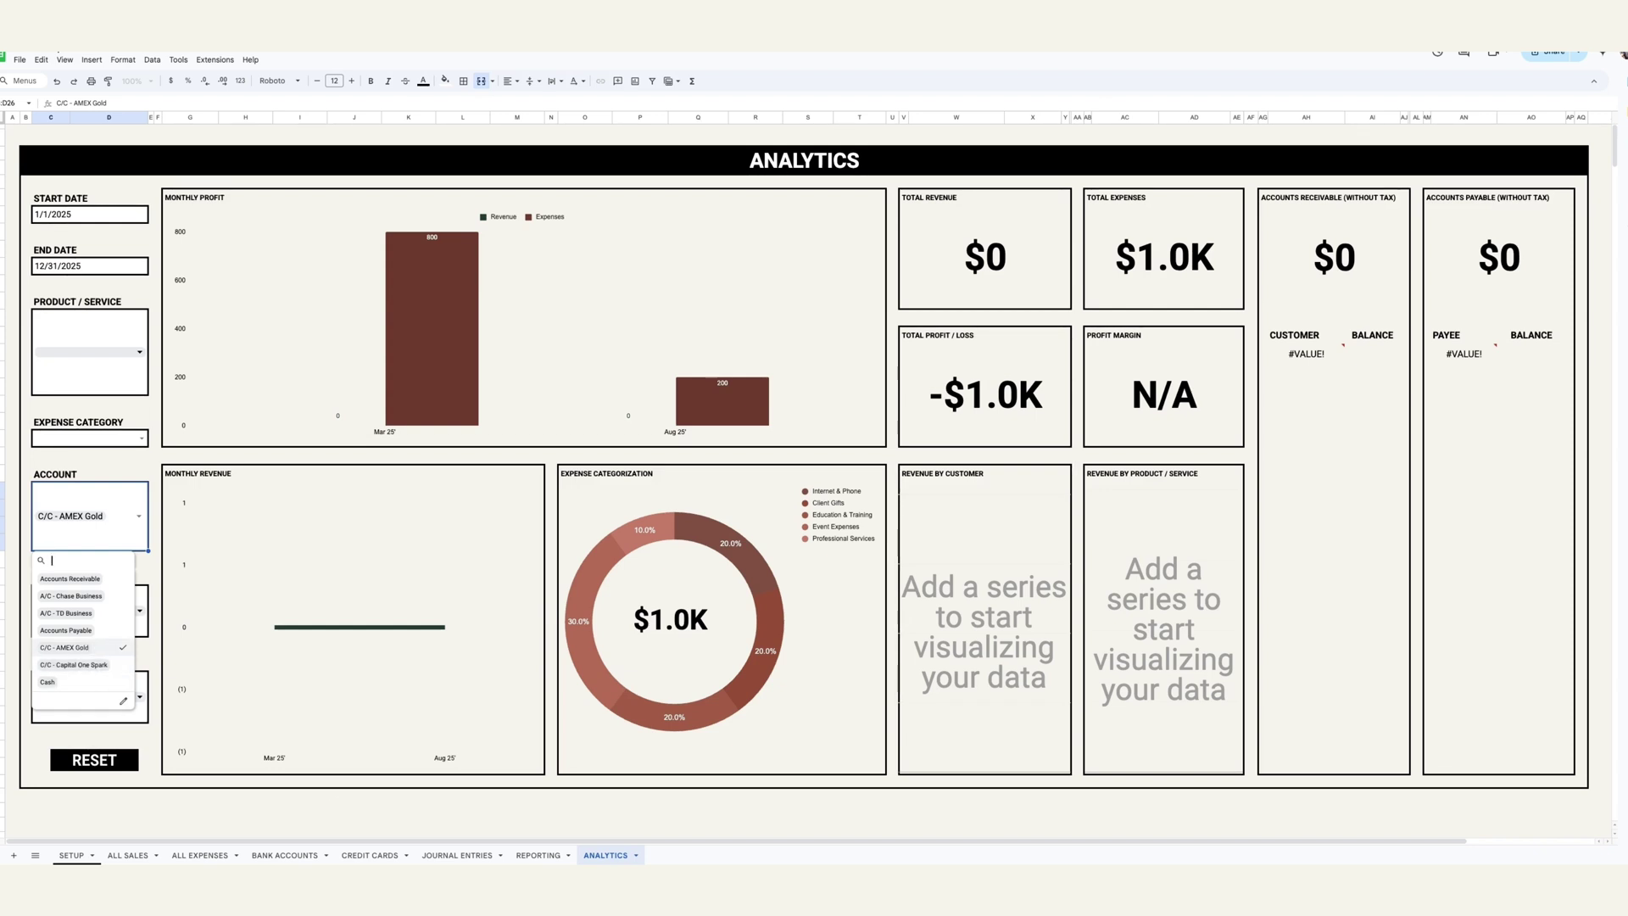
pyautogui.click(64, 646)
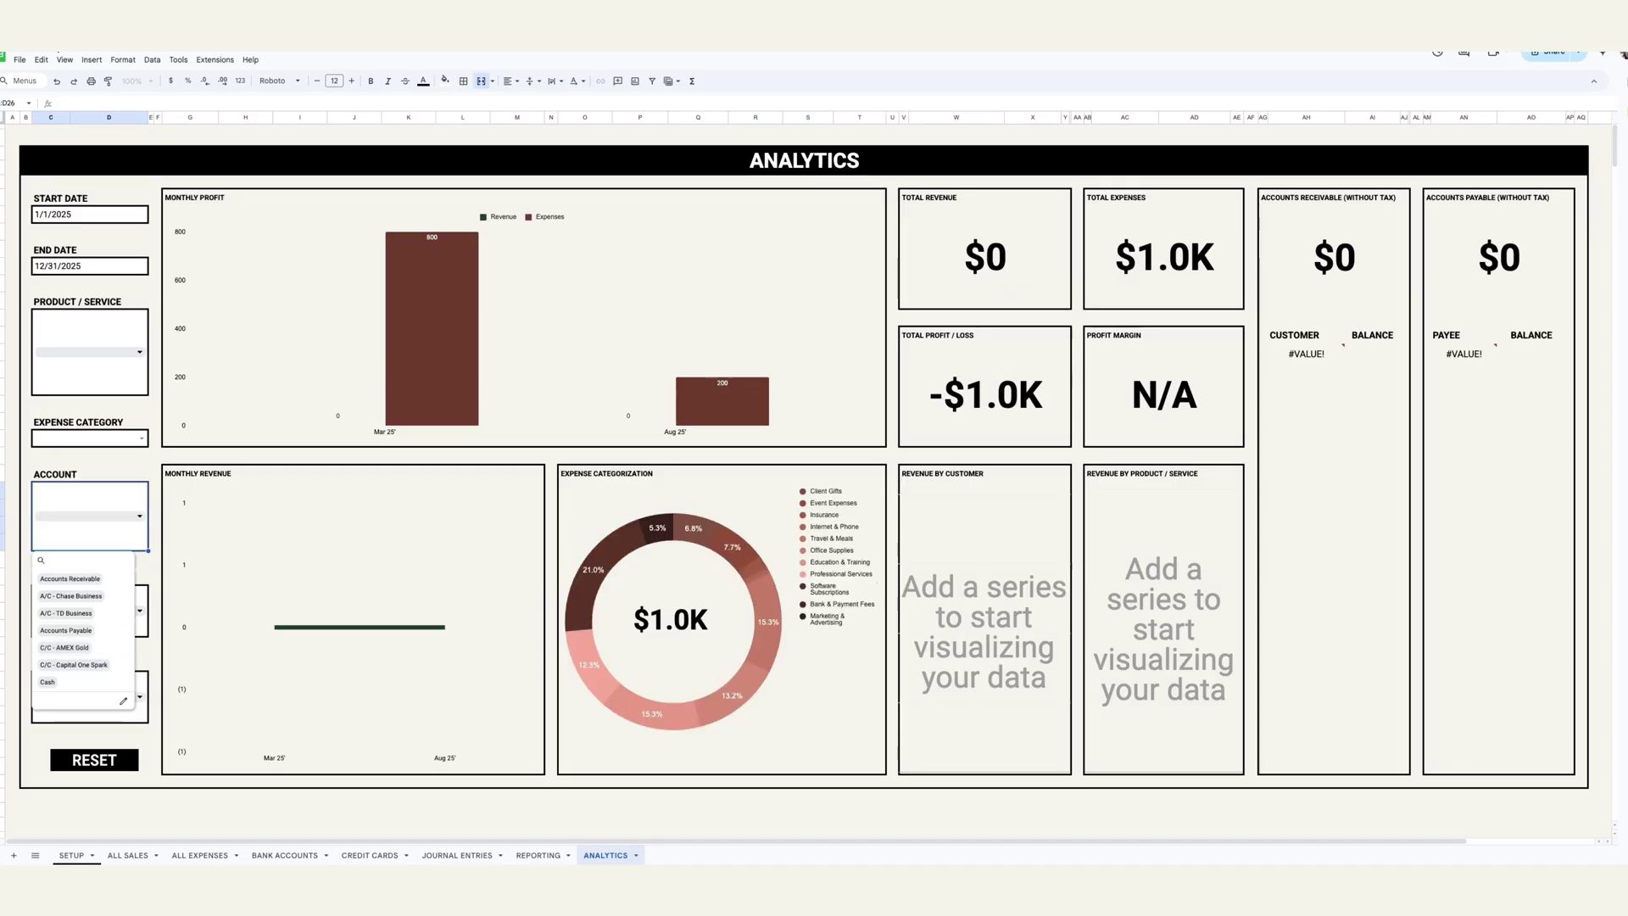
pyautogui.click(157, 823)
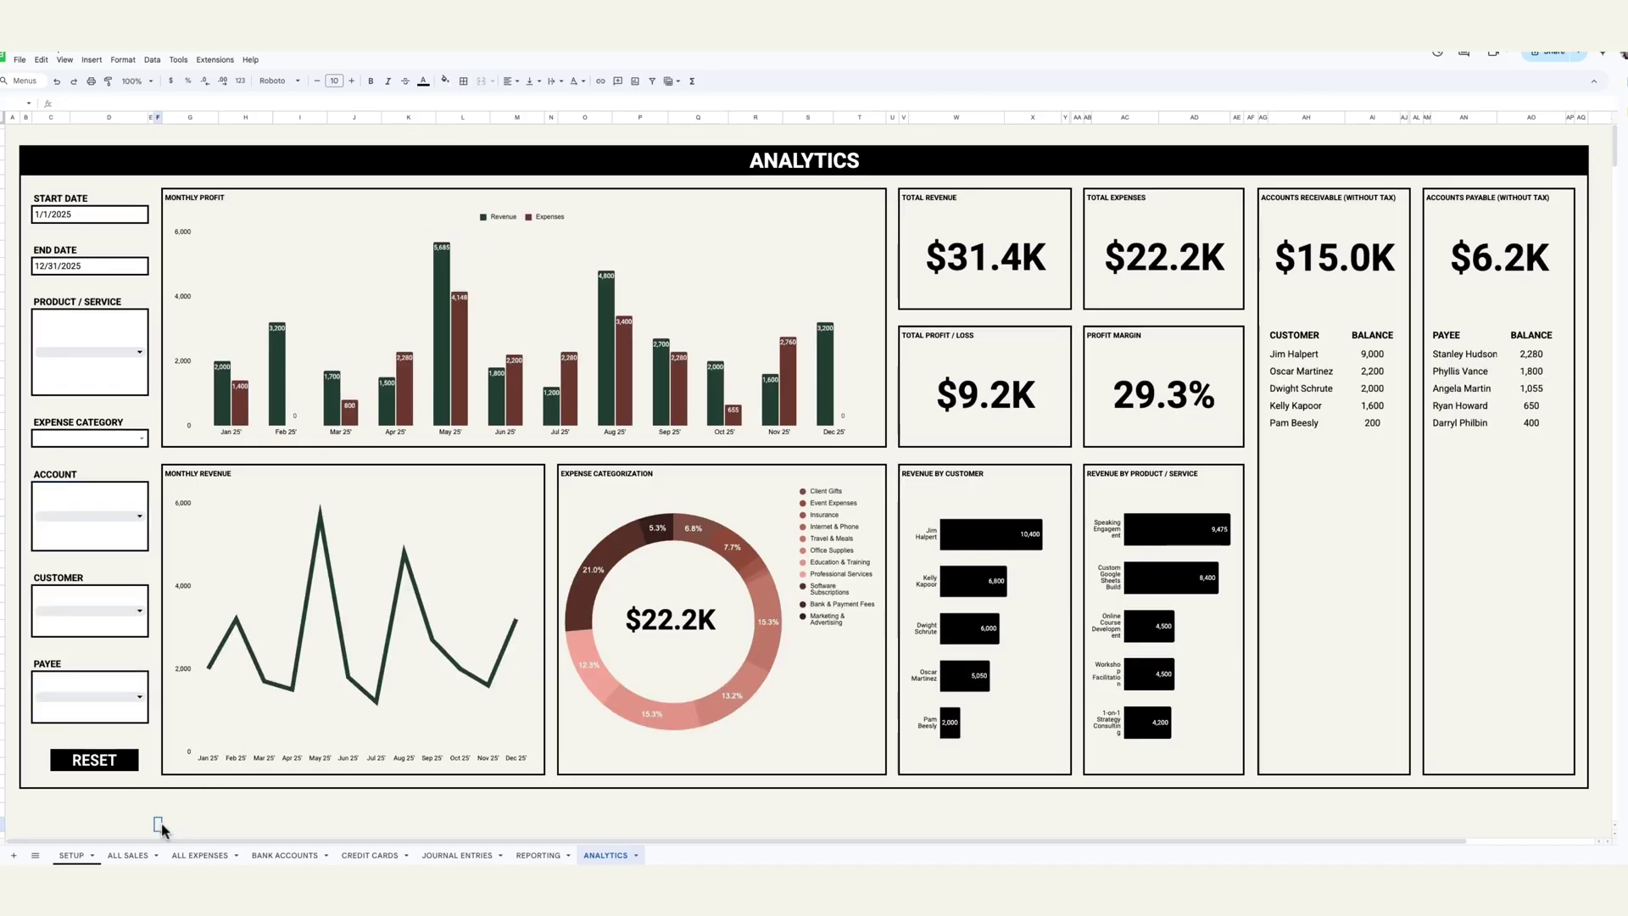
pyautogui.click(139, 610)
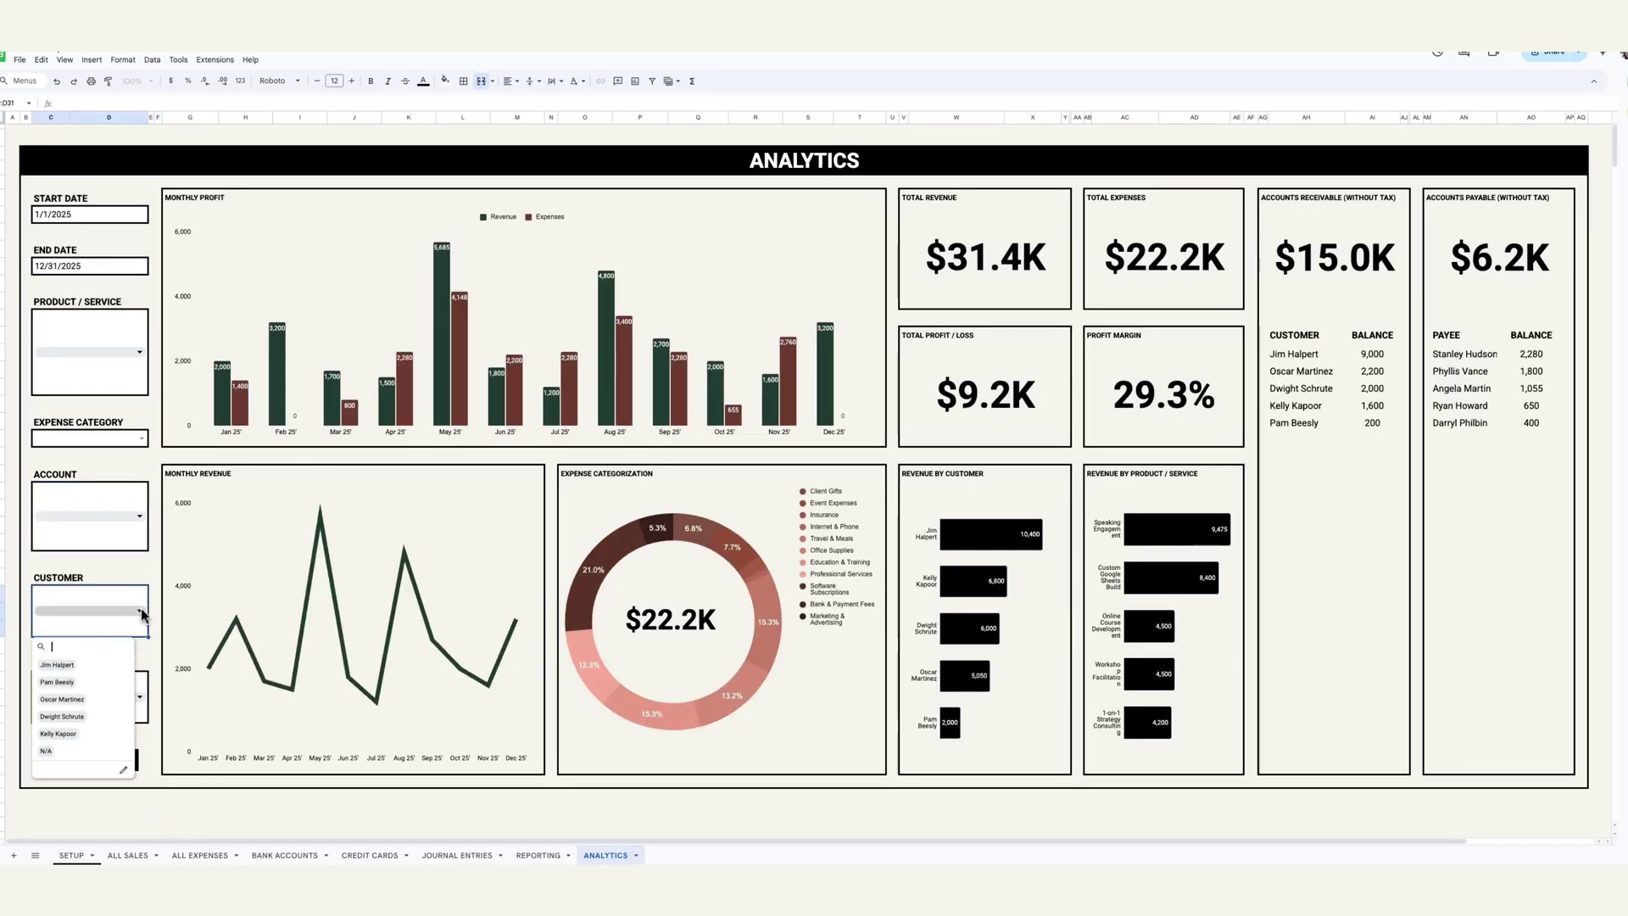
pyautogui.click(80, 665)
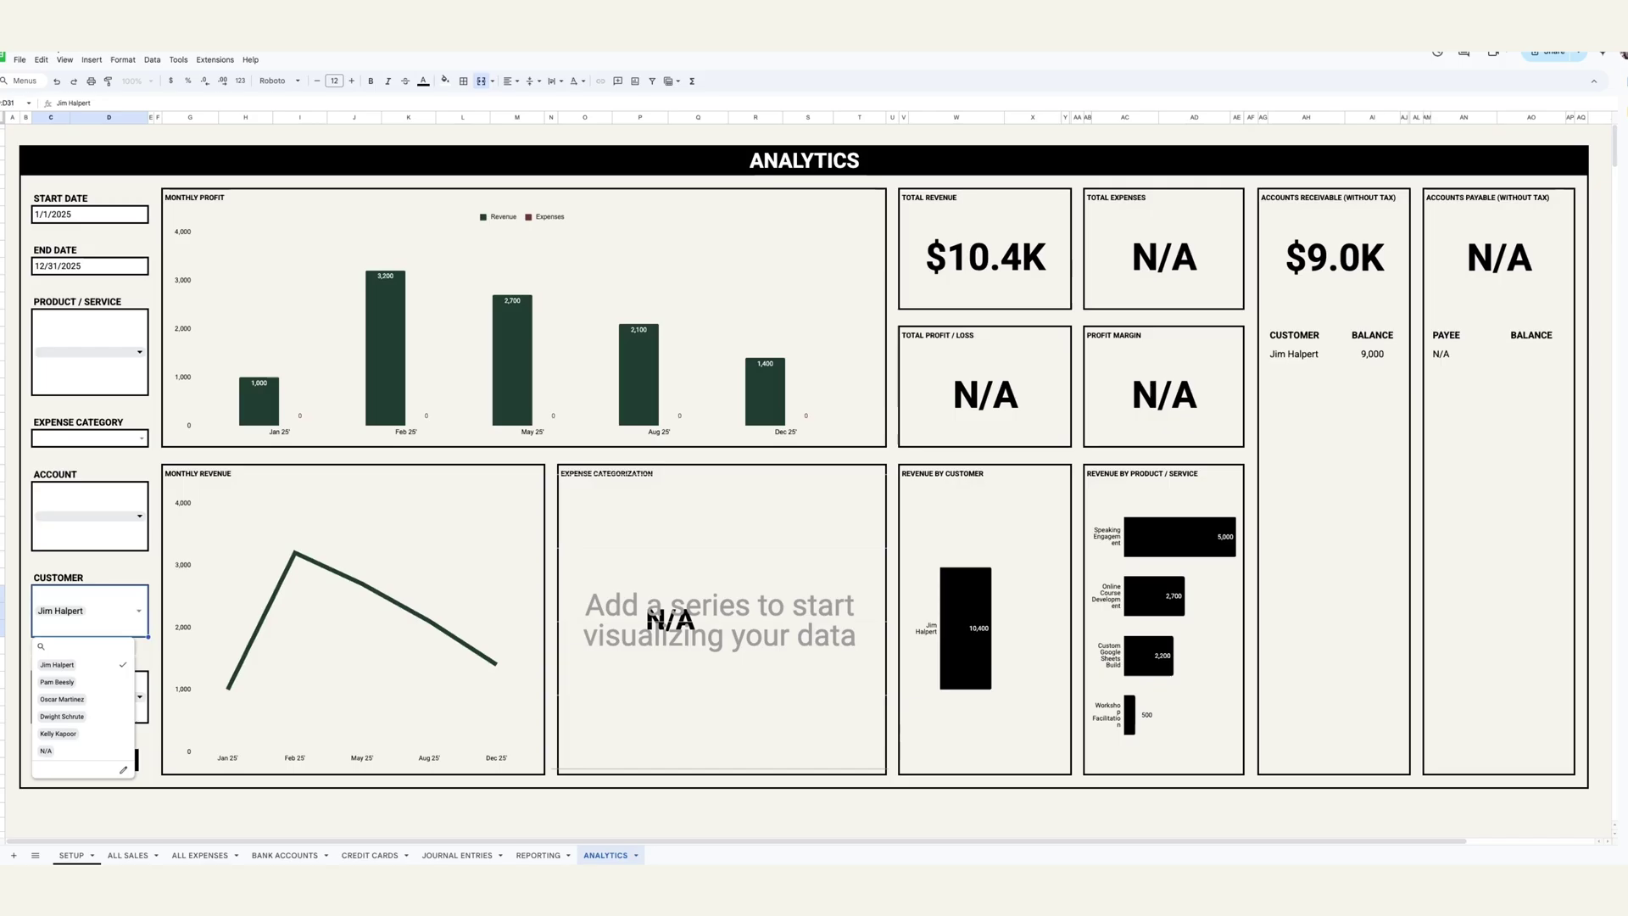
pyautogui.click(76, 682)
pyautogui.click(75, 699)
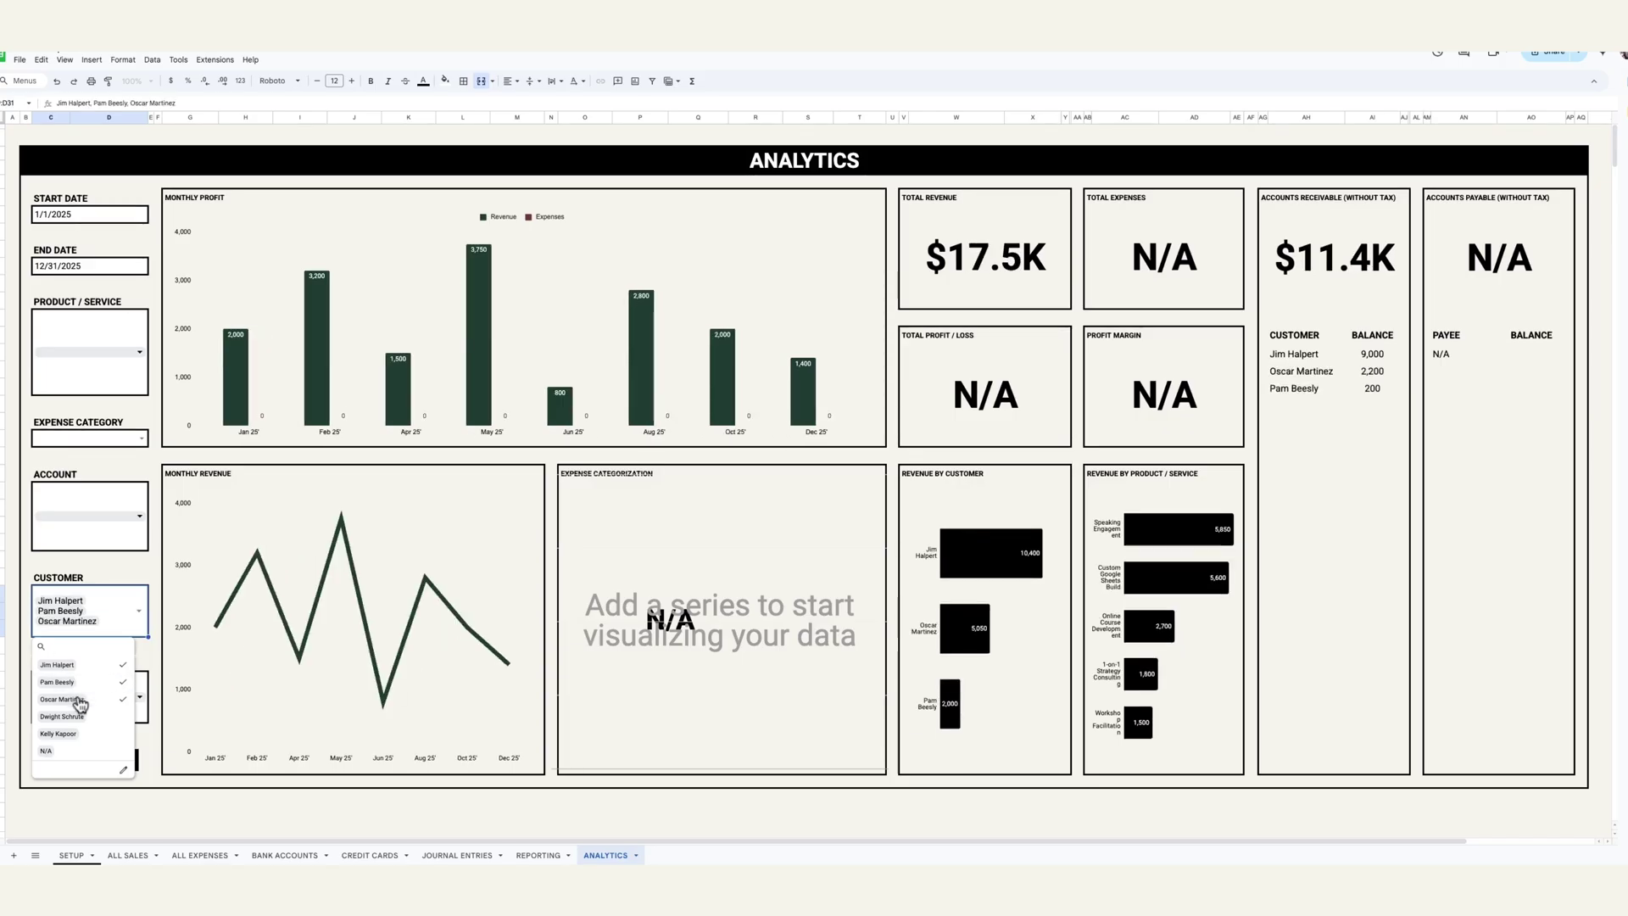
pyautogui.click(74, 699)
pyautogui.click(57, 665)
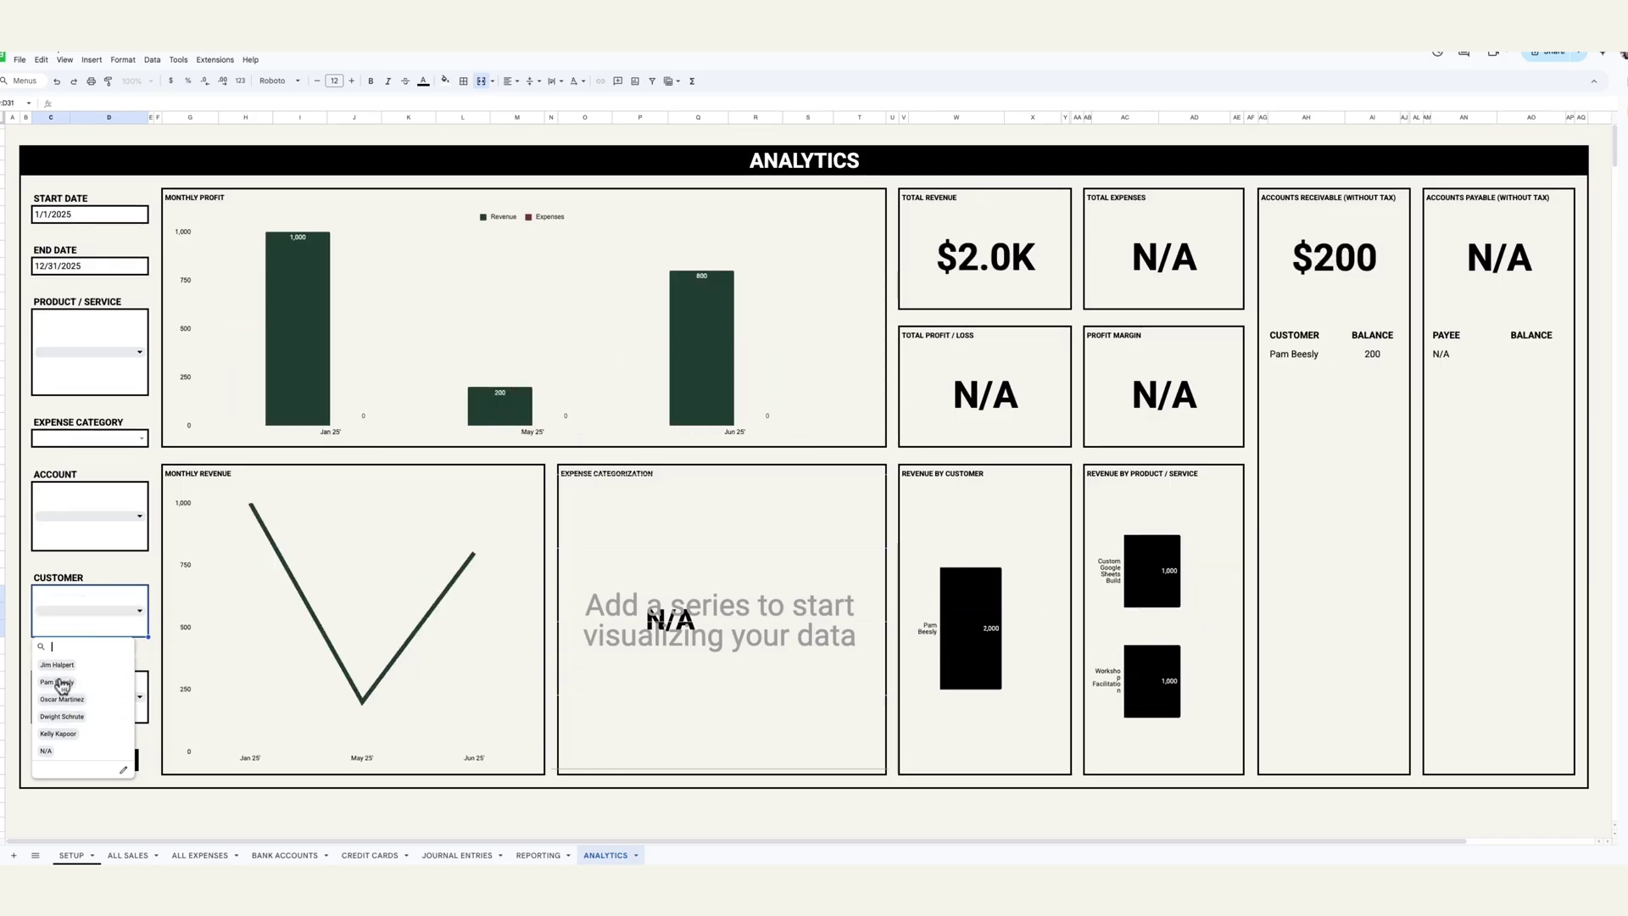
pyautogui.click(57, 683)
pyautogui.click(300, 823)
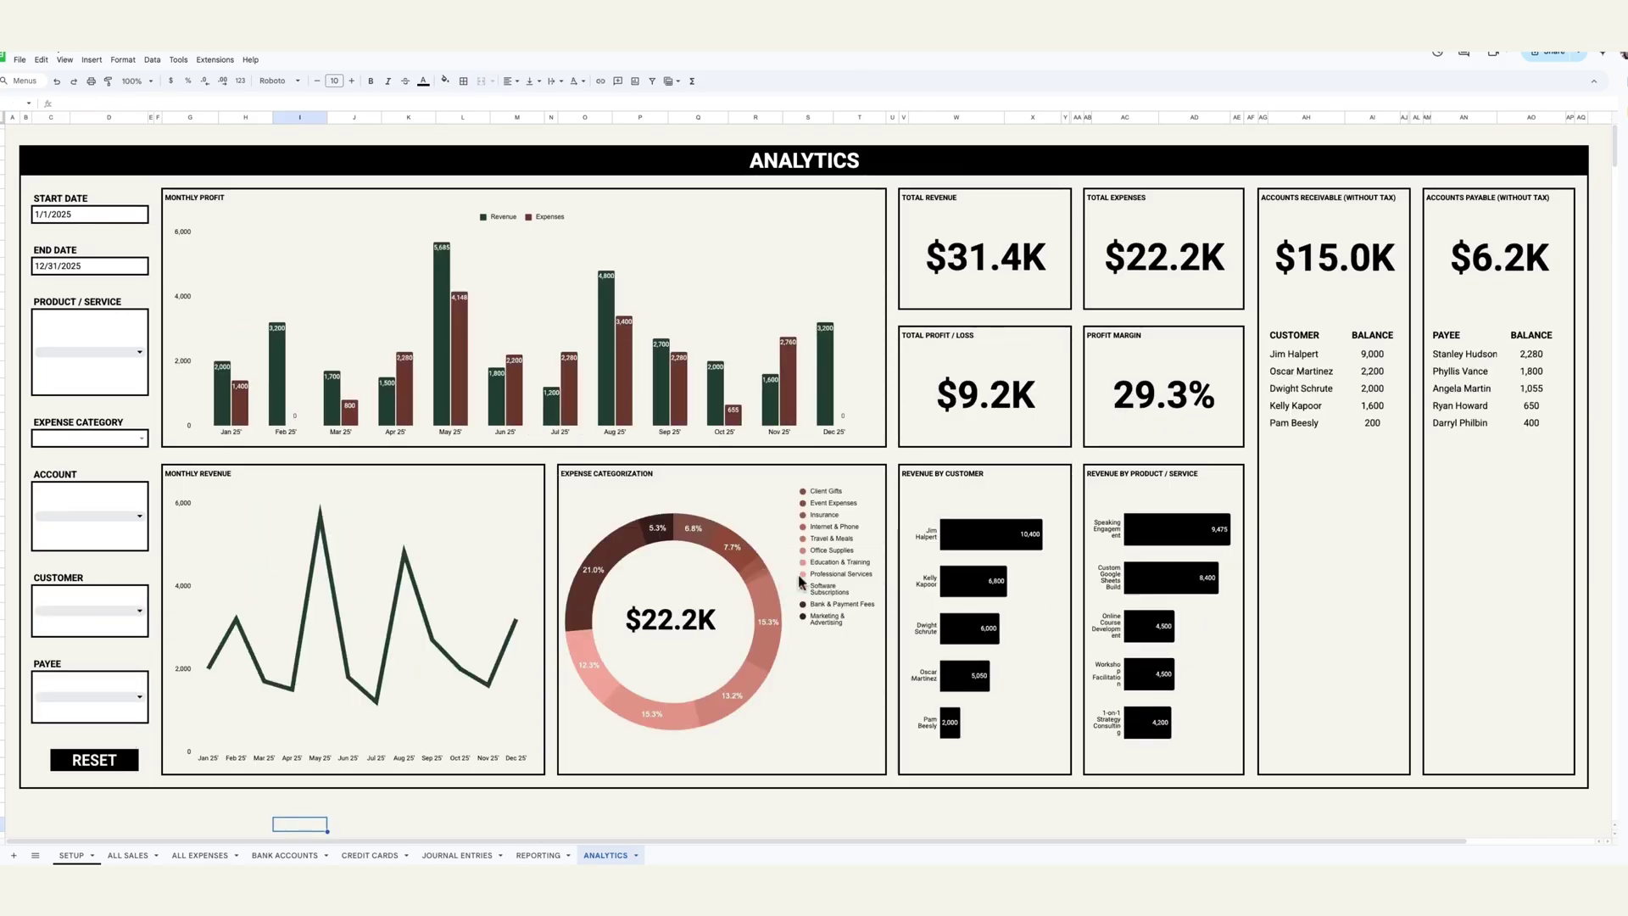